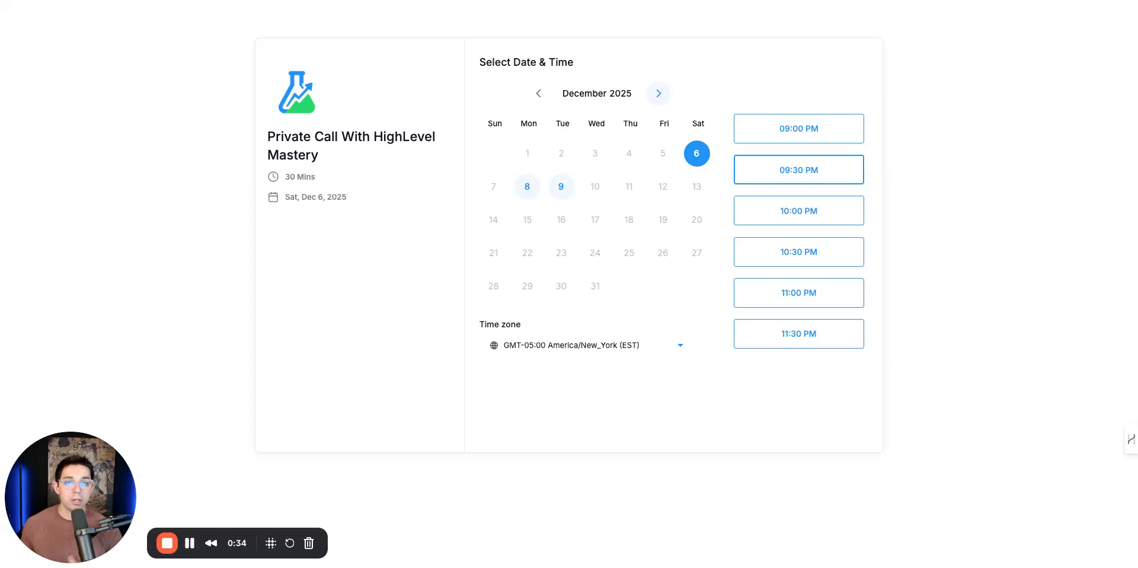
# Step: Pick the 09:30 PM slot on the booking page and open the Private Call With HighLevel Mastery calendar for editing
pyautogui.click(798, 170)
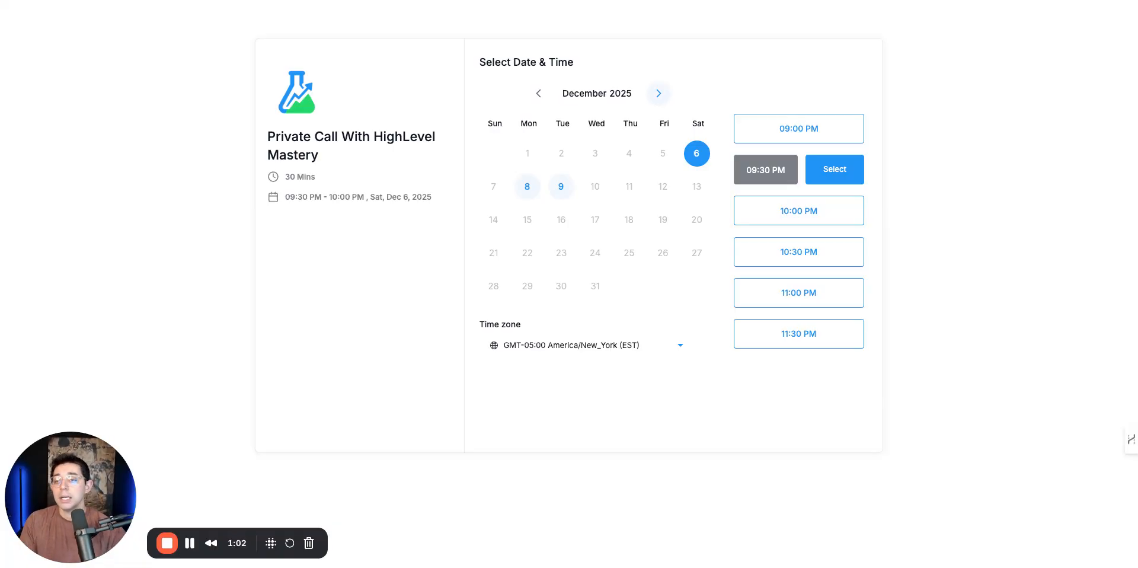
pyautogui.hotkey('ctrl', 'shift', 'Tab')
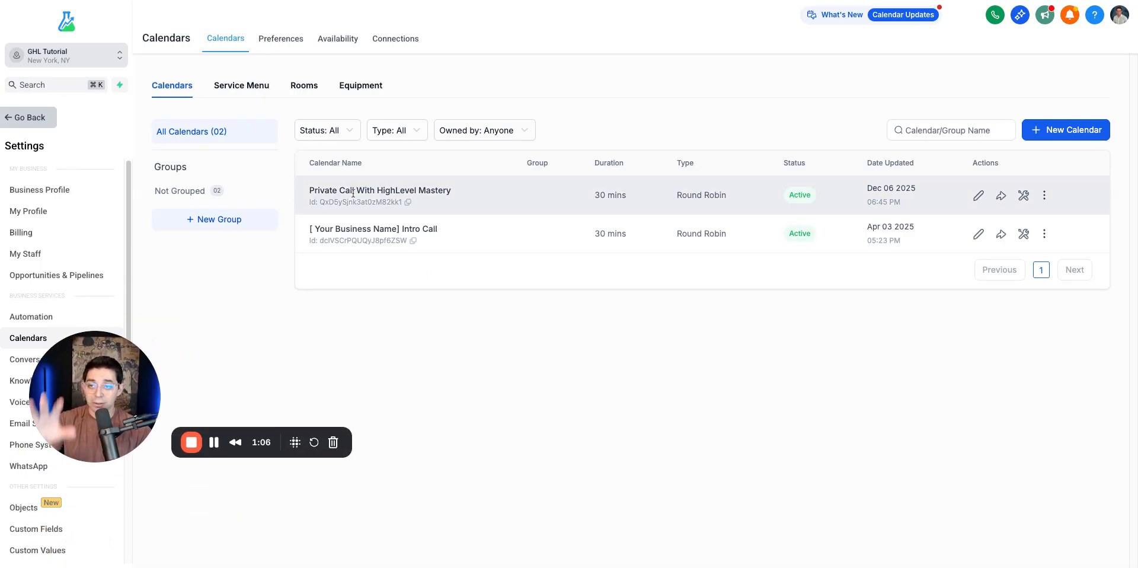
pyautogui.moveTo(451, 190); pyautogui.dragTo(303, 191)
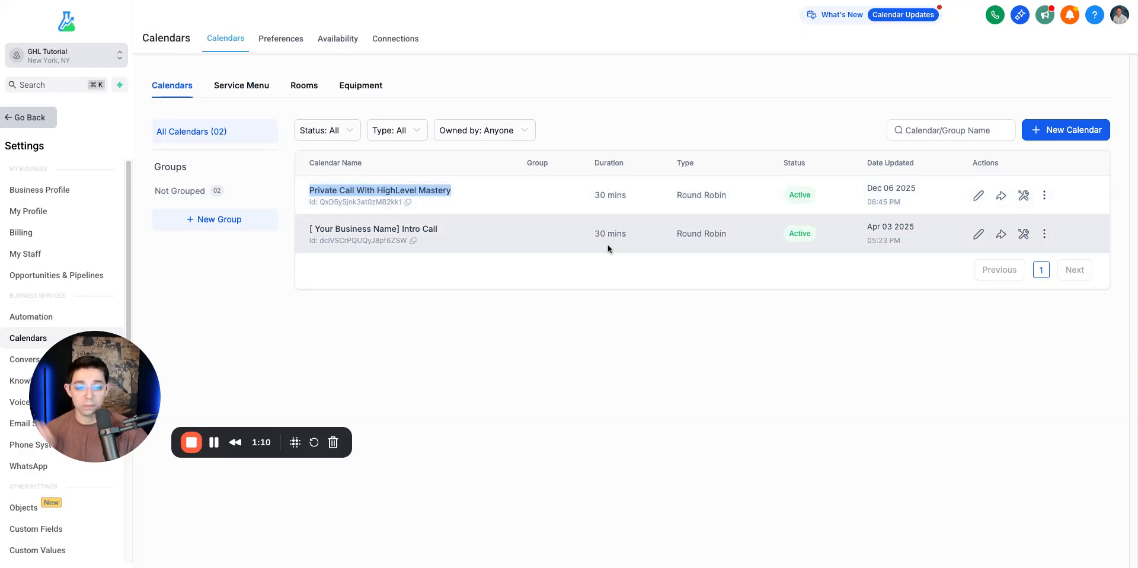
pyautogui.click(979, 195)
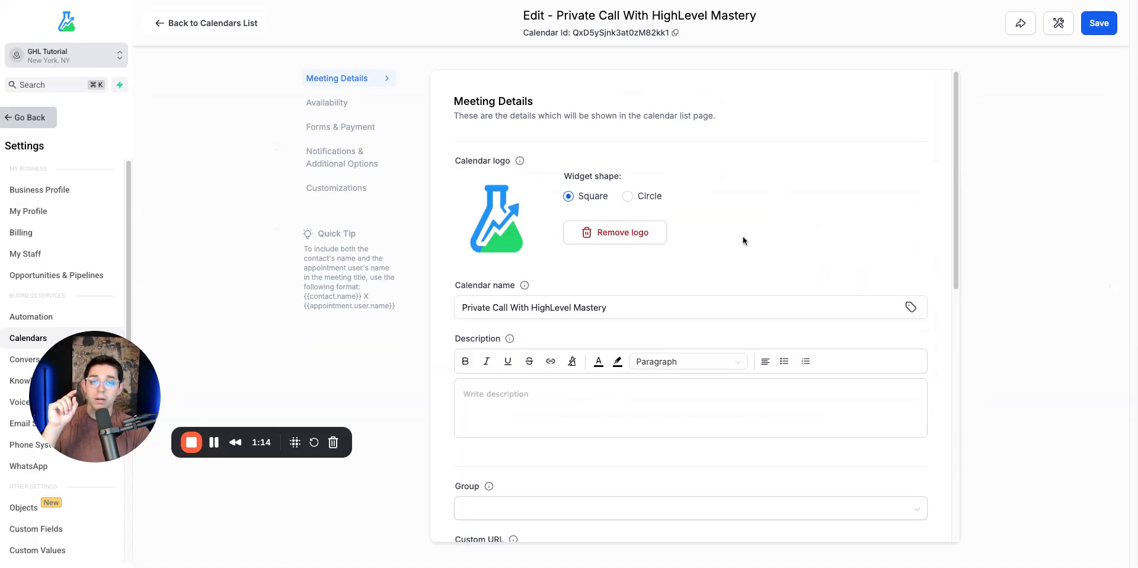
# Step: Examine the meeting location options offered for the first team member in Meeting Details
pyautogui.scroll(-10, 742, 237)
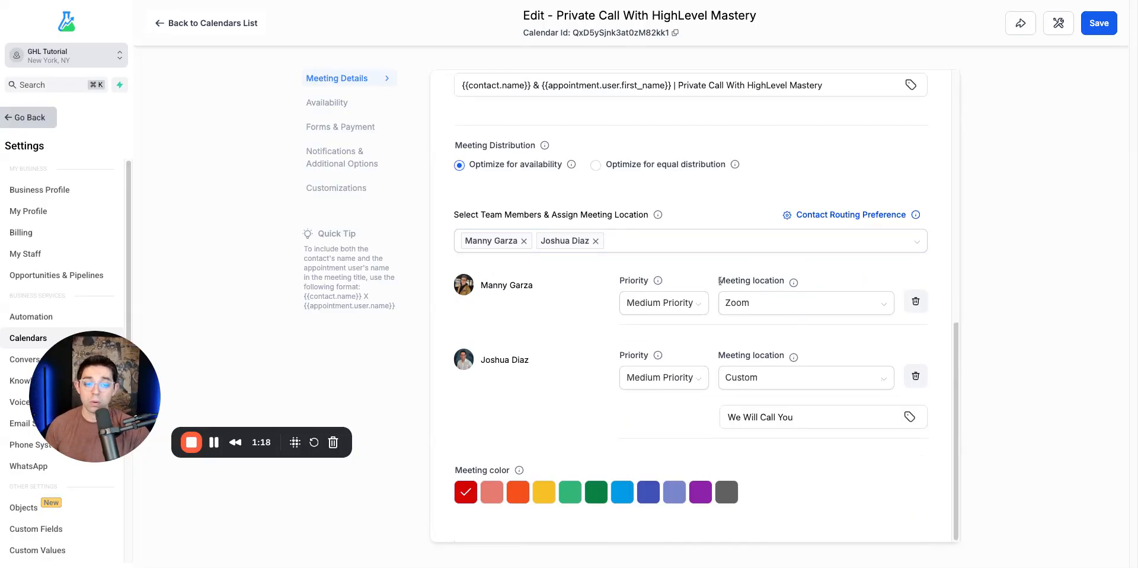
pyautogui.moveTo(784, 280); pyautogui.dragTo(720, 281)
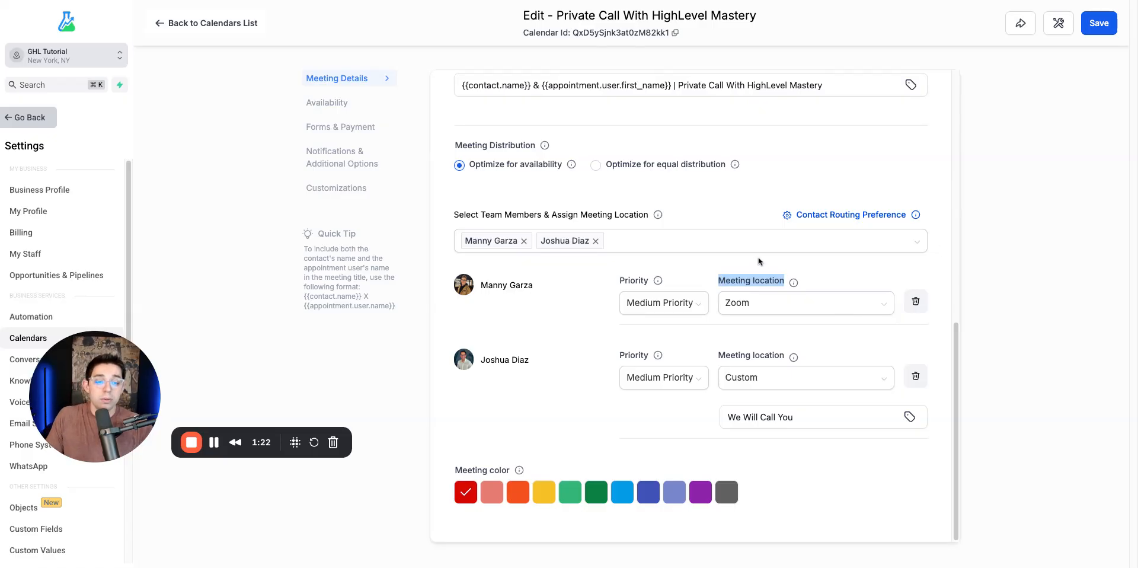
pyautogui.click(771, 303)
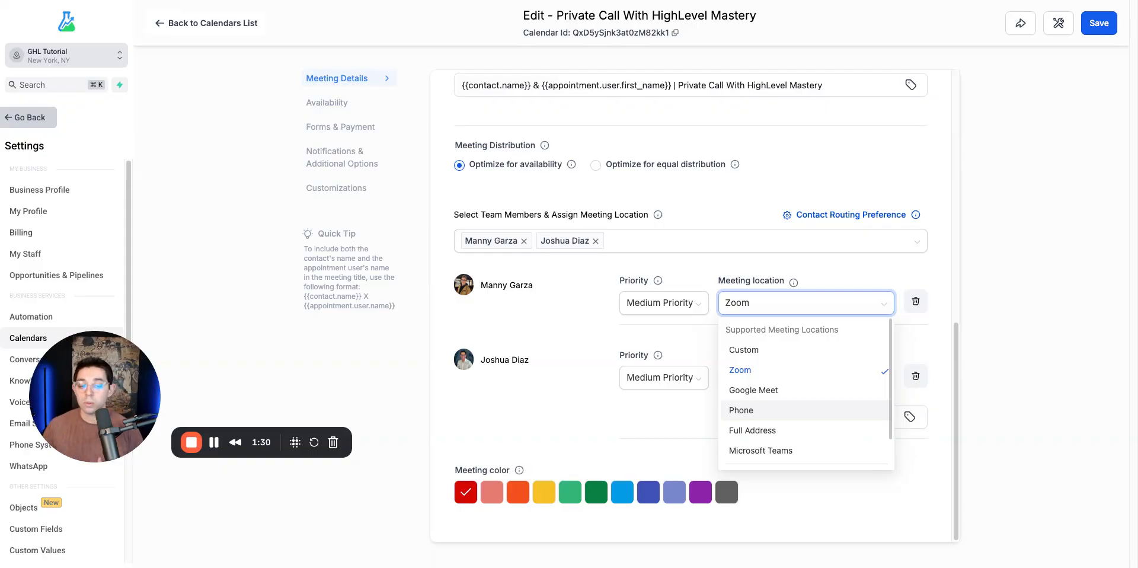
pyautogui.scroll(-1, 769, 441)
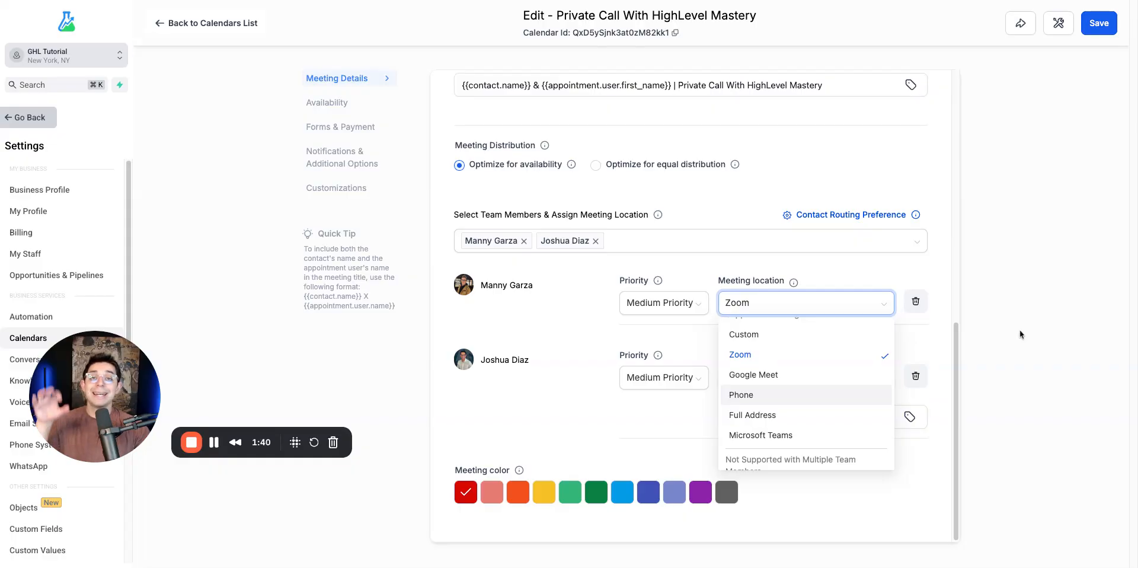
pyautogui.click(1026, 305)
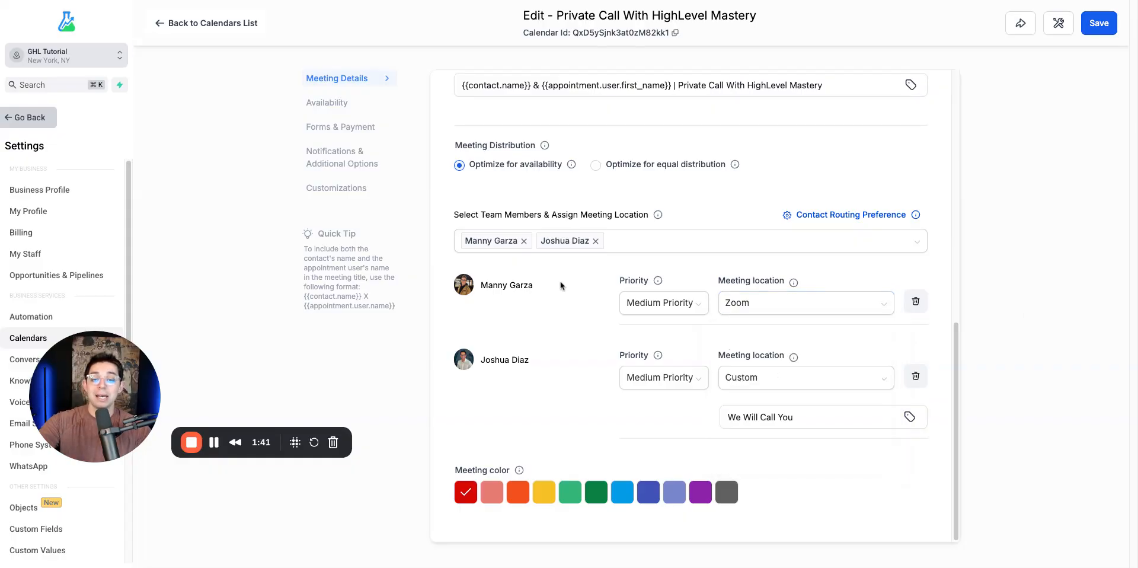
# Step: Examine the meeting location options offered for the second team member
pyautogui.doubleClick(489, 285)
pyautogui.tripleClick(490, 285)
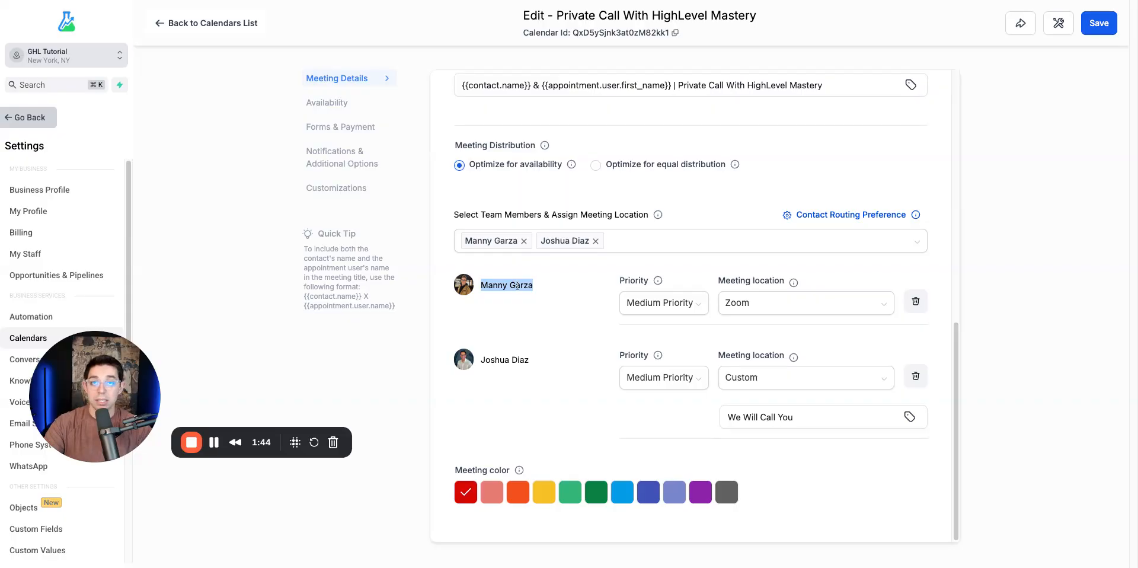
pyautogui.scroll(1, 574, 312)
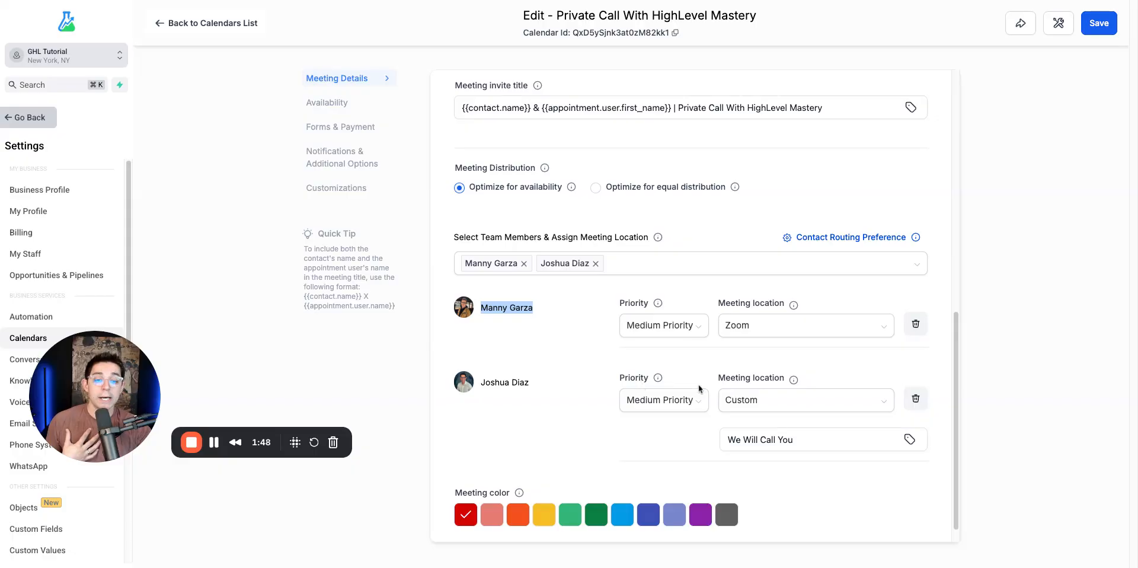
pyautogui.click(745, 397)
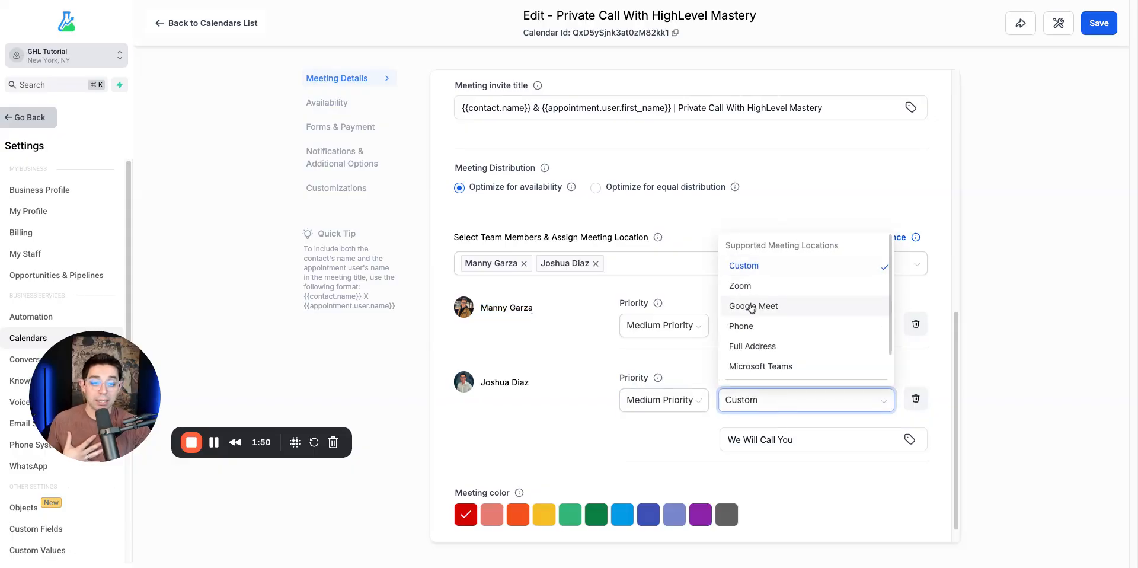
pyautogui.click(744, 286)
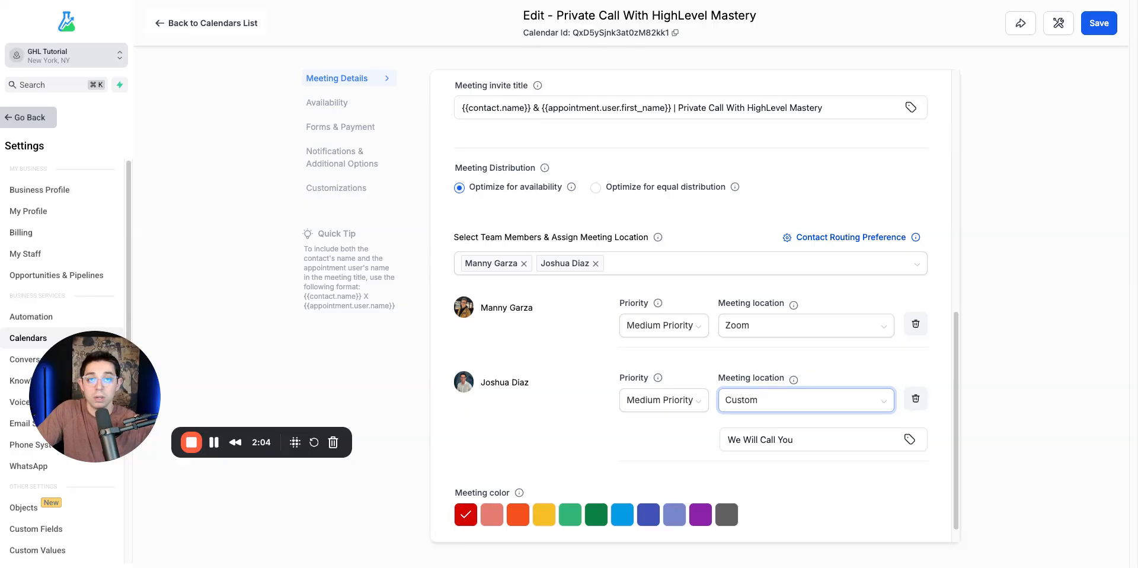
pyautogui.tripleClick(735, 303)
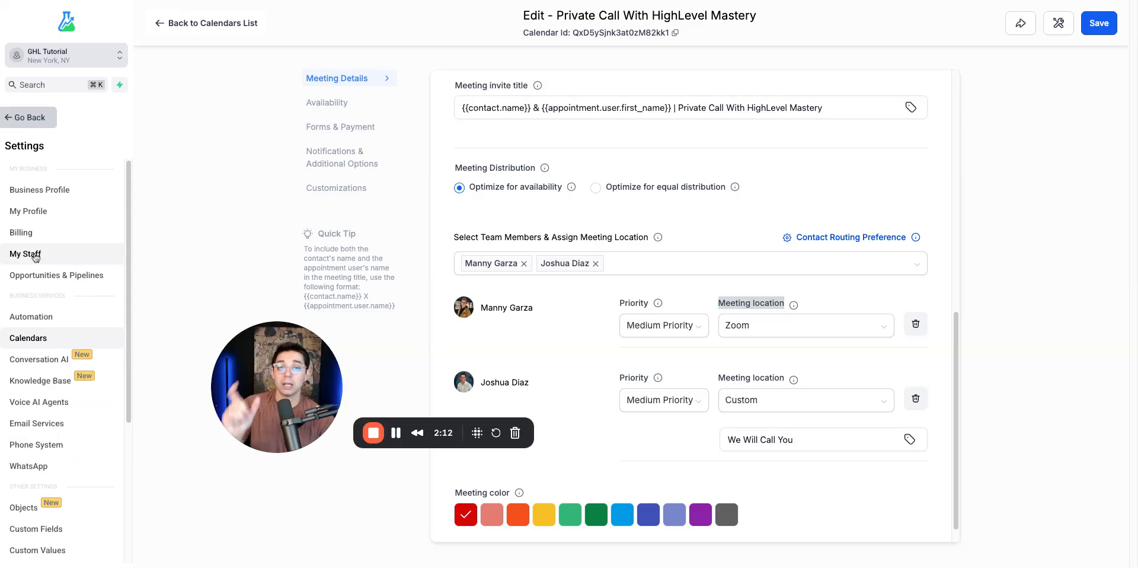
pyautogui.click(488, 306)
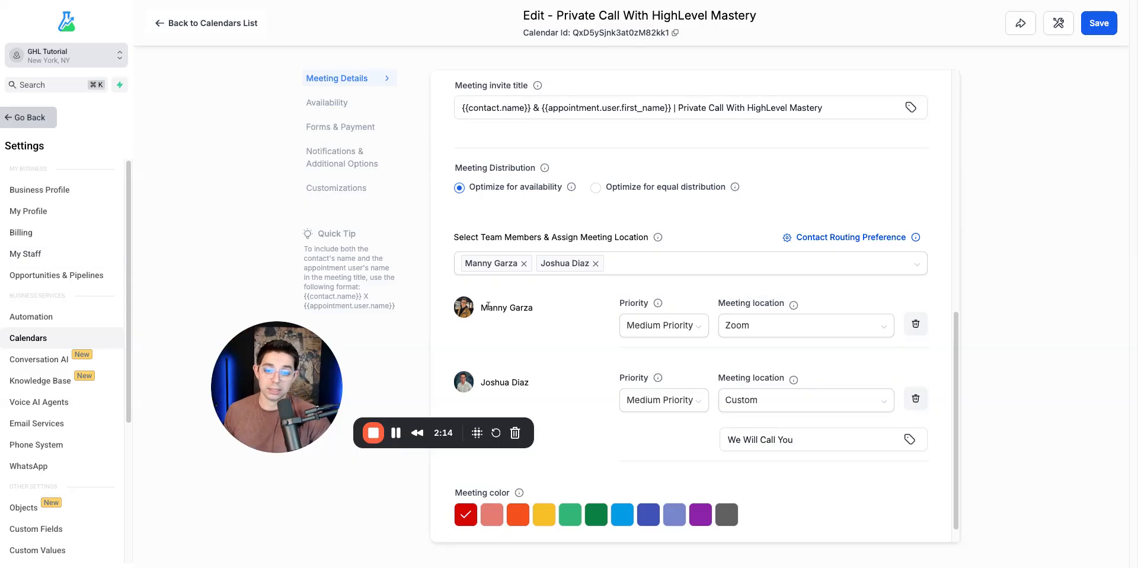
pyautogui.tripleClick(487, 306)
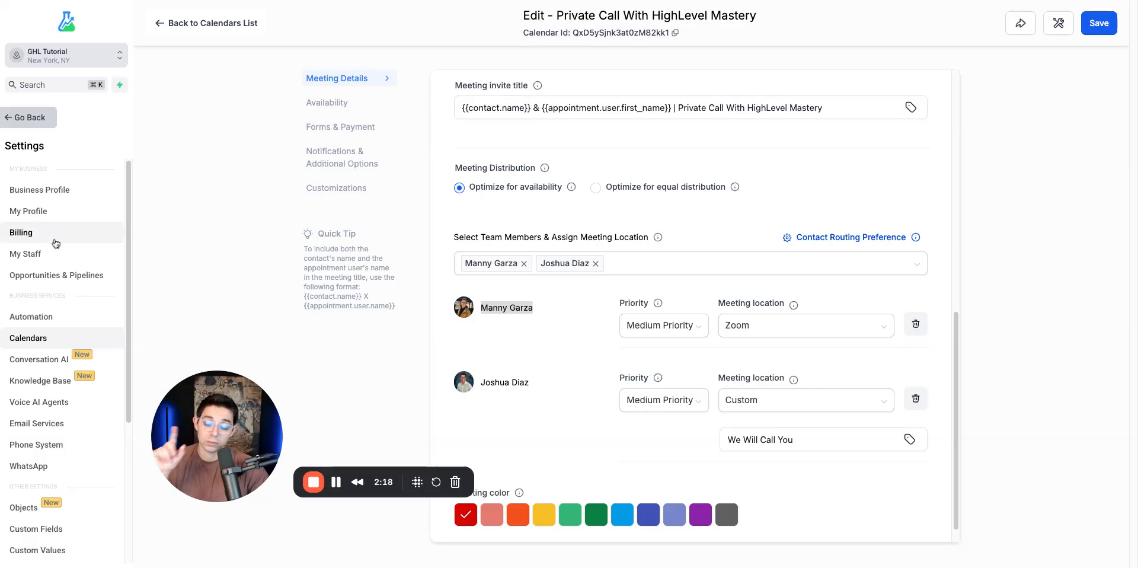
pyautogui.click(519, 307)
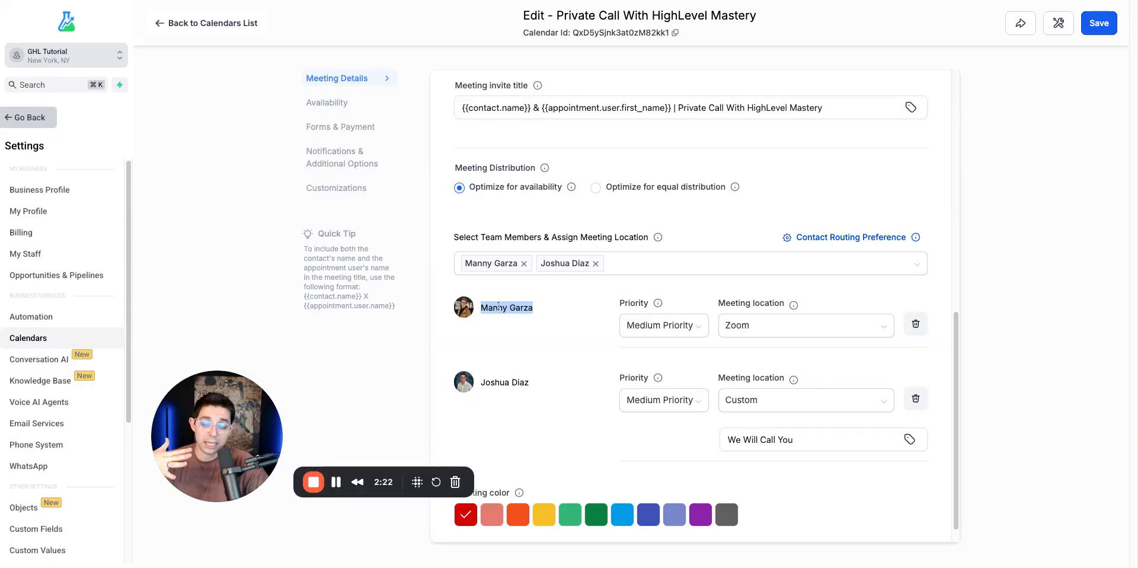
pyautogui.doubleClick(507, 382)
pyautogui.tripleClick(507, 382)
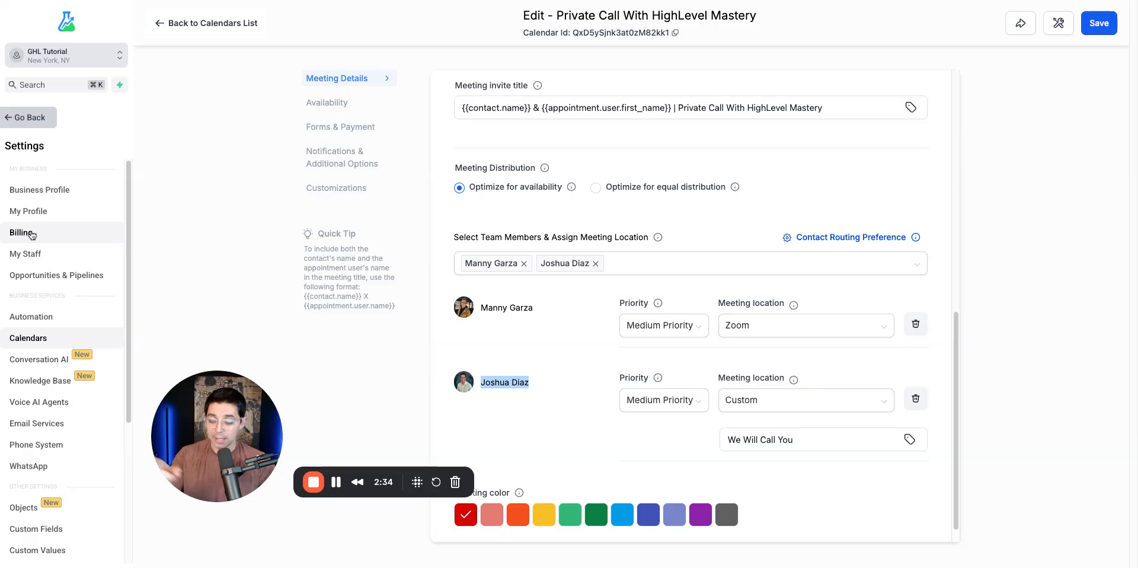
# Step: In My Profile, view the third-party calendar connection options under Calendar Settings, and close them
pyautogui.click(336, 483)
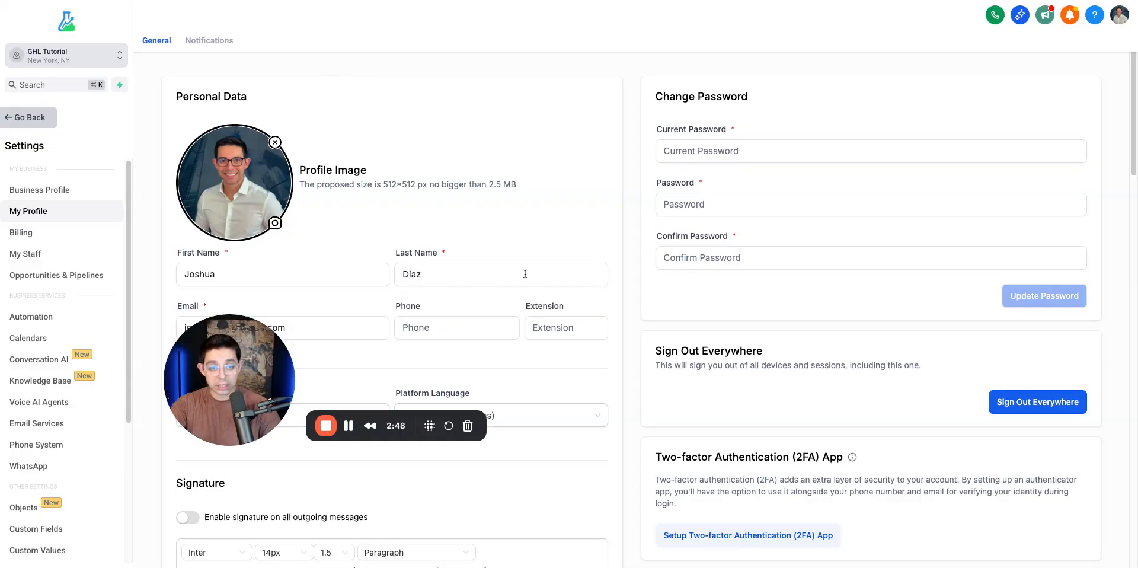
pyautogui.scroll(-8, 548, 259)
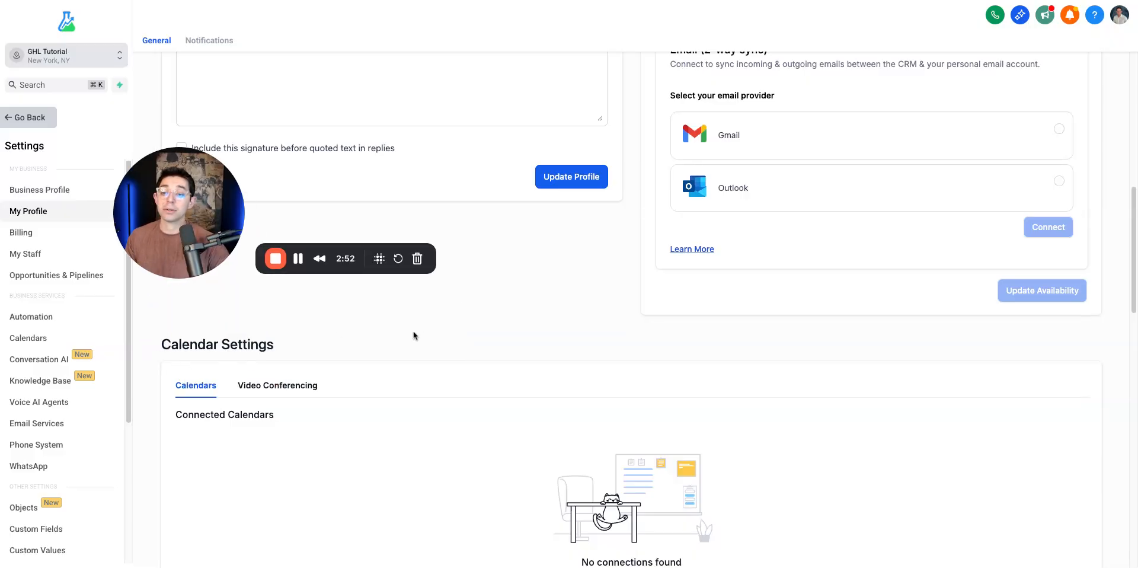
pyautogui.scroll(-2, 414, 332)
pyautogui.scroll(-1, 456, 356)
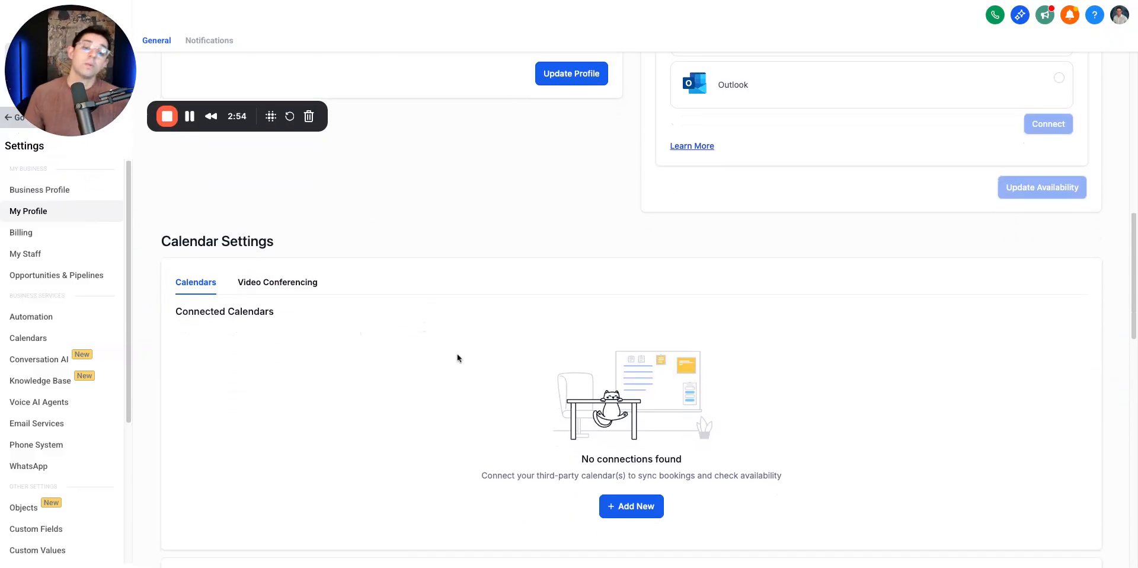
pyautogui.scroll(2, 504, 392)
pyautogui.scroll(-2, 620, 495)
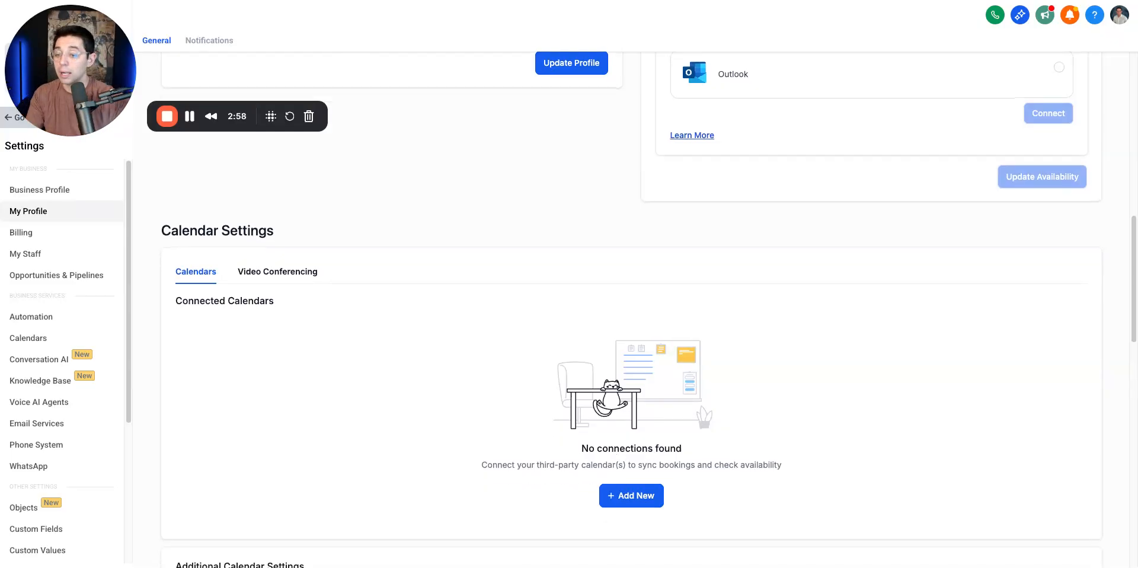
pyautogui.click(602, 500)
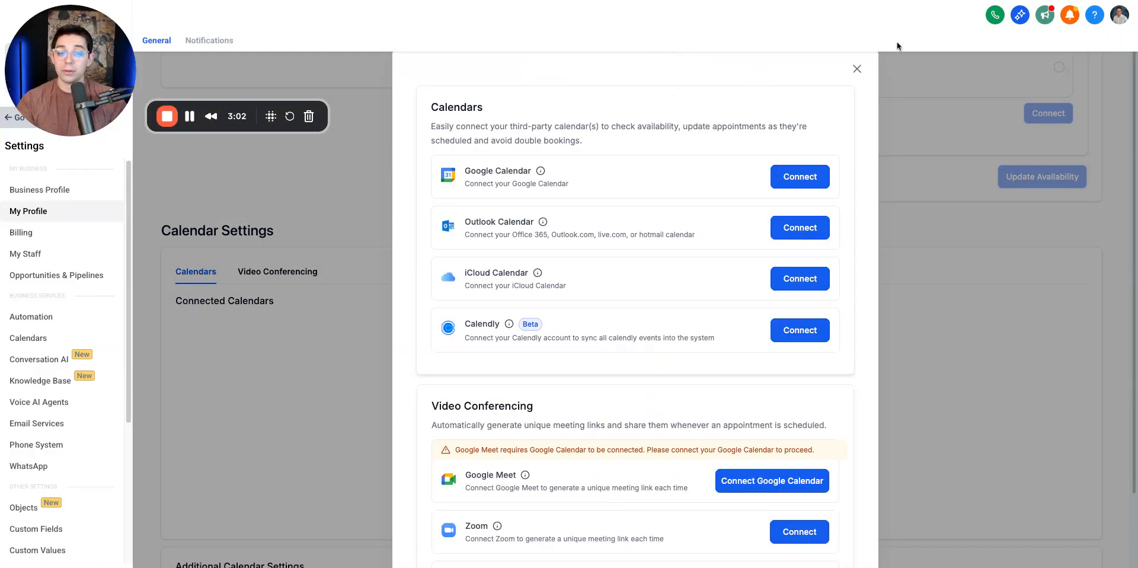
pyautogui.click(857, 69)
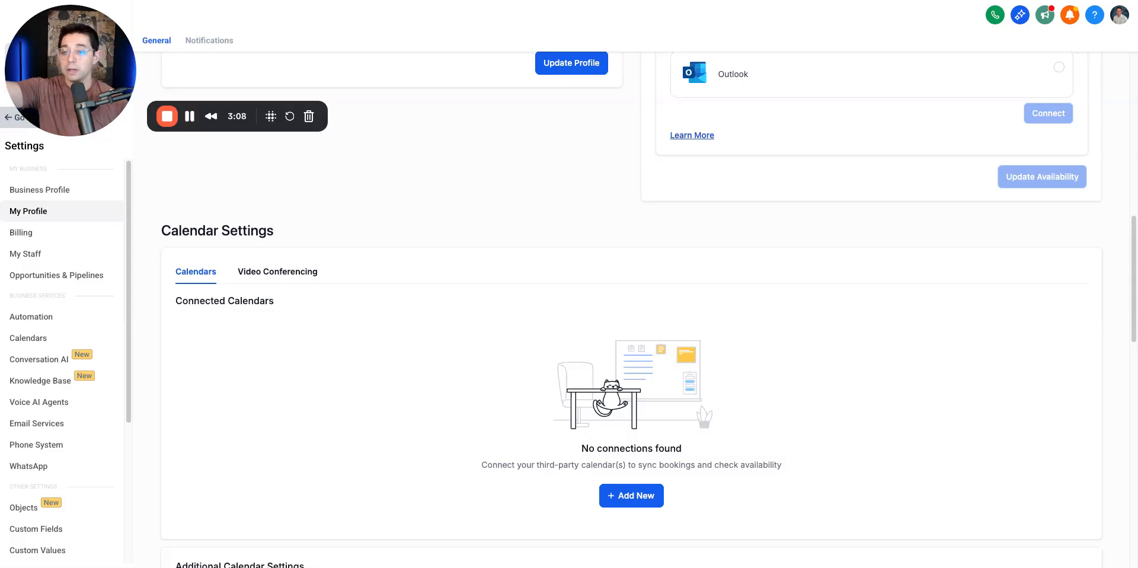
# Step: View the Video Conferencing connection options in Calendar Settings, and close them
pyautogui.click(286, 272)
pyautogui.scroll(-1, 409, 353)
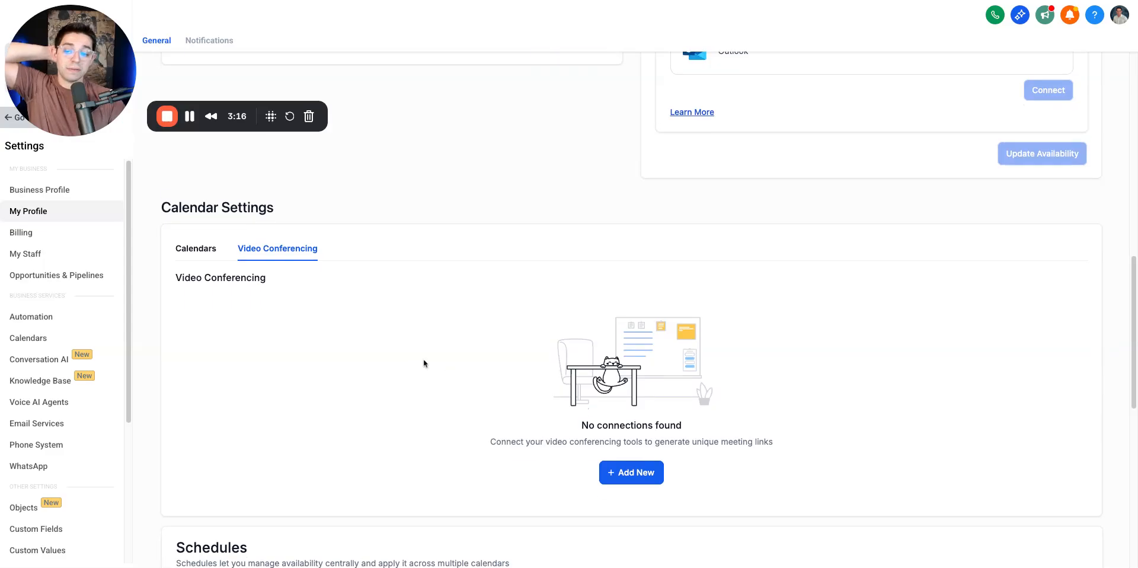
pyautogui.click(623, 461)
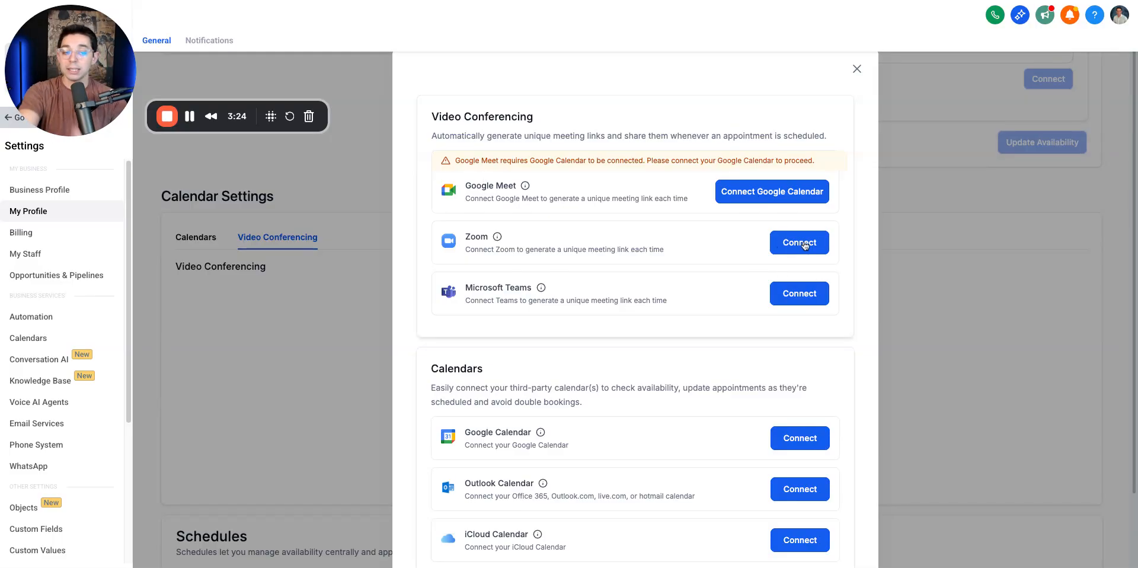
pyautogui.click(859, 70)
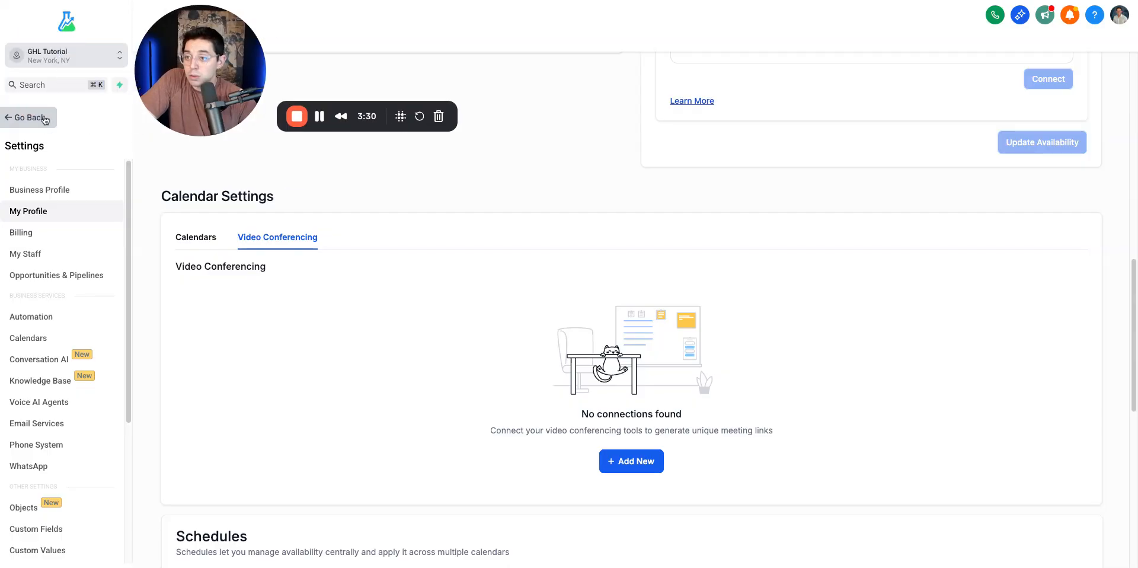
# Step: Reopen the Private Call With HighLevel Mastery calendar for editing at its team member meeting locations
pyautogui.click(27, 339)
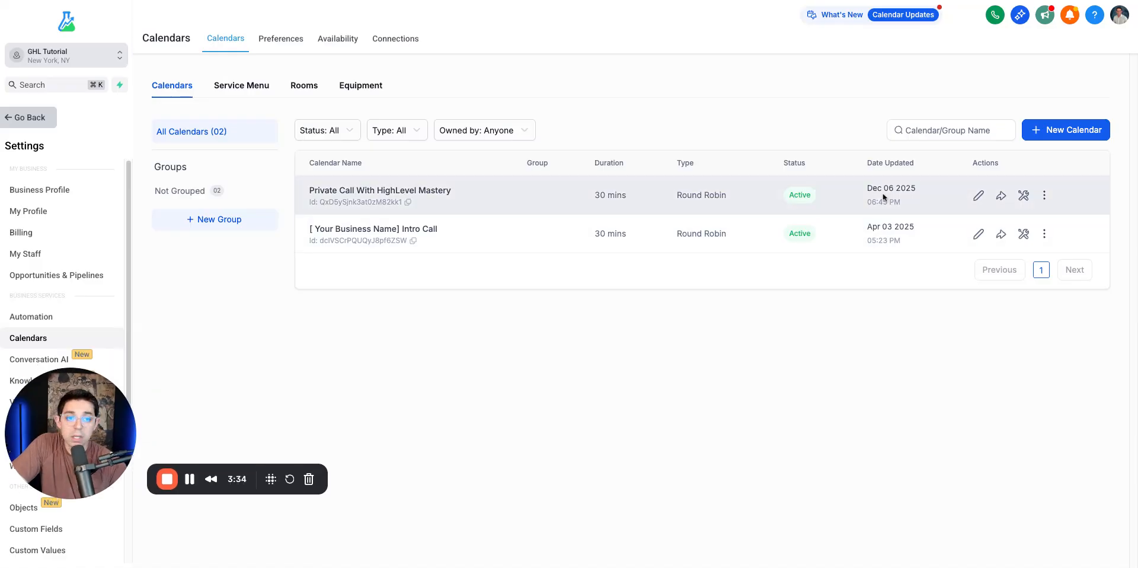
pyautogui.click(978, 195)
pyautogui.scroll(-10, 693, 328)
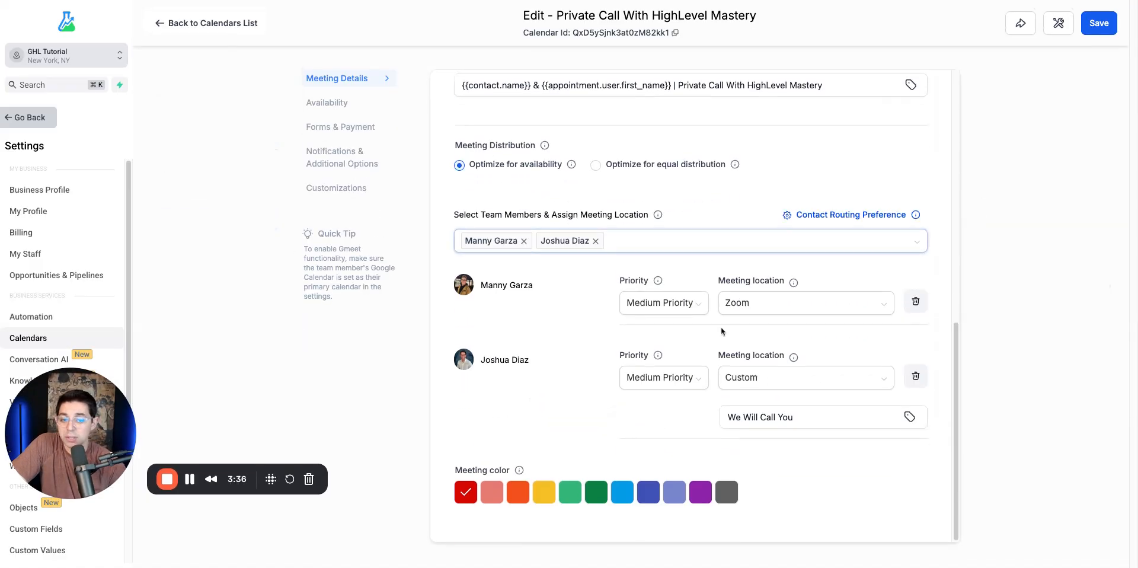
# Step: Review both team members' meeting locations, including the custom location text of the second member
pyautogui.tripleClick(741, 281)
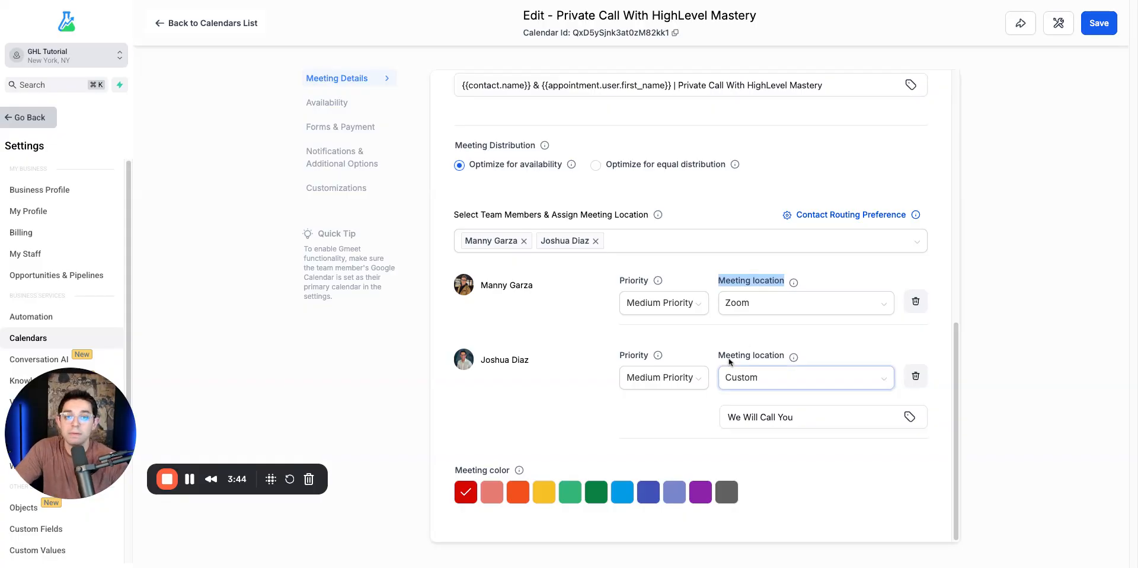
pyautogui.scroll(10, 735, 297)
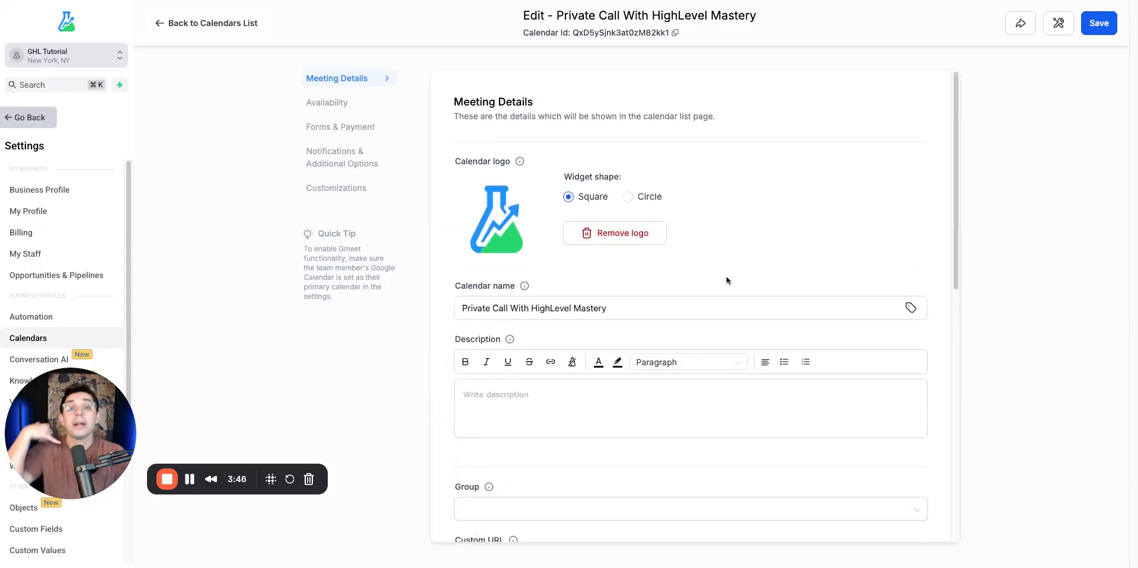
pyautogui.scroll(-10, 678, 162)
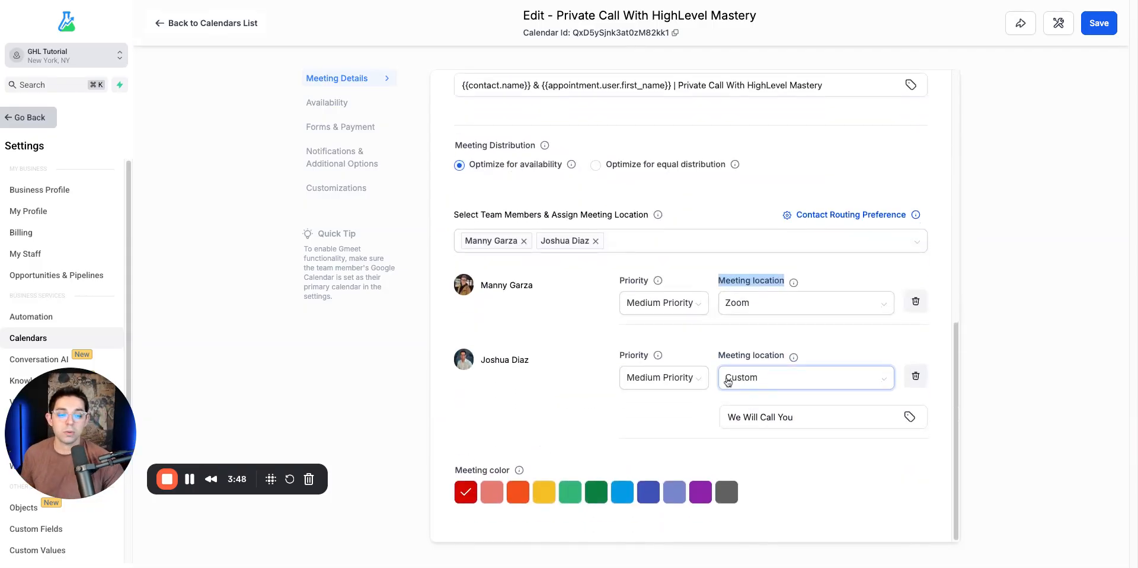
pyautogui.click(728, 381)
pyautogui.click(750, 418)
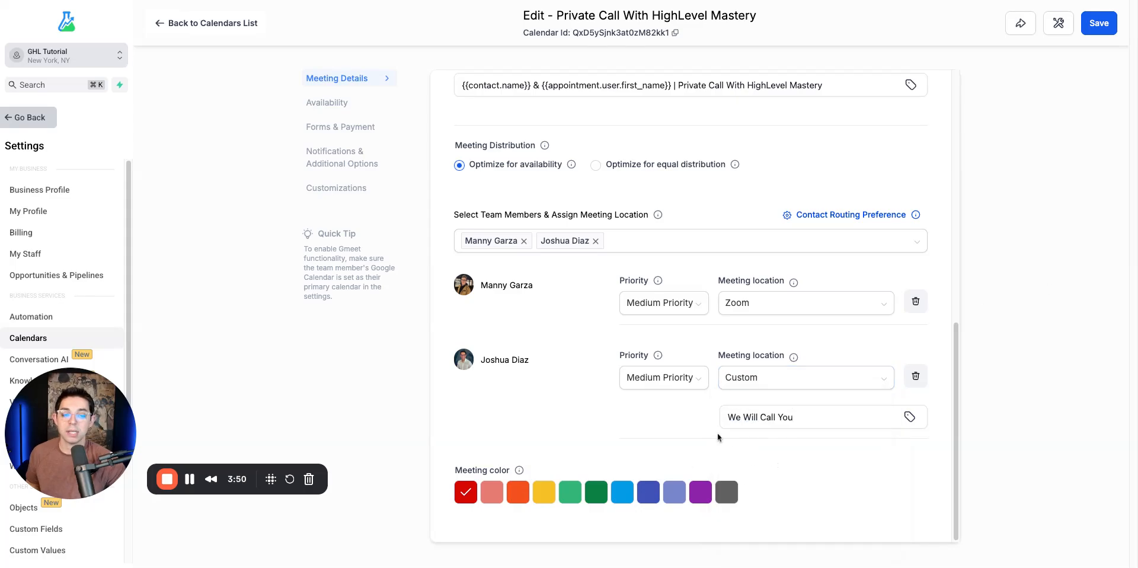
pyautogui.tripleClick(753, 418)
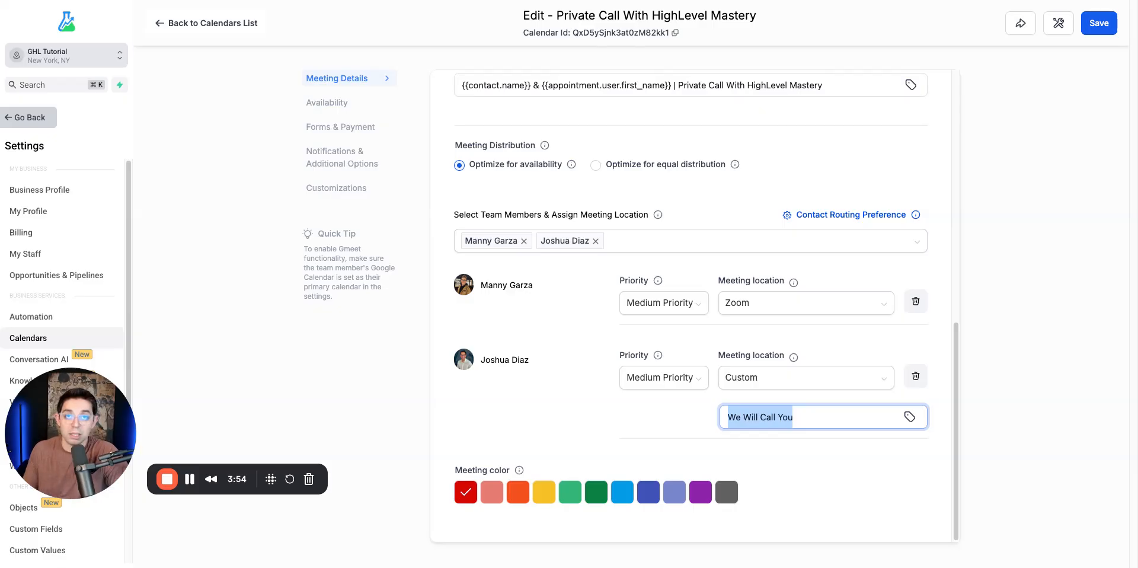
pyautogui.tripleClick(760, 277)
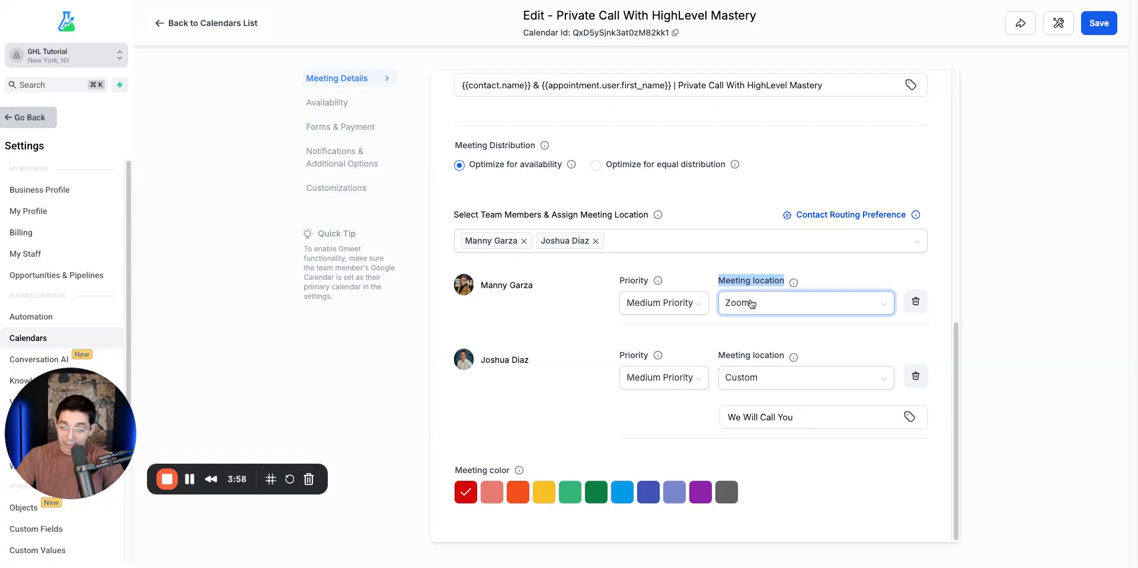
# Step: View the first team member's meeting location options, and set the second member's custom meeting location to zoomlink.com
pyautogui.click(751, 304)
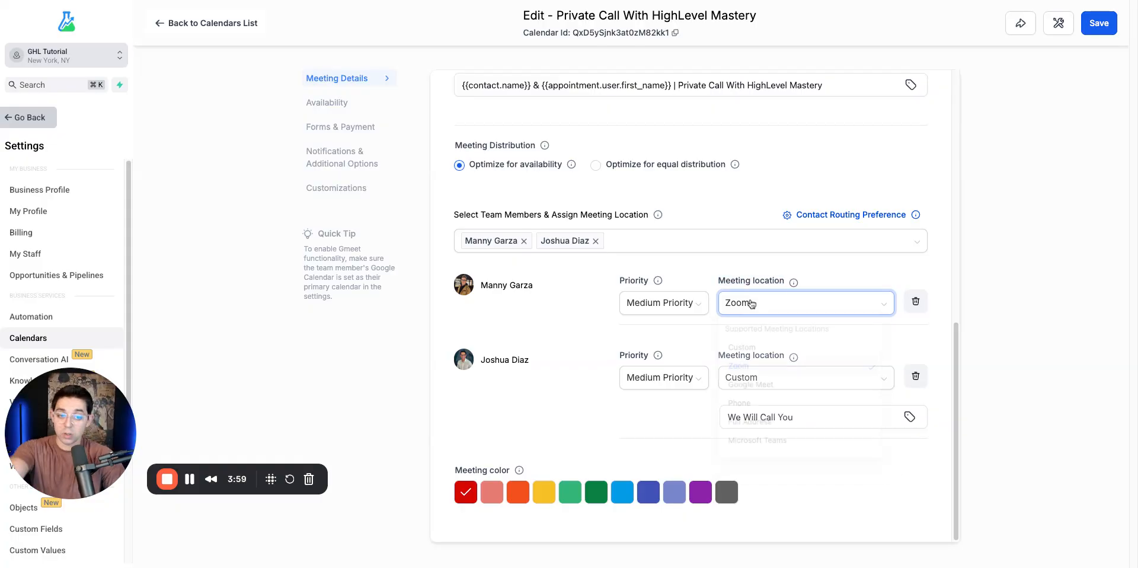
pyautogui.click(1008, 271)
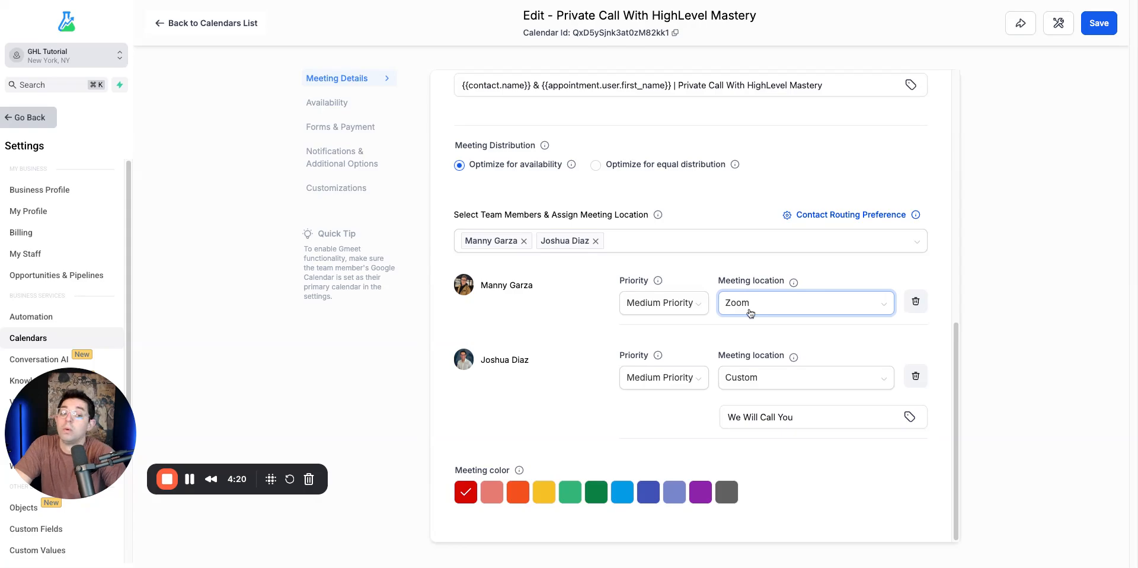
pyautogui.click(758, 378)
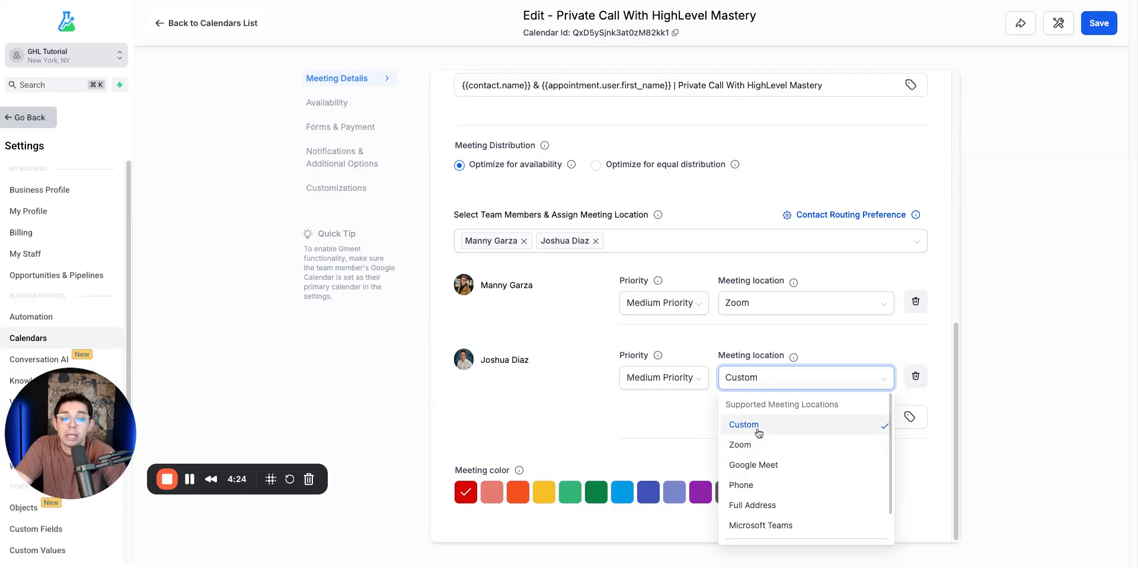
pyautogui.click(778, 425)
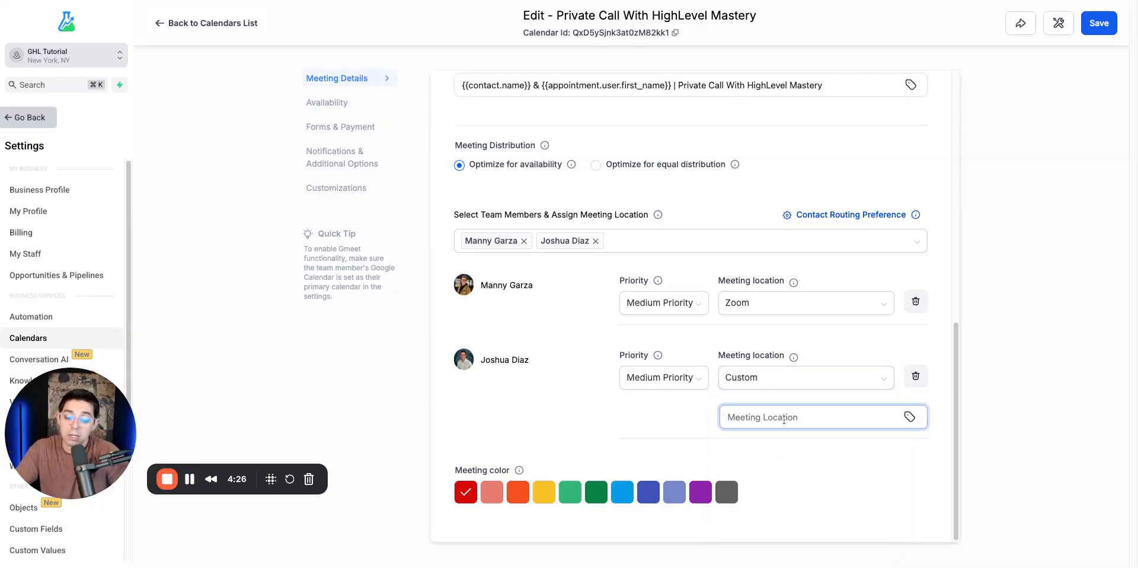
pyautogui.write('zoom')
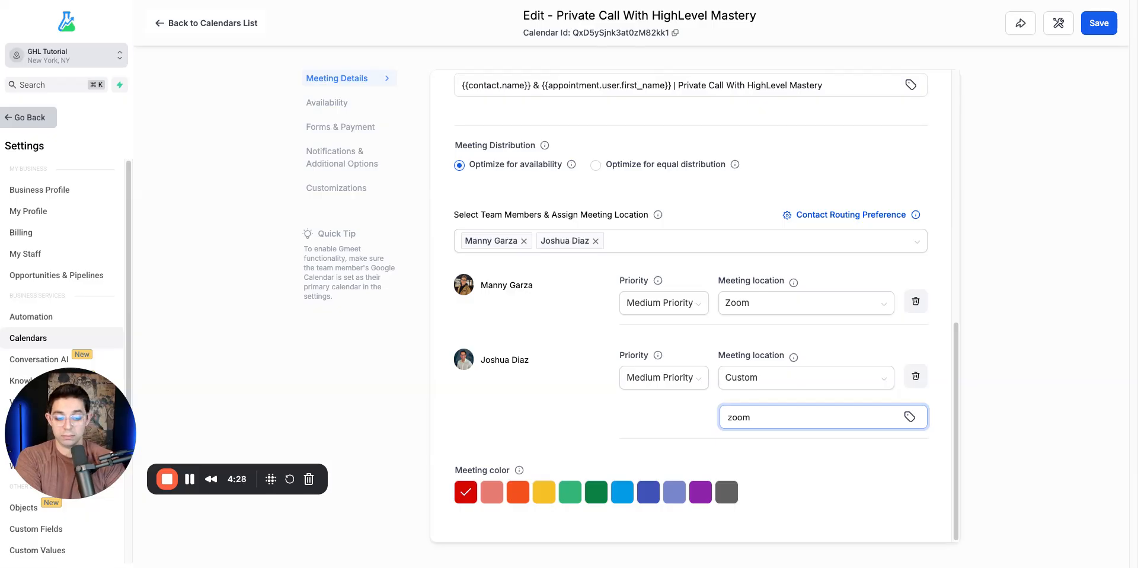
pyautogui.write('l')
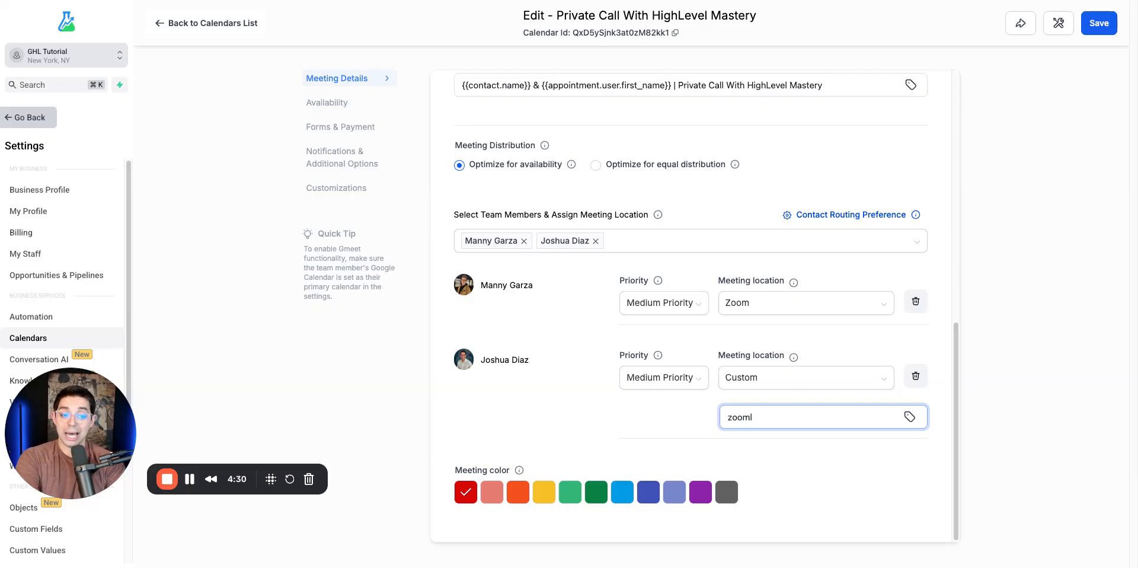
pyautogui.write('ni')
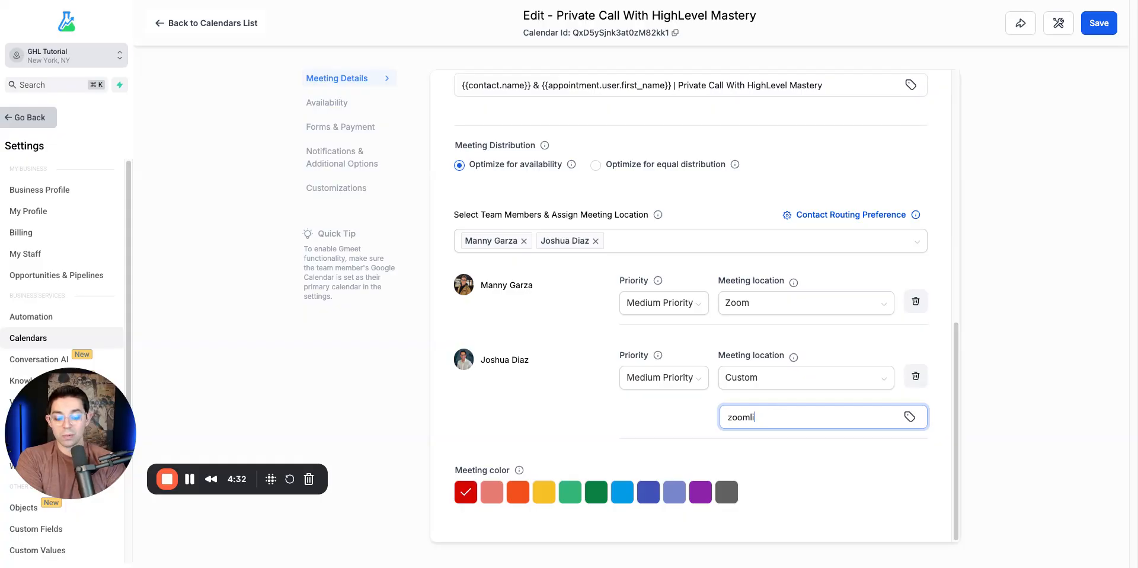
pyautogui.write('knk.com')
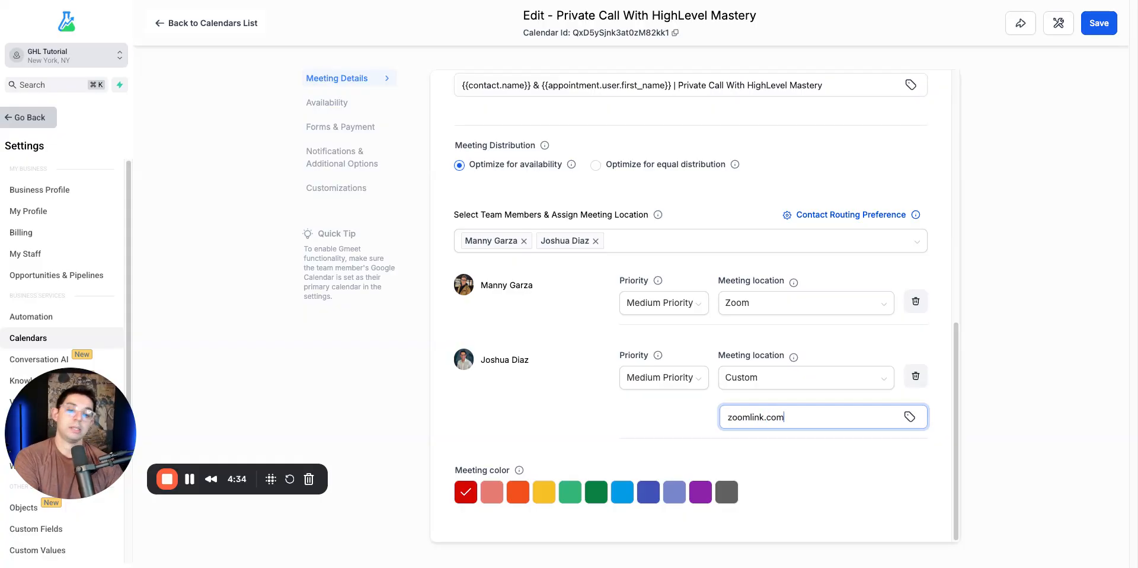
pyautogui.click(1033, 366)
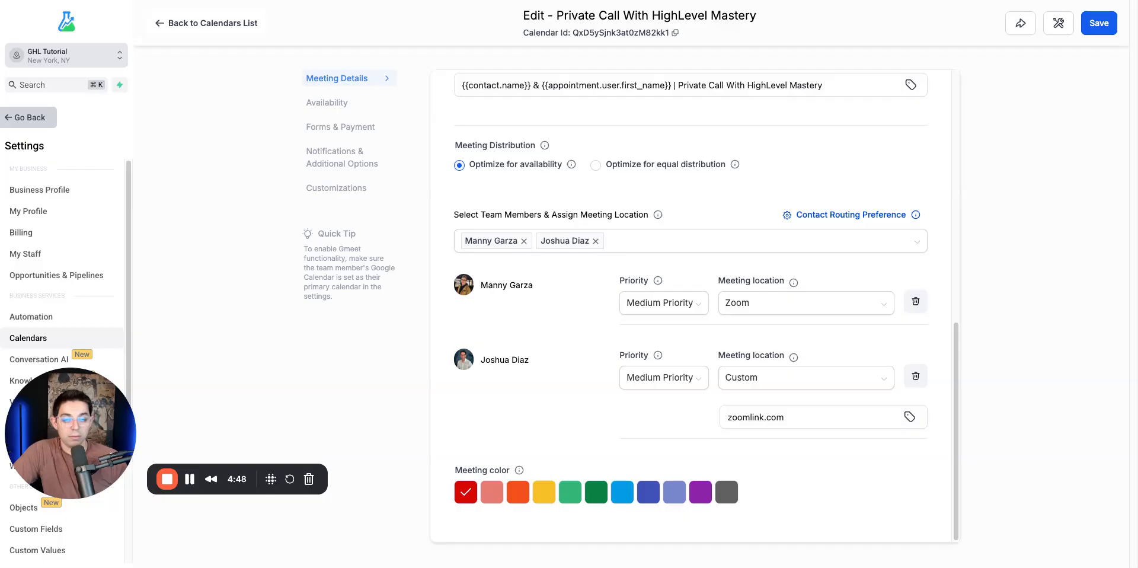
pyautogui.click(815, 416)
pyautogui.hotkey('ctrl', 'a')
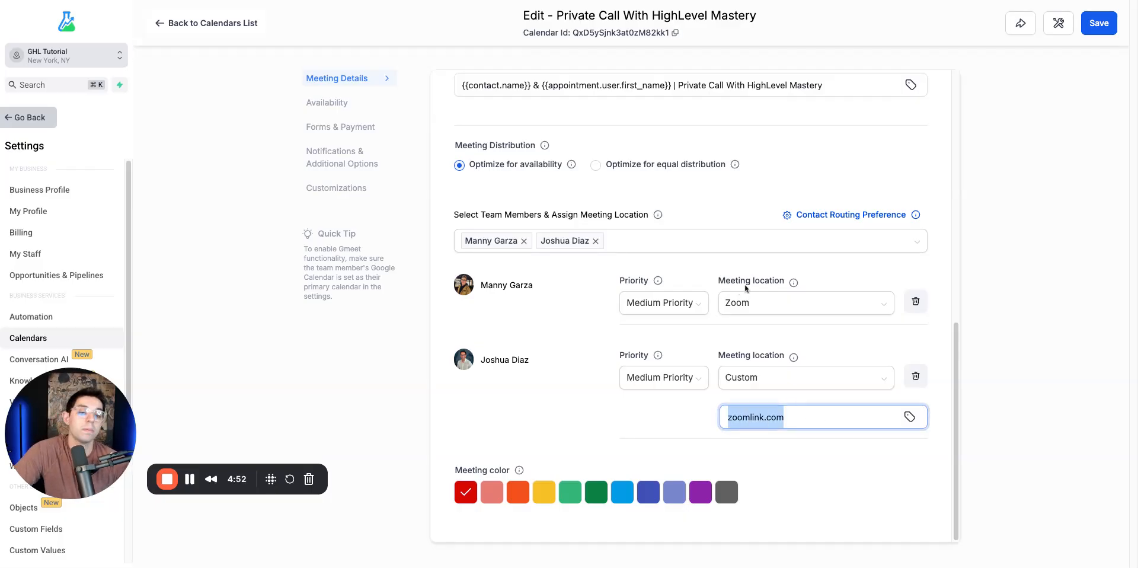
pyautogui.moveTo(764, 280); pyautogui.dragTo(730, 281)
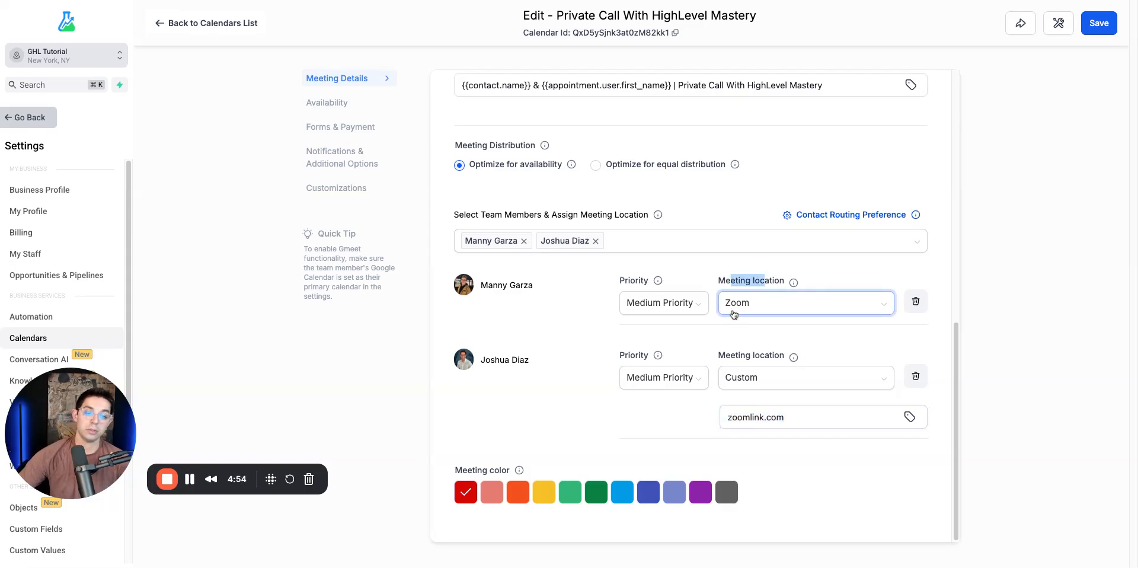
pyautogui.click(788, 417)
pyautogui.moveTo(784, 417); pyautogui.dragTo(766, 417)
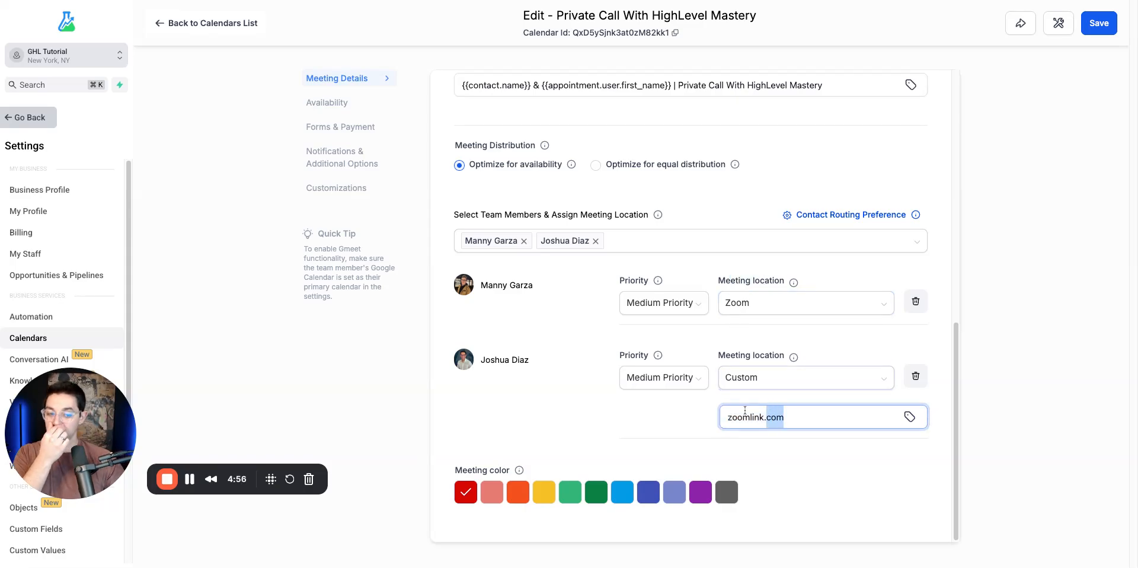
# Step: Replace the second team member's custom meeting location text with "I will call you!" and save the calendar
pyautogui.doubleClick(746, 411)
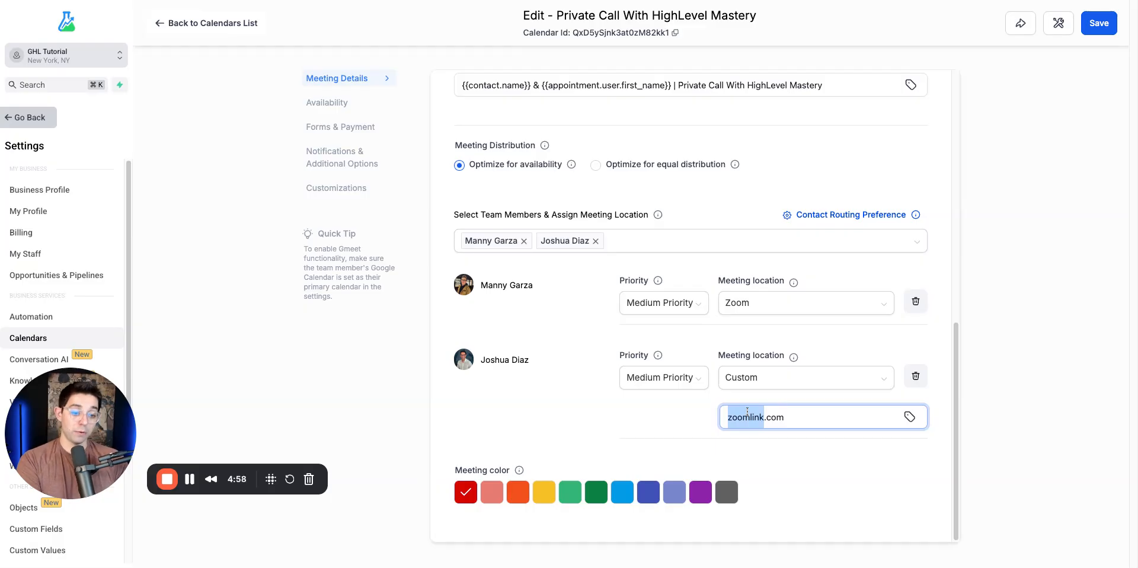
pyautogui.press('super+a')
pyautogui.press('BackSpace')
pyautogui.write('We ')
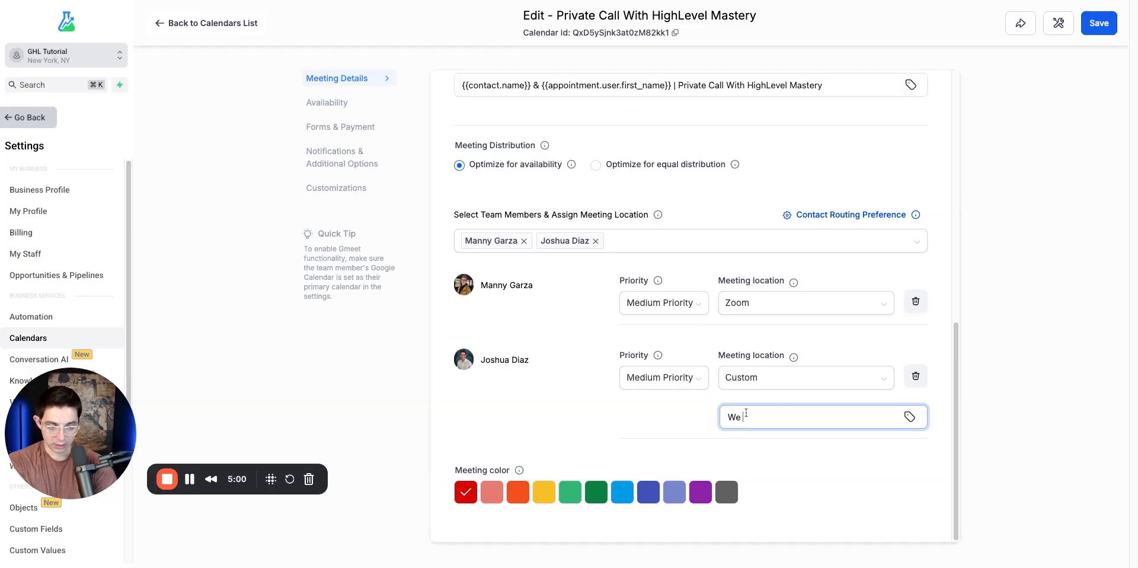
pyautogui.write('Will')
pyautogui.press('BackSpace')
pyautogui.press('BackSpace')
pyautogui.press('BackSpace')
pyautogui.press('BackSpace')
pyautogui.press('BackSpace')
pyautogui.press('BackSpace')
pyautogui.press('BackSpace')
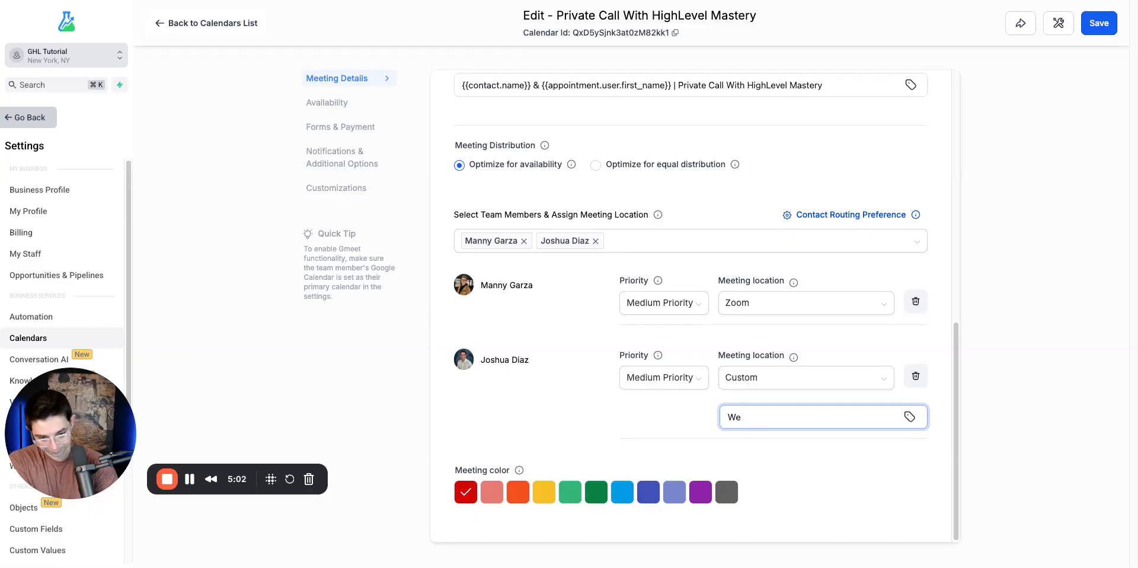
pyautogui.write('I wi')
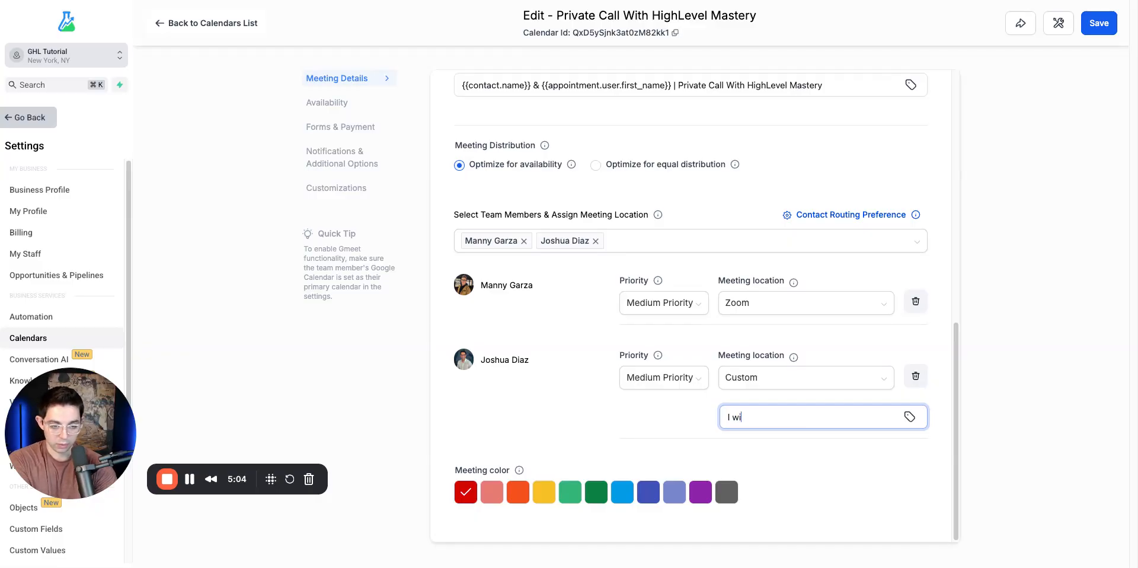
pyautogui.write('ll call you !')
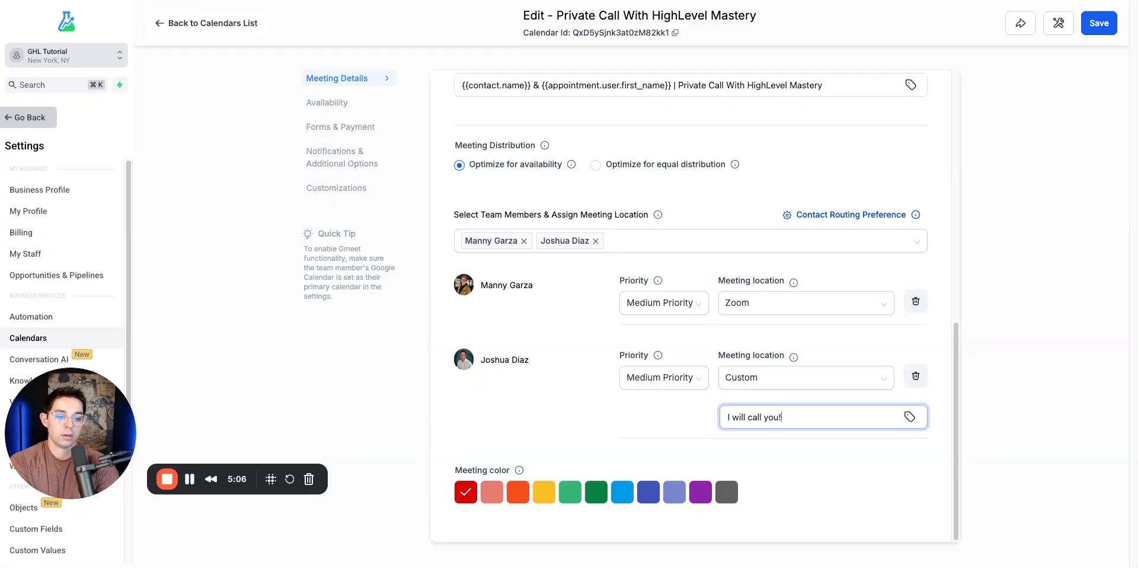
pyautogui.click(1014, 283)
pyautogui.click(1098, 30)
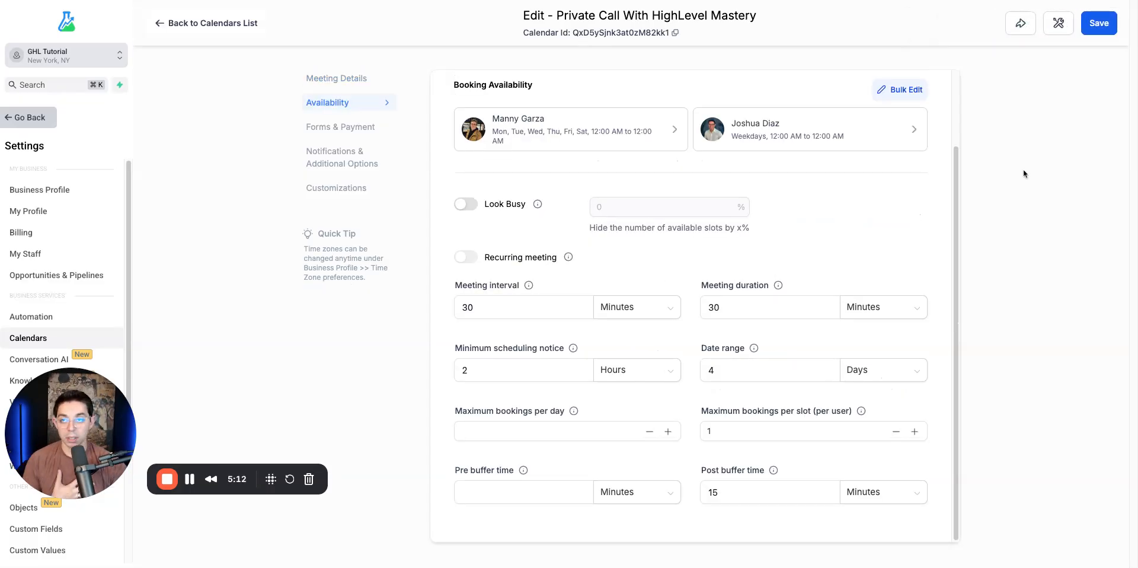
# Step: View the public booking page of the Private Call With HighLevel Mastery calendar, and return to the calendar editor
pyautogui.hotkey('ctrl', 'Tab')
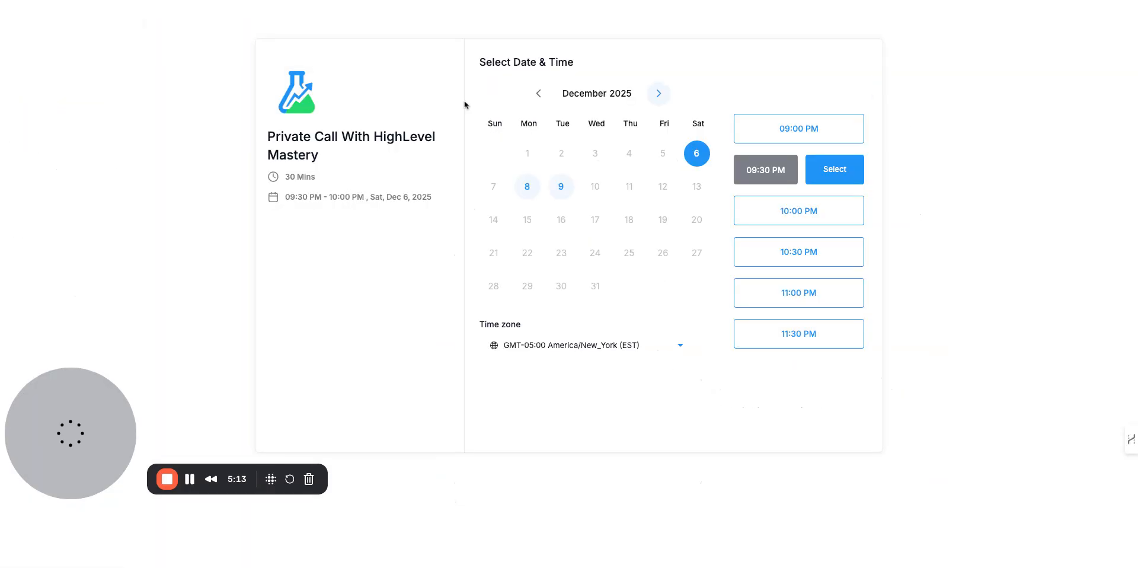
pyautogui.tripleClick(263, 143)
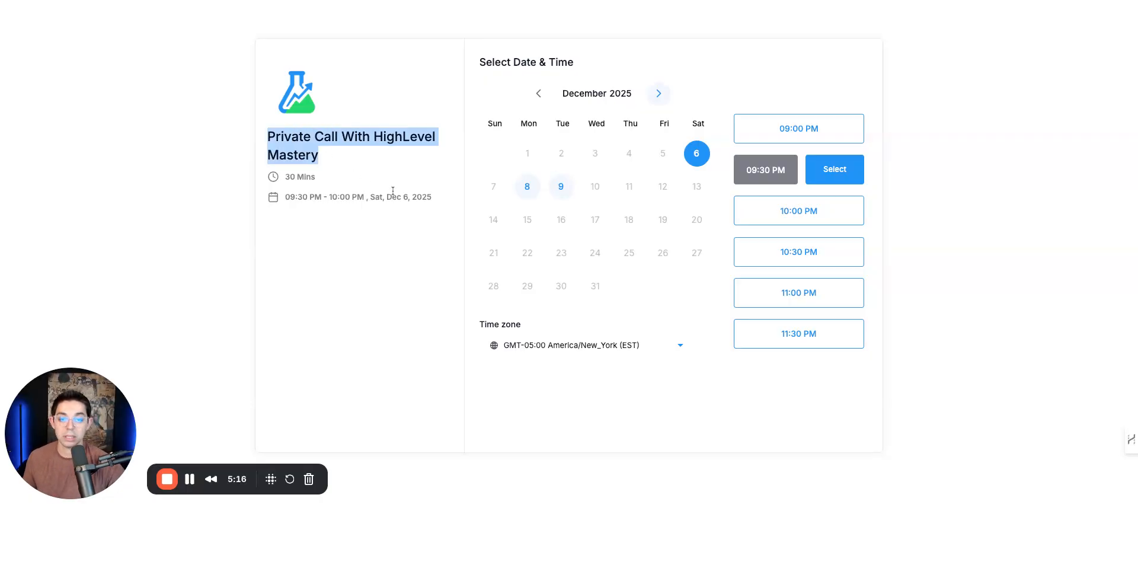
pyautogui.hotkey('ctrl', 'shift', 'Tab')
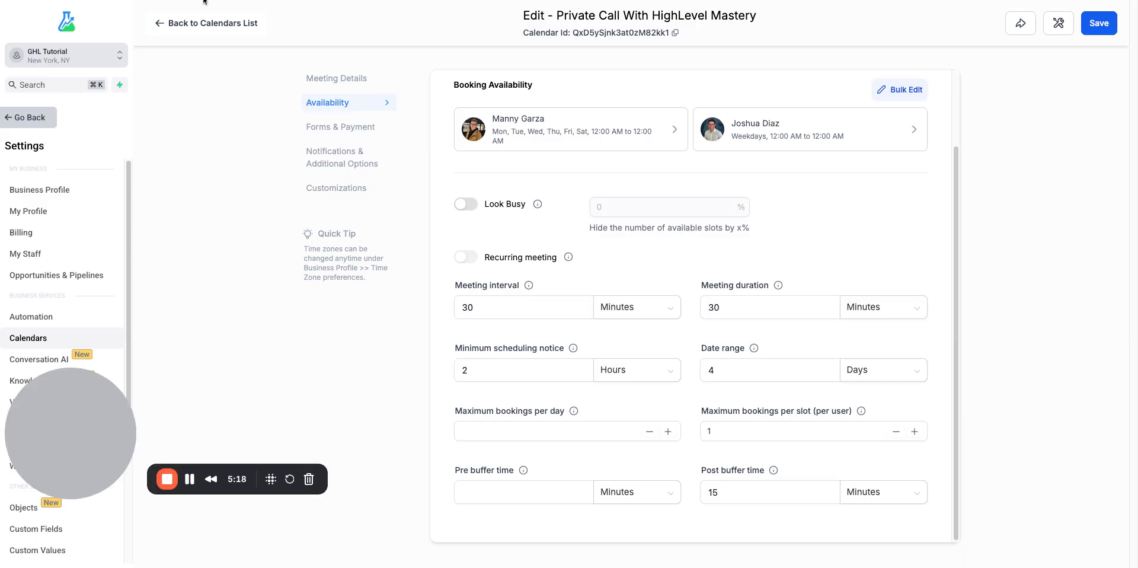
# Step: Review the team members' meeting locations in Meeting Details, including the second member's custom text
pyautogui.scroll(3, 733, 294)
pyautogui.click(338, 80)
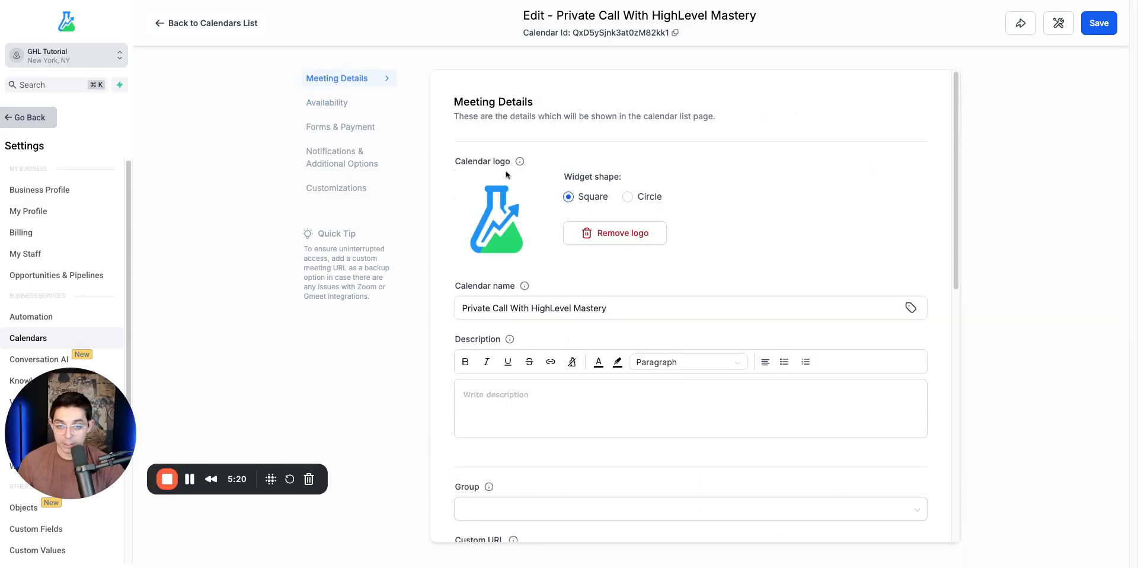
pyautogui.scroll(-8, 826, 329)
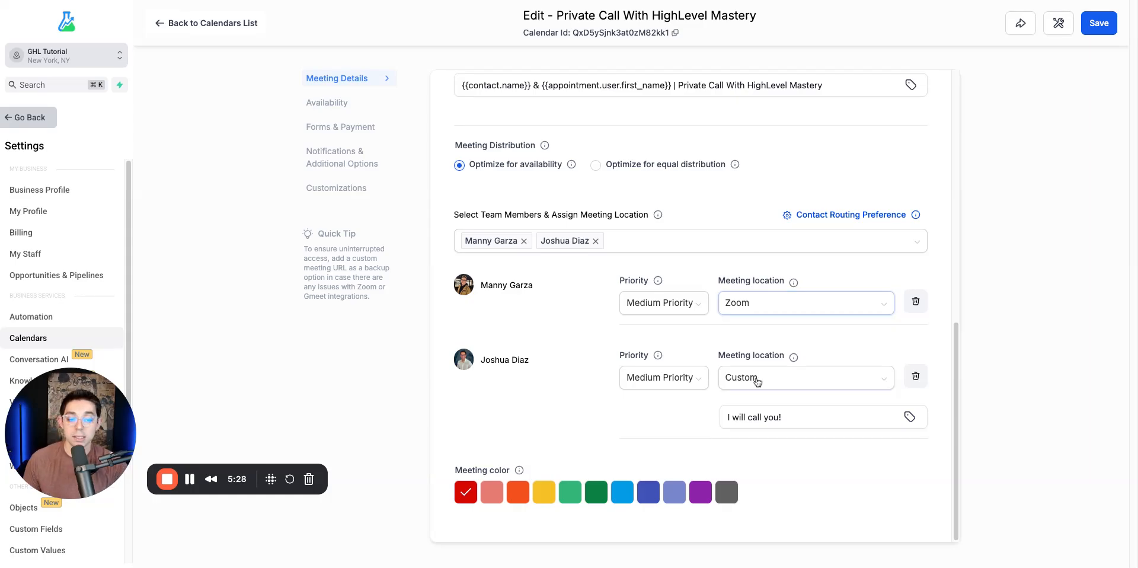
pyautogui.tripleClick(741, 414)
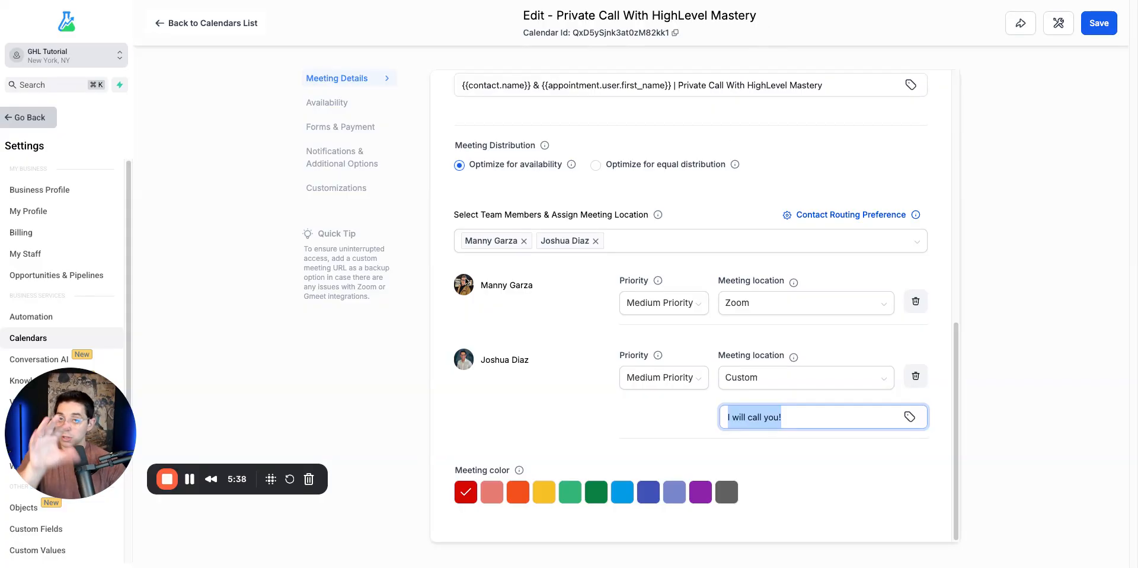
# Step: Leave the settings for the Automation workflow list and start a new workflow from a template
pyautogui.moveTo(84, 391); pyautogui.dragTo(388, 328)
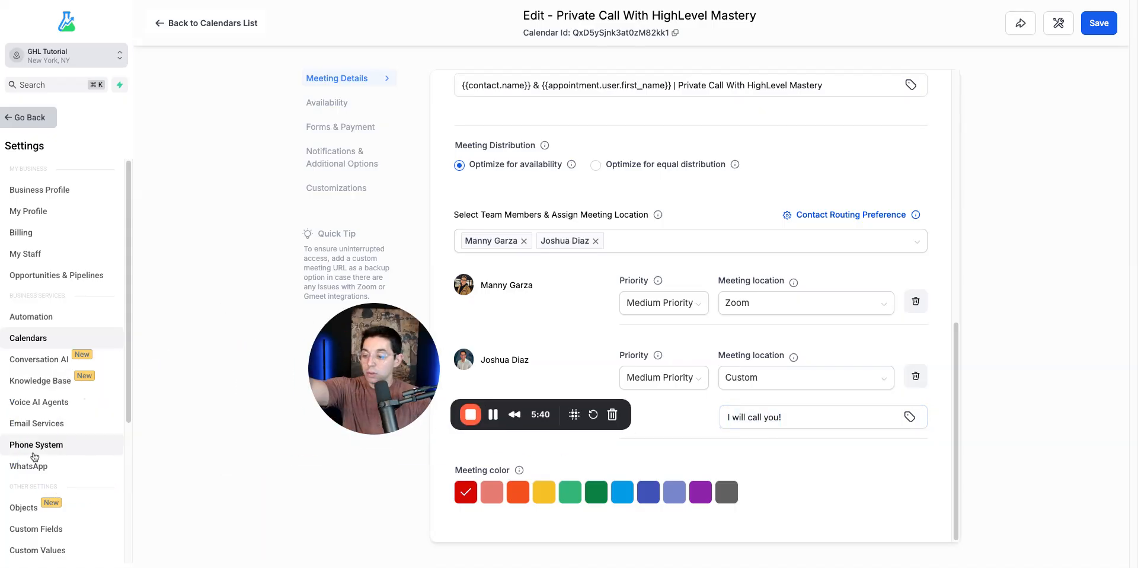
pyautogui.scroll(-2, 65, 331)
pyautogui.click(26, 120)
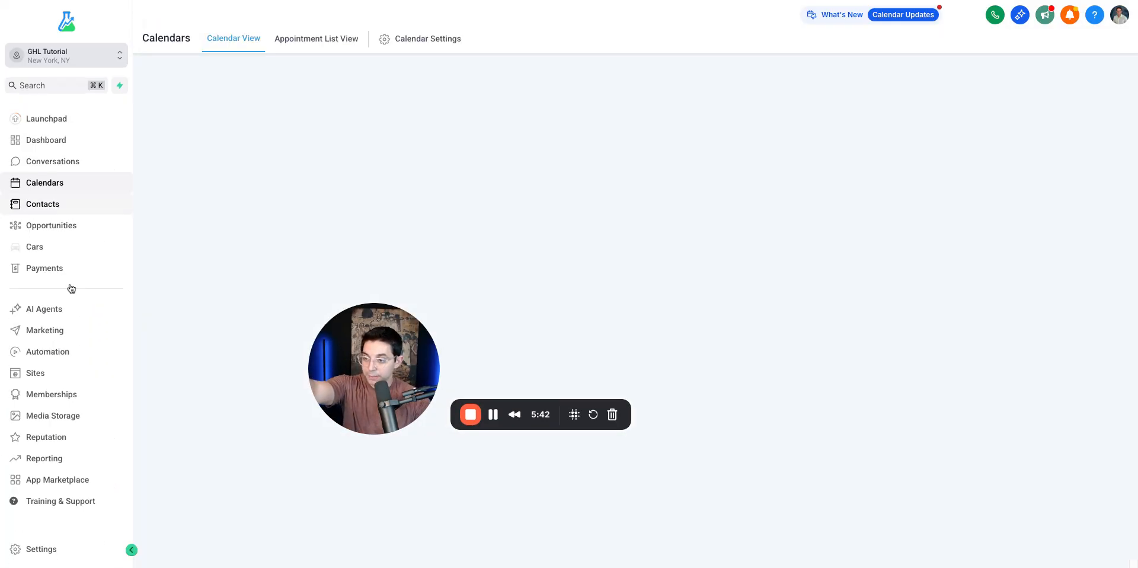
pyautogui.click(52, 349)
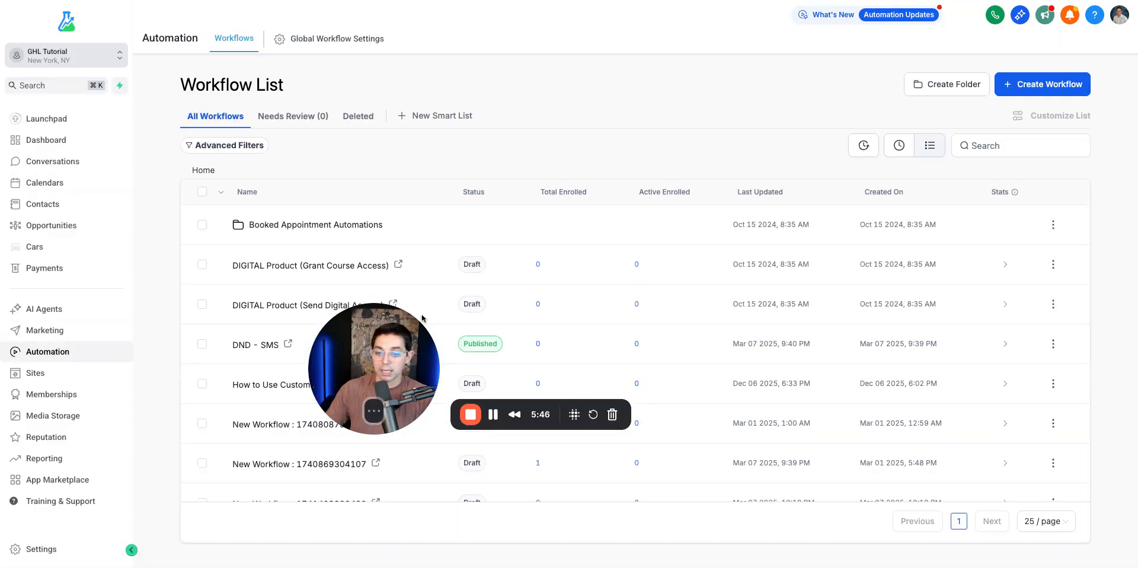
pyautogui.click(1022, 95)
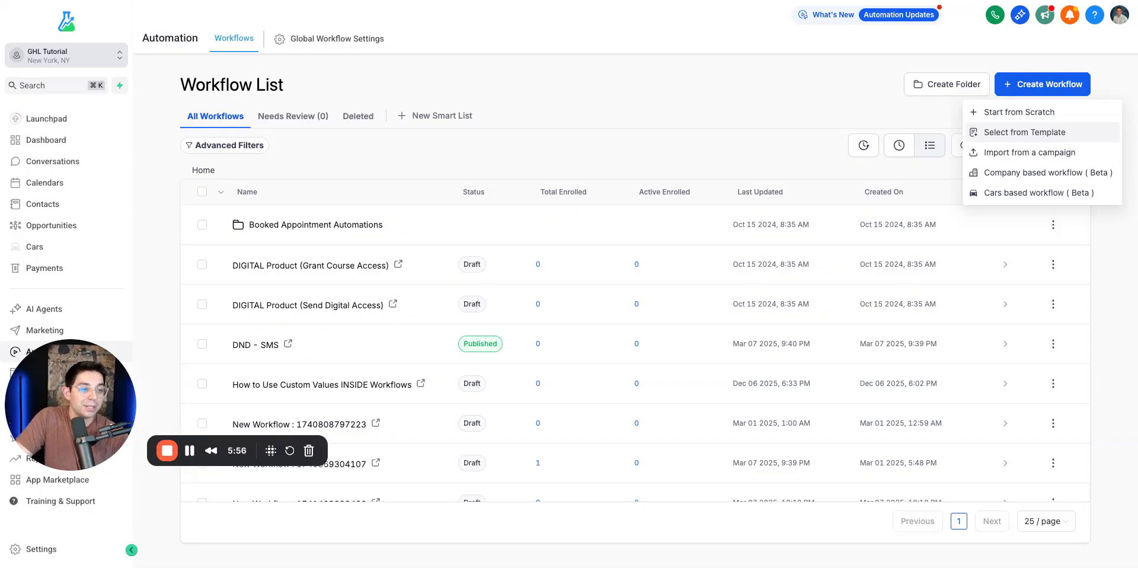
pyautogui.click(1021, 140)
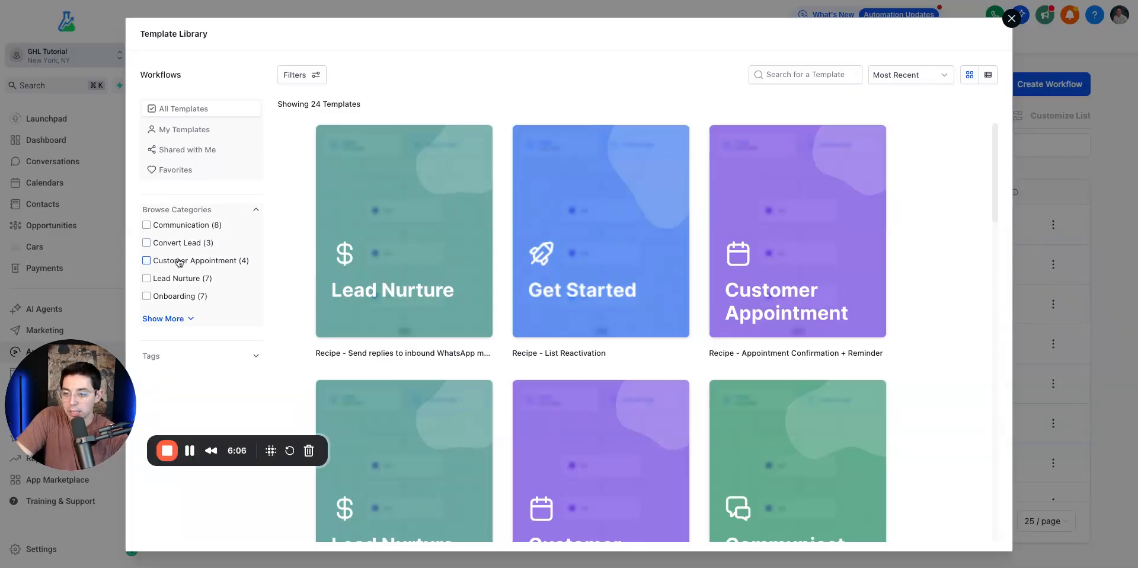
# Step: Filter the workflow templates by the Customer Appointment category and choose Recipe - Appointment Confirmation + Reminder
pyautogui.click(167, 319)
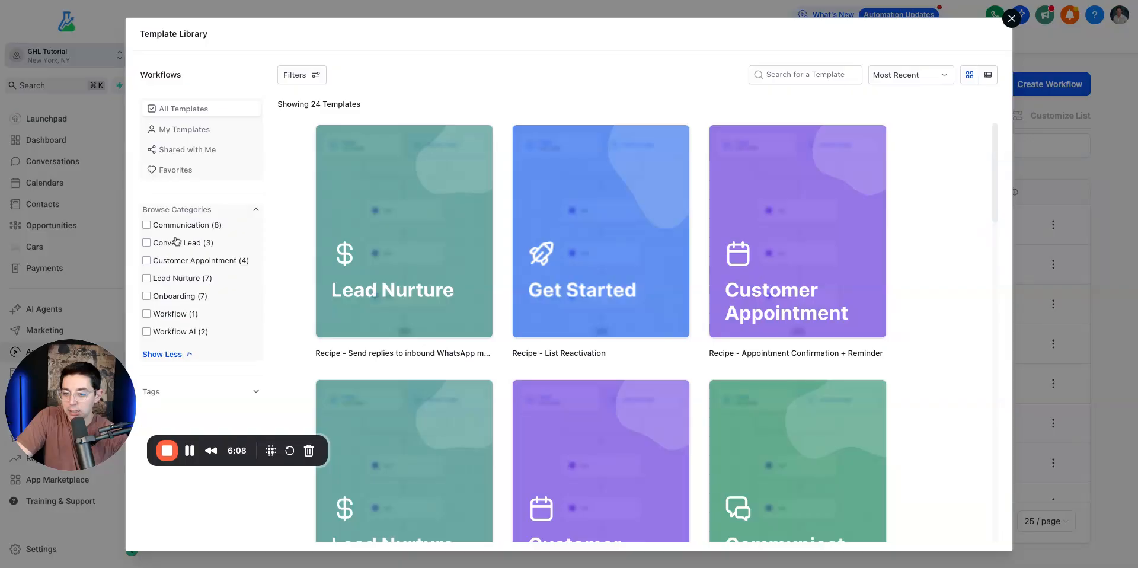
pyautogui.click(146, 260)
pyautogui.scroll(-2, 954, 231)
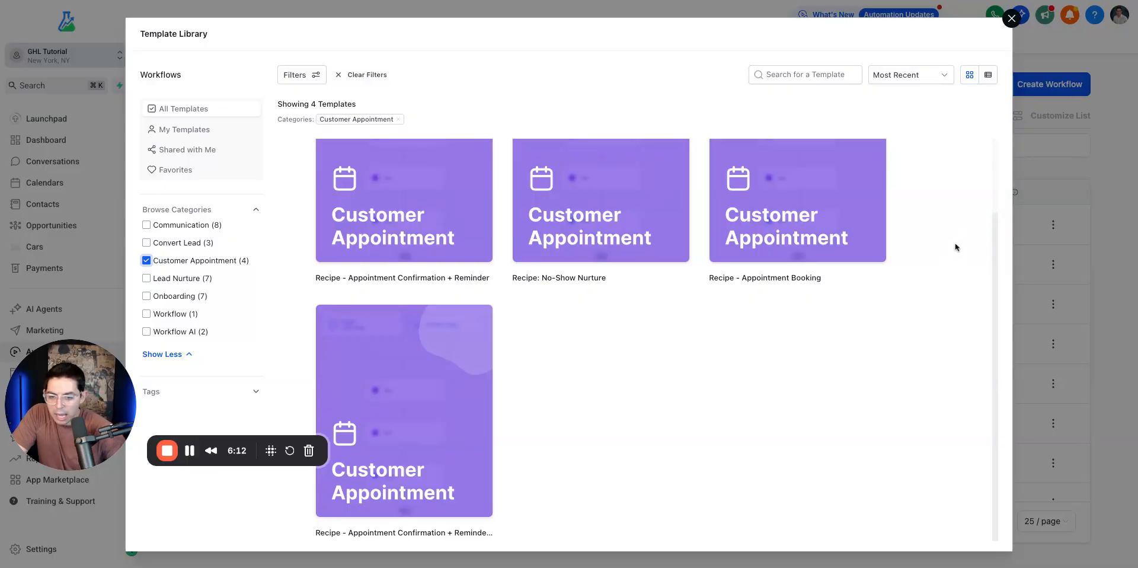
pyautogui.moveTo(397, 233)
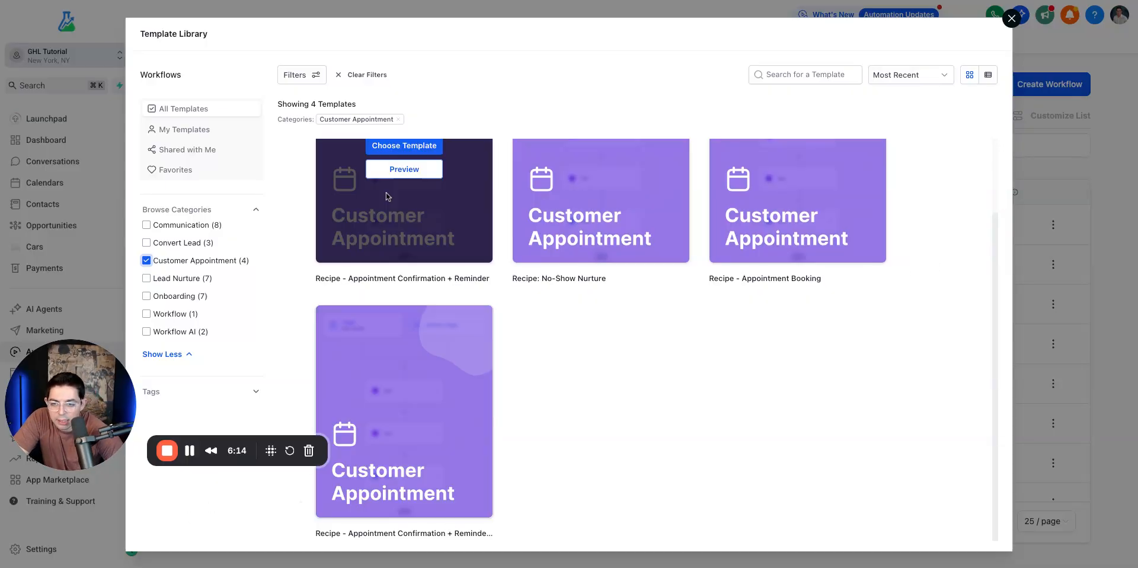
pyautogui.scroll(1, 397, 233)
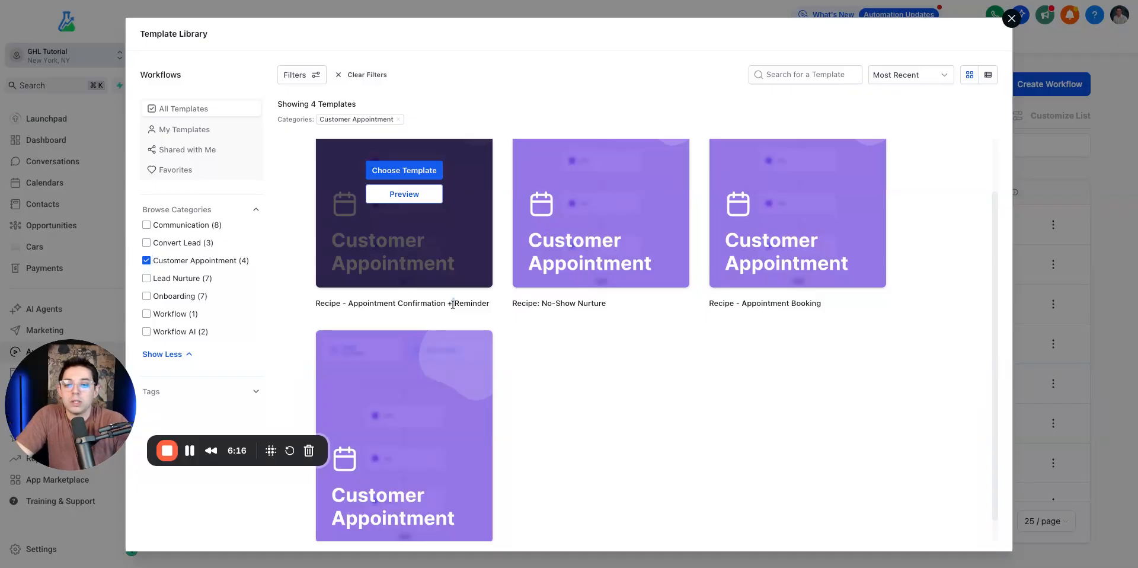
pyautogui.tripleClick(416, 305)
pyautogui.scroll(3, 415, 267)
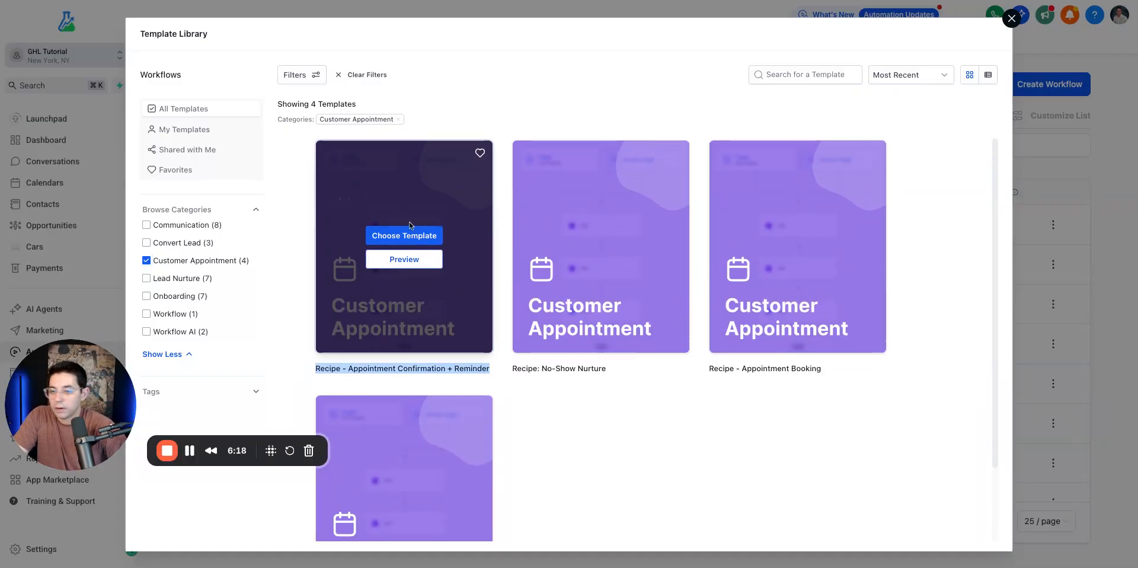
pyautogui.click(415, 243)
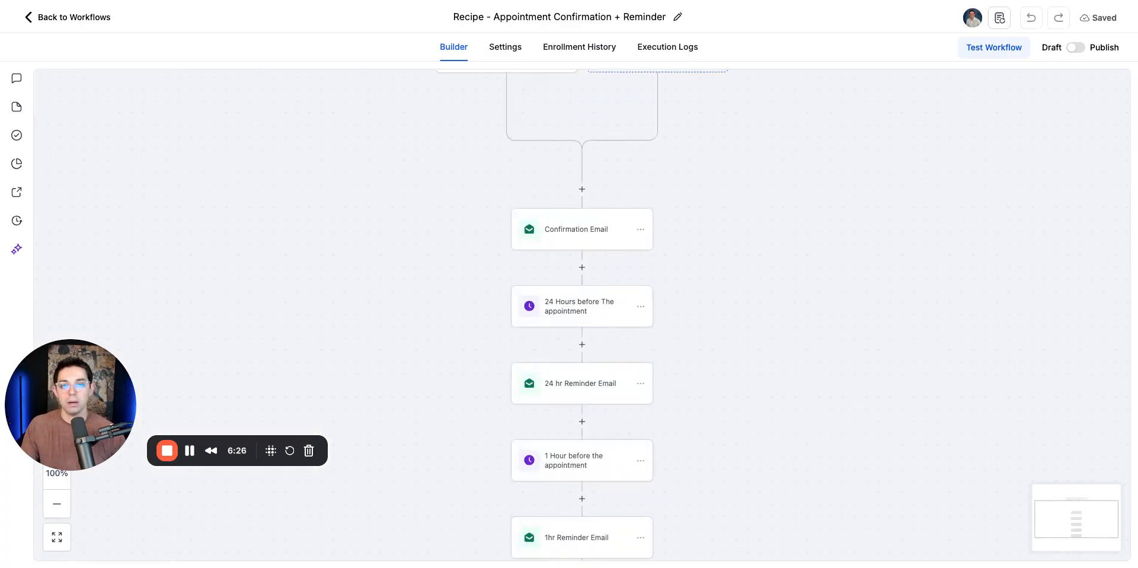
# Step: Rename the workflow to "Private Call - Appointment Confirmation + Reminder"
pyautogui.click(566, 18)
pyautogui.moveTo(484, 17); pyautogui.dragTo(408, 50)
pyautogui.press('BackSpace')
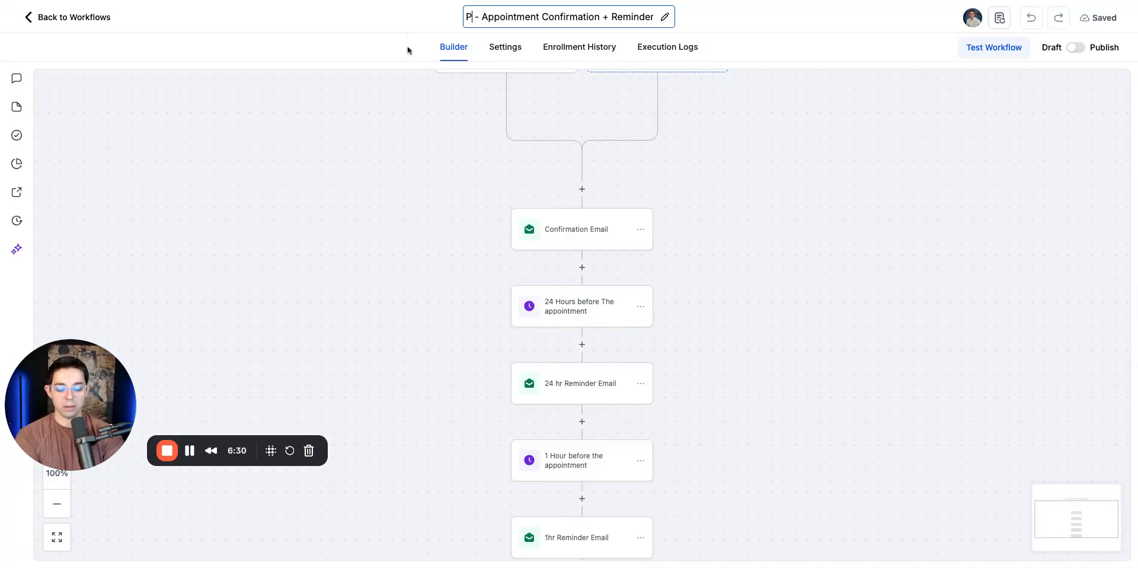
pyautogui.write('Private Call')
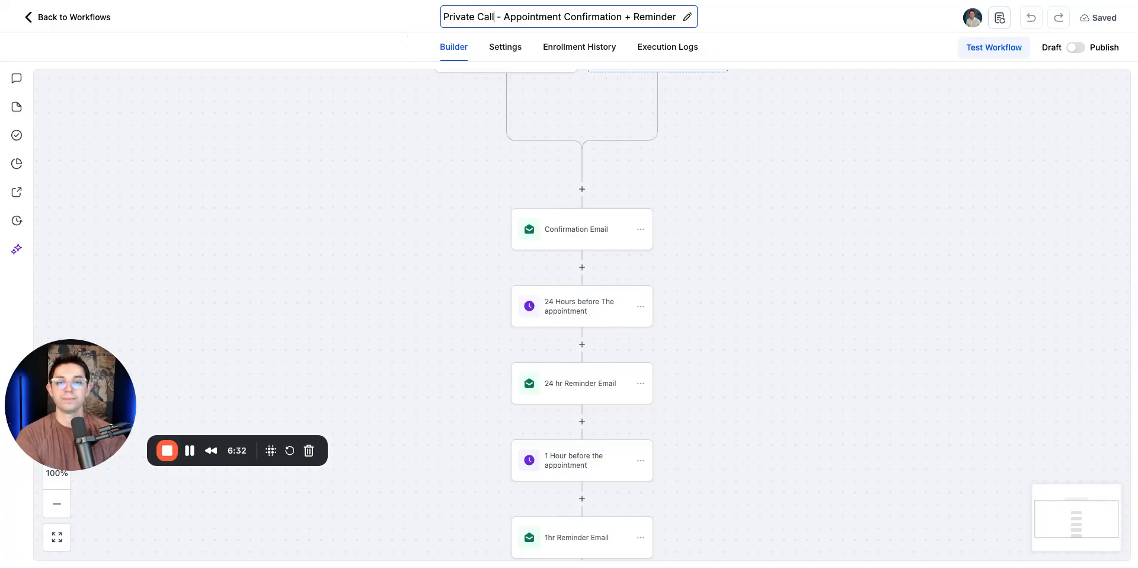
pyautogui.click(769, 190)
# Step: Add an In calendar filter set to Private Call With HighLevel Mastery to the Appointment trigger and save the trigger
pyautogui.scroll(3, 688, 143)
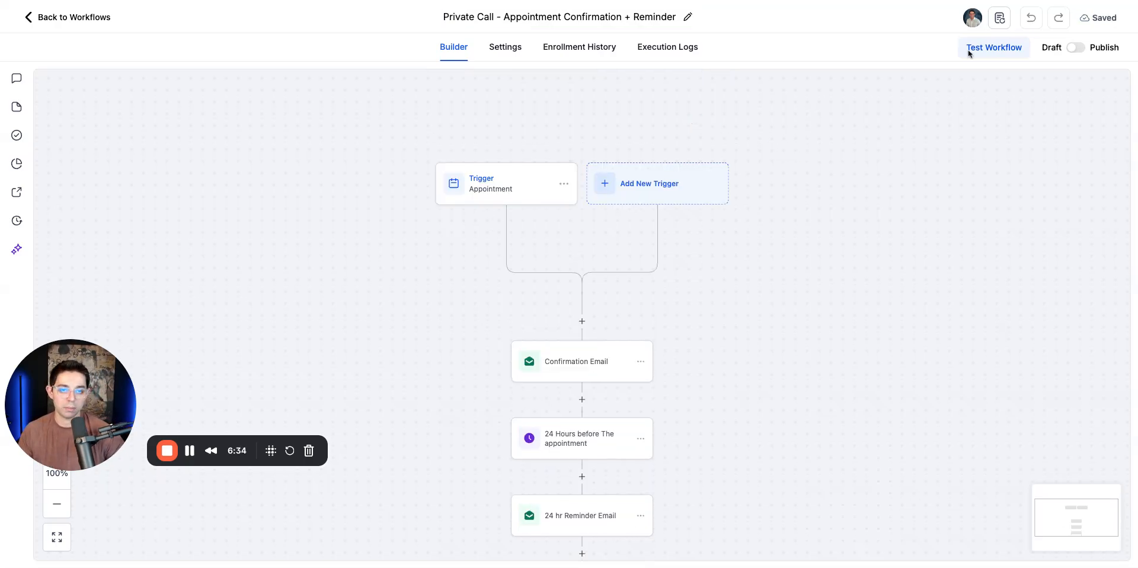
pyautogui.scroll(-1, 869, 208)
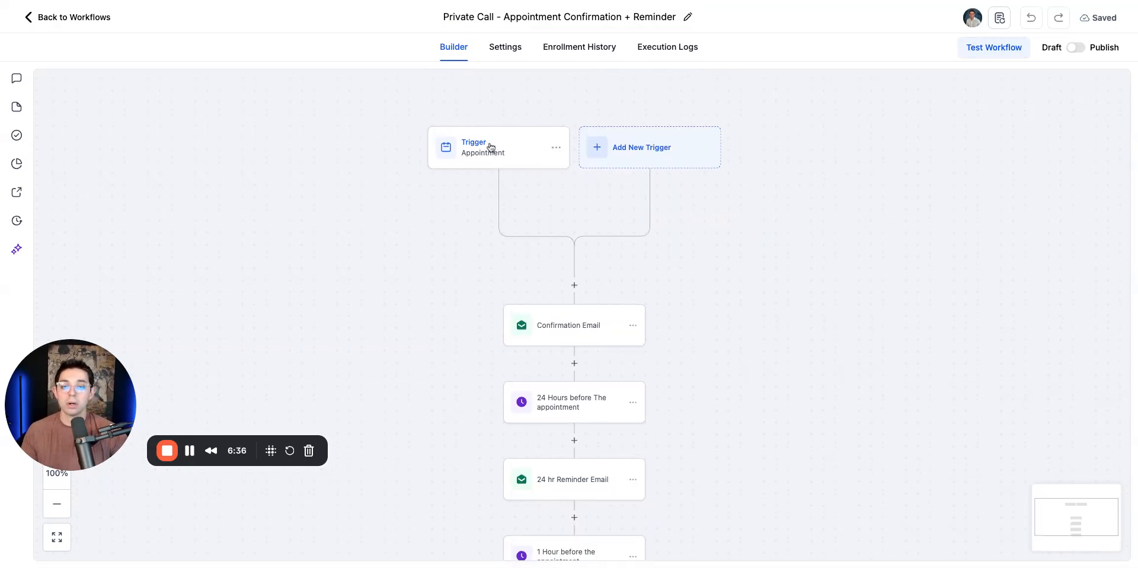
pyautogui.click(474, 157)
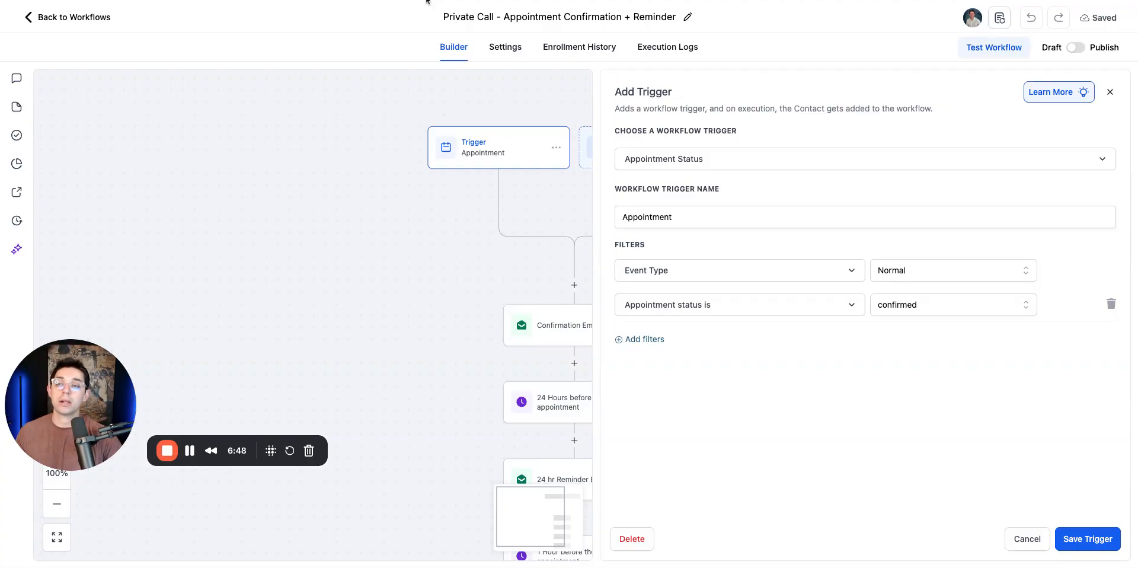
pyautogui.scroll(-5, 346, 269)
pyautogui.hscroll(5, 345, 269)
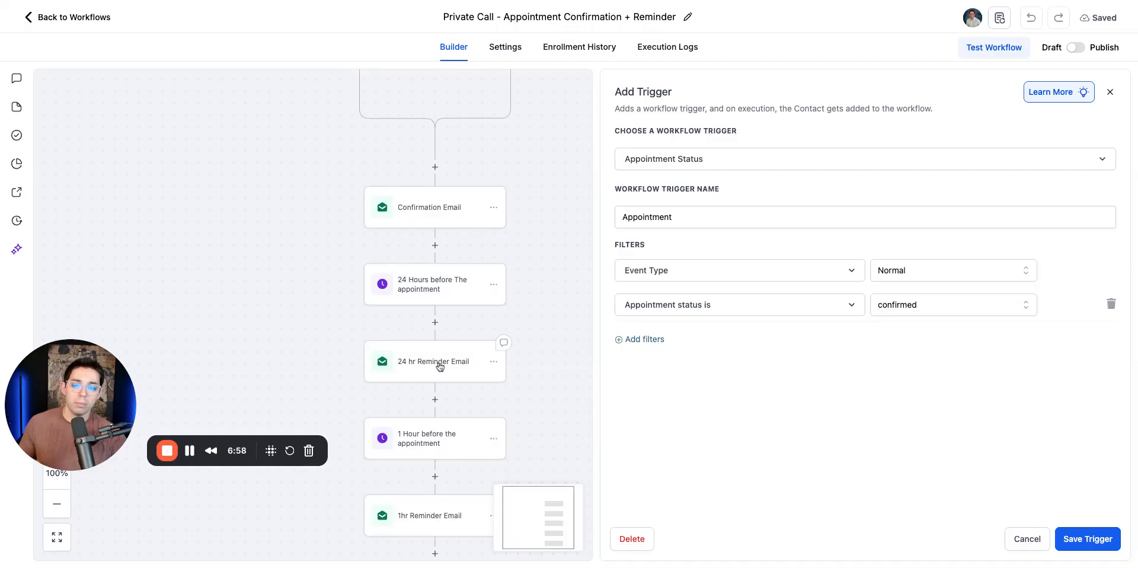
pyautogui.scroll(5, 560, 283)
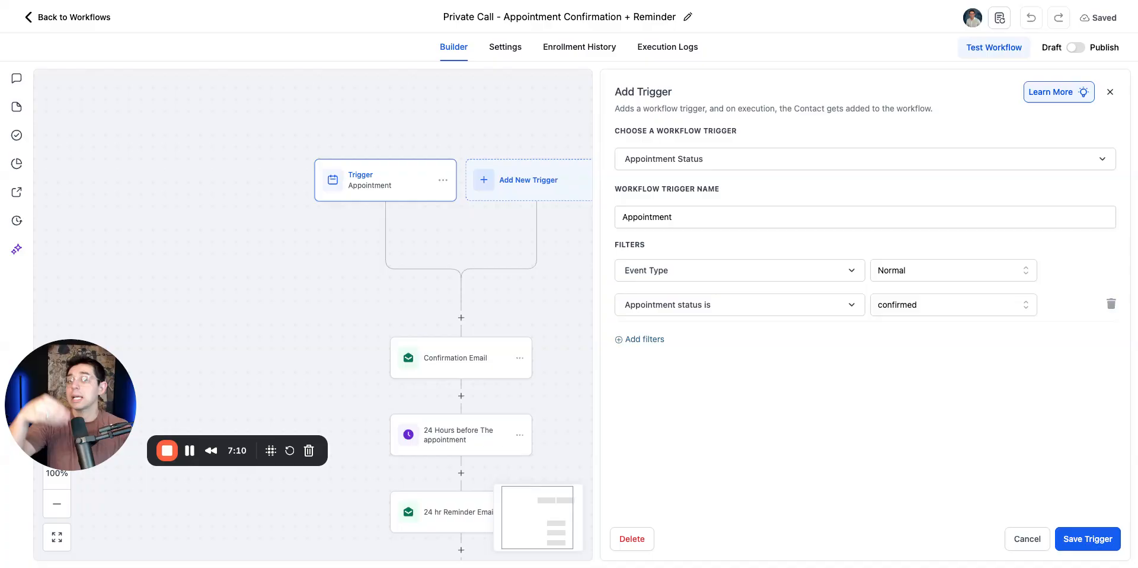
pyautogui.click(641, 342)
pyautogui.click(642, 340)
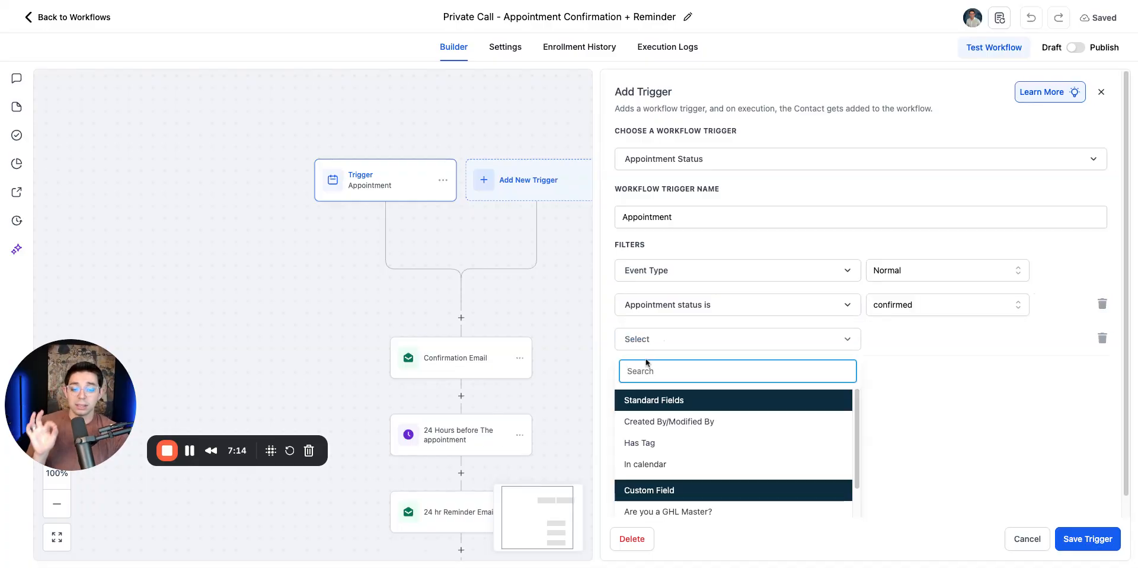
pyautogui.click(662, 463)
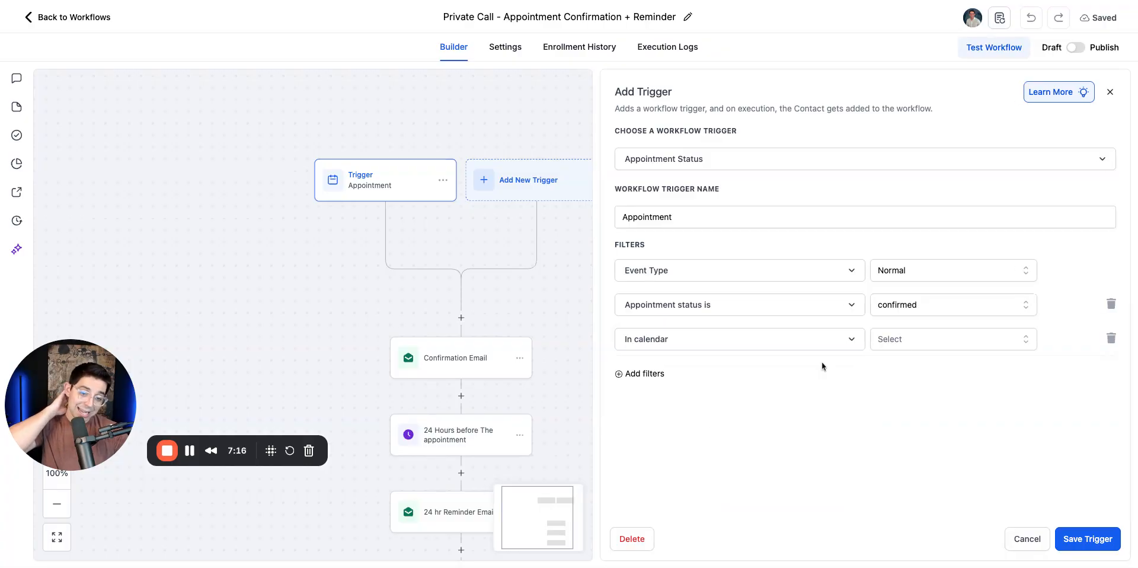
pyautogui.click(895, 339)
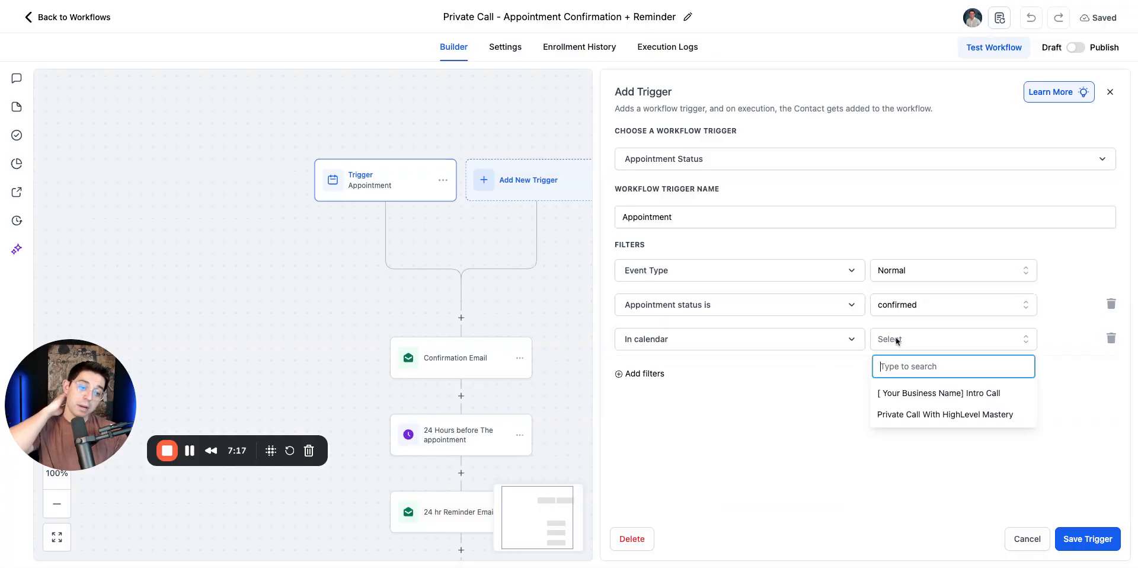
pyautogui.click(928, 416)
pyautogui.click(1065, 542)
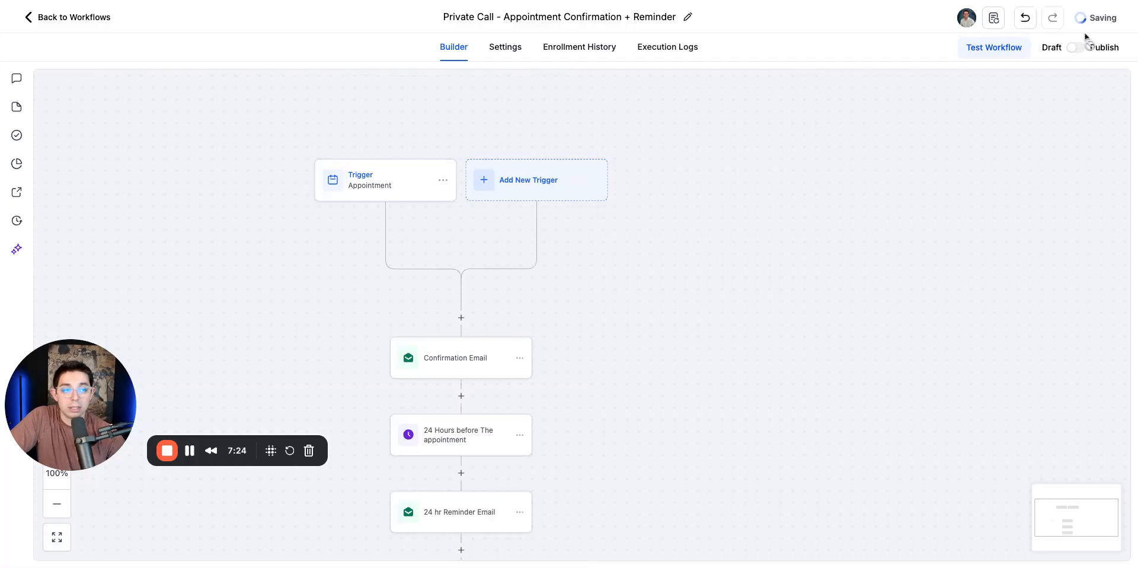
# Step: Reopen the Appointment trigger to check its filters, view the calendar's public booking page, and return to the workflow
pyautogui.moveTo(720, 333); pyautogui.dragTo(783, 242)
pyautogui.click(455, 100)
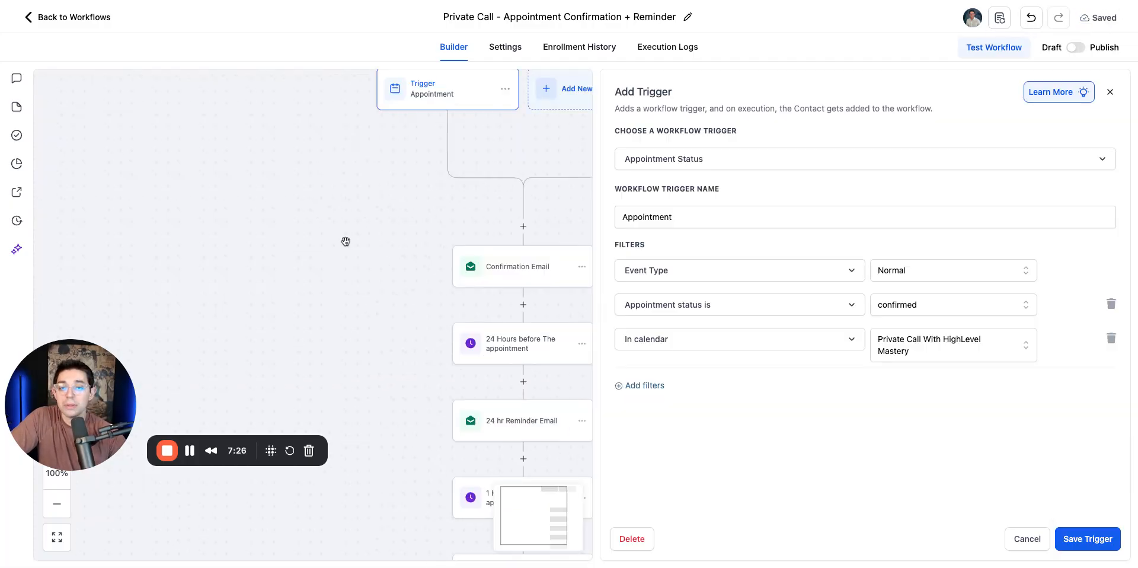
pyautogui.moveTo(346, 241); pyautogui.dragTo(258, 169)
pyautogui.click(379, 0)
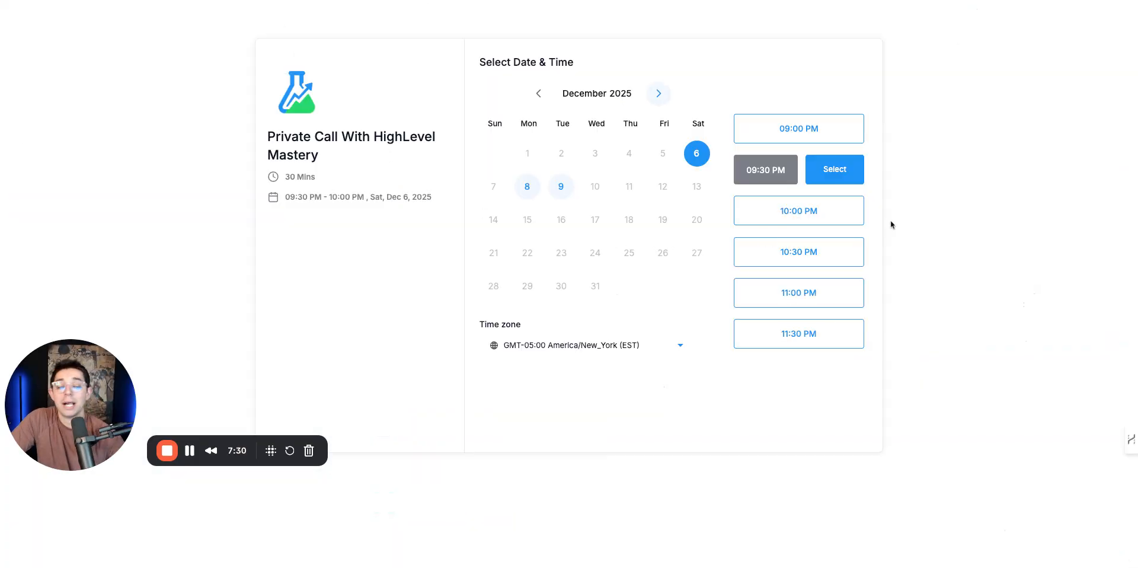
pyautogui.click(276, 1)
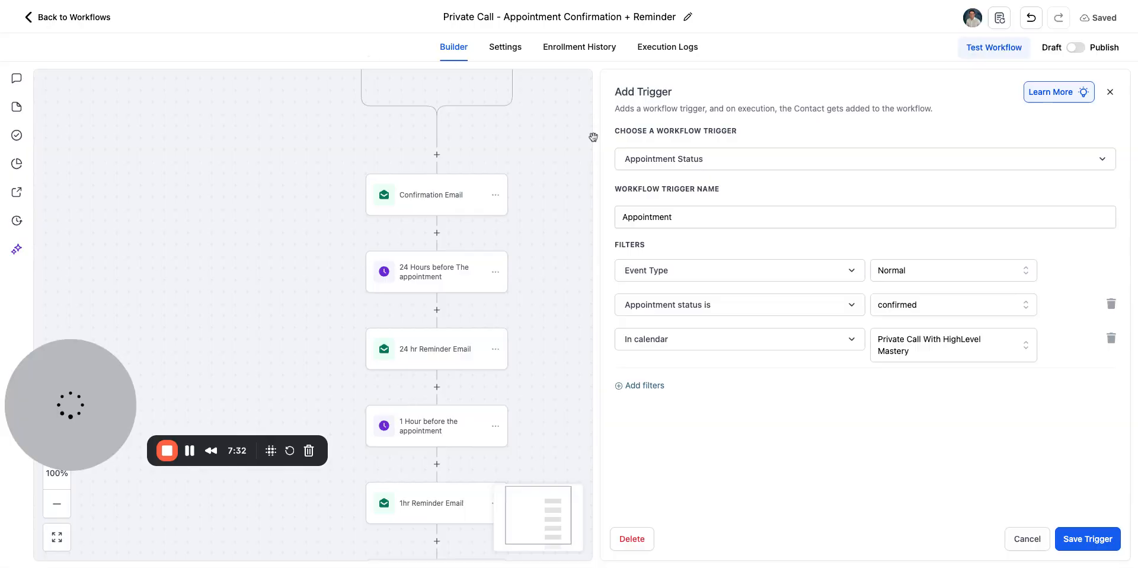
# Step: Review the workflow's reminder sequence, opening the 24 hr Reminder Email and 5 Min Reminder Email actions
pyautogui.scroll(-2, 272, 270)
pyautogui.scroll(-1, 272, 270)
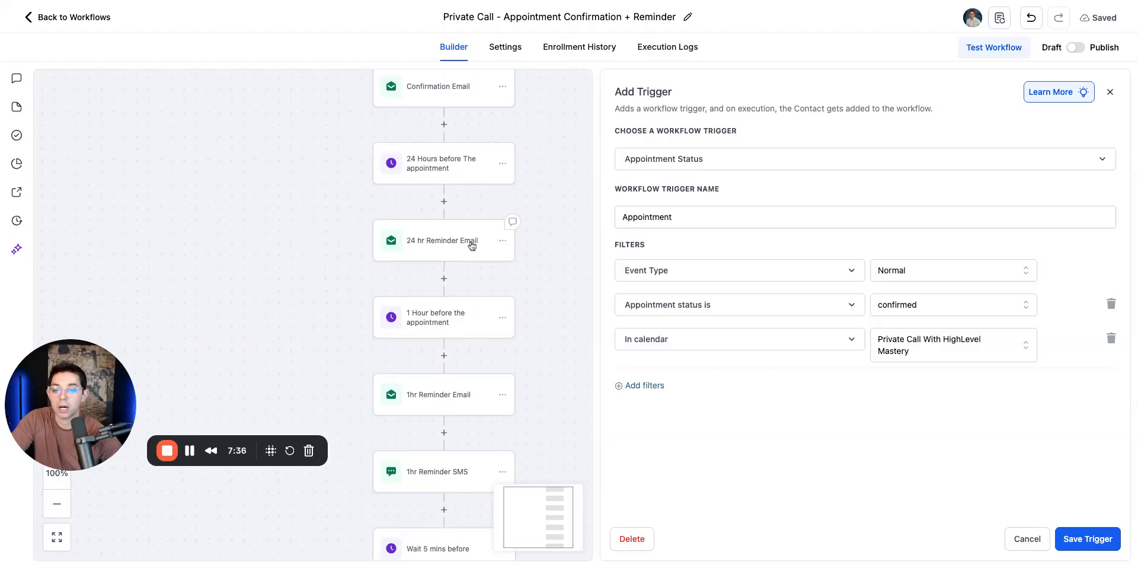
pyautogui.click(458, 245)
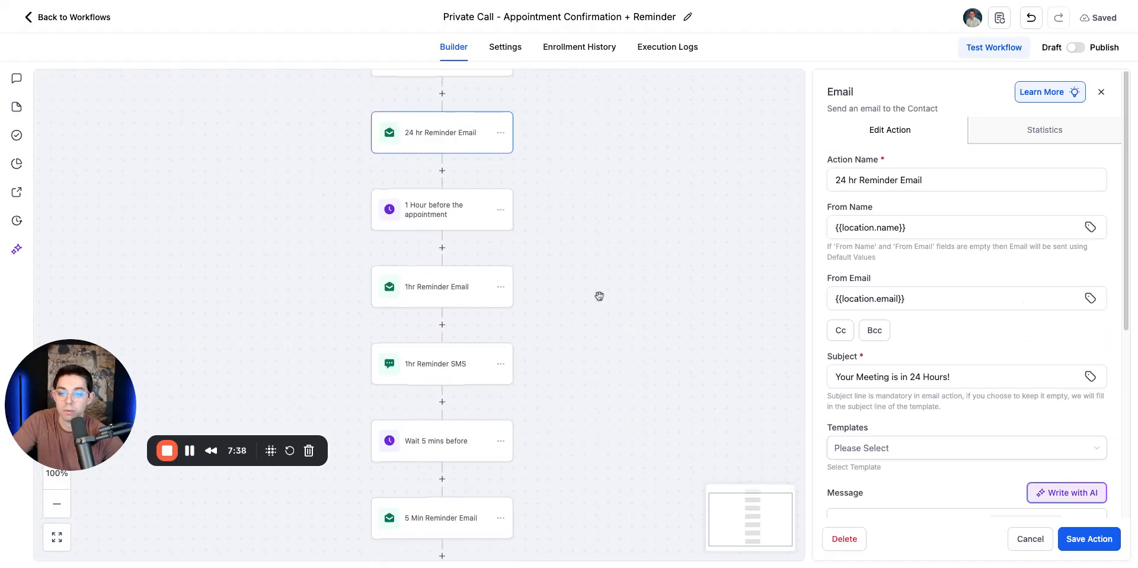
pyautogui.scroll(-4, 363, 217)
pyautogui.scroll(-4, 312, 158)
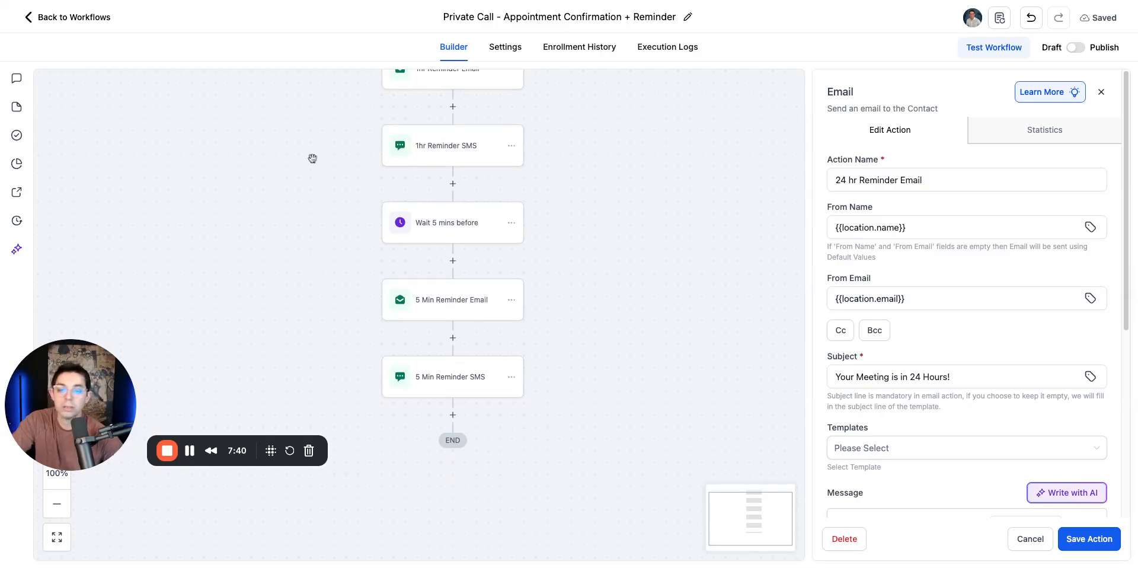
pyautogui.click(439, 299)
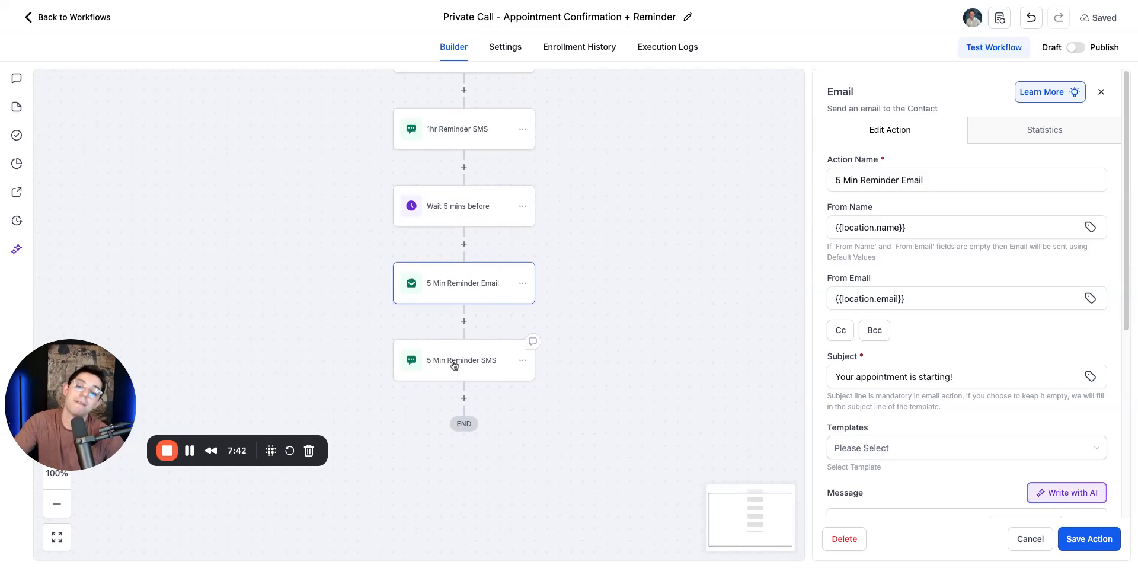
pyautogui.scroll(8, 640, 320)
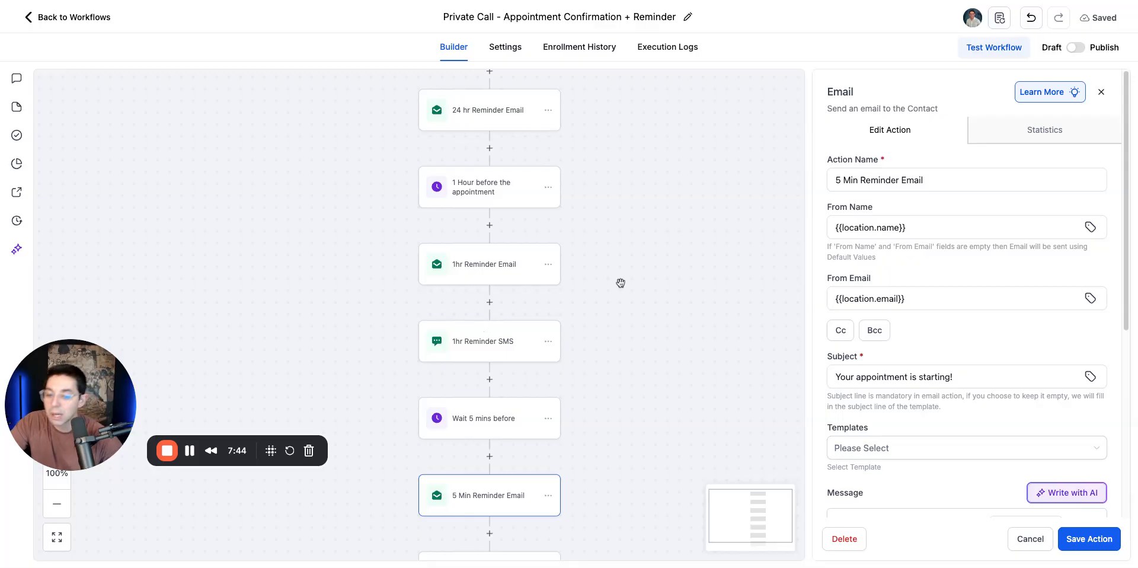
pyautogui.scroll(7, 663, 303)
pyautogui.scroll(3, 659, 299)
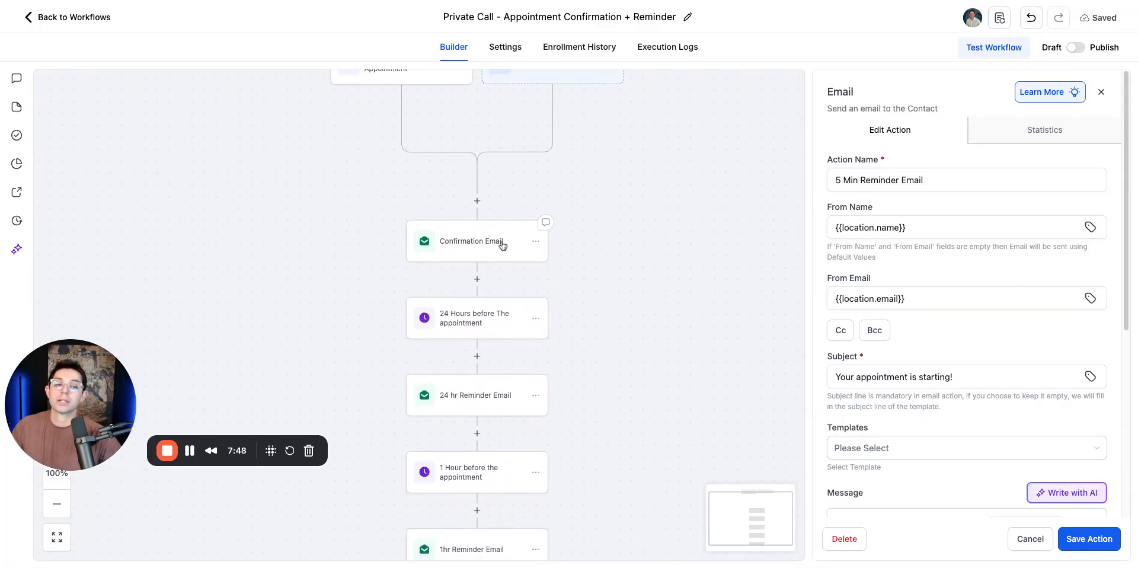
pyautogui.scroll(-2, 672, 274)
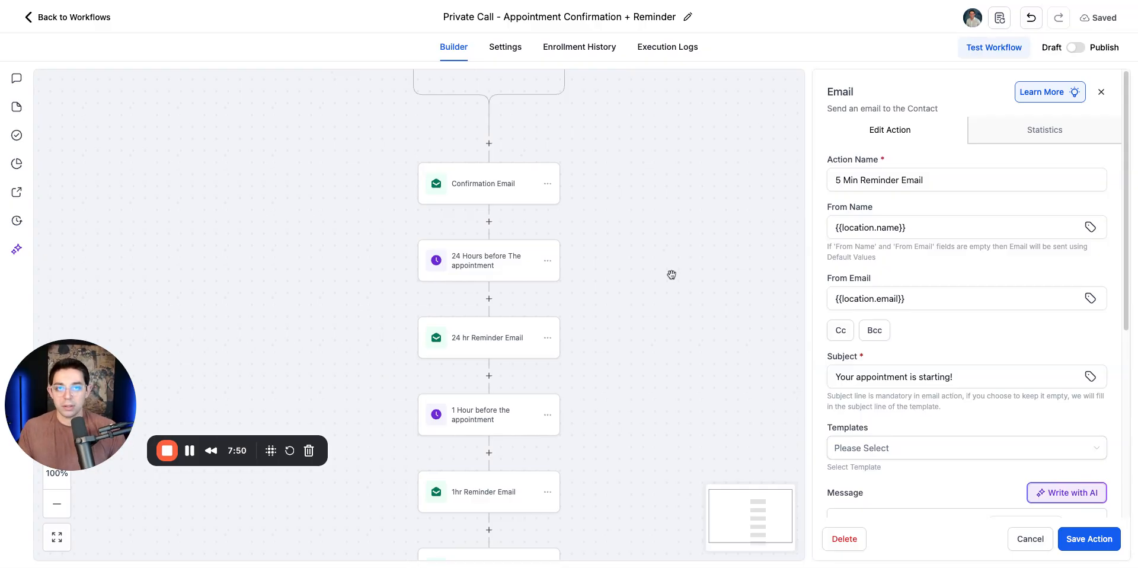
# Step: Open the Confirmation Email action and examine its From Name and From Email fields
pyautogui.click(509, 185)
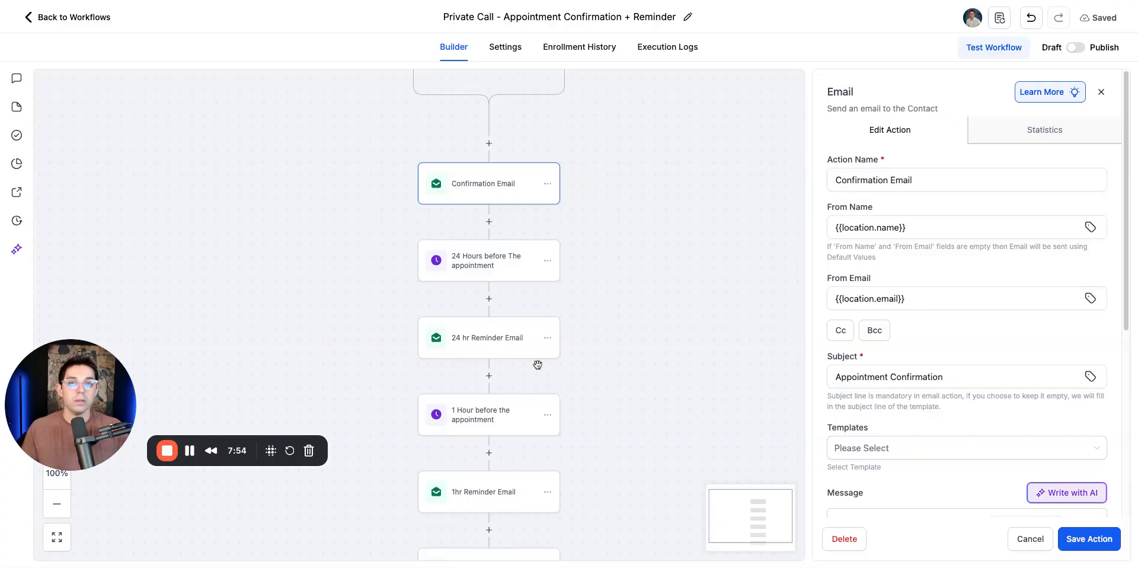
pyautogui.scroll(4, 605, 152)
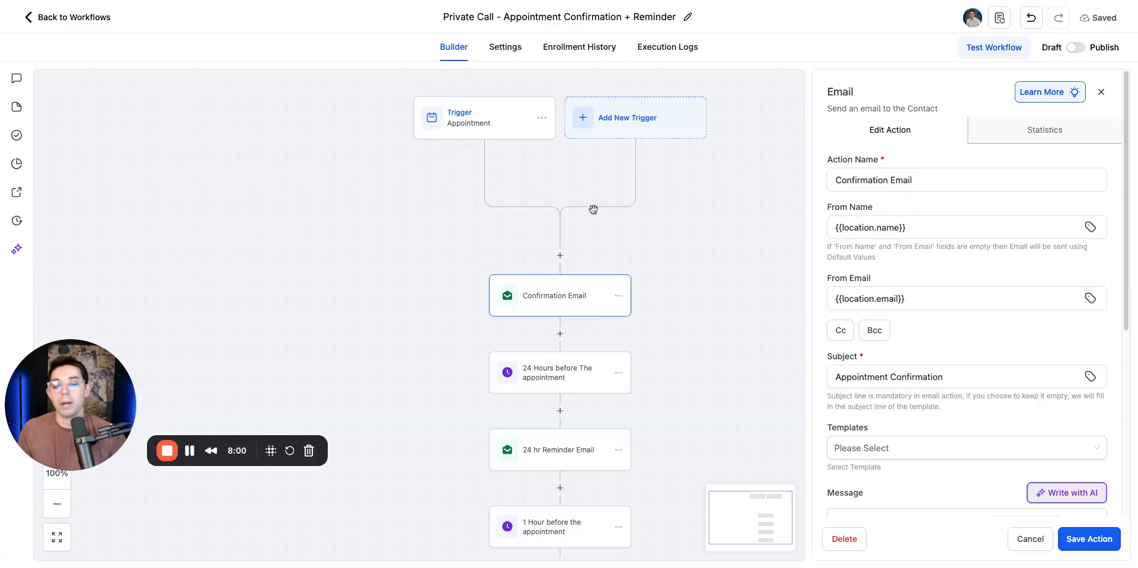
pyautogui.scroll(-3, 671, 336)
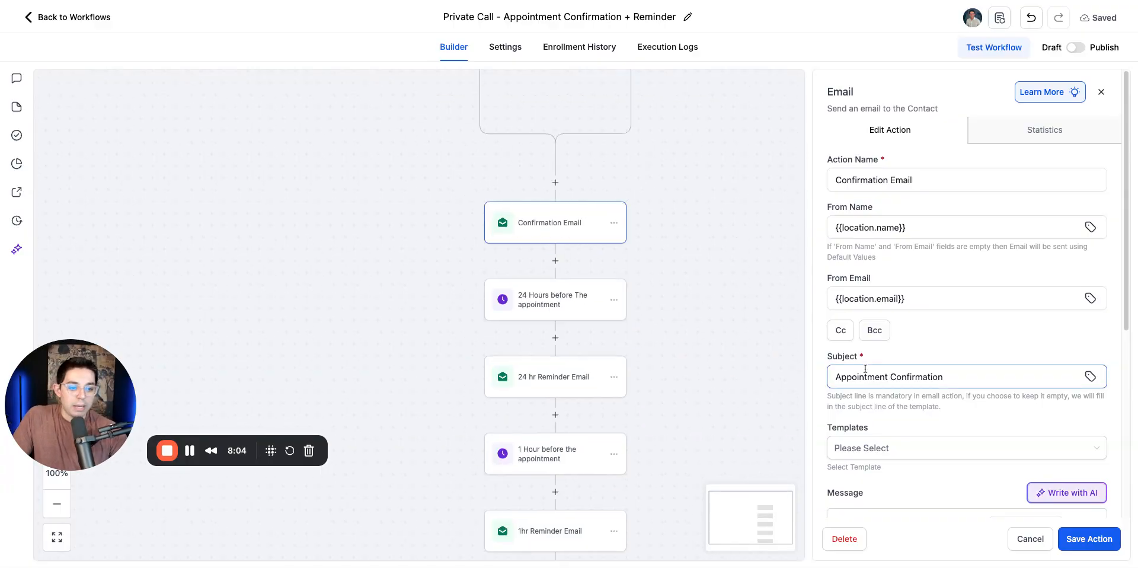
pyautogui.scroll(2, 732, 223)
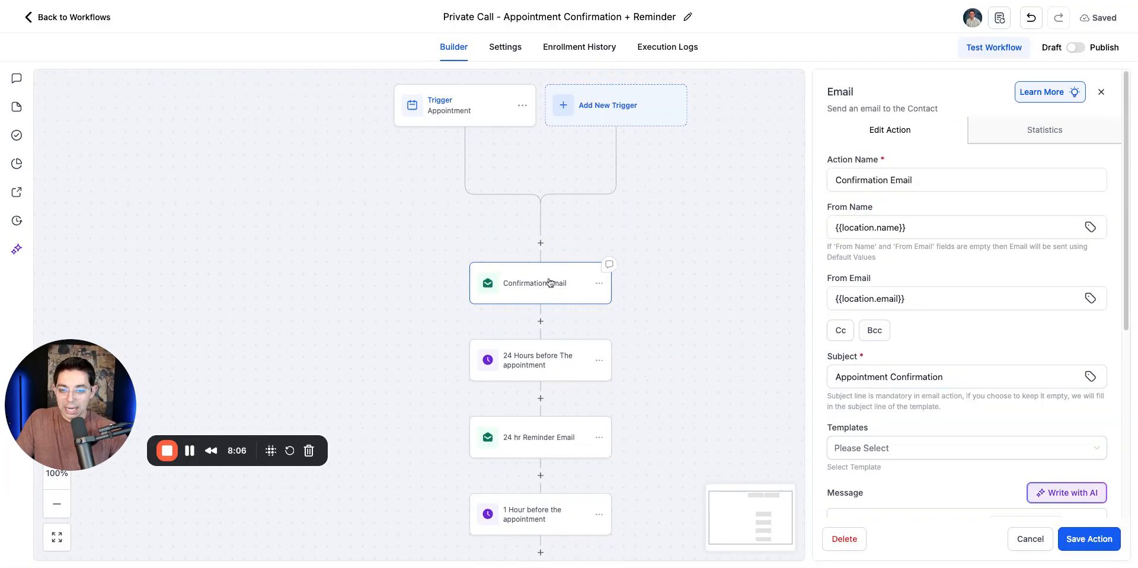
pyautogui.scroll(-2, 701, 327)
pyautogui.tripleClick(930, 227)
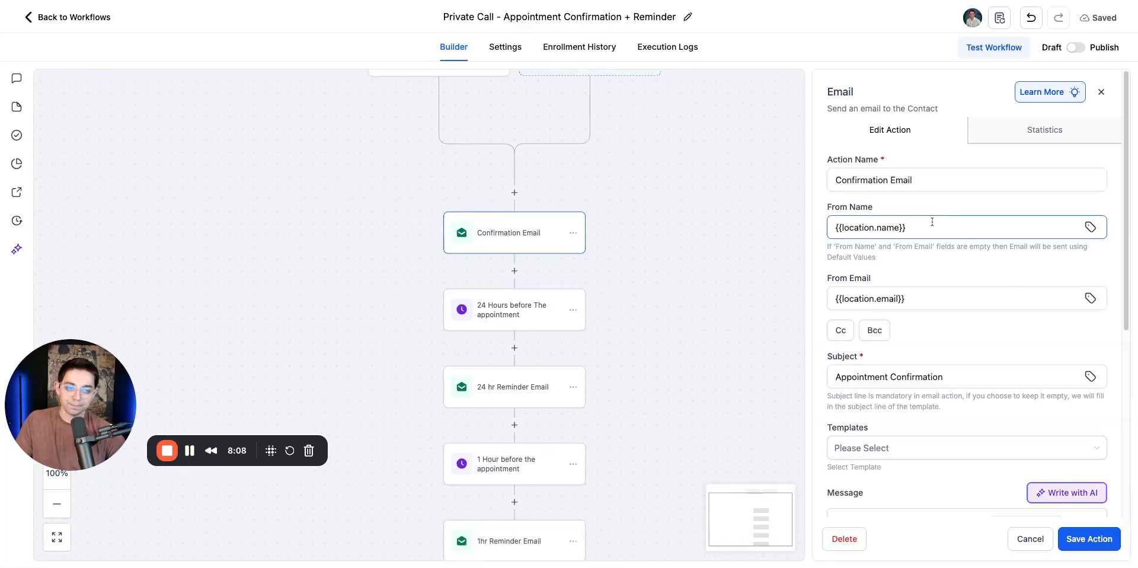
pyautogui.scroll(-1, 928, 250)
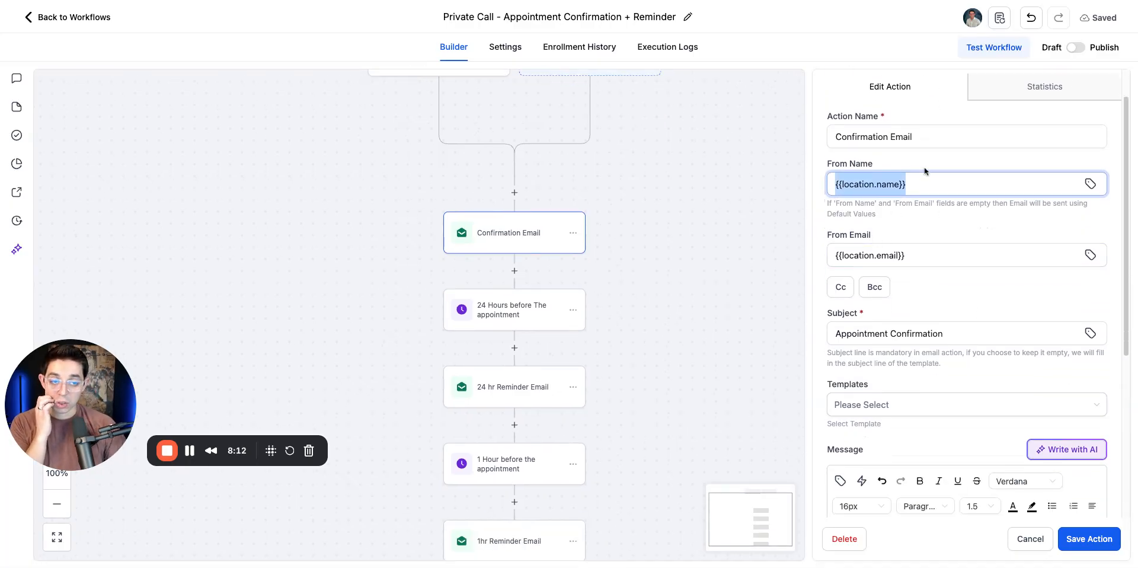
pyautogui.click(915, 183)
pyautogui.tripleClick(870, 186)
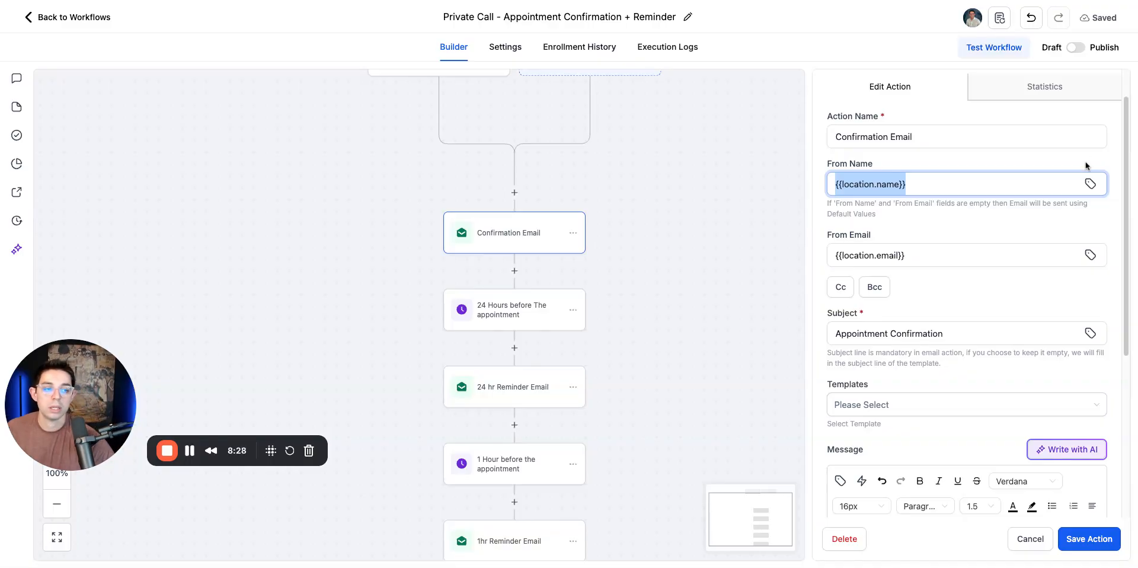
pyautogui.click(903, 247)
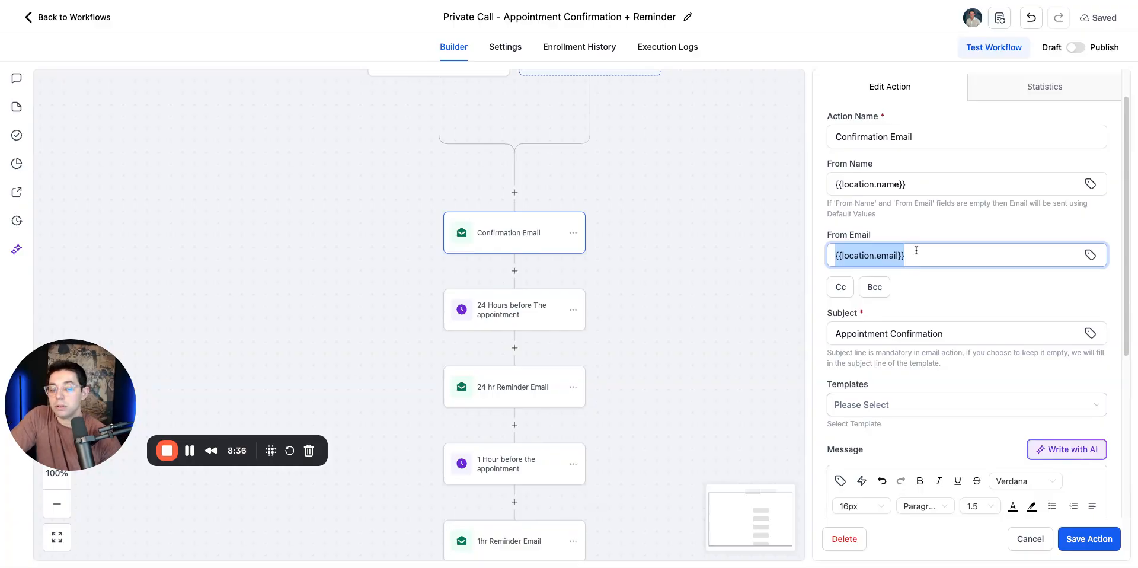
pyautogui.scroll(-2, 916, 249)
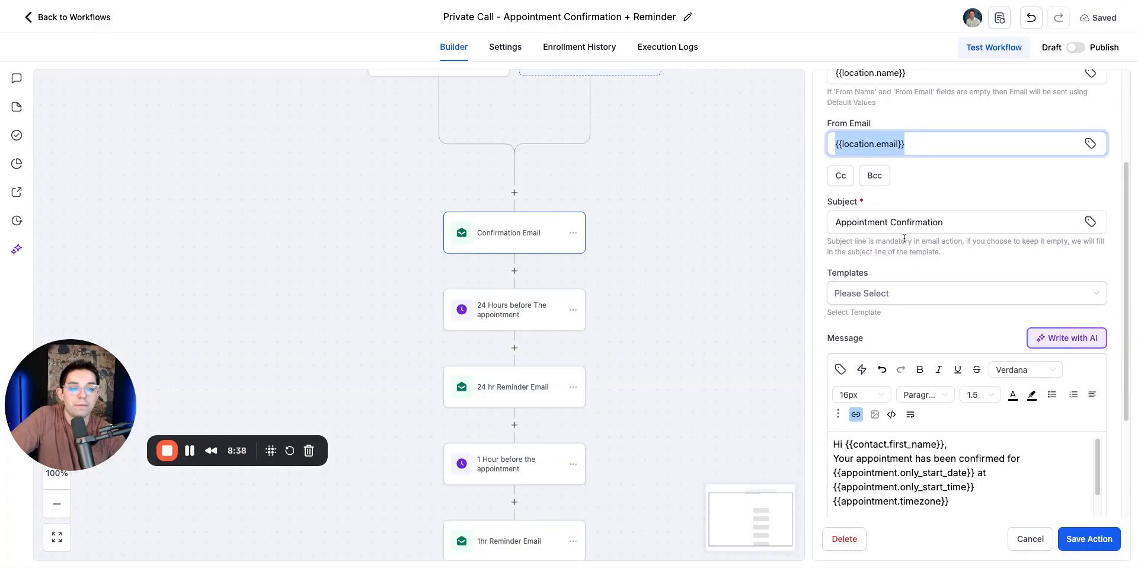
# Step: Examine the Confirmation Email's subject line and the appointment date, time and timezone placeholders in its message
pyautogui.click(920, 216)
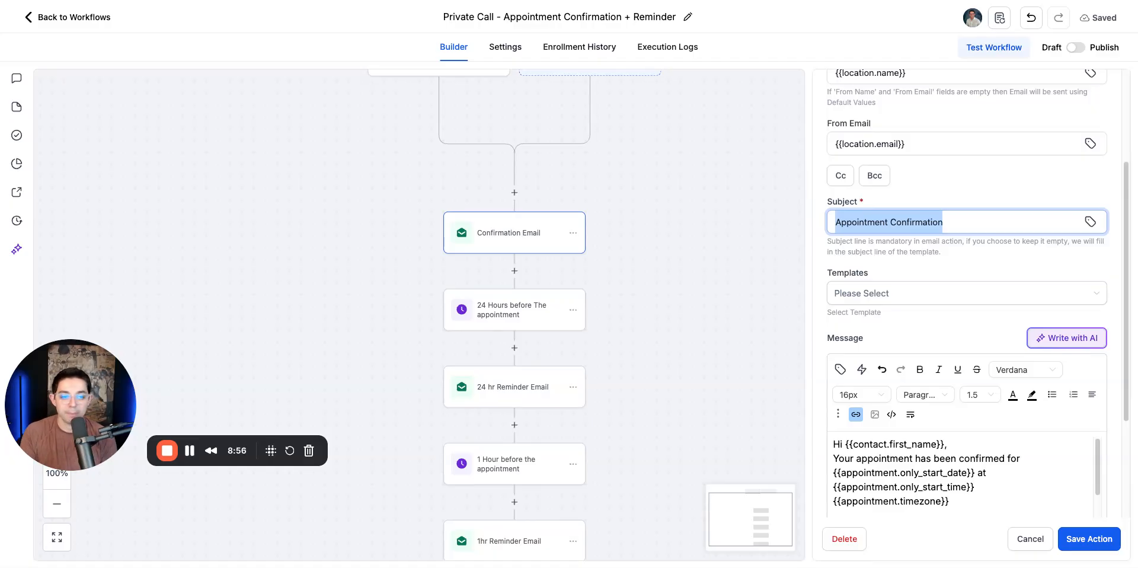
pyautogui.scroll(-2, 985, 364)
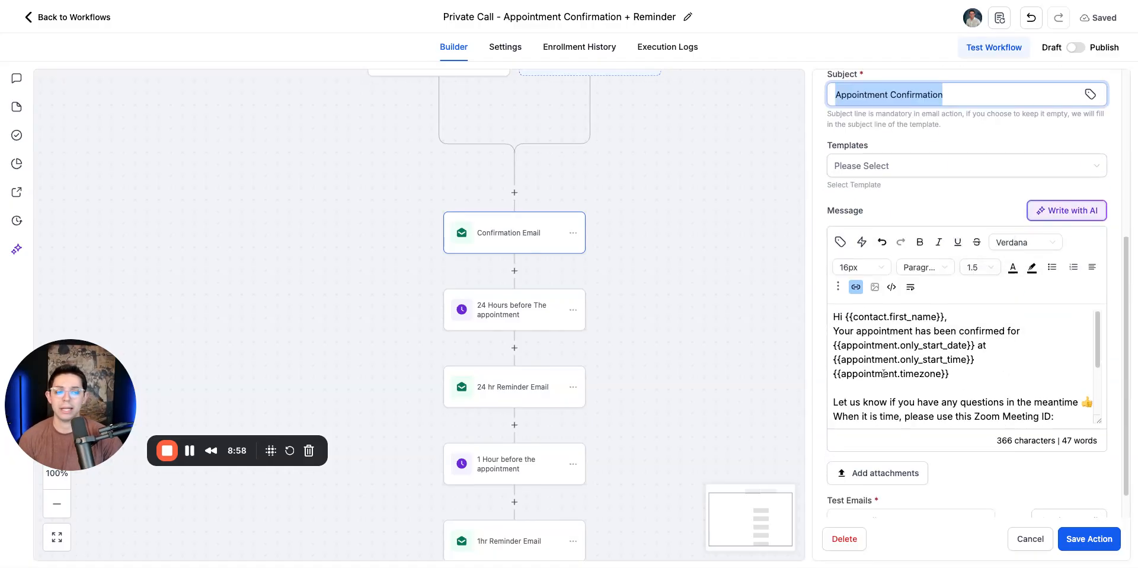
pyautogui.scroll(2, 917, 343)
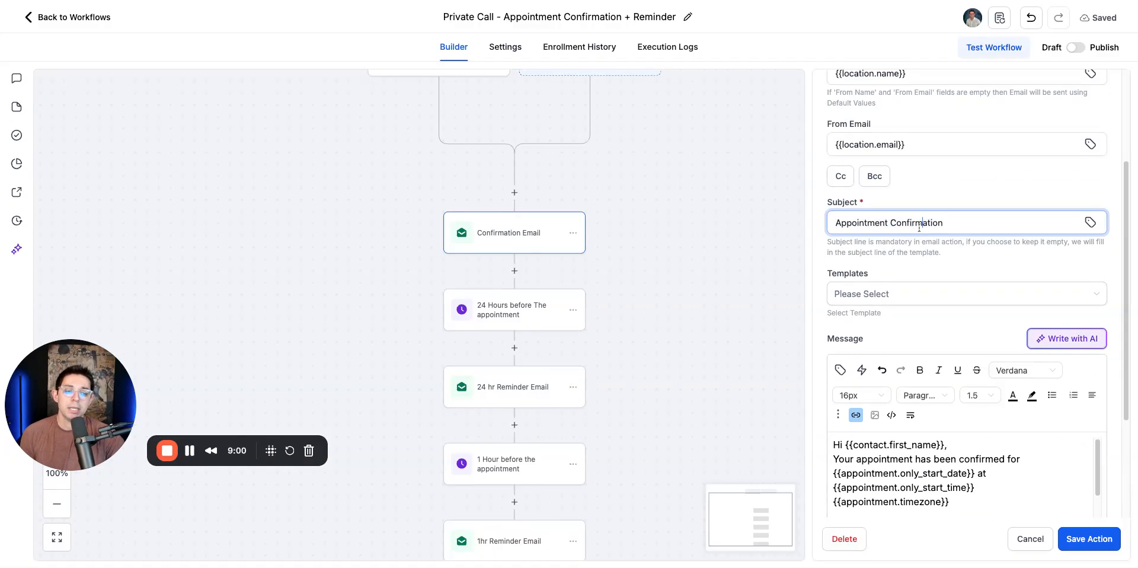
pyautogui.tripleClick(919, 228)
pyautogui.scroll(-2, 913, 347)
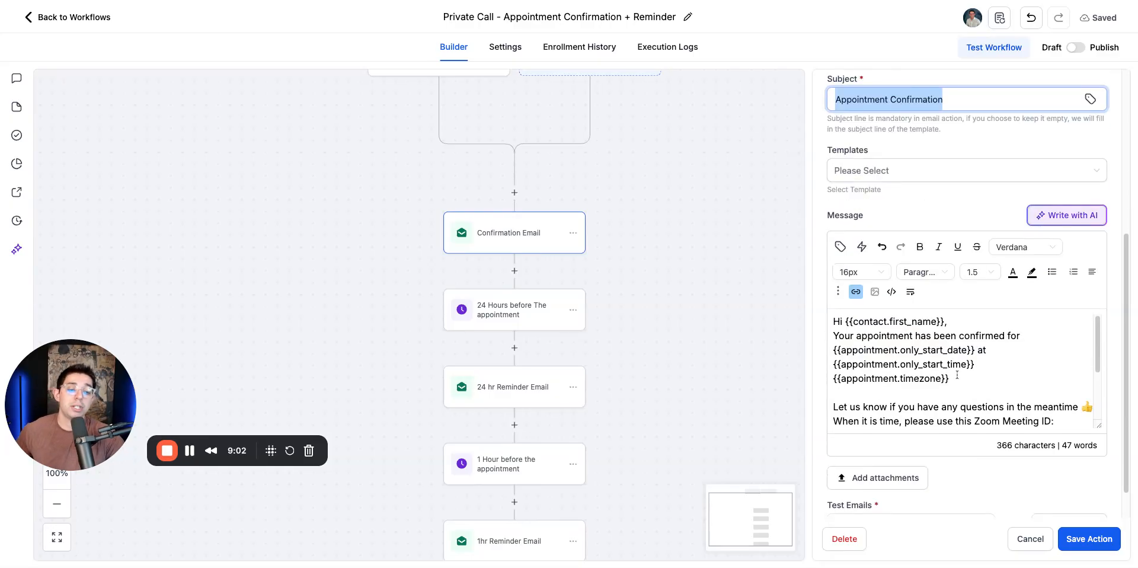
pyautogui.moveTo(960, 386); pyautogui.dragTo(970, 350)
pyautogui.click(864, 350)
pyautogui.click(1036, 351)
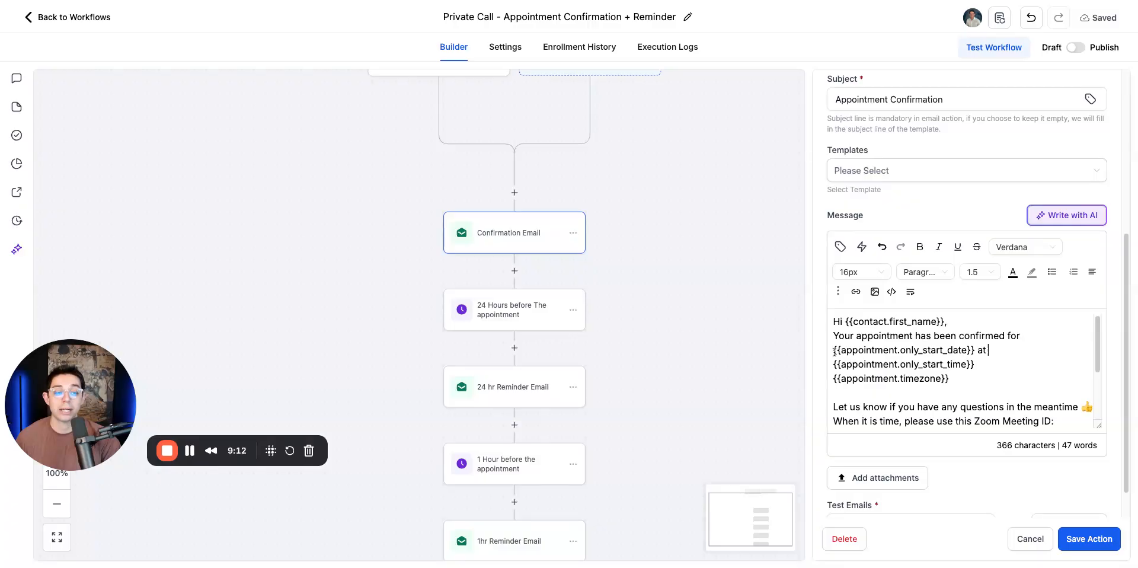
# Step: Compare the message's start date placeholder with a 09:30 PM, December 6 selection on the public booking page, and return to the workflow
pyautogui.moveTo(835, 351); pyautogui.dragTo(970, 351)
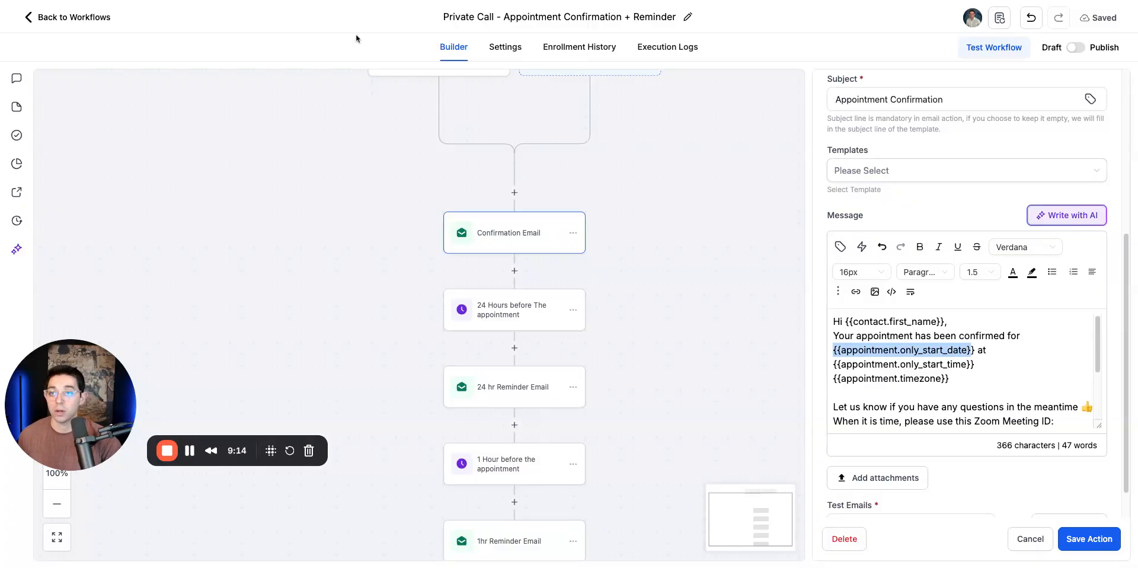
pyautogui.click(340, 1)
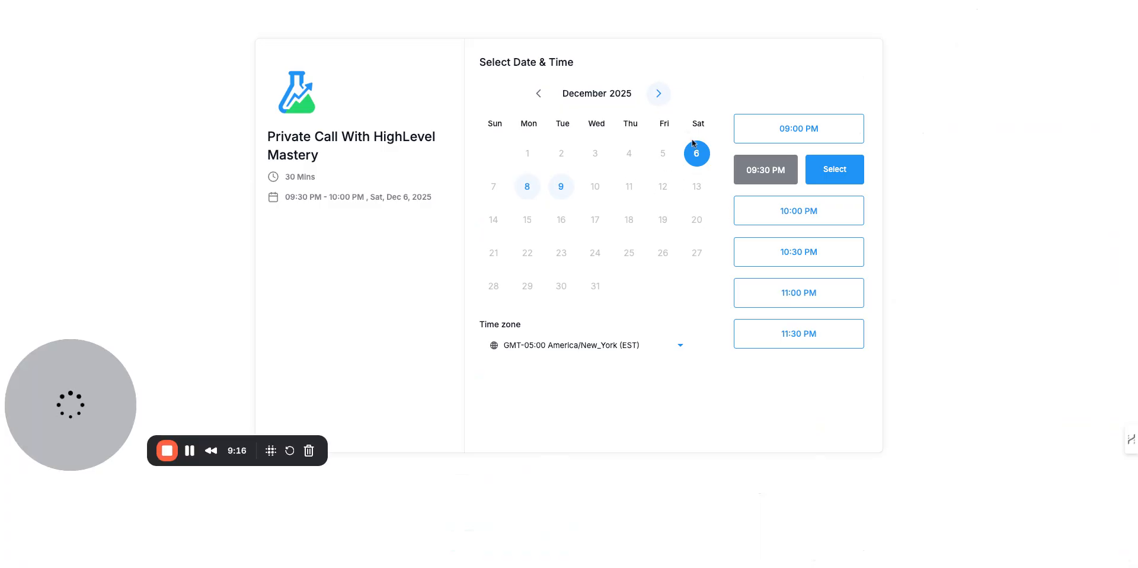
pyautogui.click(701, 156)
pyautogui.click(791, 171)
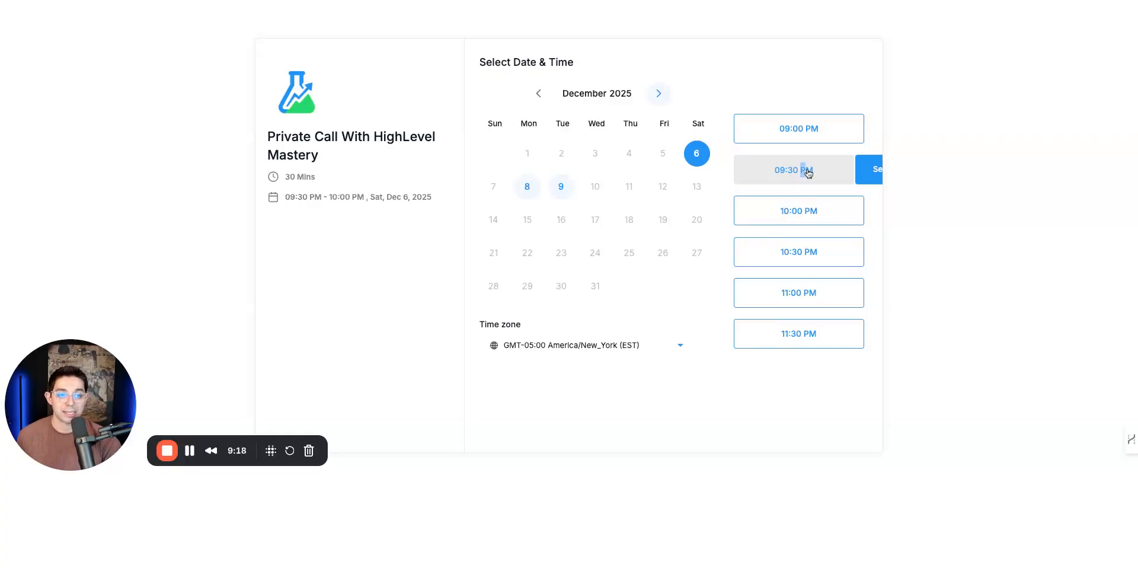
pyautogui.click(847, 170)
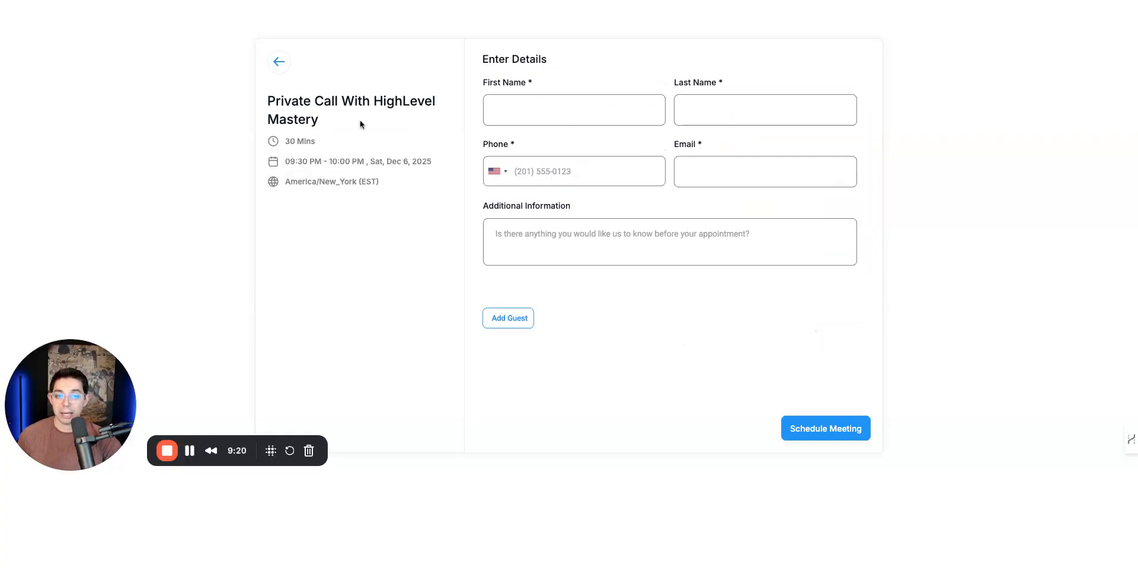
pyautogui.click(281, 3)
pyautogui.click(943, 350)
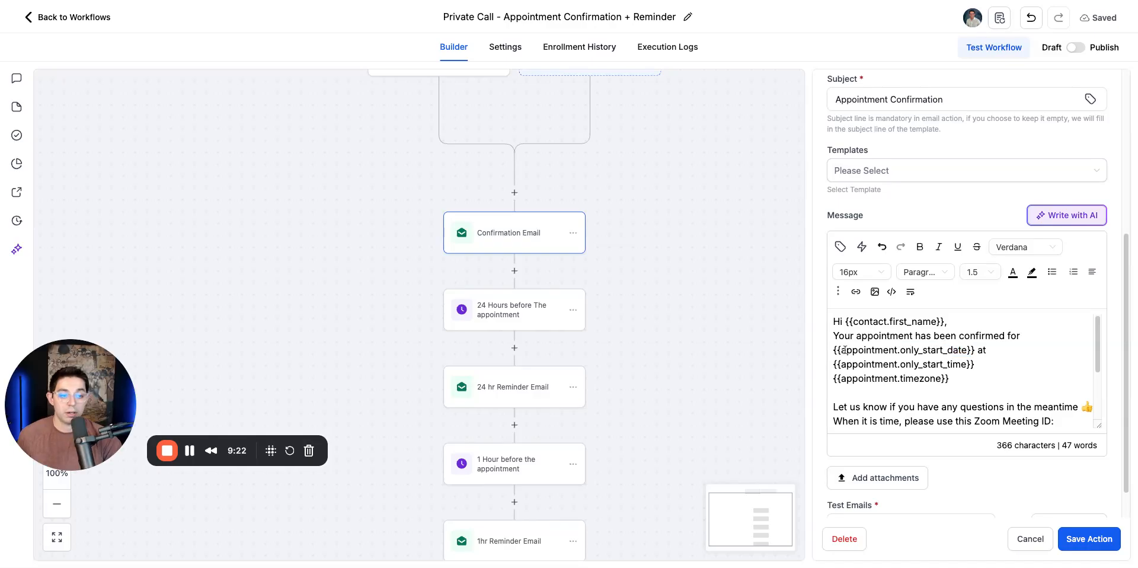
# Step: Examine the appointment start date, start time and timezone placeholders in the Confirmation Email message
pyautogui.moveTo(834, 351)
pyautogui.mouseDown()
pyautogui.moveTo(983, 351)
pyautogui.moveTo(849, 365)
pyautogui.mouseUp()
pyautogui.moveTo(952, 378); pyautogui.dragTo(841, 378)
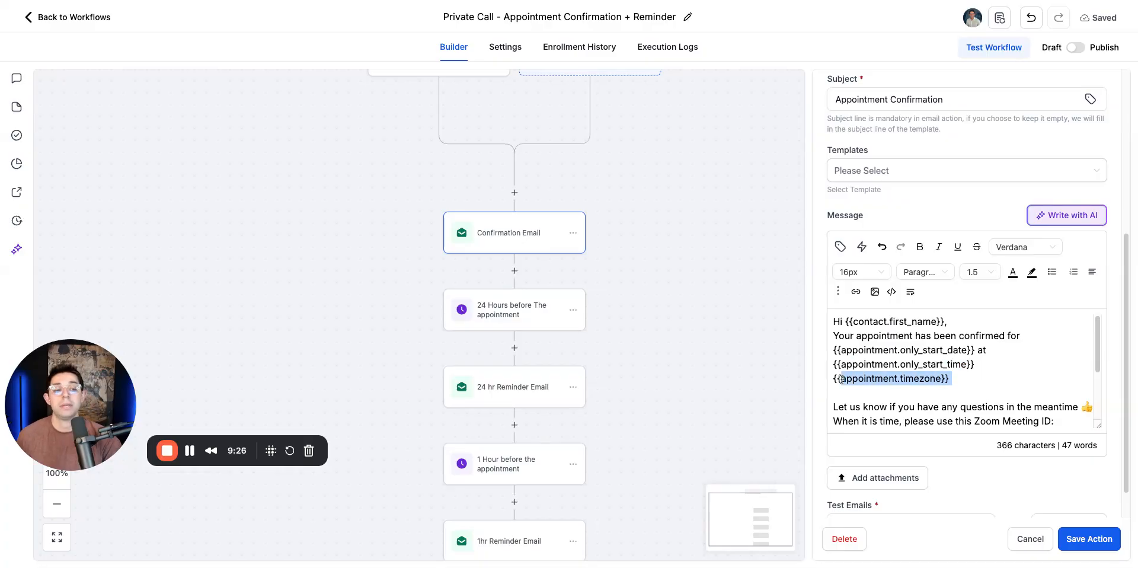
pyautogui.click(954, 369)
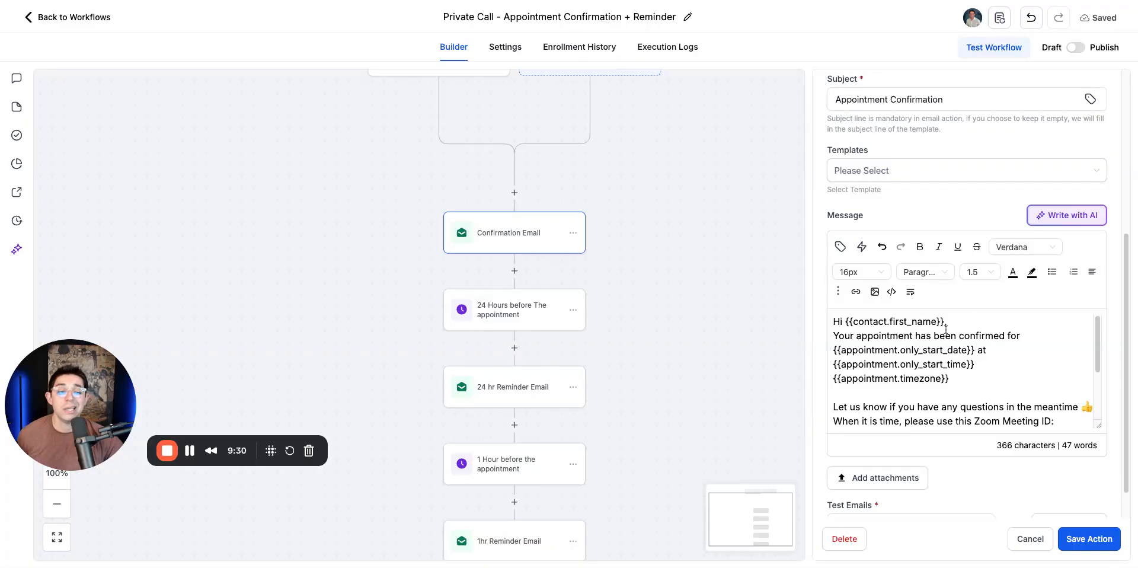
pyautogui.scroll(1, 752, 258)
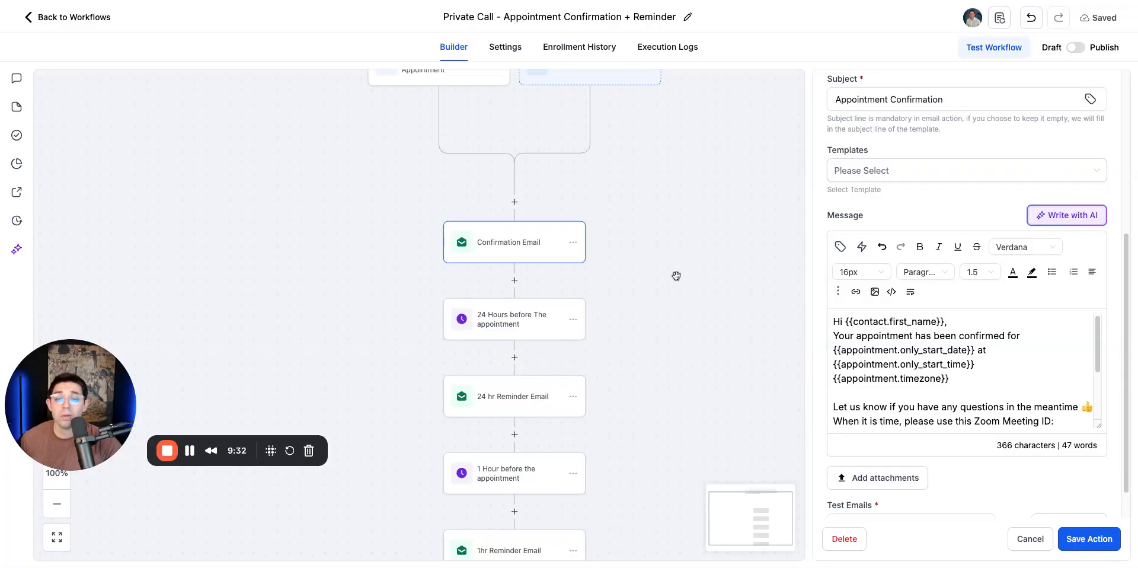
pyautogui.scroll(2, 676, 274)
pyautogui.scroll(-2, 676, 273)
pyautogui.scroll(1, 676, 274)
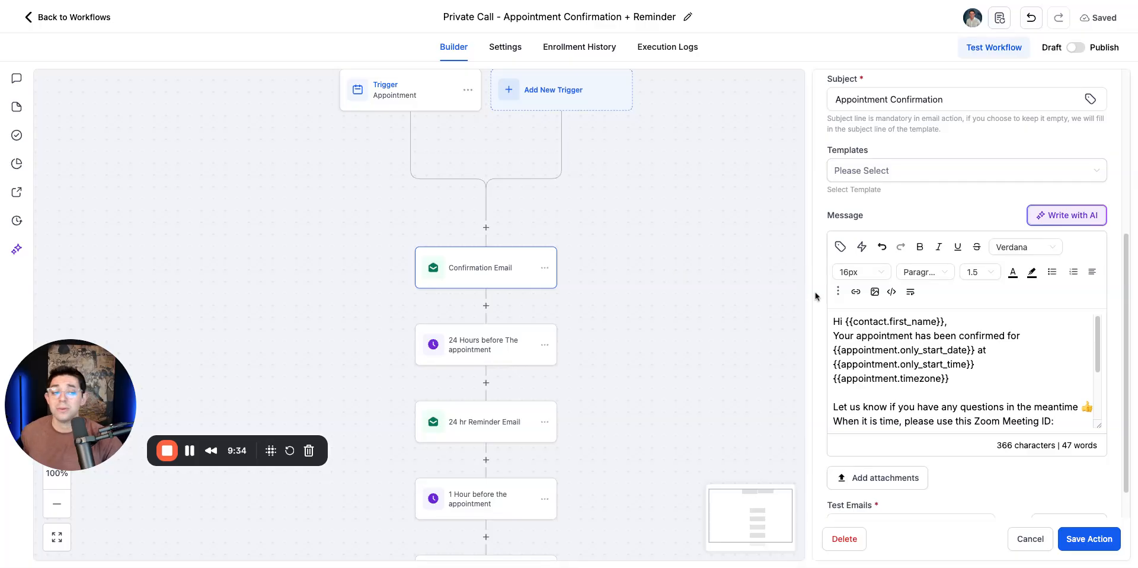
pyautogui.scroll(-2, 593, 322)
pyautogui.scroll(2, 594, 322)
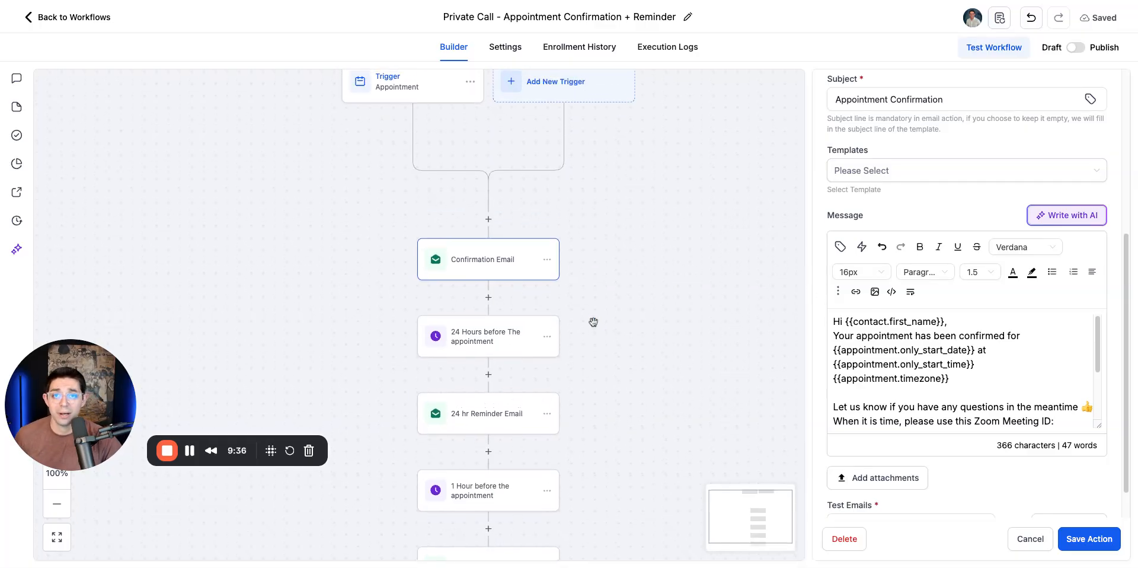
pyautogui.hscroll(-3, 594, 322)
pyautogui.scroll(-2, 594, 321)
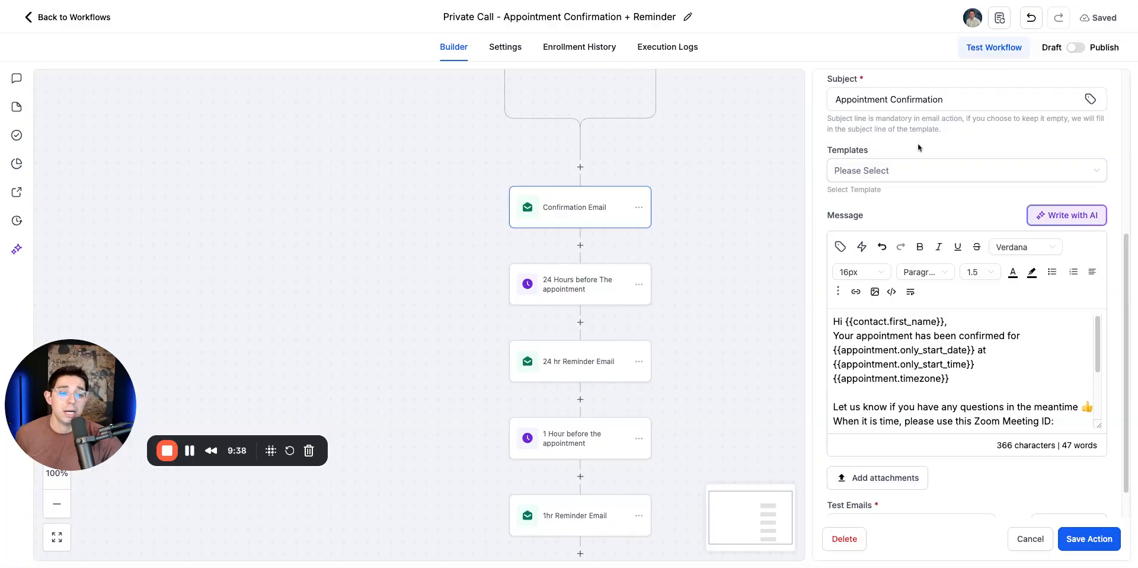
# Step: Append " | " and the contact's Full Name custom value to the Confirmation Email subject, making it "Appointment Confirmation | {{contact.name}}"
pyautogui.scroll(2, 951, 160)
pyautogui.click(844, 226)
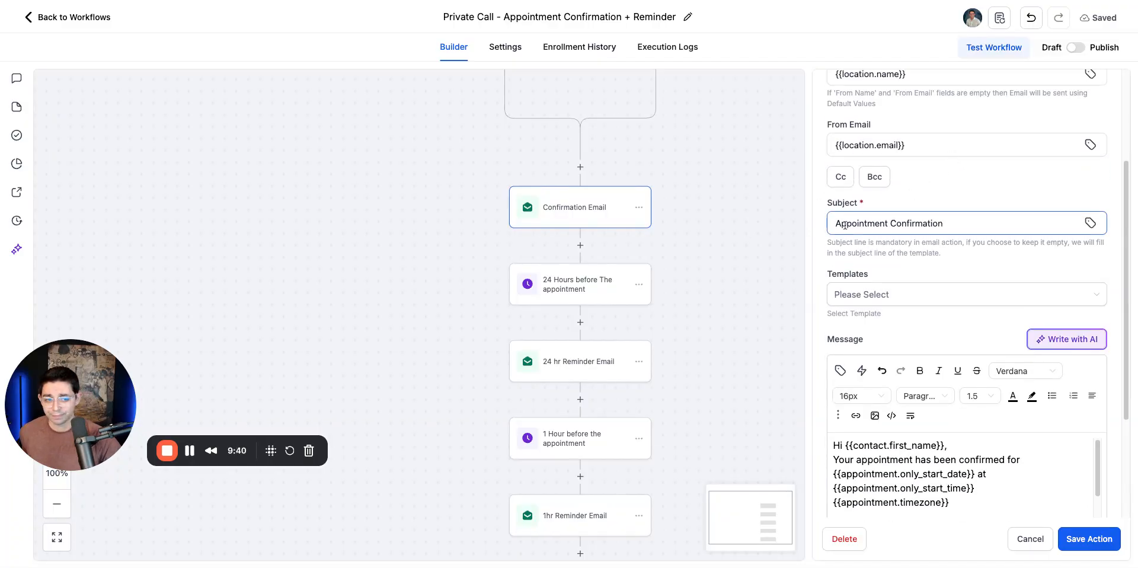
pyautogui.doubleClick(885, 221)
pyautogui.tripleClick(887, 221)
pyautogui.click(1015, 217)
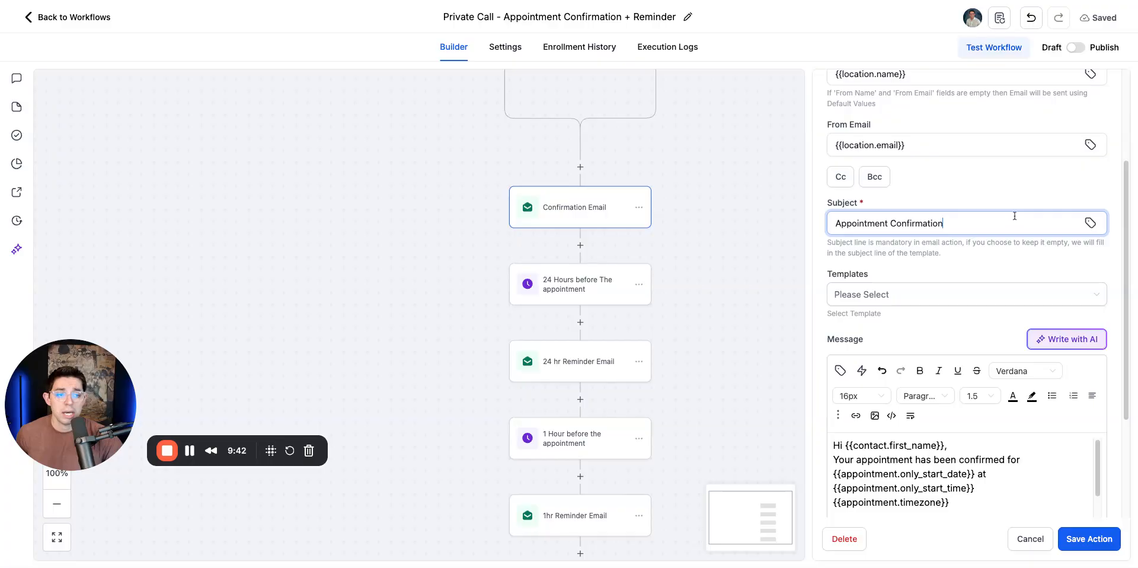
pyautogui.write('|')
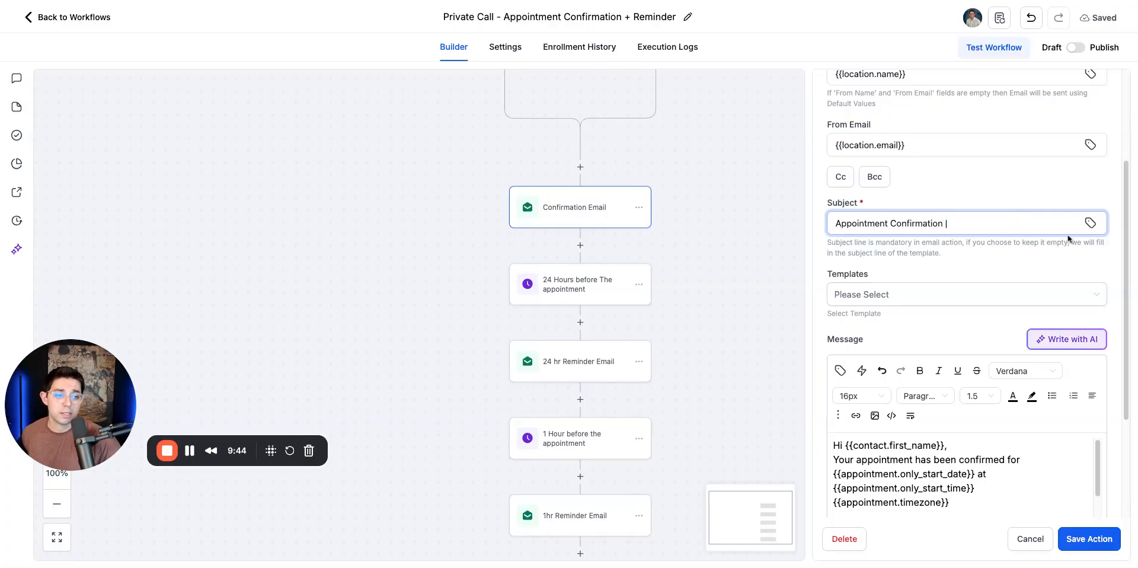
pyautogui.click(1090, 223)
pyautogui.click(979, 116)
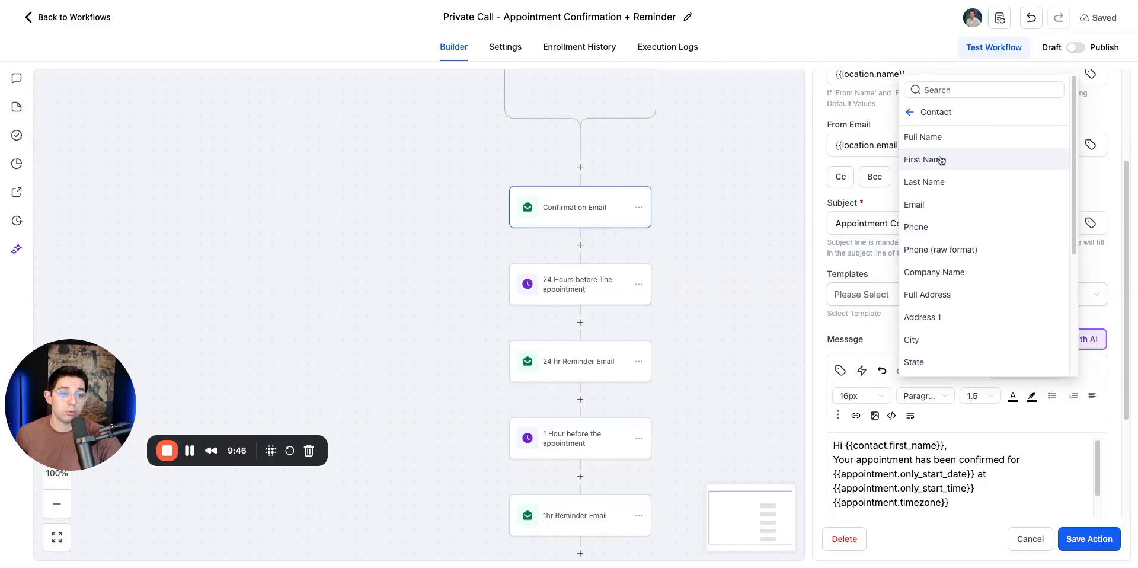
pyautogui.click(951, 136)
pyautogui.tripleClick(1028, 225)
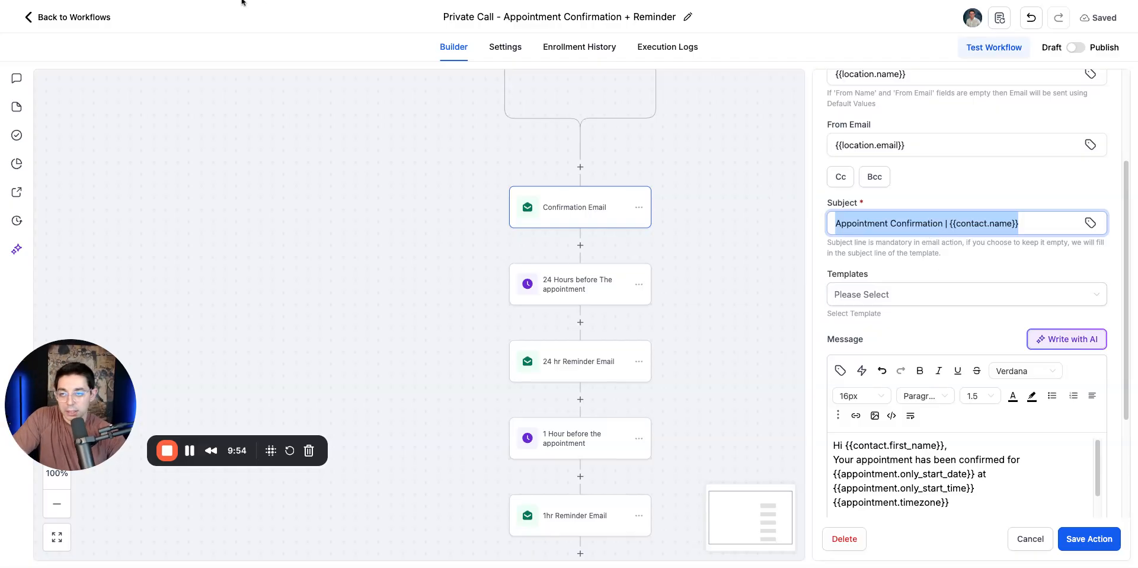
pyautogui.tripleClick(976, 221)
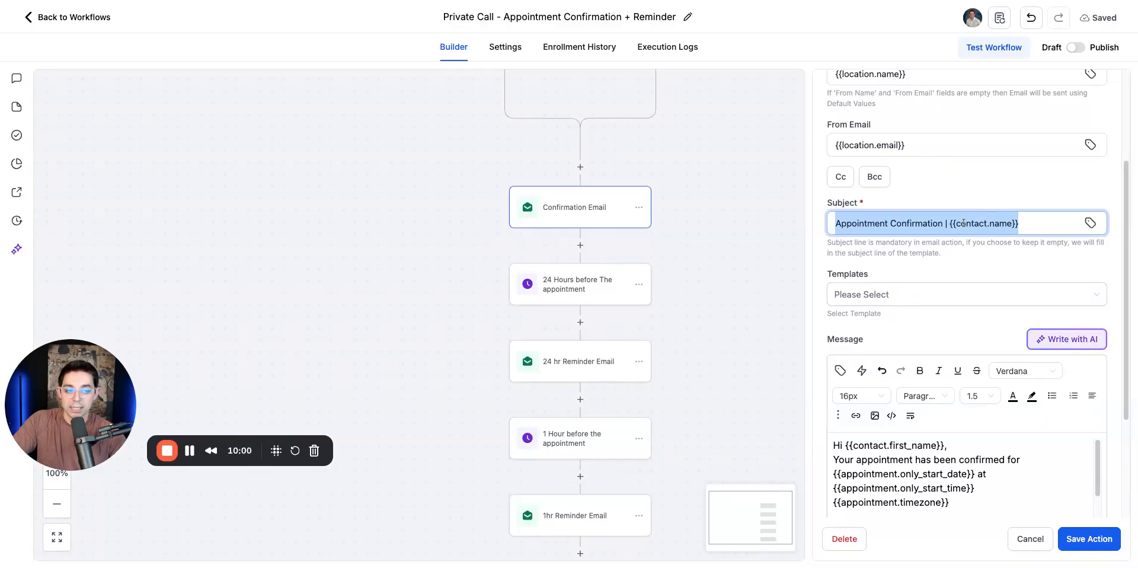
pyautogui.tripleClick(978, 222)
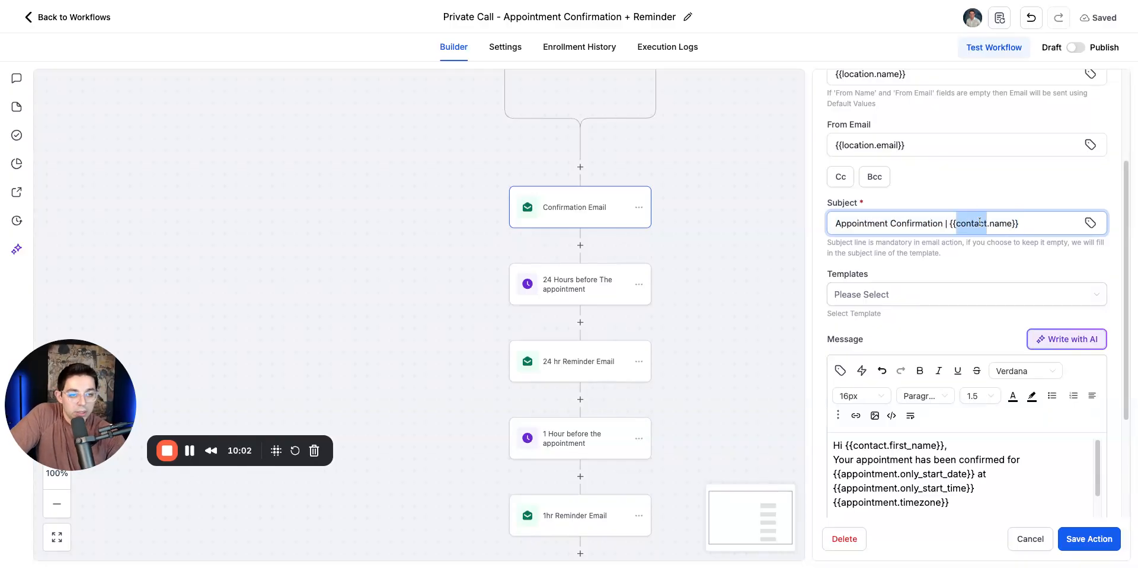
# Step: Look through the Confirmation Email message and add a blank line below the greeting "Hi {{contact.first_name}},"
pyautogui.scroll(-2, 917, 430)
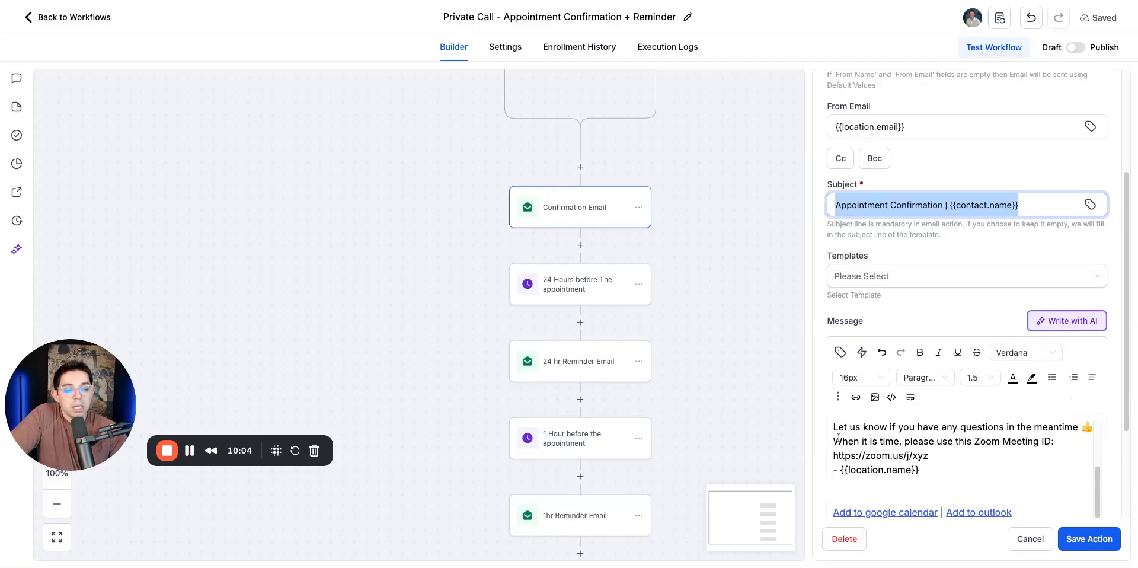
pyautogui.scroll(2, 912, 428)
pyautogui.scroll(-2, 898, 406)
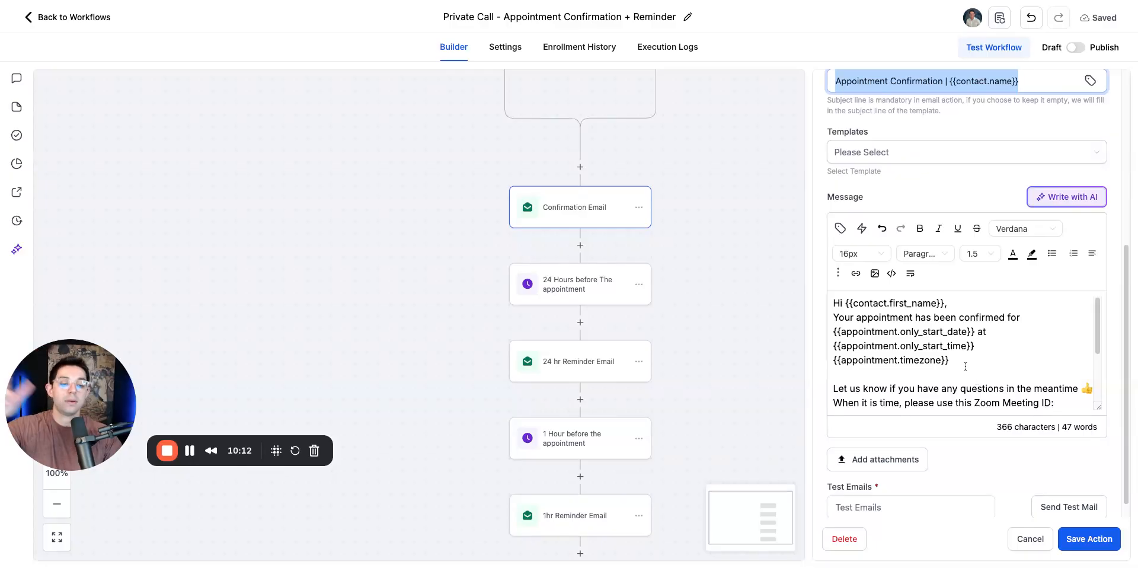
pyautogui.click(988, 305)
pyautogui.press('Return')
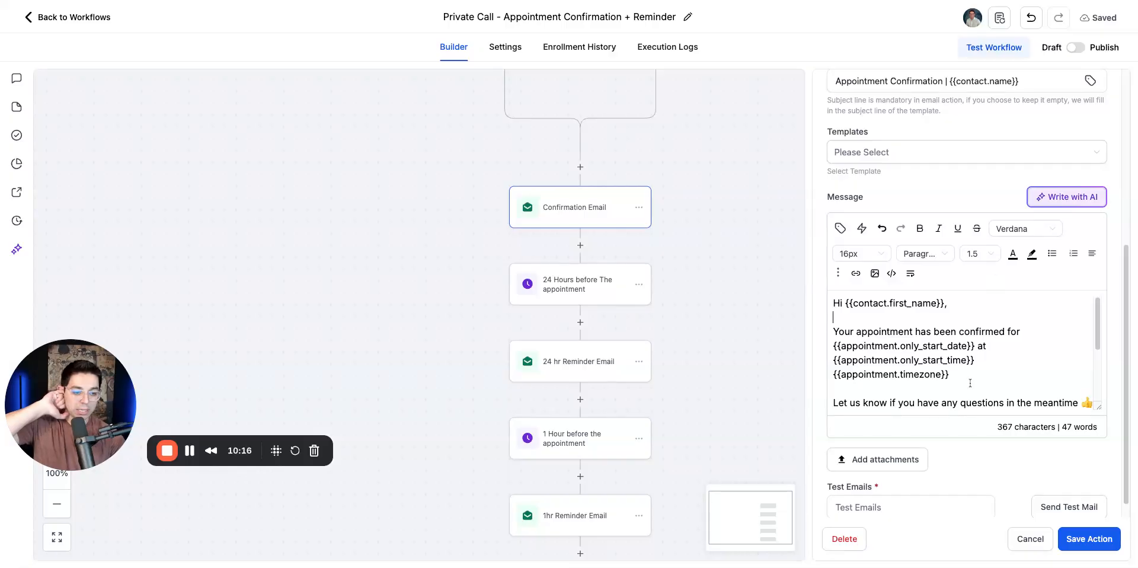
pyautogui.scroll(-3, 970, 383)
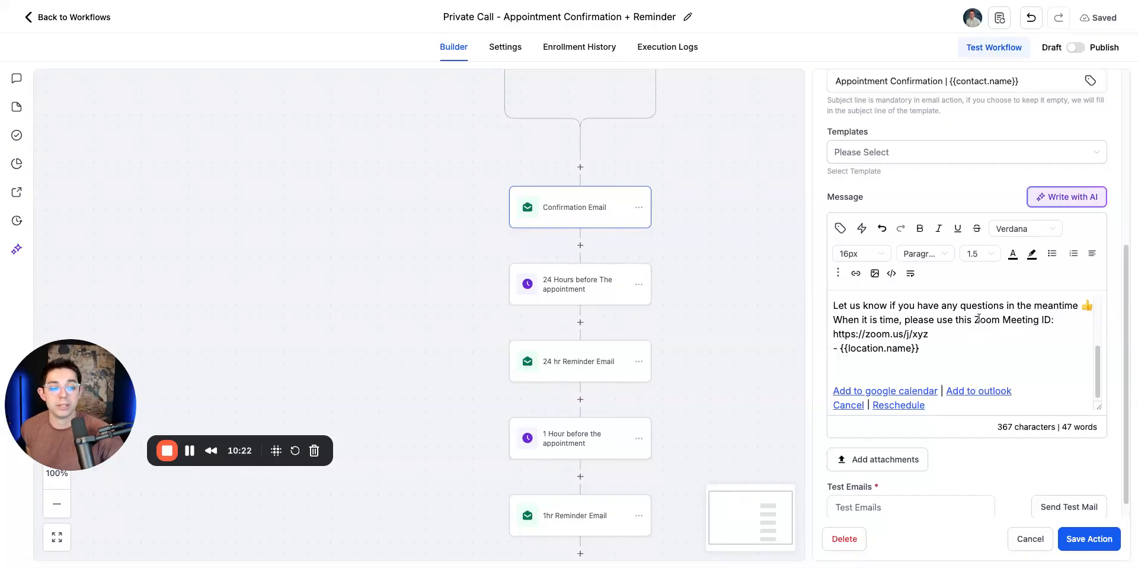
pyautogui.moveTo(948, 334); pyautogui.dragTo(837, 334)
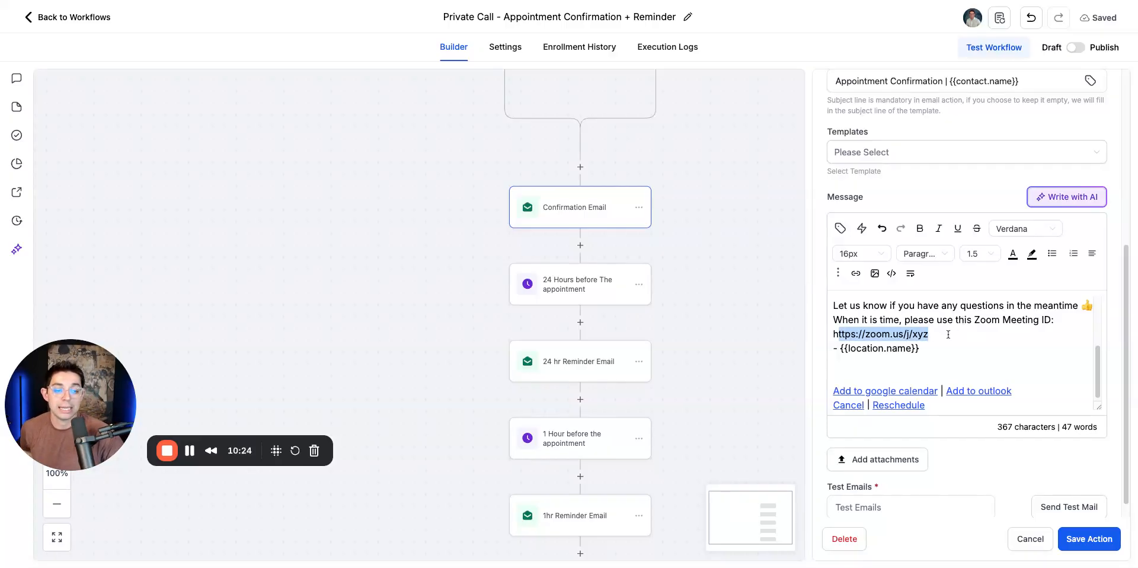
pyautogui.click(977, 333)
pyautogui.hotkey('shift', 'Home')
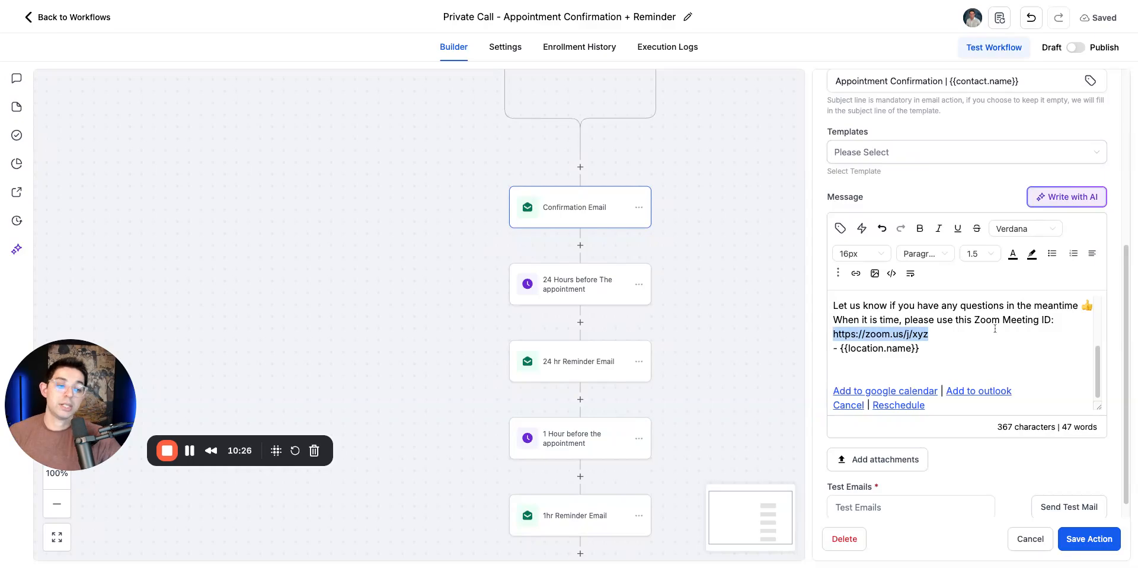
pyautogui.click(952, 330)
pyautogui.moveTo(935, 320); pyautogui.dragTo(1074, 318)
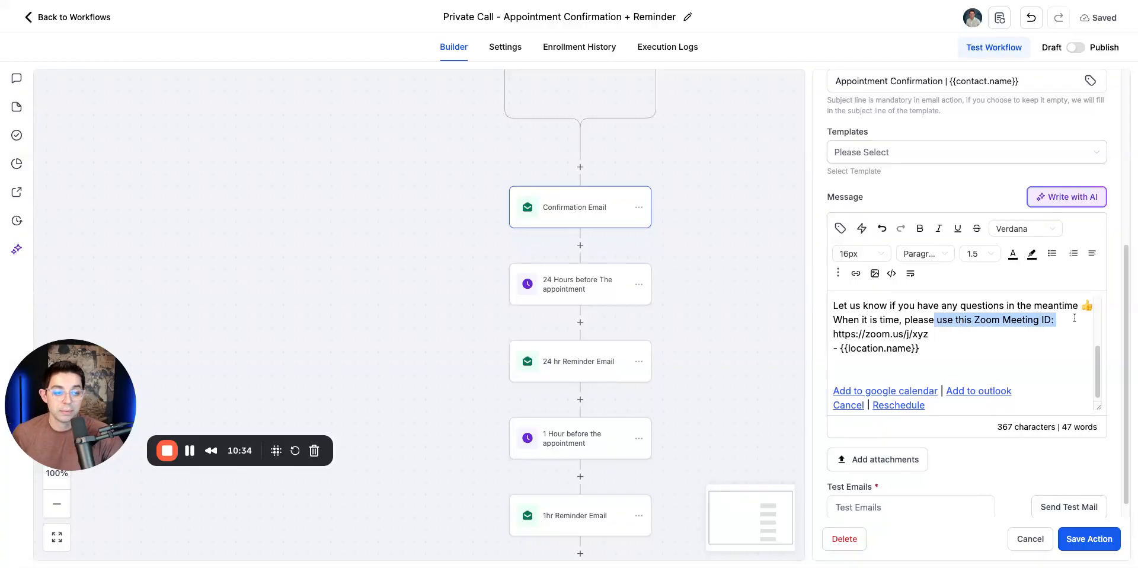
pyautogui.click(950, 330)
pyautogui.press('Return')
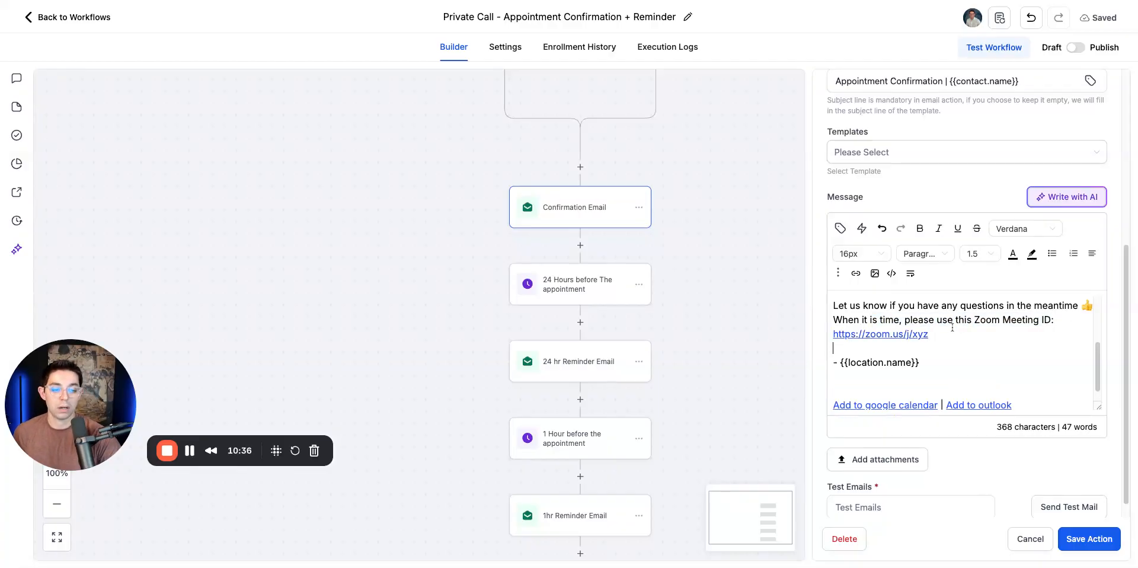
pyautogui.tripleClick(945, 340)
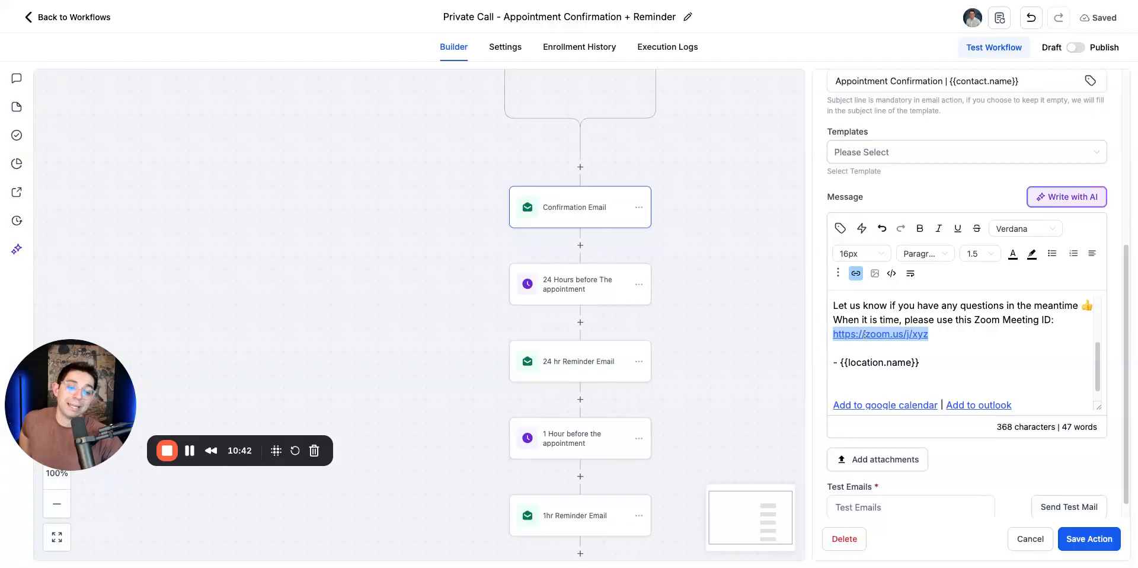
pyautogui.press('BackSpace')
pyautogui.press('BackSpace')
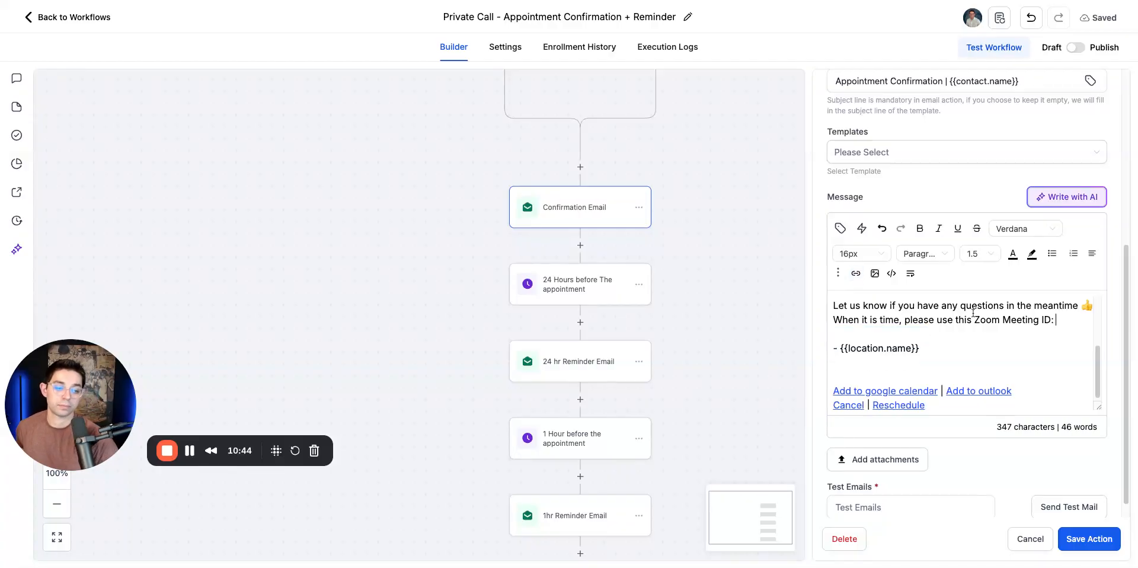
# Step: Insert the appointment's Meeting Location custom value, {{appointment.meeting_location}}, on its own line below the Zoom Meeting ID sentence
pyautogui.click(841, 229)
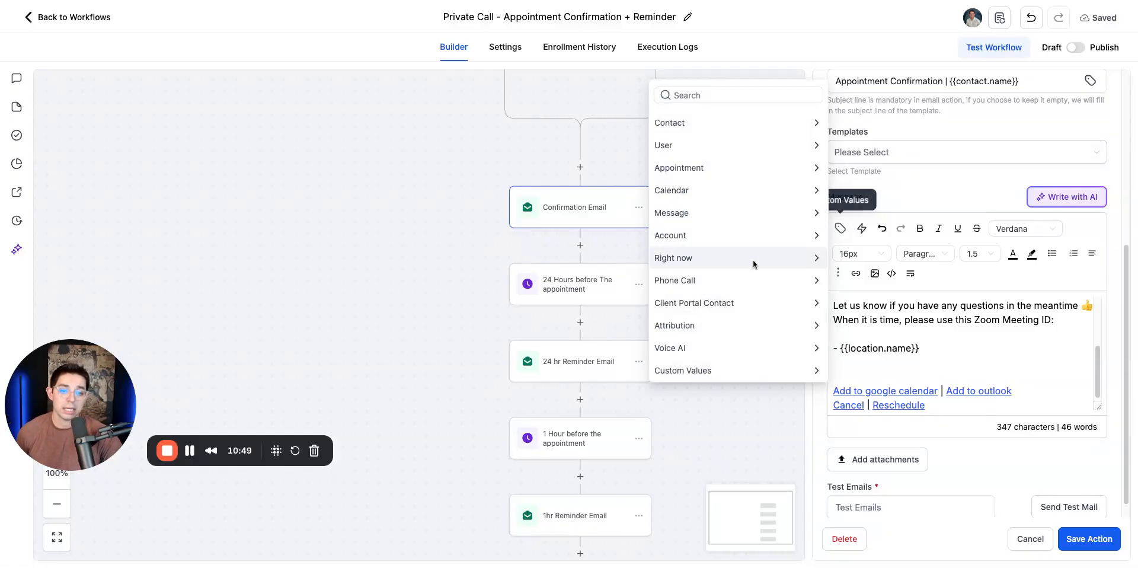
pyautogui.click(691, 171)
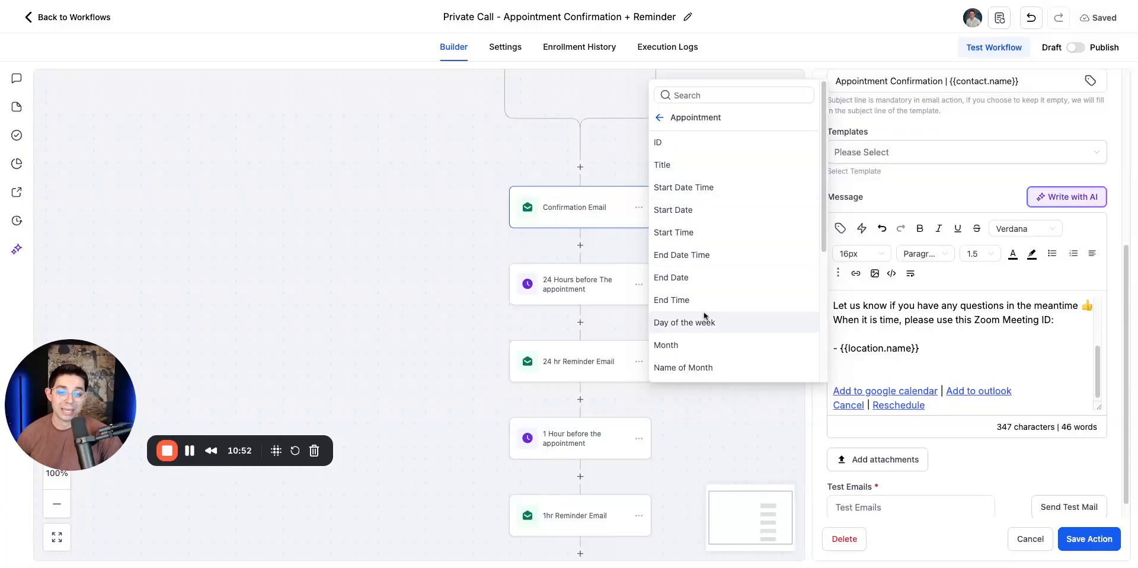
pyautogui.scroll(-3, 704, 313)
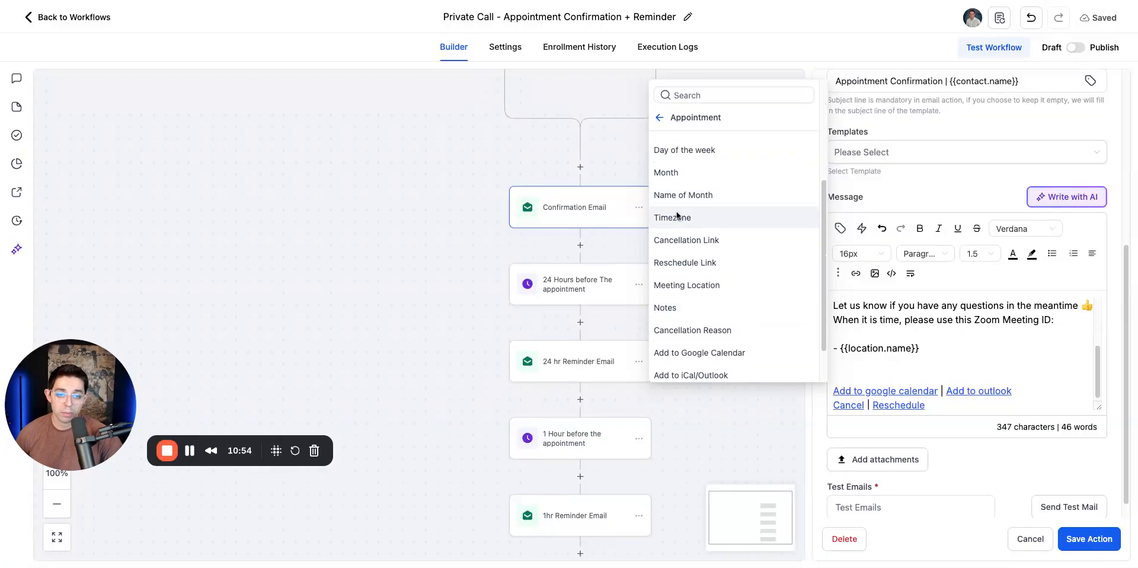
pyautogui.scroll(-2, 691, 320)
pyautogui.scroll(3, 715, 275)
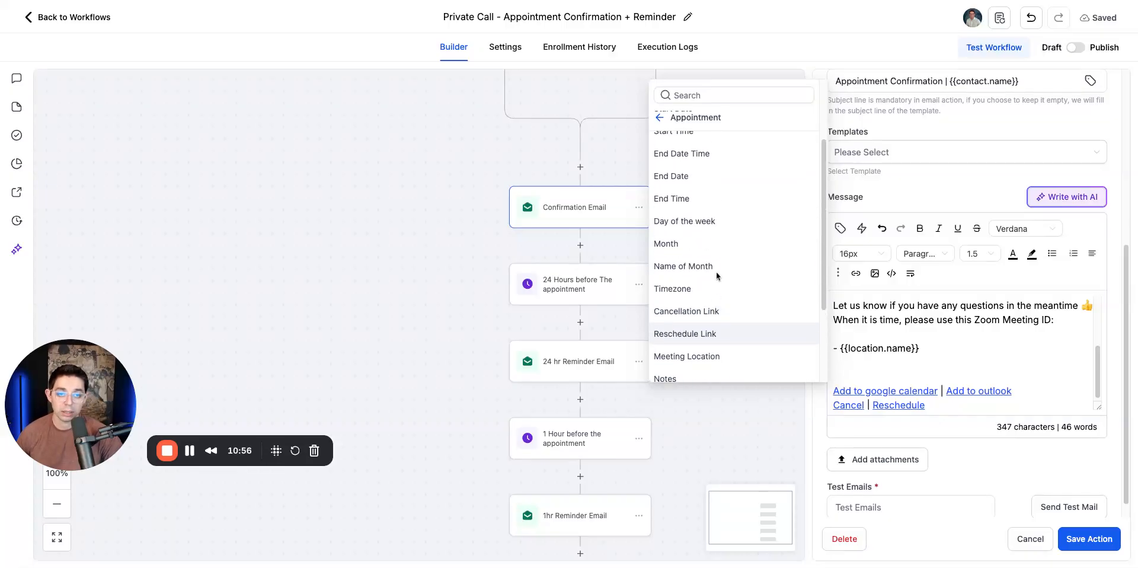
pyautogui.scroll(3, 717, 267)
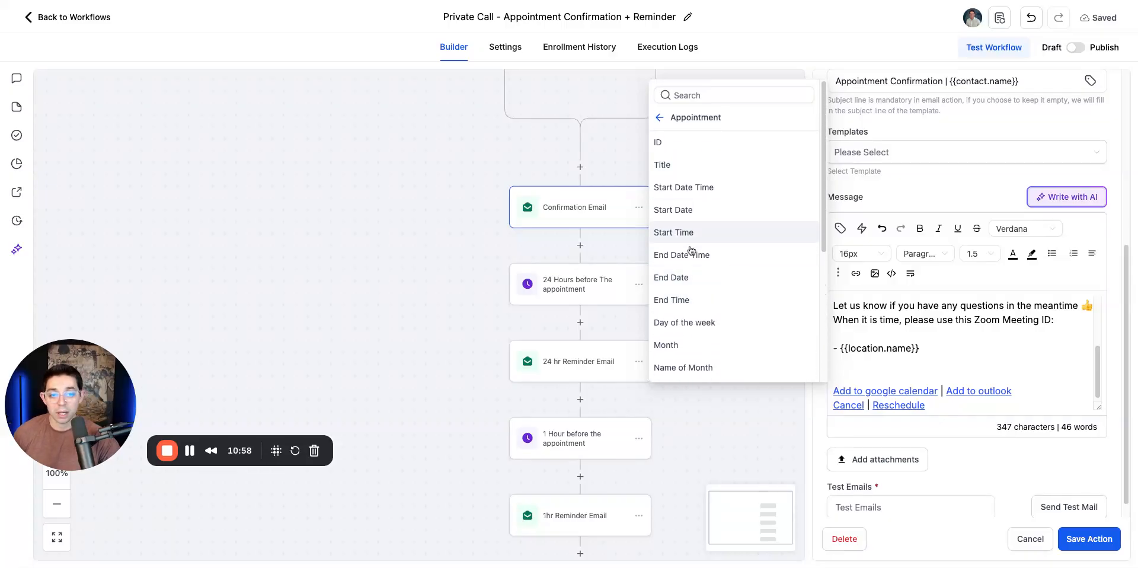
pyautogui.scroll(-3, 708, 279)
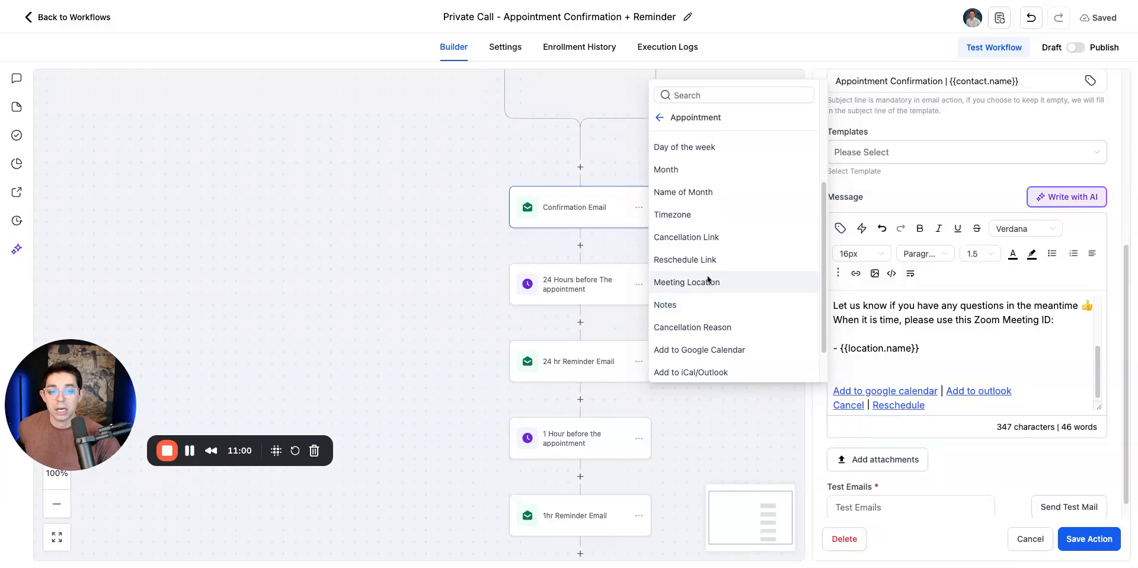
pyautogui.click(700, 290)
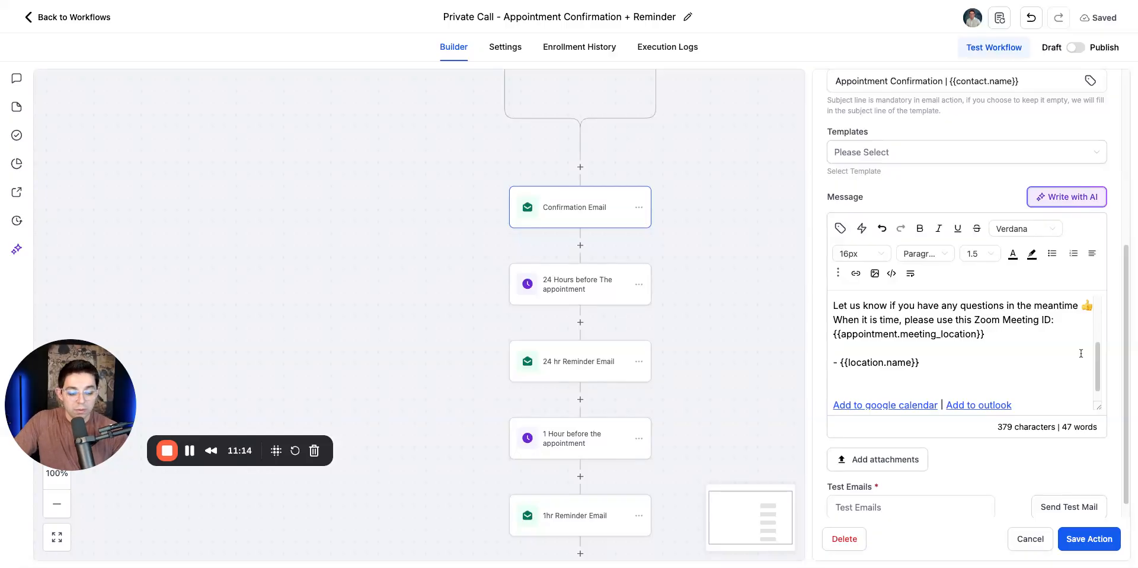
# Step: Add a blank line above the "When it is time" sentence and change its "Zoom Meeting ID" wording to "Zoom link"
pyautogui.press('Return')
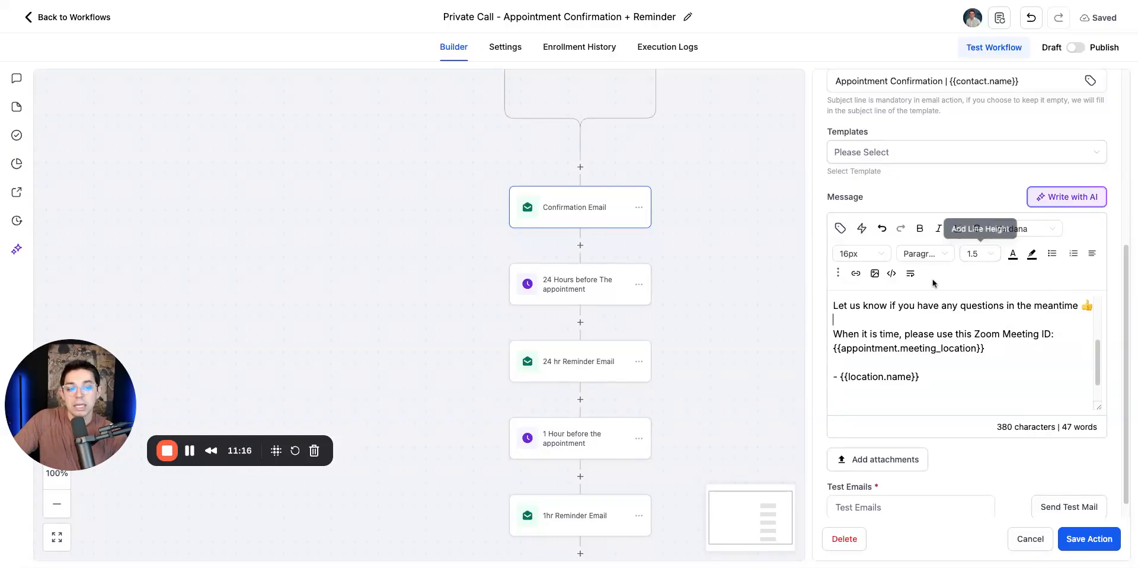
pyautogui.doubleClick(1021, 333)
pyautogui.click(1051, 334)
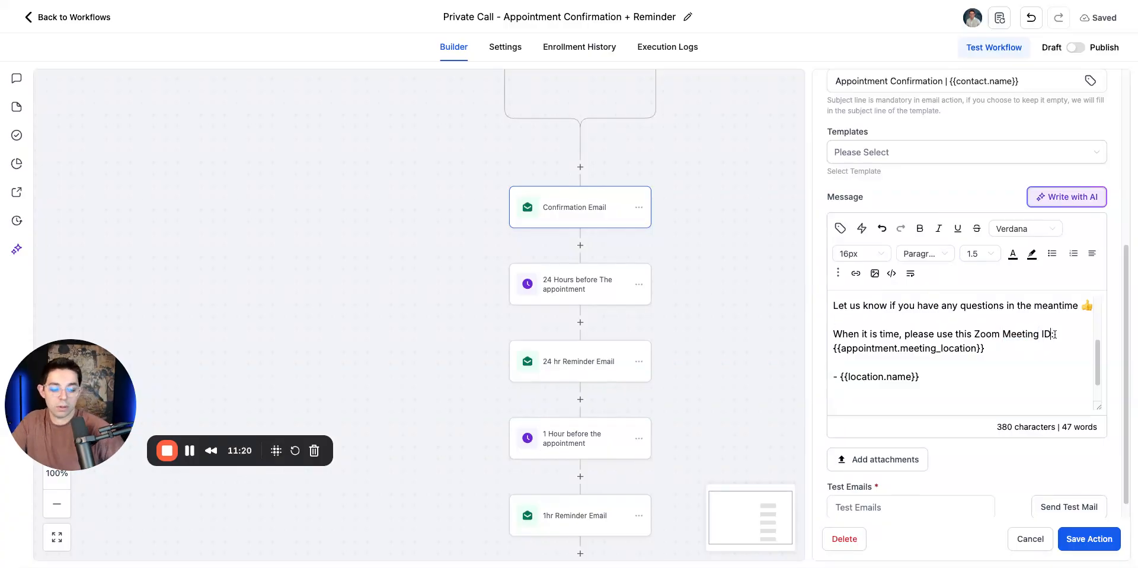
pyautogui.press('BackSpace')
pyautogui.press('BackSpace')
pyautogui.press('BackSpace')
pyautogui.press('BackSpace')
pyautogui.press('BackSpace')
pyautogui.press('BackSpace')
pyautogui.press('BackSpace')
pyautogui.press('BackSpace')
pyautogui.press('BackSpace')
pyautogui.press('BackSpace')
pyautogui.write('link')
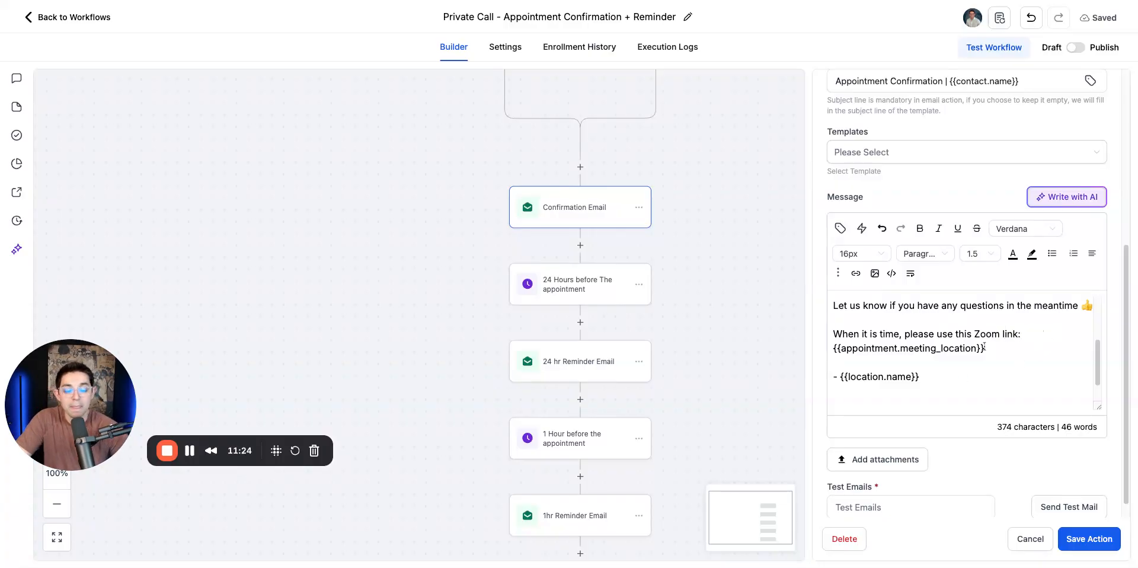
# Step: Delete "use this Zoom link:" from the sentence above the meeting location value and rewrite it as "use this zoom link:"
pyautogui.press('shift+super+Right')
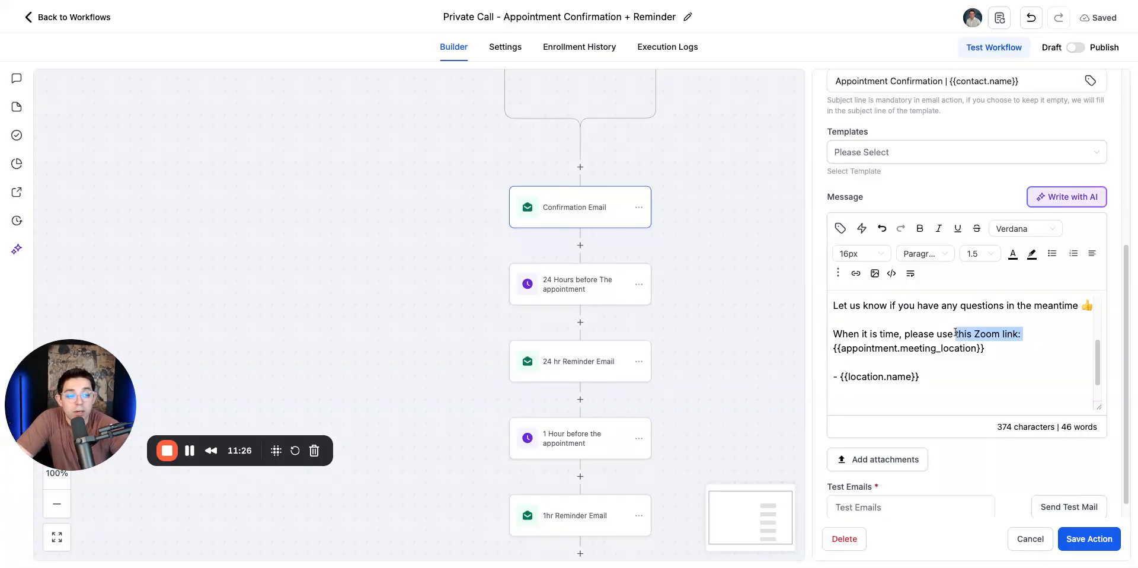
pyautogui.hotkey('shift', 'Left')
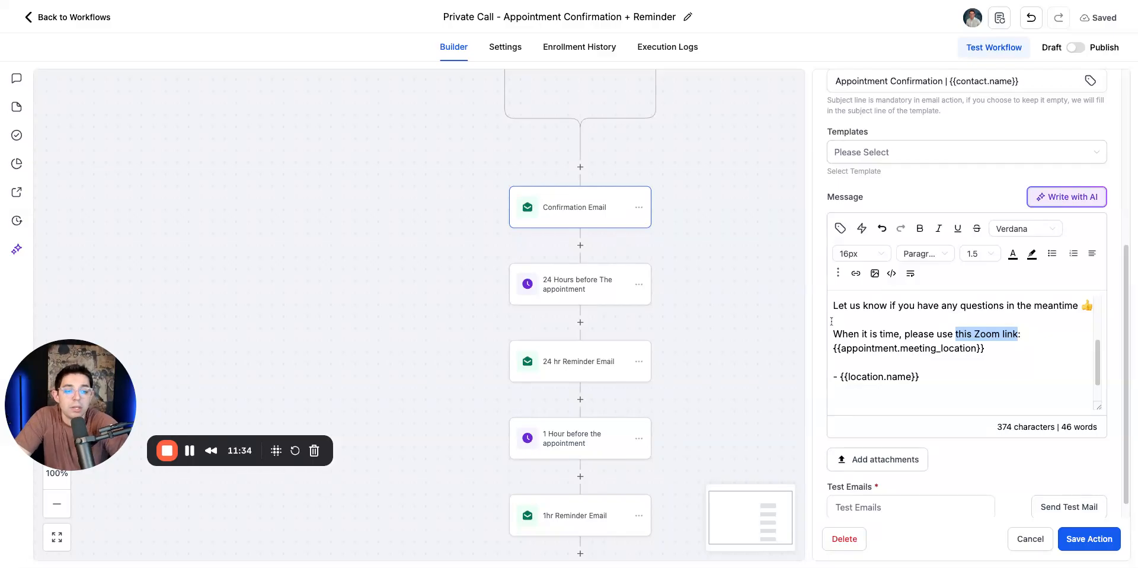
pyautogui.press('BackSpace')
pyautogui.press('BackSpace')
pyautogui.press('BackSpace')
pyautogui.press('BackSpace')
pyautogui.press('BackSpace')
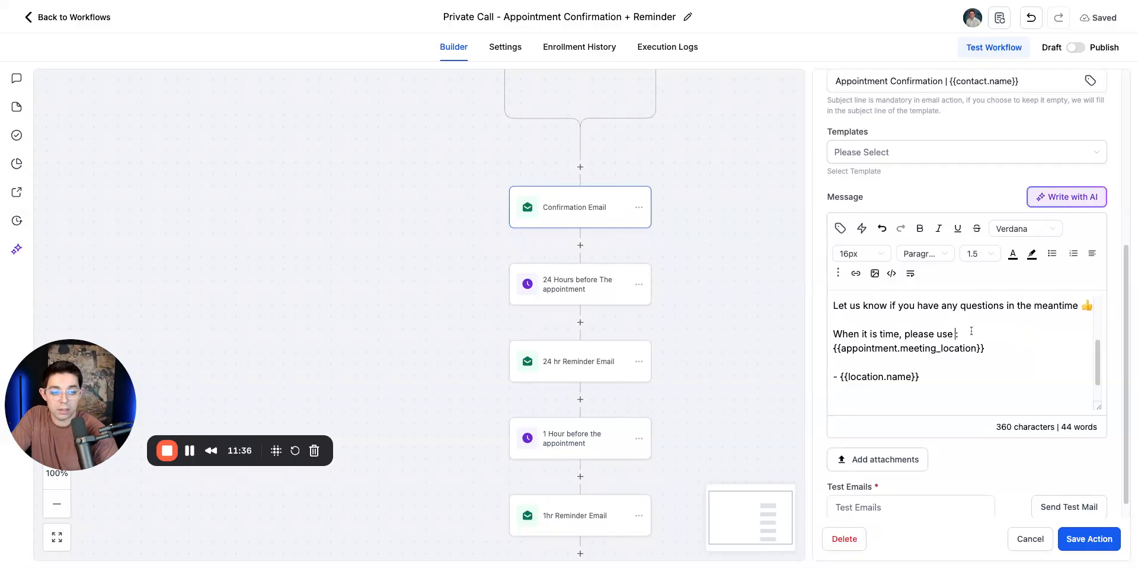
pyautogui.press('BackSpace')
pyautogui.press('BackSpace')
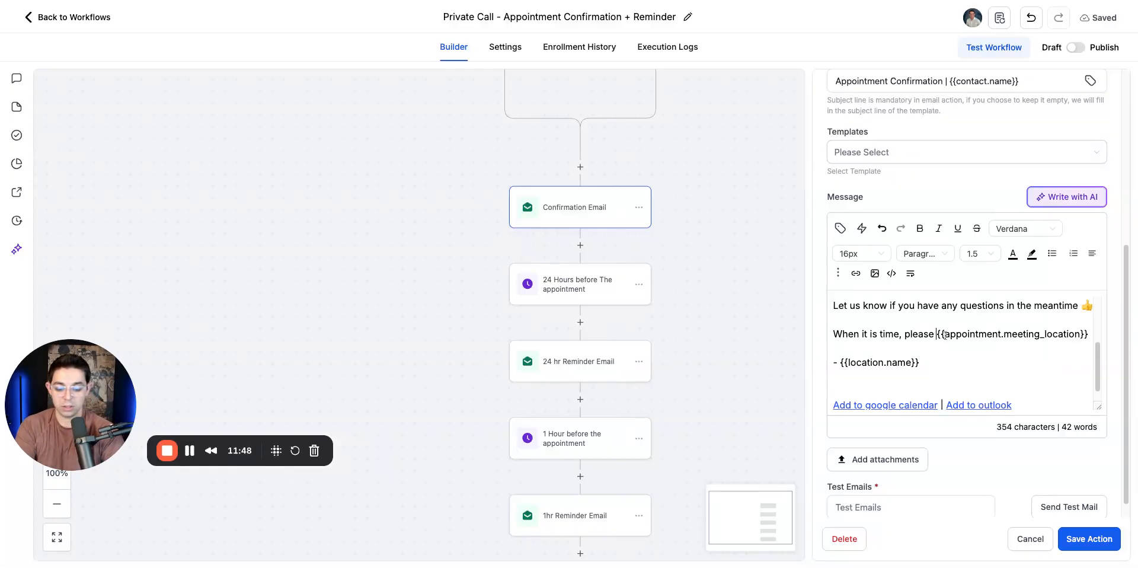
pyautogui.write('use this ')
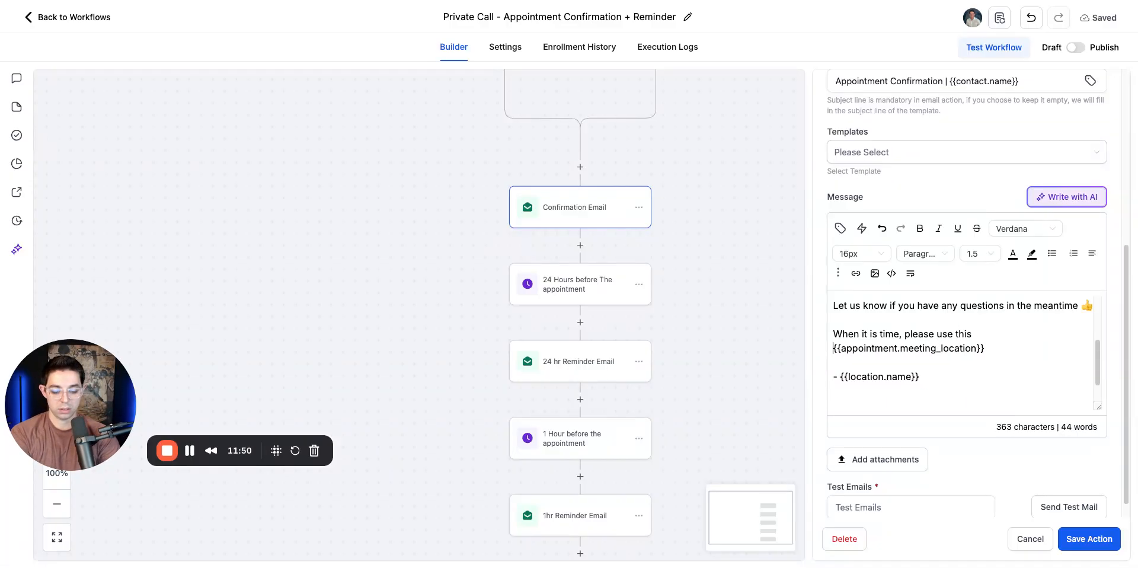
pyautogui.write('zoom link:')
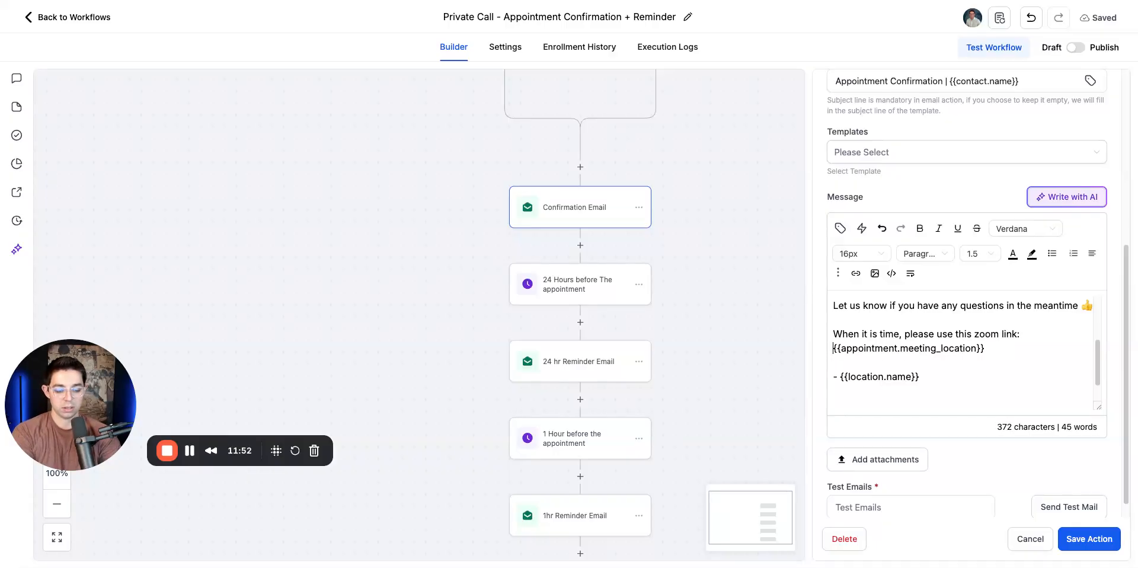
# Step: Replace {{location.name}} in the email signature with the User Full Name custom value, {{user.name}}
pyautogui.tripleClick(933, 381)
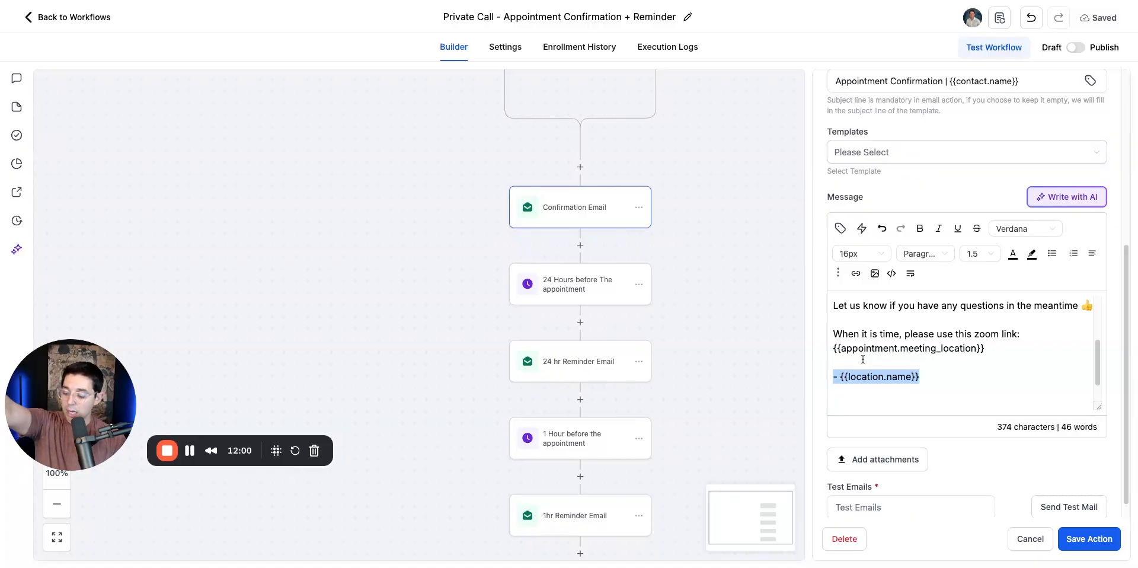
pyautogui.click(911, 378)
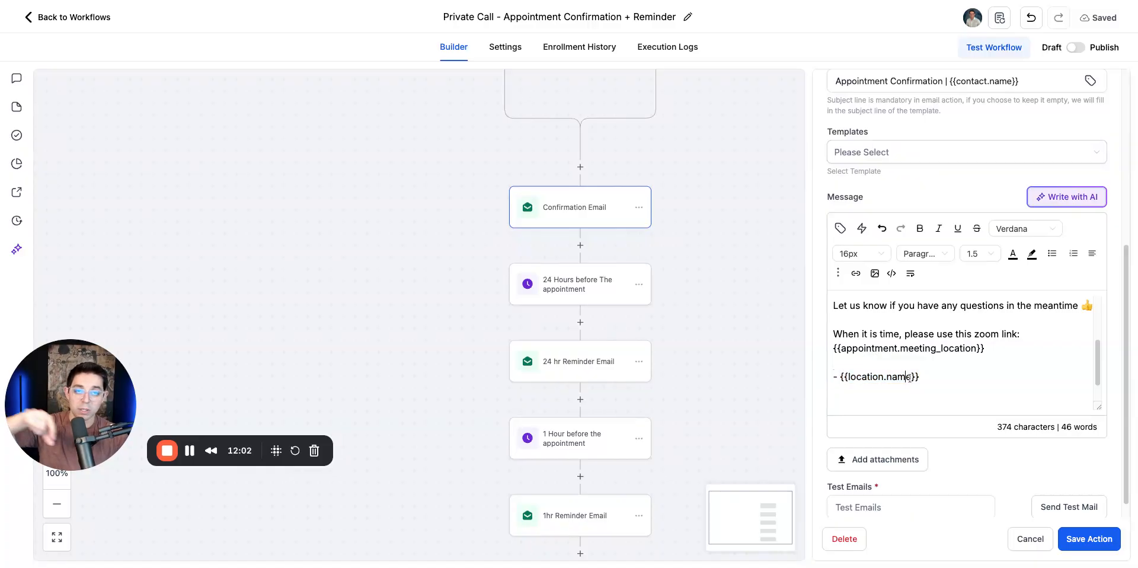
pyautogui.moveTo(930, 379); pyautogui.dragTo(867, 378)
pyautogui.hotkey('shift', 'Left')
pyautogui.hotkey('shift', 'Left')
pyautogui.hotkey('shift', 'Left')
pyautogui.hotkey('shift', 'Left')
pyautogui.hotkey('shift', 'Left')
pyautogui.hotkey('shift', 'Left')
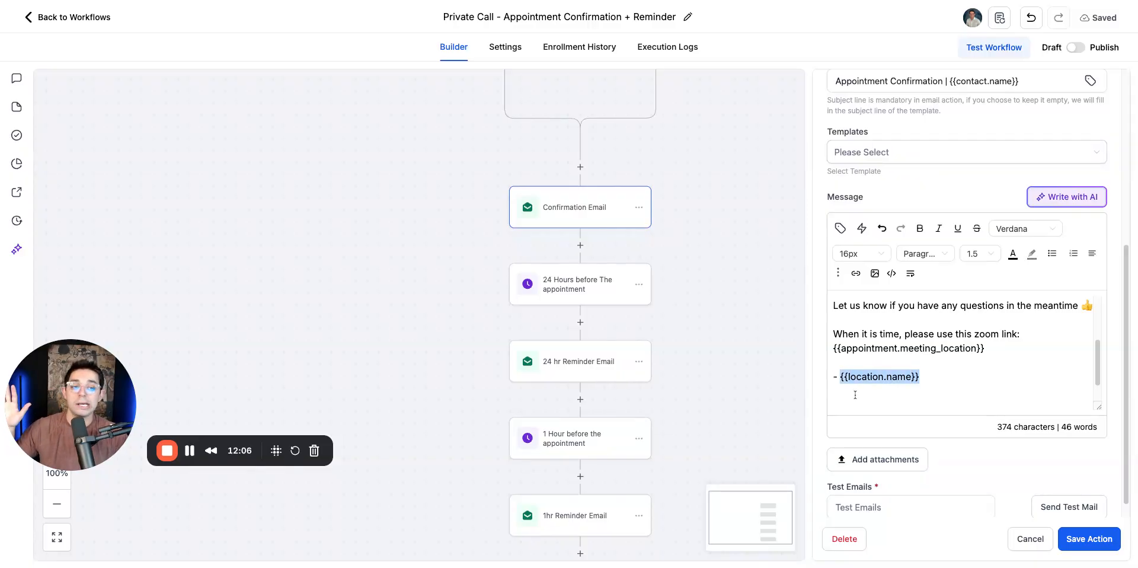
pyautogui.scroll(1, 900, 378)
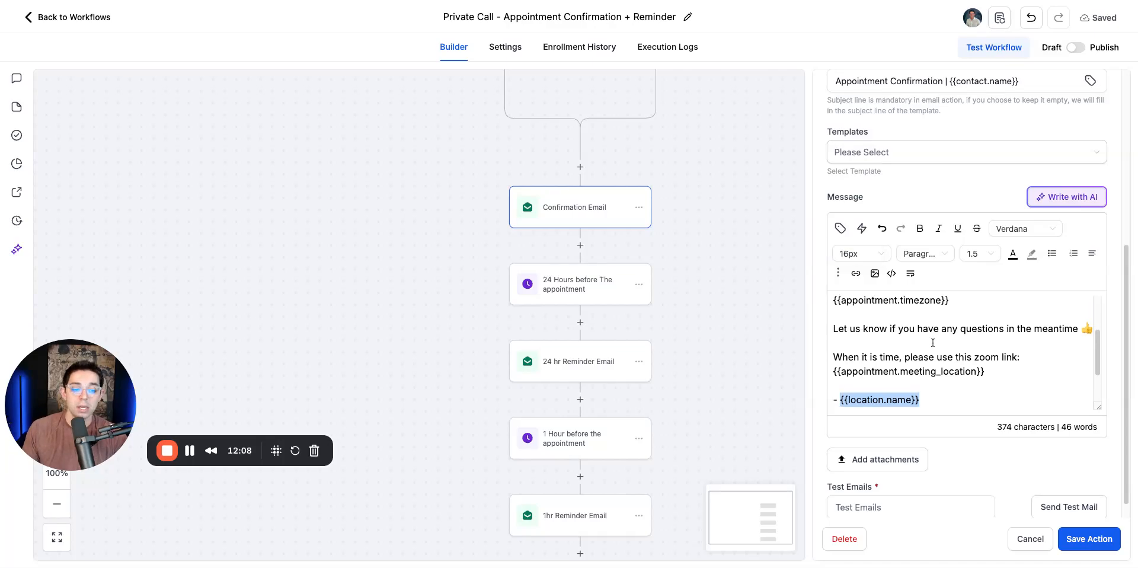
pyautogui.click(840, 228)
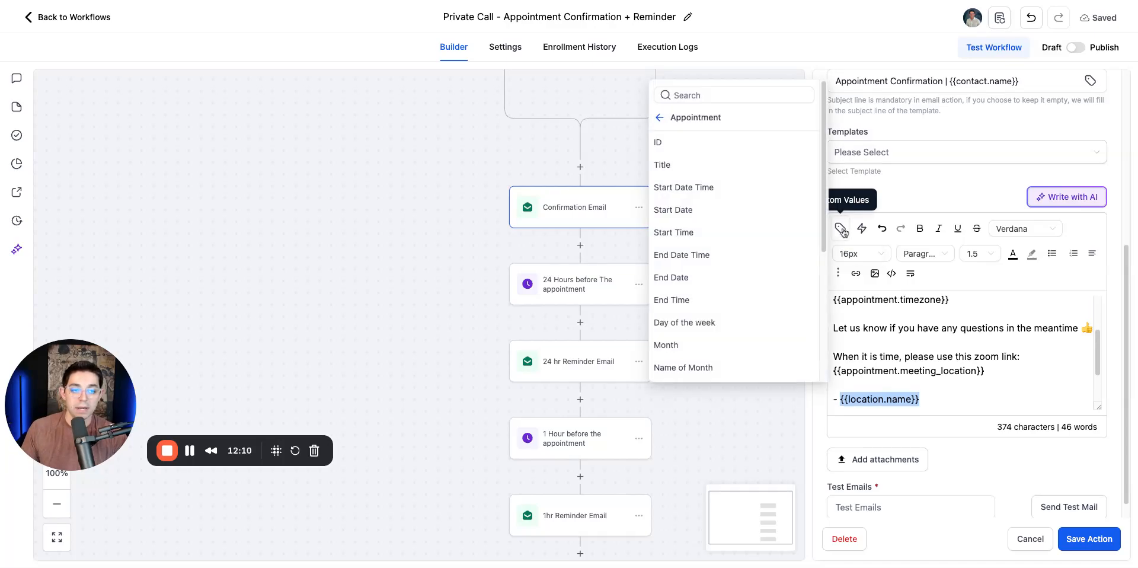
pyautogui.click(687, 117)
pyautogui.click(683, 145)
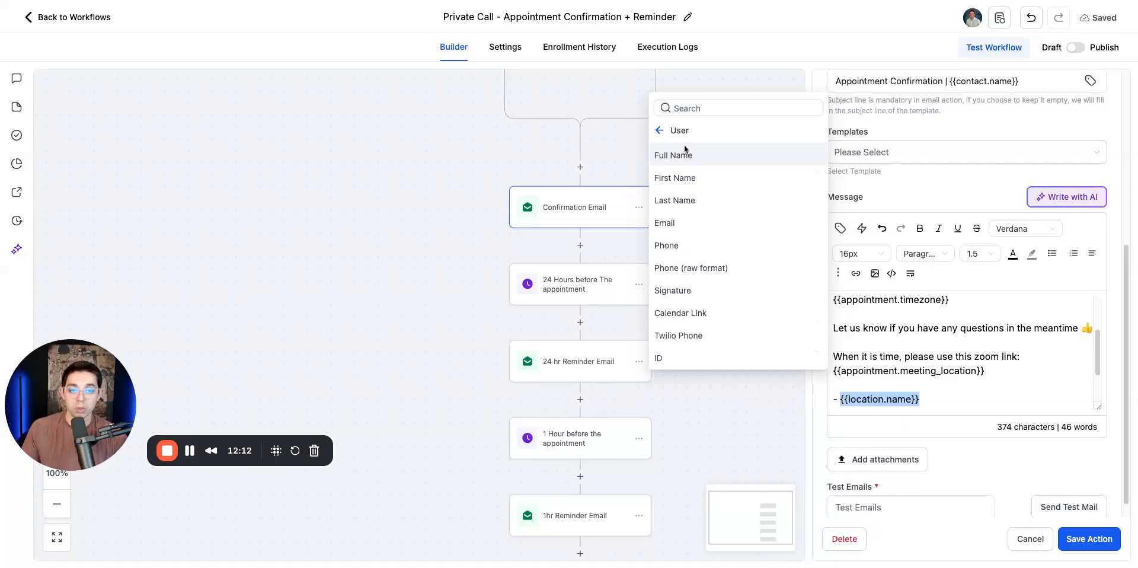
pyautogui.click(691, 157)
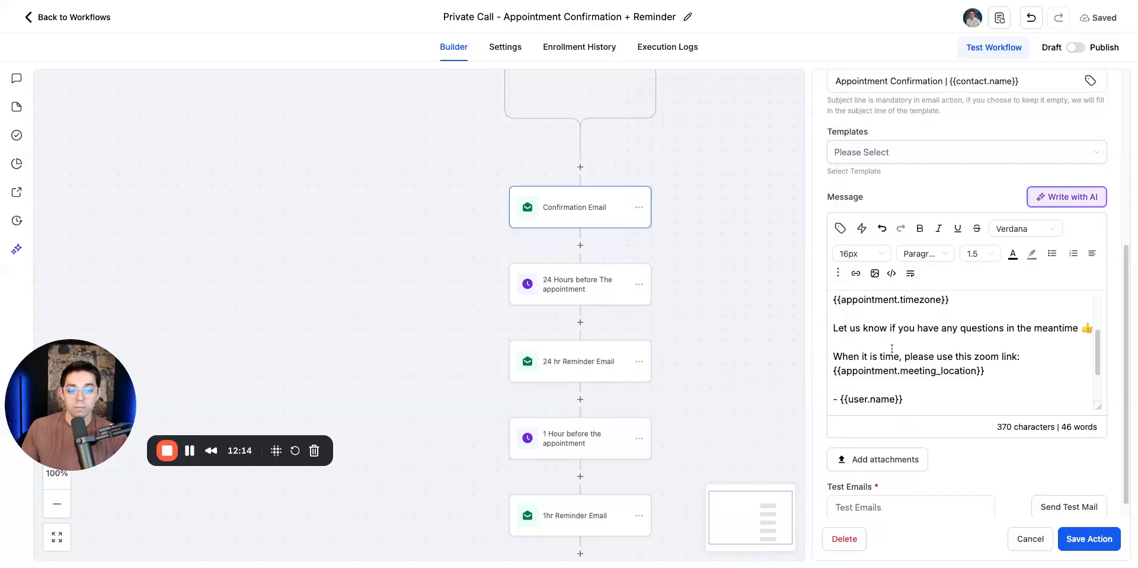
# Step: Copy the email message from the greeting through the {{user.name}} signature and save the Confirmation Email action
pyautogui.moveTo(917, 393); pyautogui.dragTo(833, 398)
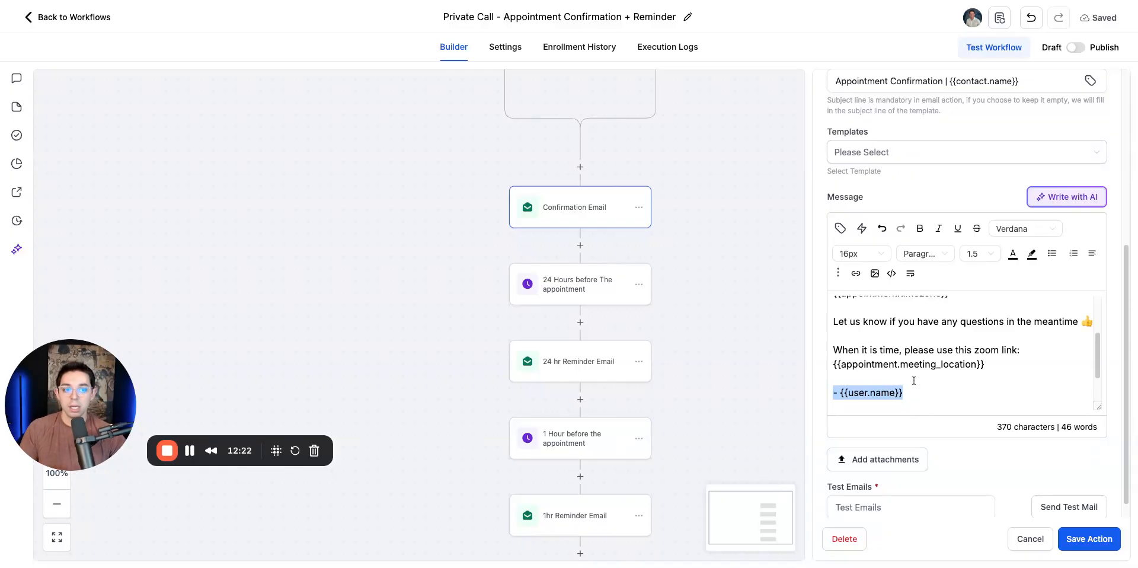
pyautogui.moveTo(917, 399); pyautogui.dragTo(805, 314)
pyautogui.hotkey('ctrl', 'c')
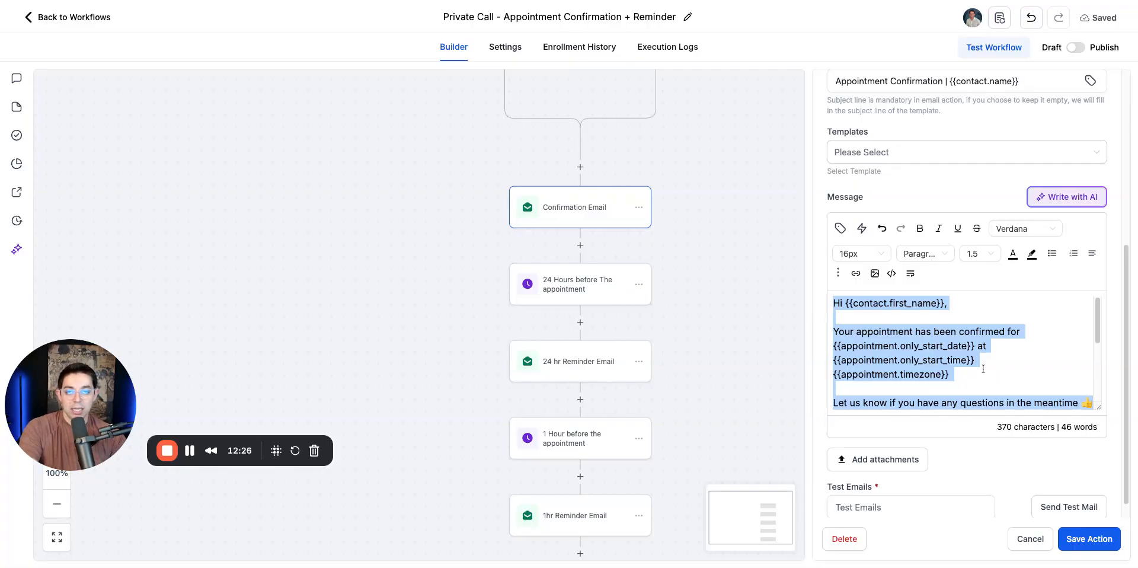
pyautogui.scroll(-5, 982, 362)
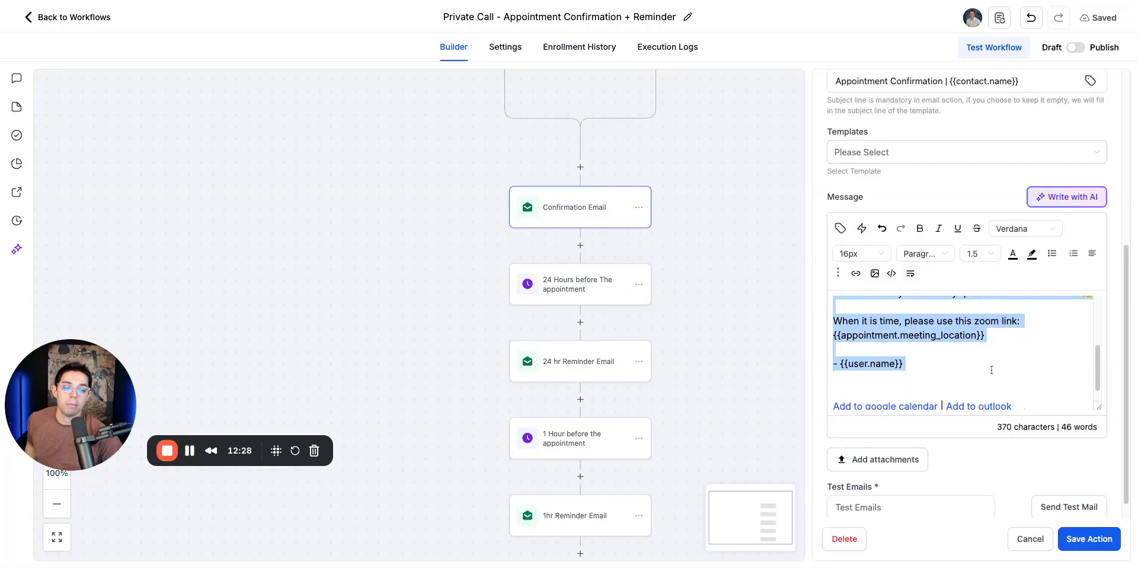
pyautogui.scroll(5, 964, 356)
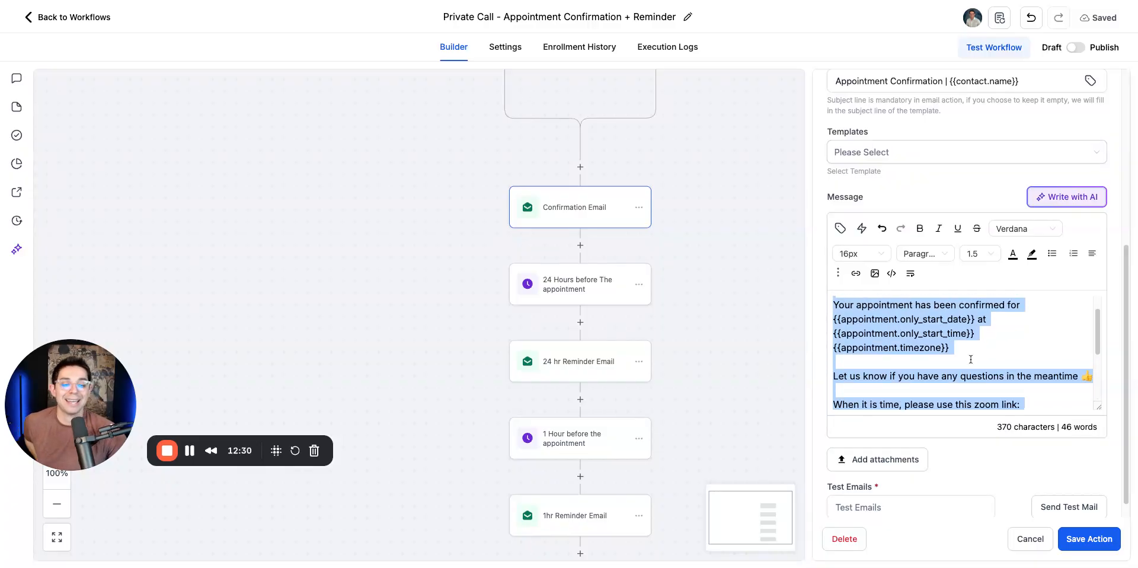
pyautogui.click(1094, 551)
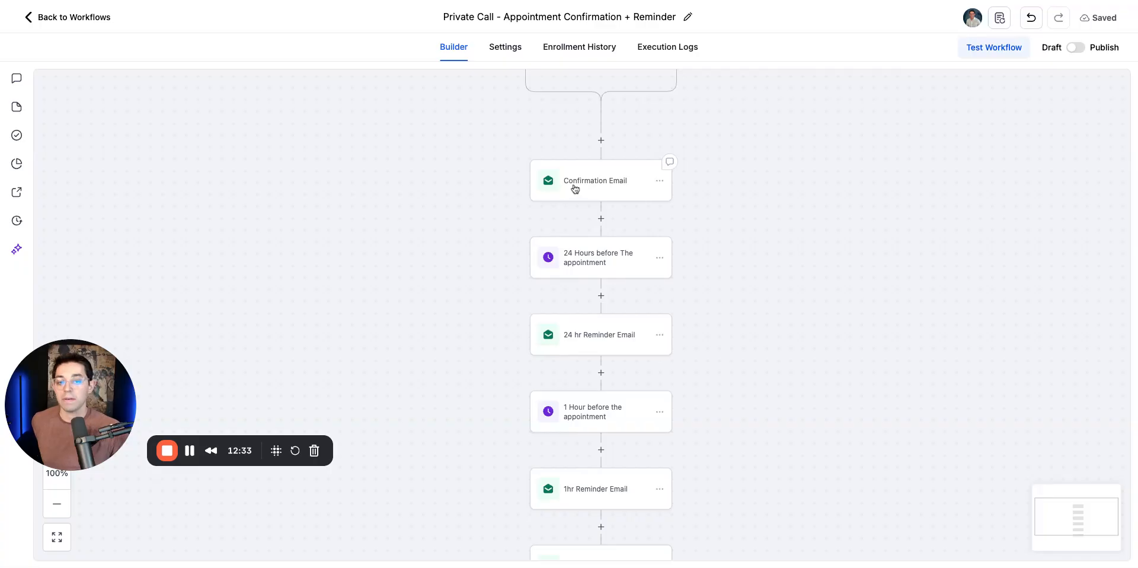
# Step: Add a Send SMS action directly after the Confirmation Email and paste the copied confirmation text as its message
pyautogui.click(600, 218)
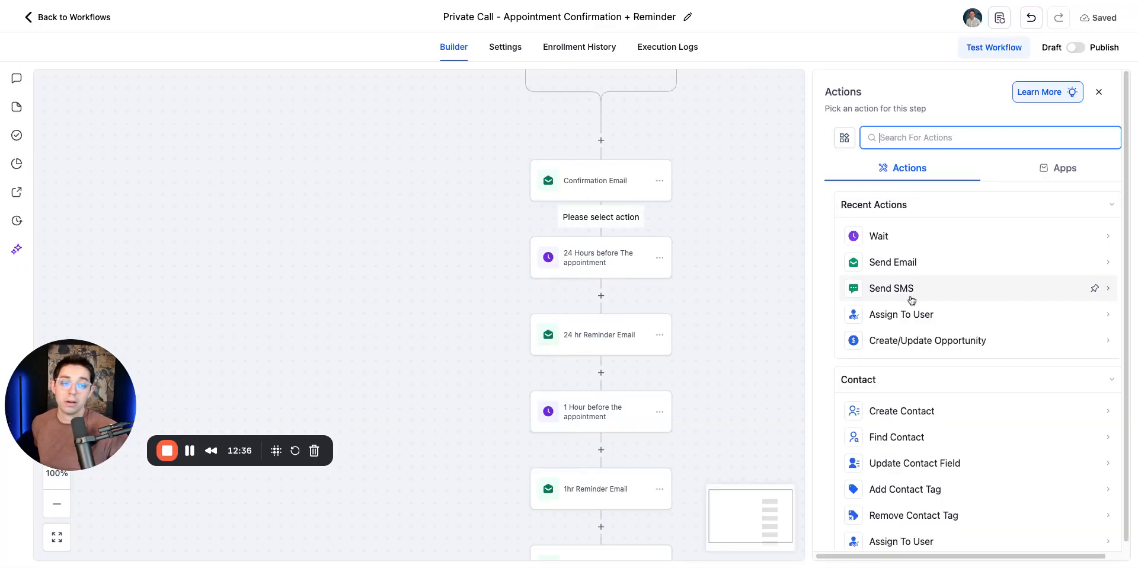
pyautogui.write('sms')
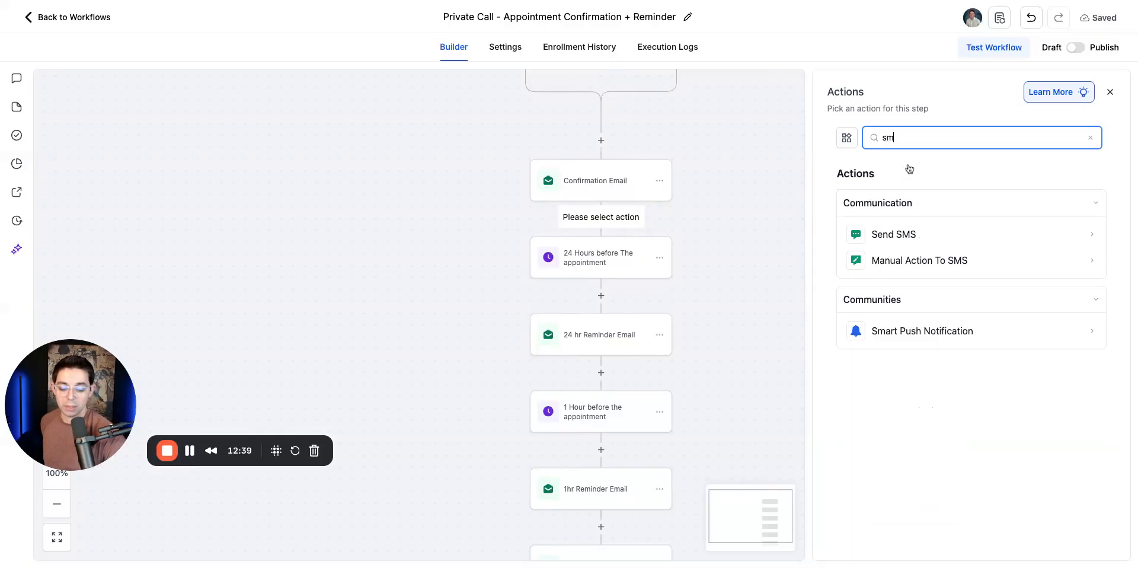
pyautogui.click(910, 233)
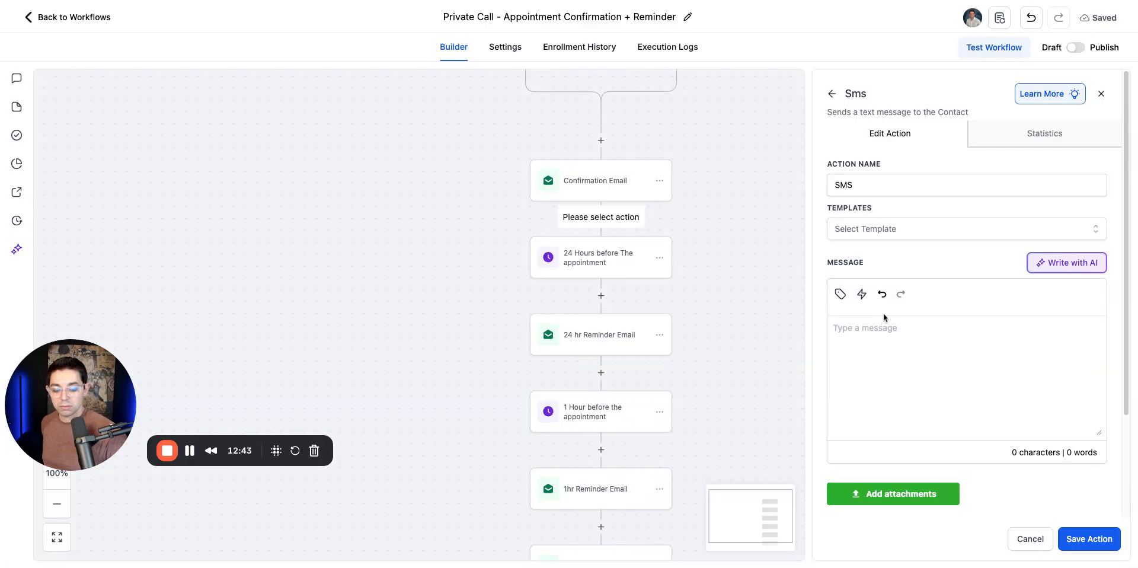
pyautogui.hotkey('ctrl', 'v')
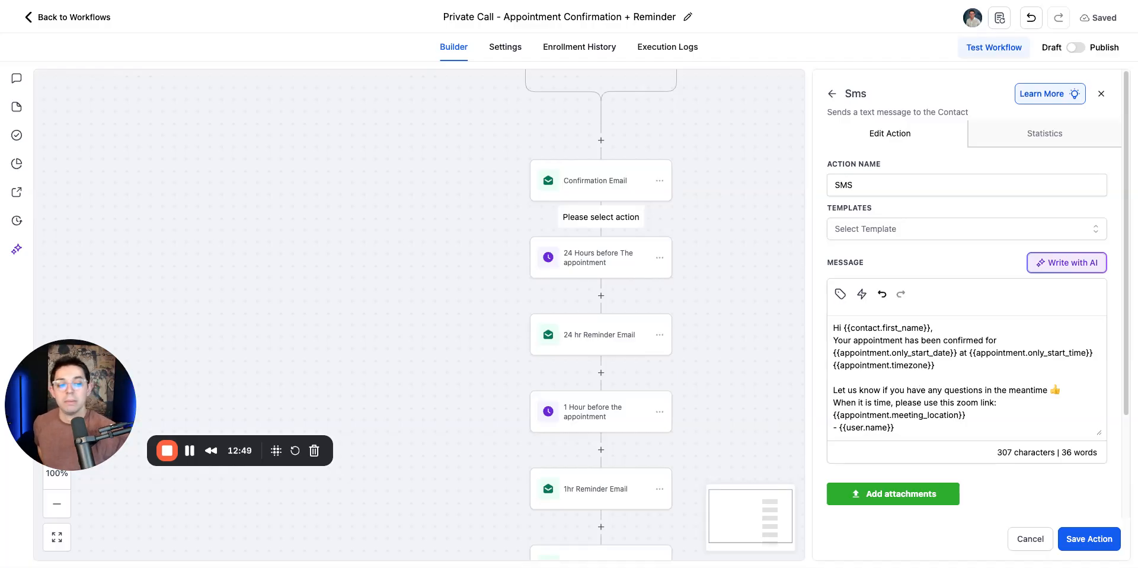
# Step: Add blank lines above the "When it is time" sentence and above the {{user.name}} signature in the SMS message, and save the action
pyautogui.click(1061, 390)
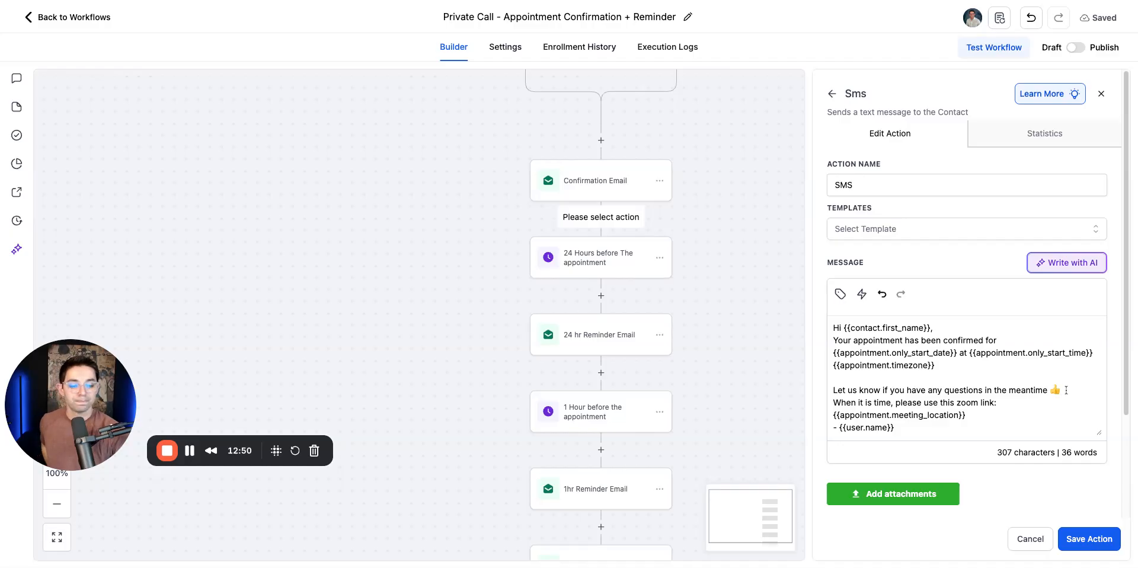
pyautogui.press('Return')
pyautogui.scroll(-1, 1022, 352)
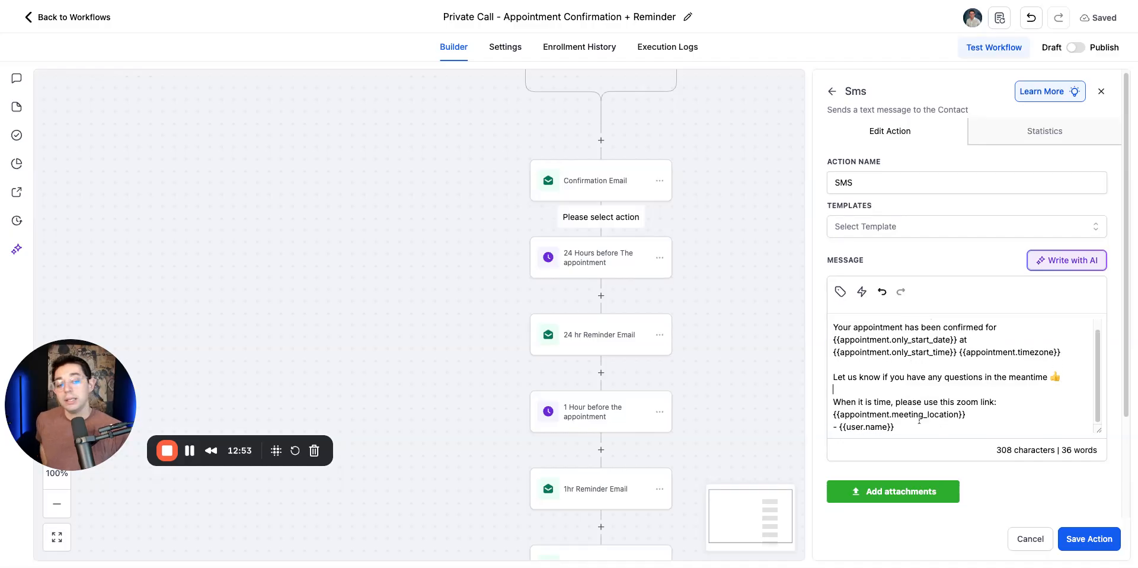
pyautogui.click(997, 414)
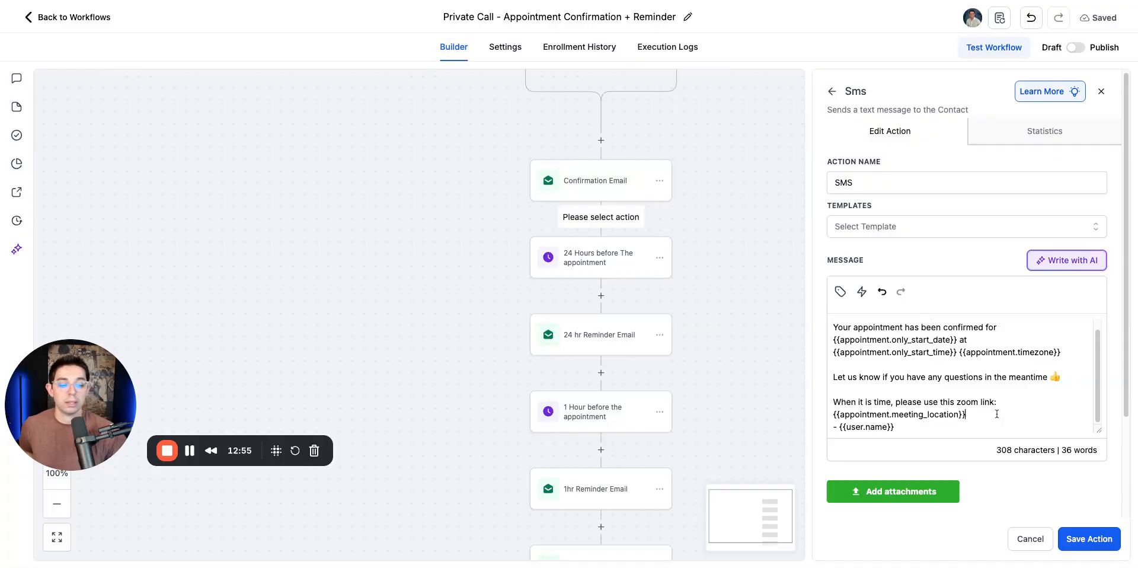
pyautogui.press('Return')
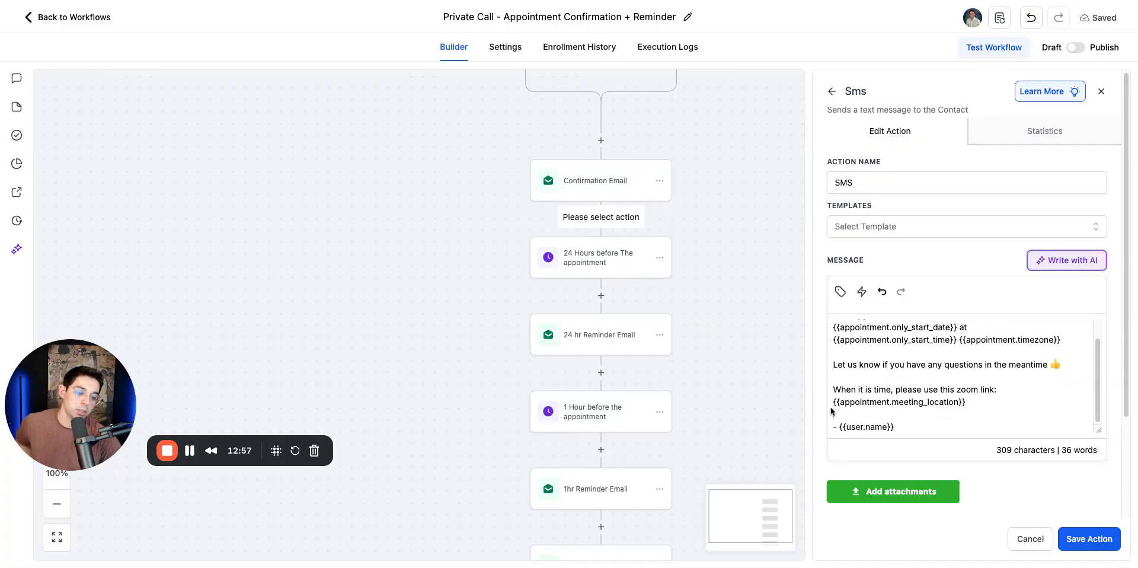
pyautogui.moveTo(920, 427); pyautogui.dragTo(831, 427)
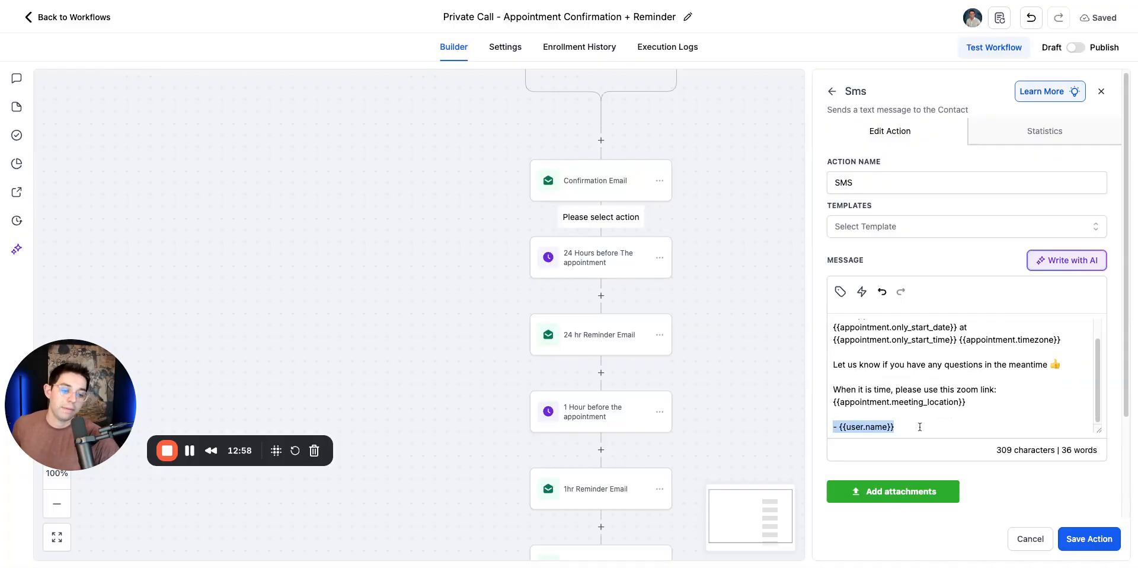
pyautogui.click(1094, 539)
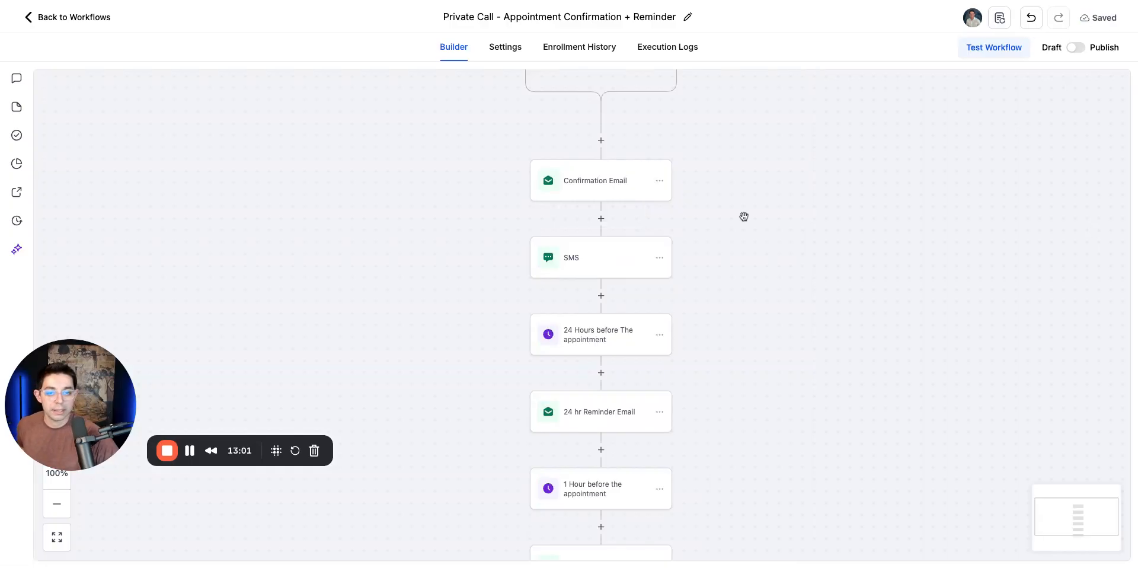
# Step: Rename the SMS action as "Confirmation SMS", reusing the word copied from the Confirmation Email action's name, and save it
pyautogui.scroll(-2, 793, 250)
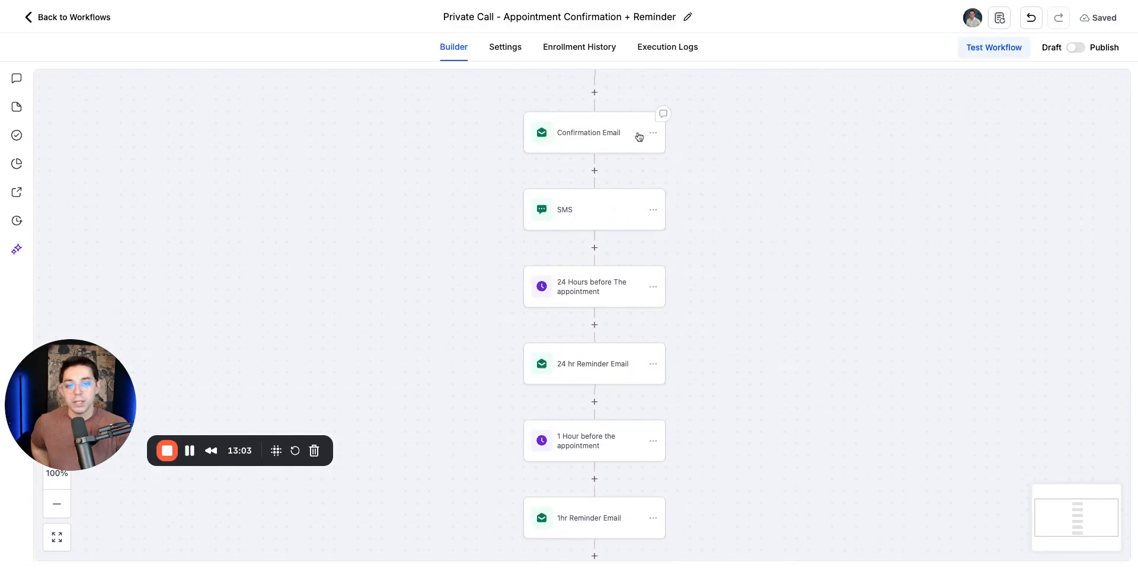
pyautogui.click(615, 136)
pyautogui.doubleClick(859, 180)
pyautogui.hotkey('ctrl', 'c')
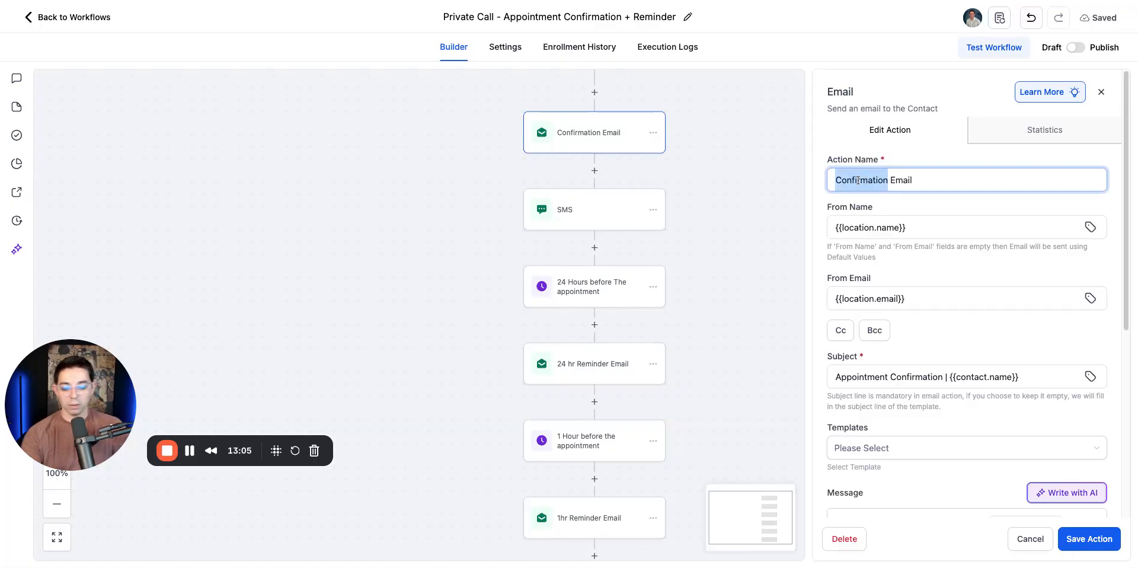
pyautogui.click(608, 224)
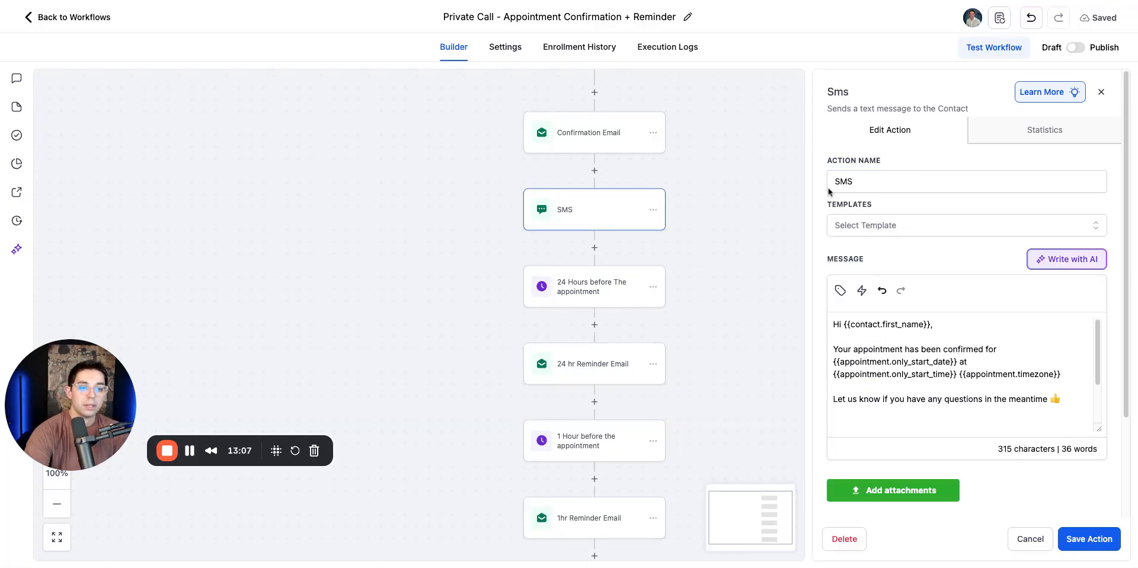
pyautogui.click(838, 183)
pyautogui.hotkey('ctrl', 'v')
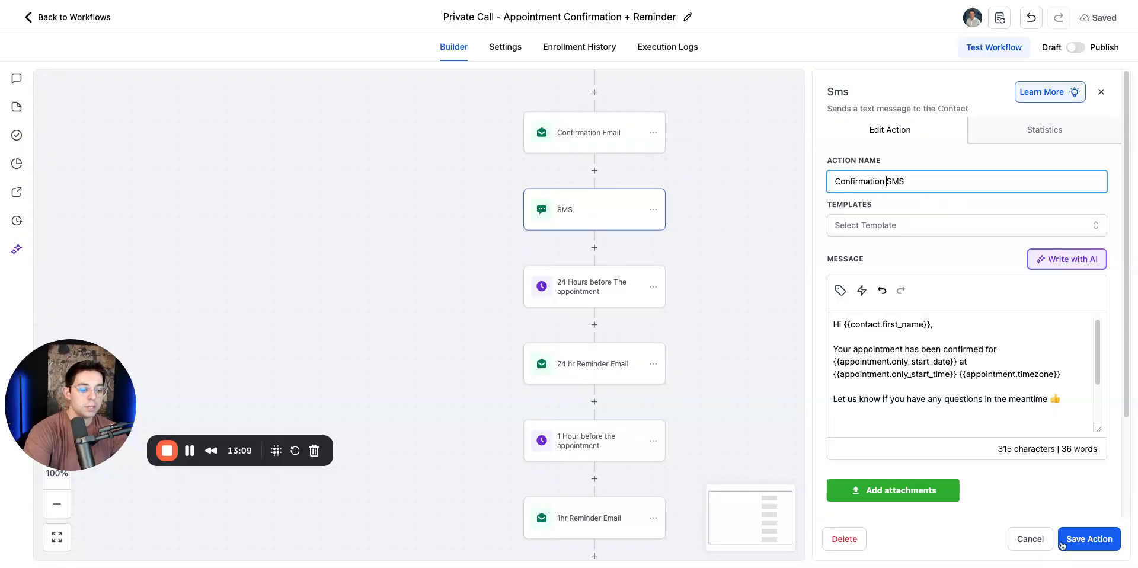
pyautogui.click(1077, 536)
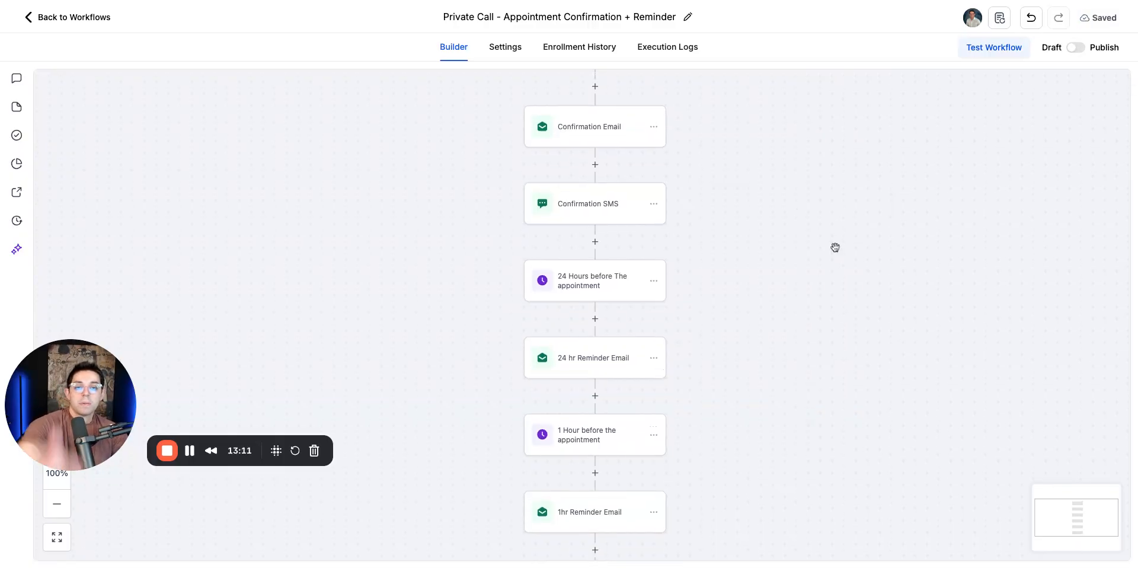
# Step: Open the "24 Hours before The appointment" wait action to examine its timing and past-event options
pyautogui.moveTo(836, 248); pyautogui.dragTo(831, 312)
pyautogui.moveTo(818, 349); pyautogui.dragTo(819, 237)
pyautogui.moveTo(810, 355); pyautogui.dragTo(820, 318)
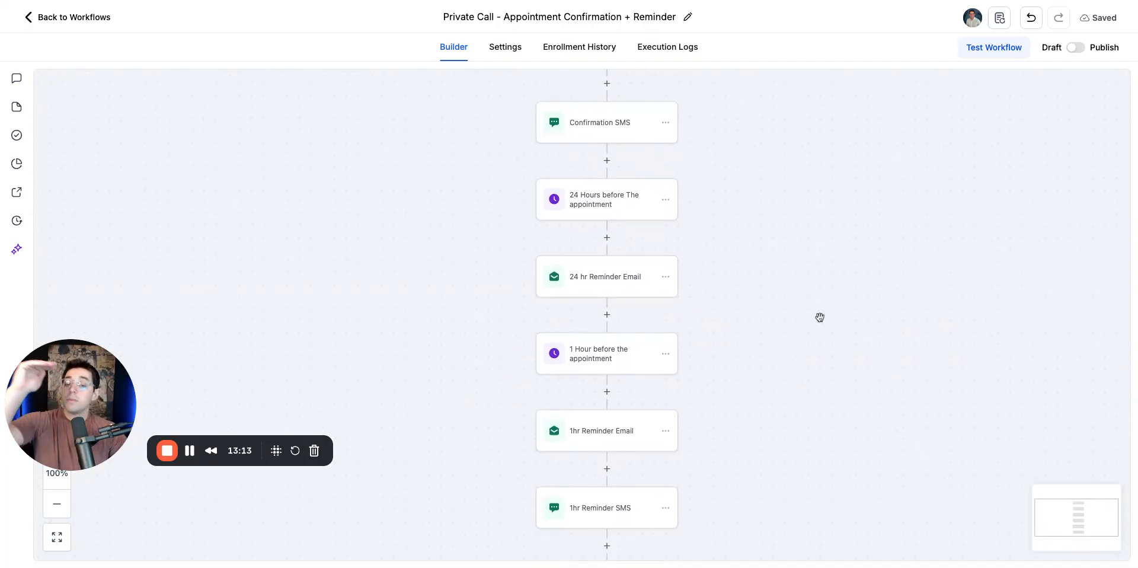
pyautogui.click(674, 182)
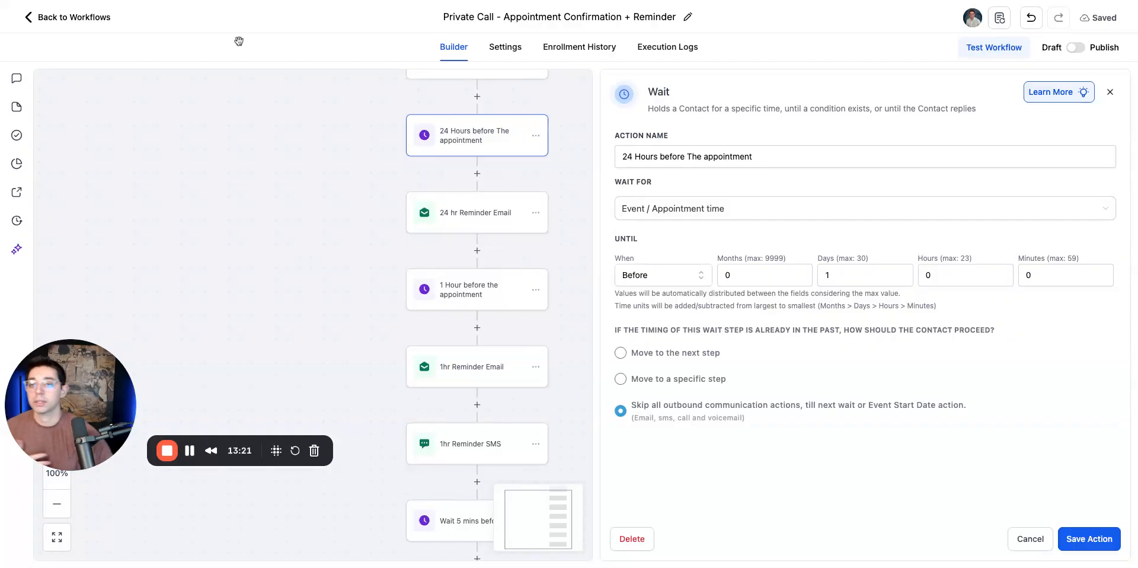
# Step: Select December 9, 2025 on the booking page and compare that date with the workflow's confirmation and 24-hour wait sequence
pyautogui.click(540, 1)
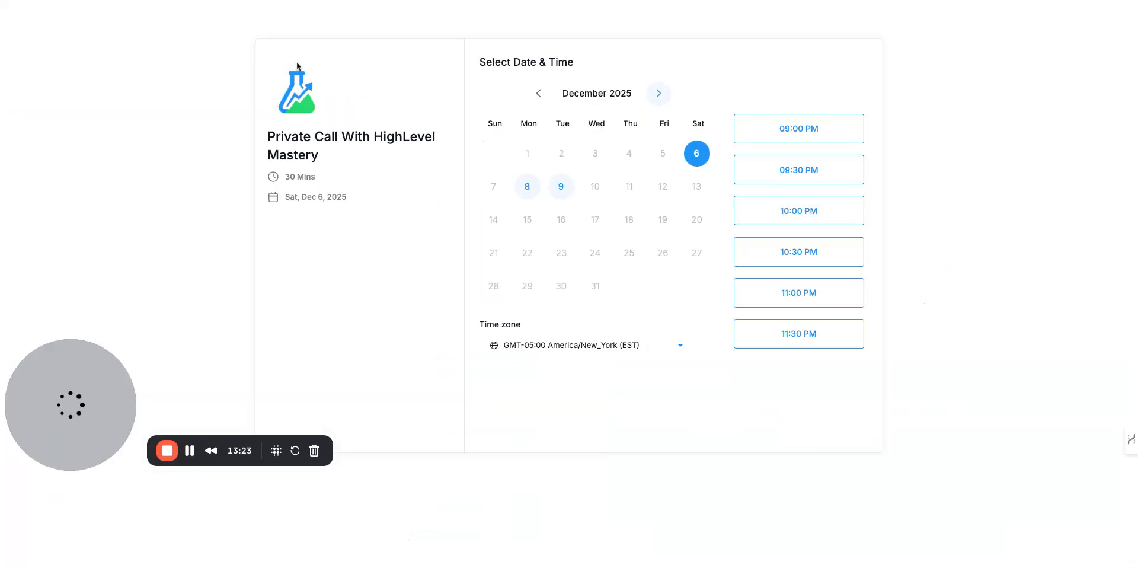
pyautogui.click(288, 62)
pyautogui.click(562, 187)
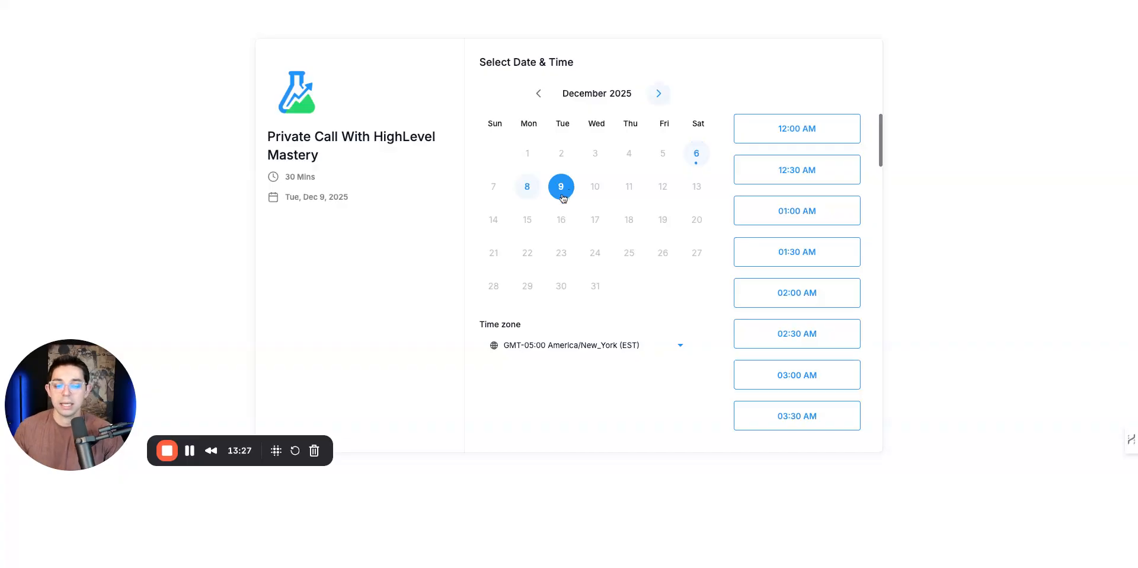
pyautogui.click(248, 1)
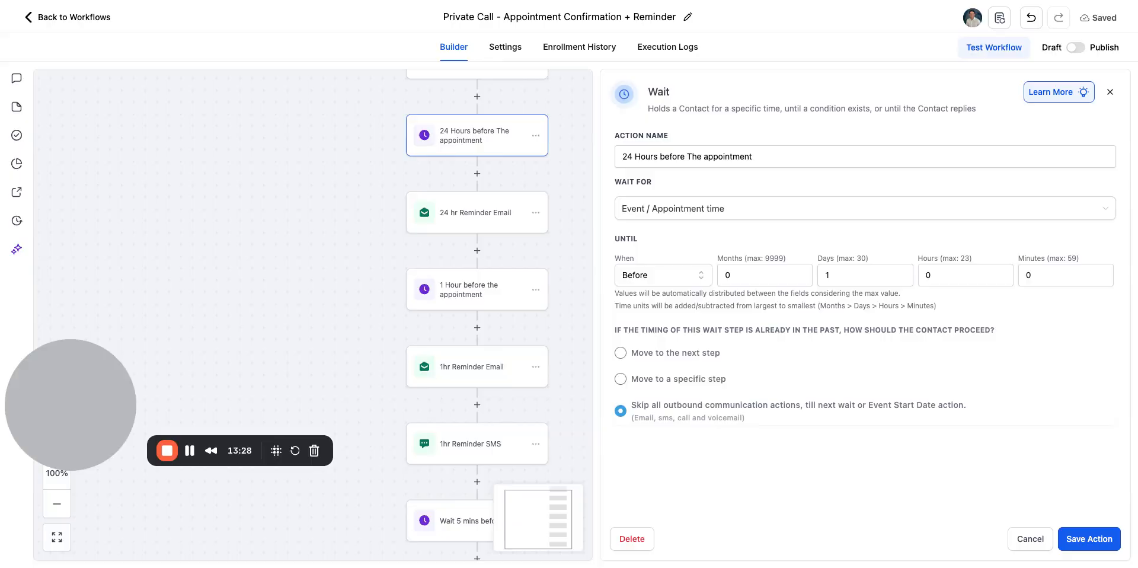
pyautogui.moveTo(388, 99); pyautogui.dragTo(343, 189)
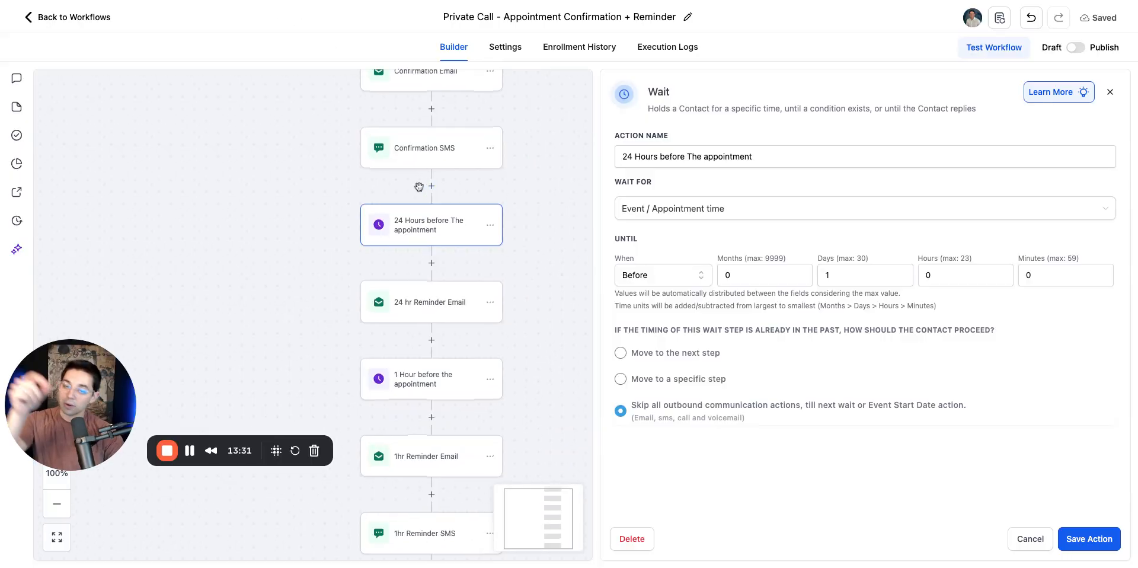
pyautogui.moveTo(424, 181); pyautogui.dragTo(397, 241)
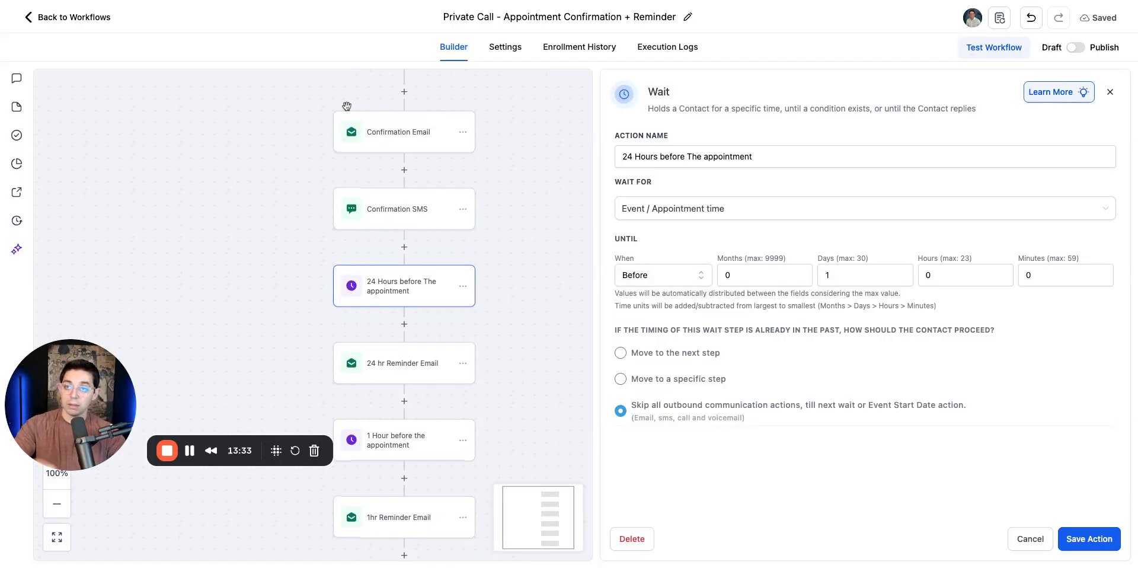
pyautogui.scroll(-2, 521, 243)
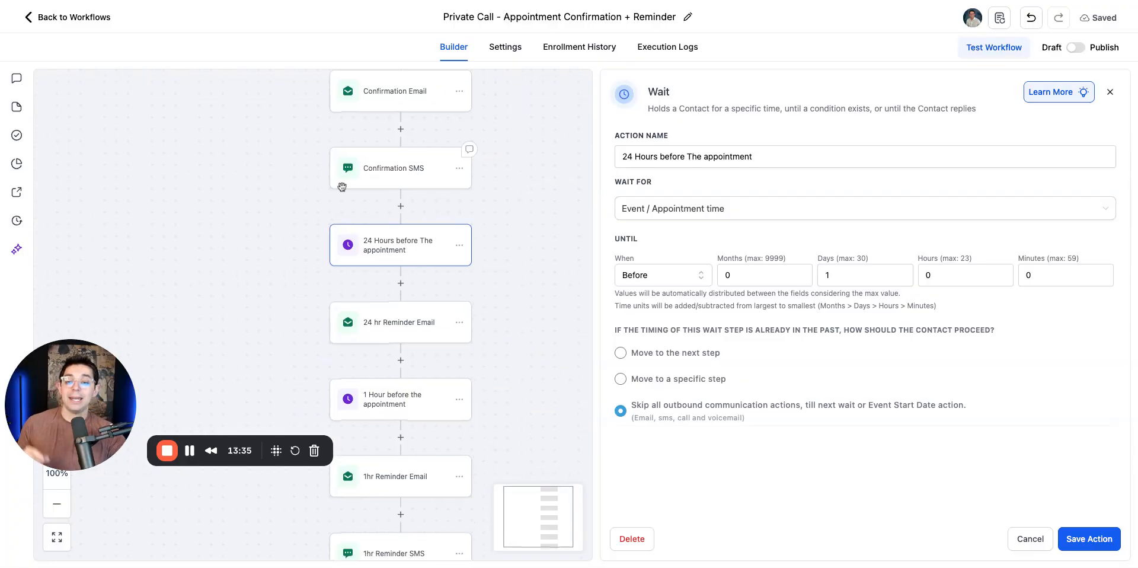
pyautogui.click(263, 1)
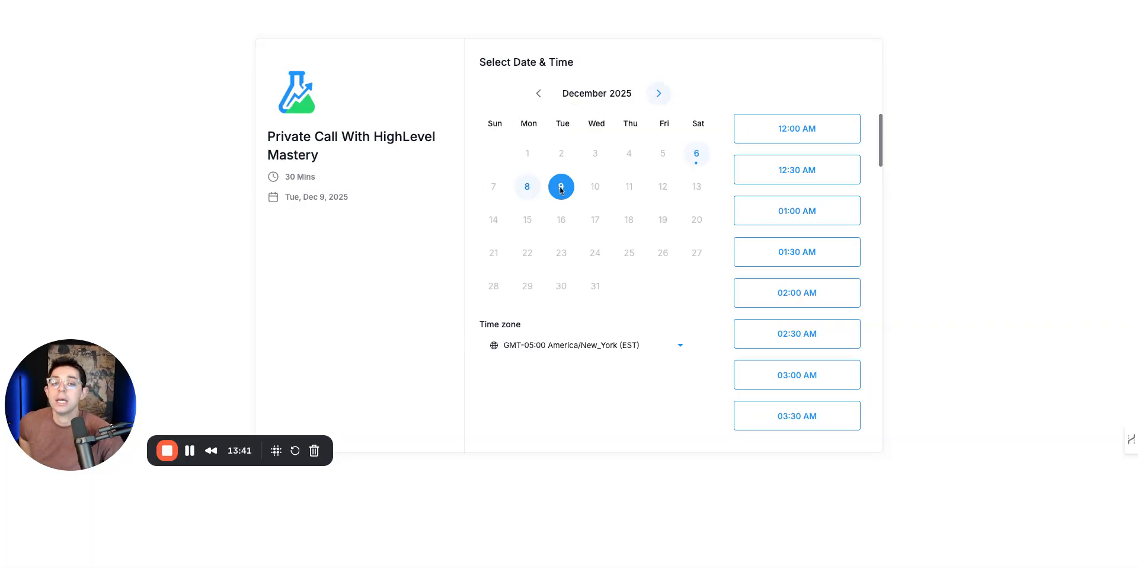
pyautogui.click(291, 1)
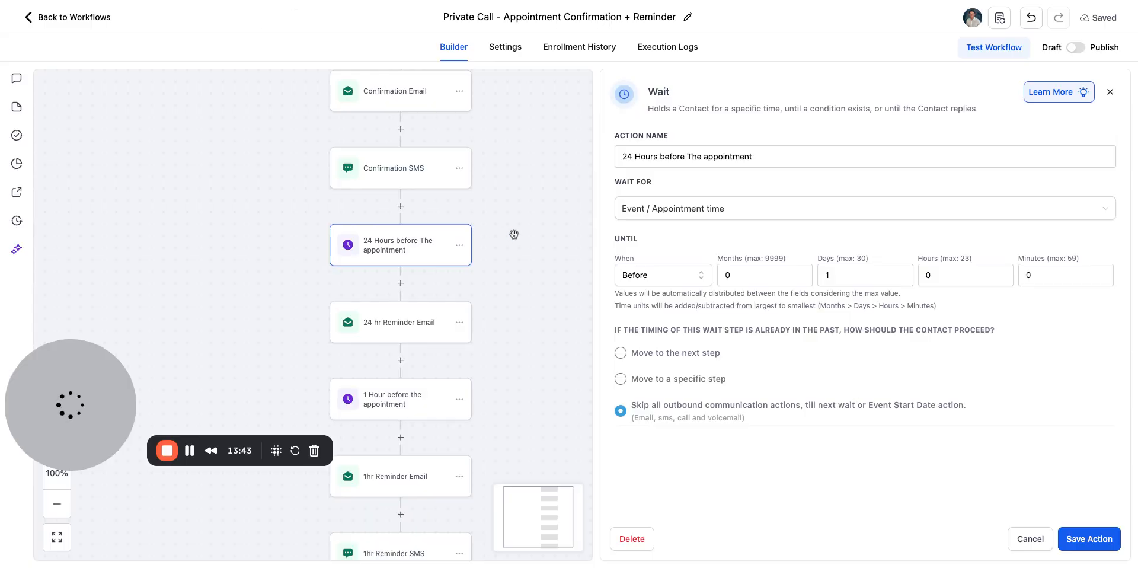
# Step: In the 24 hr Reminder Email message, add blank lines after the greeting and above the "When it is time" sentence
pyautogui.scroll(-1, 532, 259)
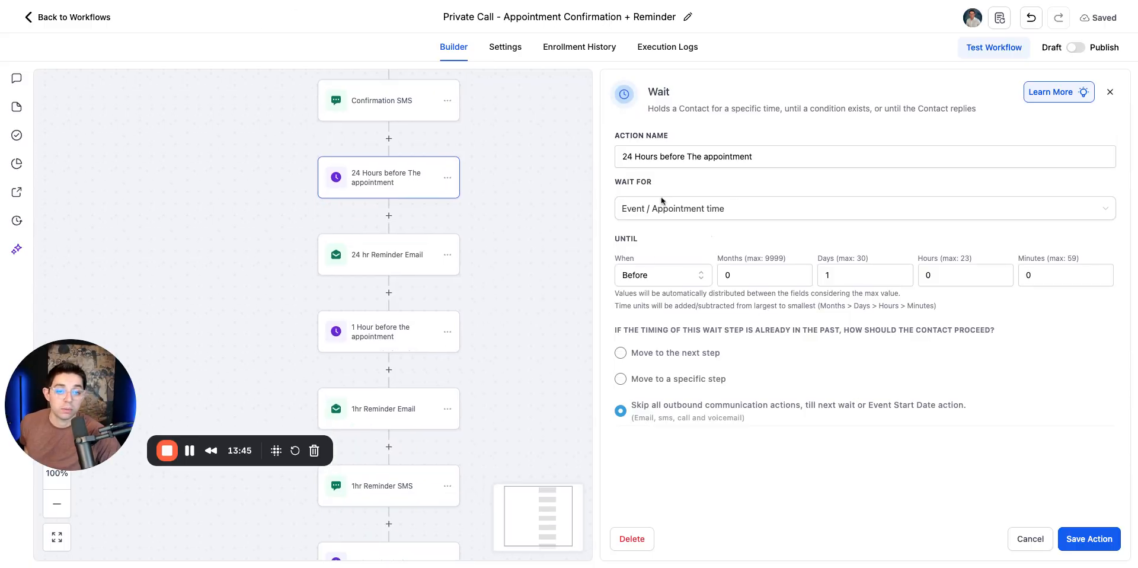
pyautogui.scroll(-1, 537, 258)
pyautogui.click(370, 207)
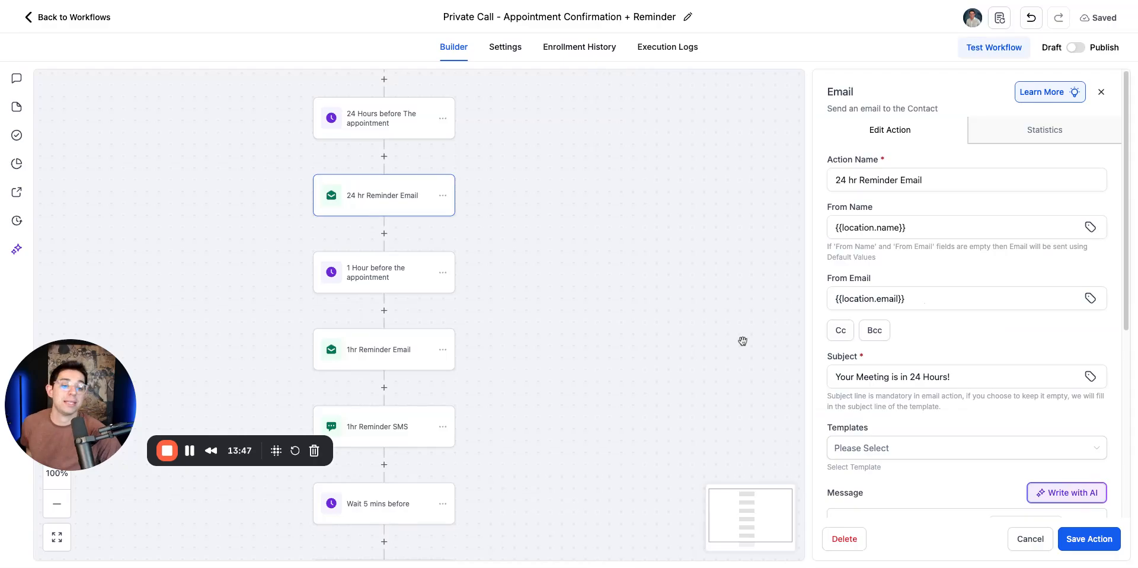
pyautogui.scroll(-1, 934, 397)
pyautogui.scroll(-3, 948, 368)
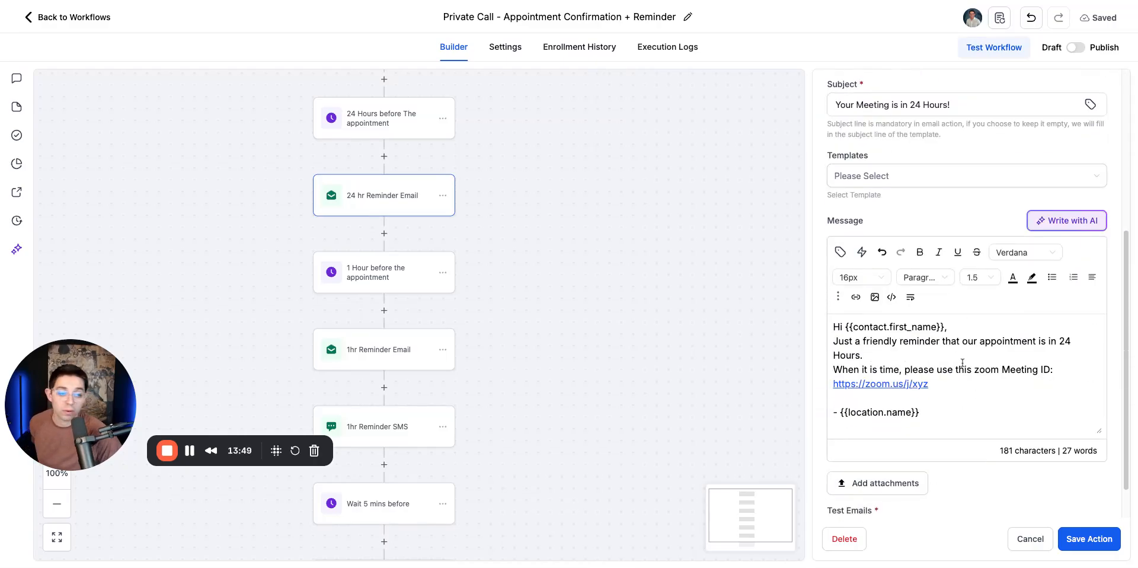
pyautogui.click(962, 328)
pyautogui.press('Return')
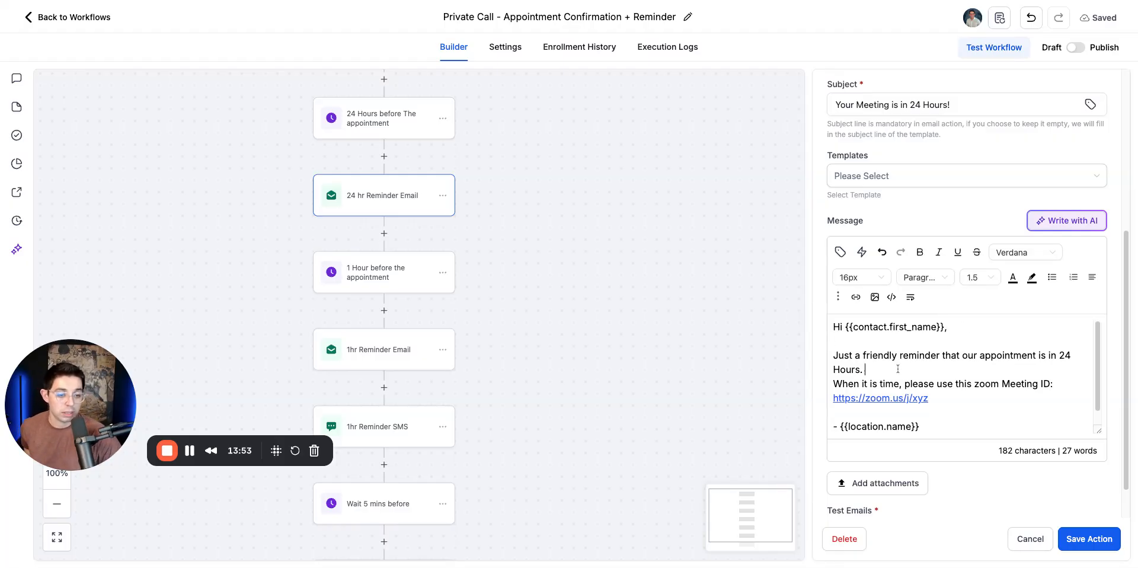
pyautogui.press('Return')
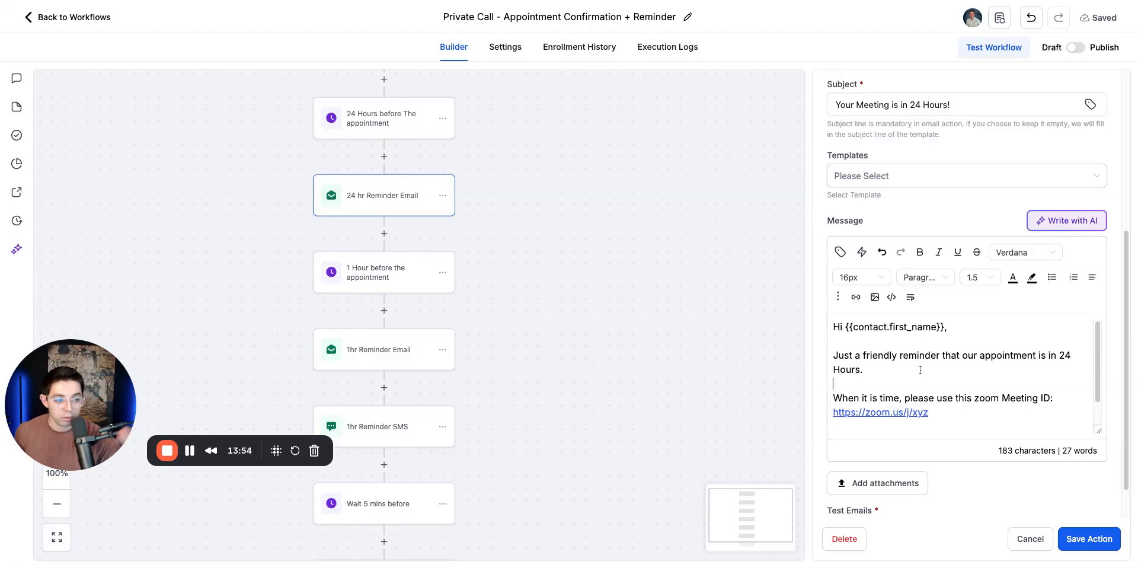
pyautogui.tripleClick(964, 417)
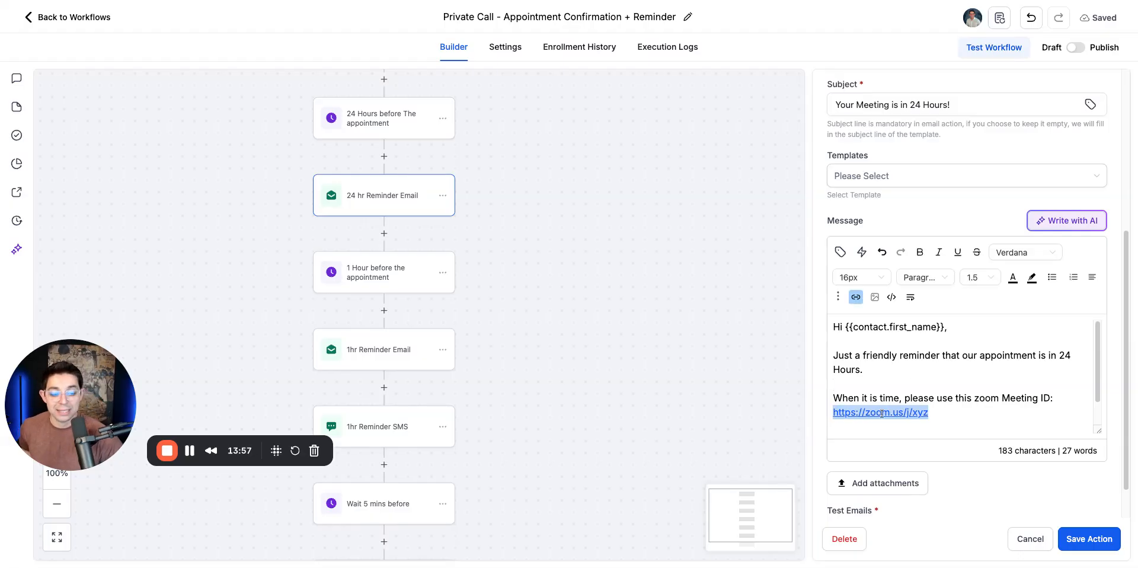
pyautogui.press('BackSpace')
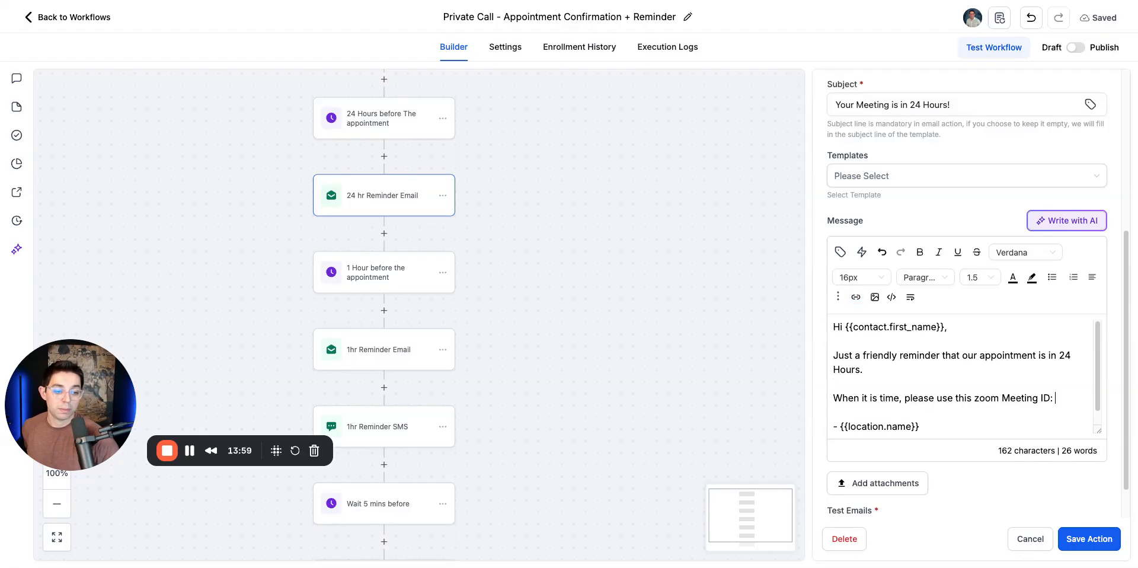
pyautogui.scroll(-1, 1063, 370)
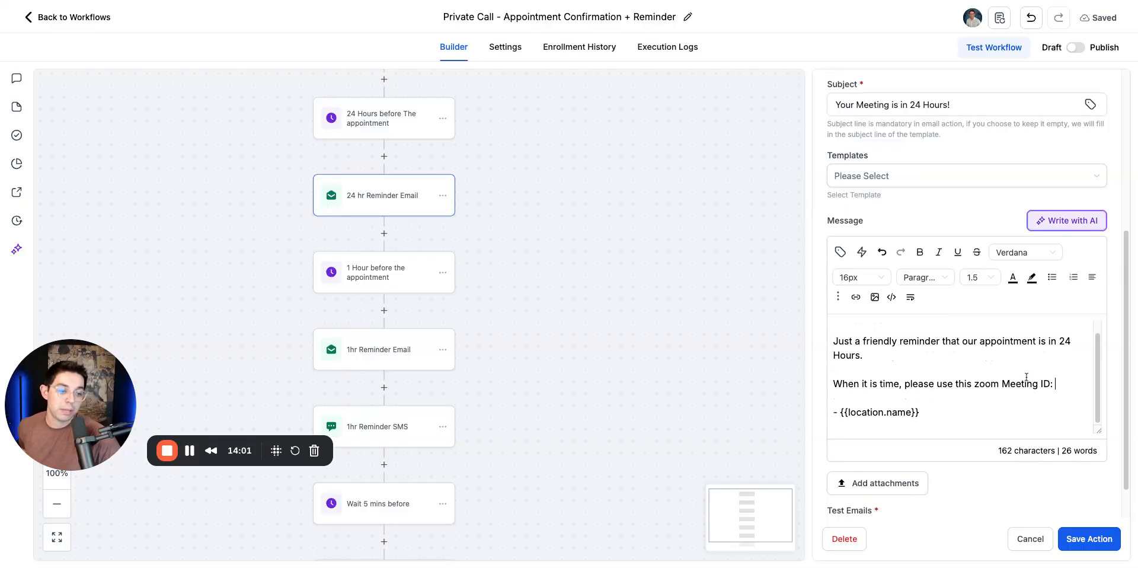
pyautogui.click(1054, 386)
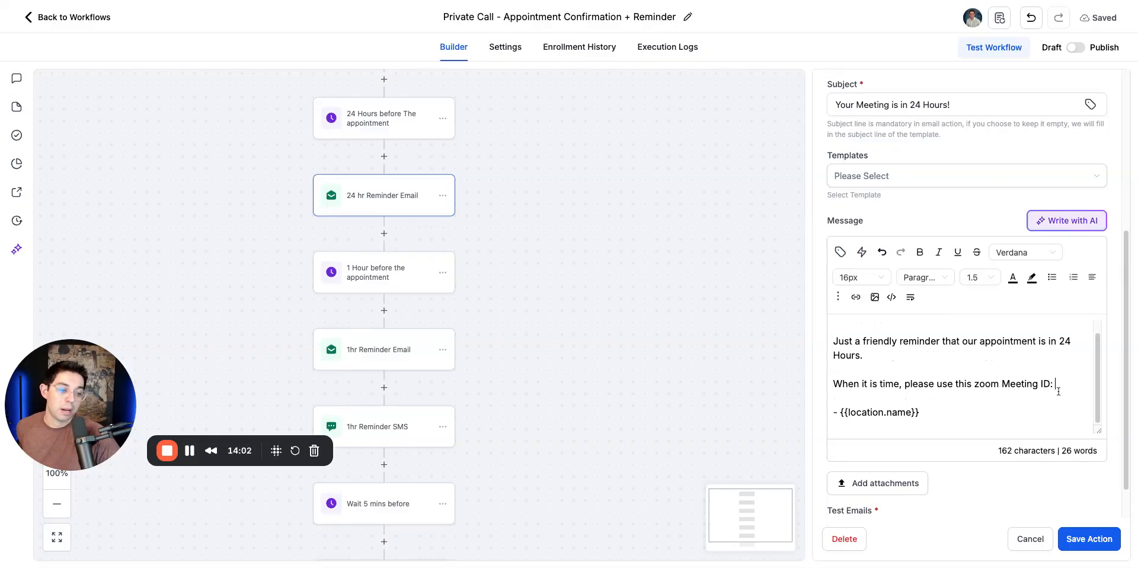
pyautogui.click(840, 252)
pyautogui.click(702, 194)
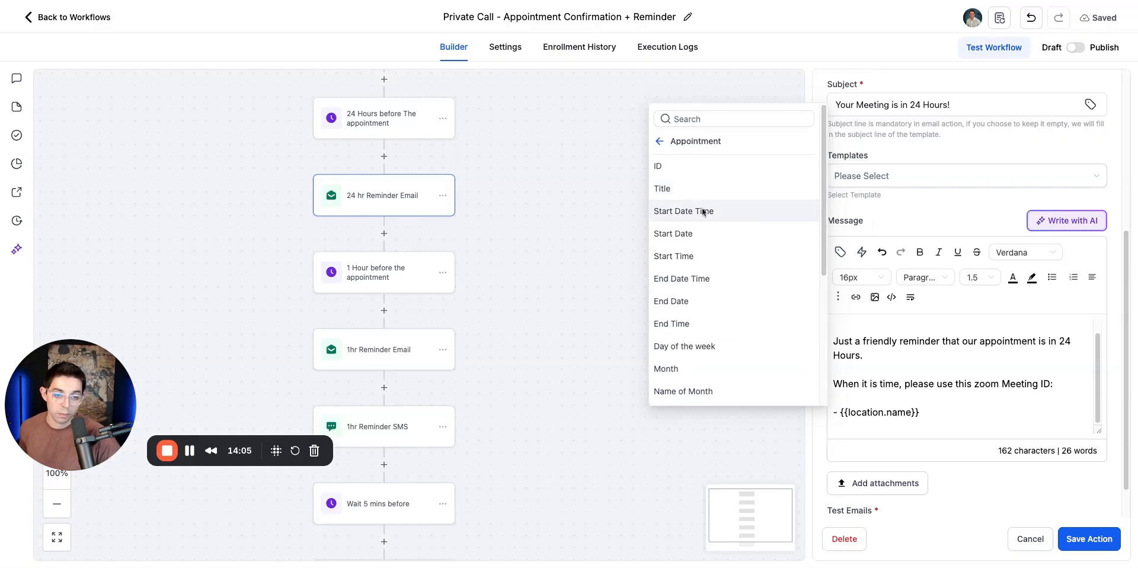
pyautogui.scroll(-3, 713, 335)
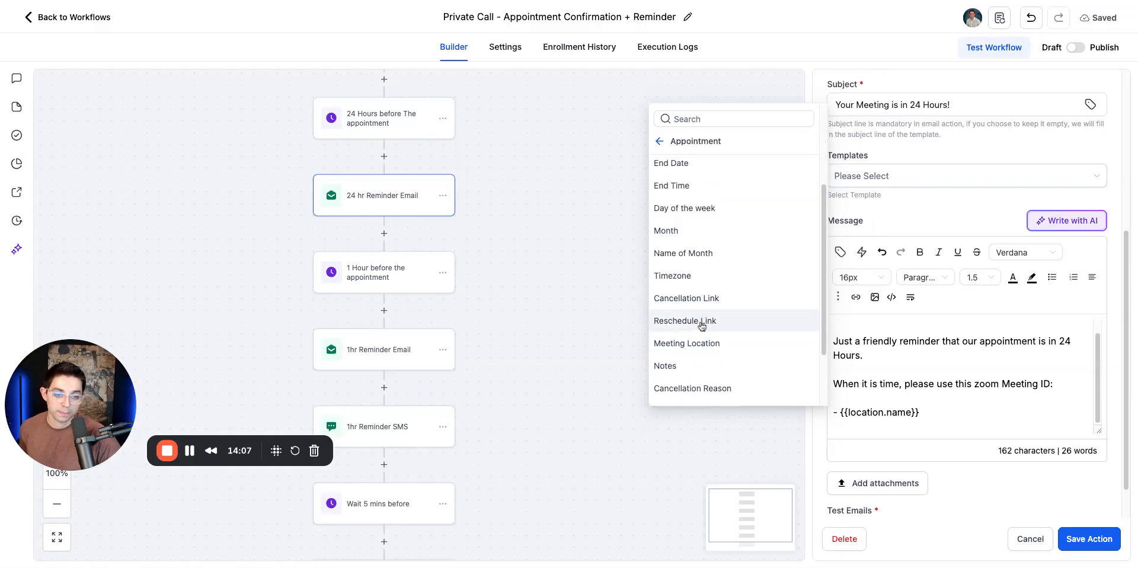
pyautogui.click(708, 343)
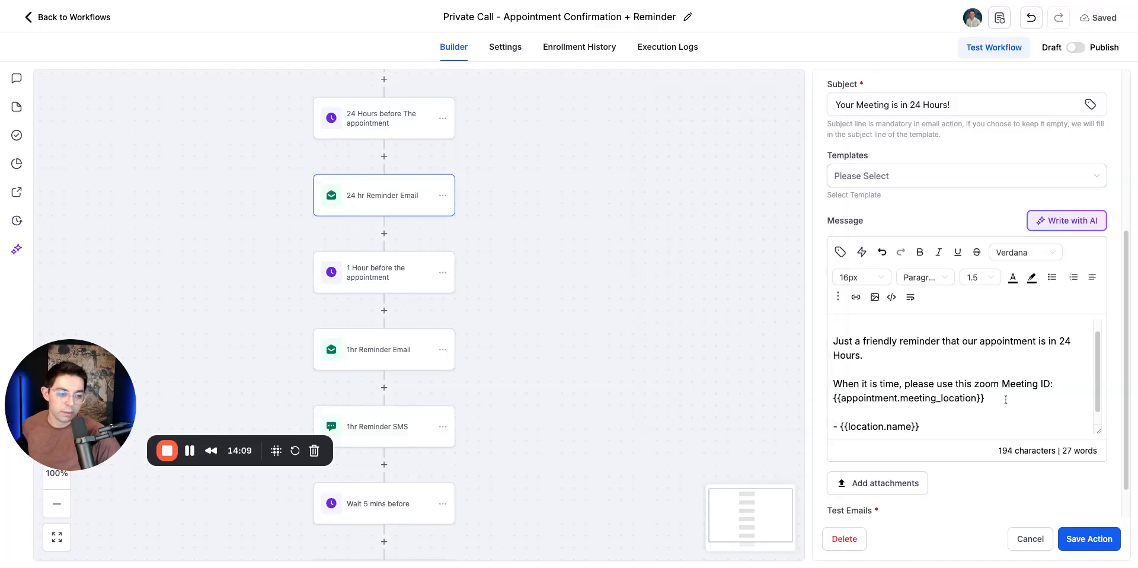
# Step: Copy {{appointment.meeting_location}} from the 24 hr Reminder Email message and save the action
pyautogui.moveTo(1007, 400); pyautogui.dragTo(832, 398)
pyautogui.hotkey('ctrl', 'c')
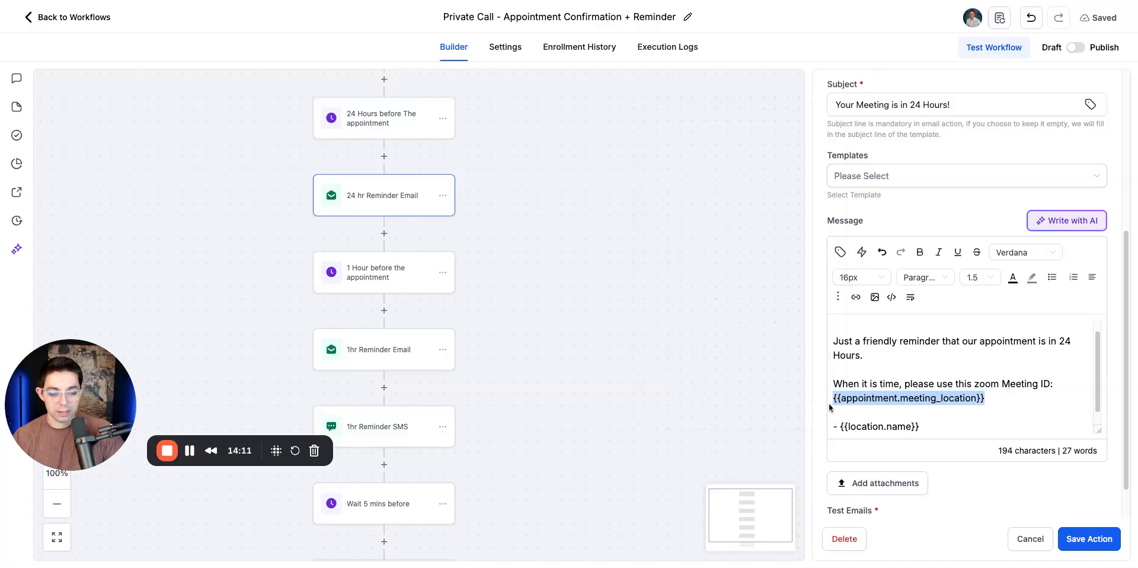
pyautogui.click(1089, 538)
# Step: In the 1hr Reminder Email message, replace the Zoom link with the copied {{appointment.meeting_location}} value
pyautogui.click(483, 252)
pyautogui.scroll(-5, 948, 333)
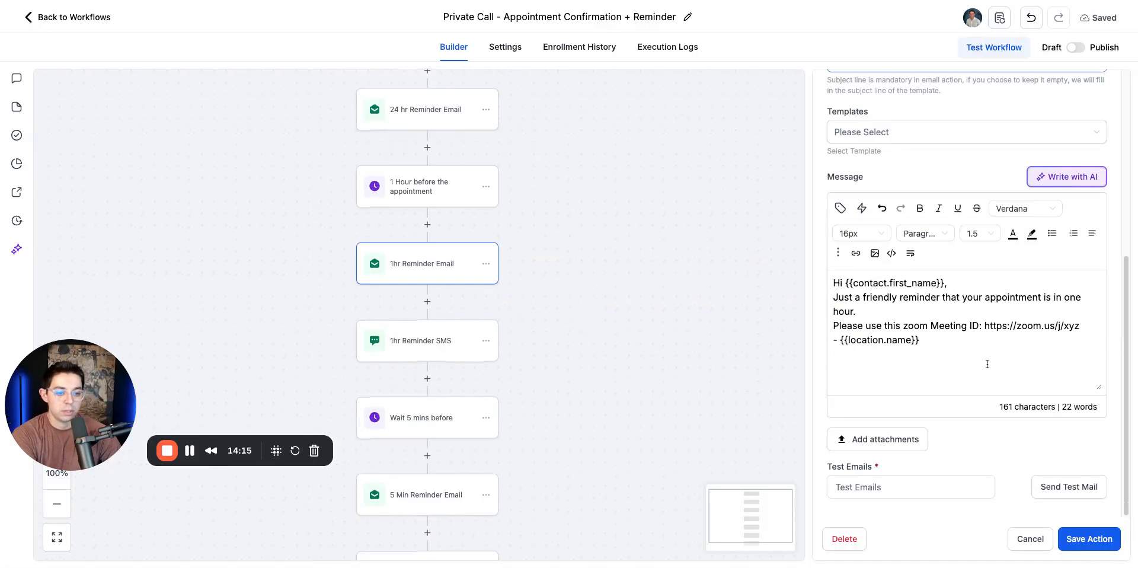
pyautogui.moveTo(1079, 325); pyautogui.dragTo(983, 326)
pyautogui.hotkey('ctrl', 'v')
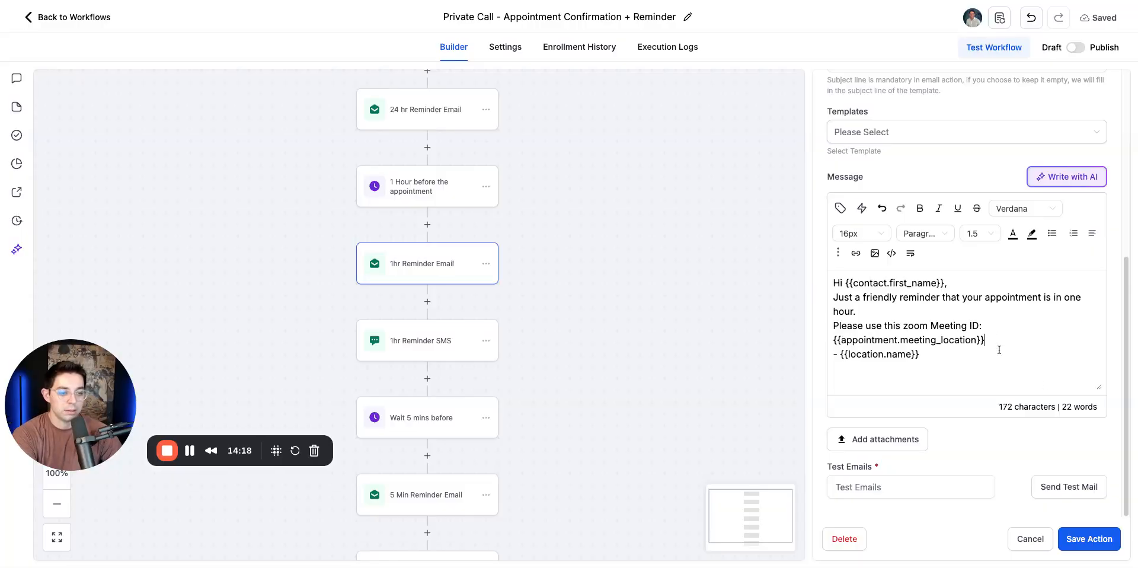
# Step: Add blank lines after the greeting, above "Please use this zoom Meeting ID" and above the signature in the 1hr Reminder Email, and save it
pyautogui.click(977, 288)
pyautogui.press('Return')
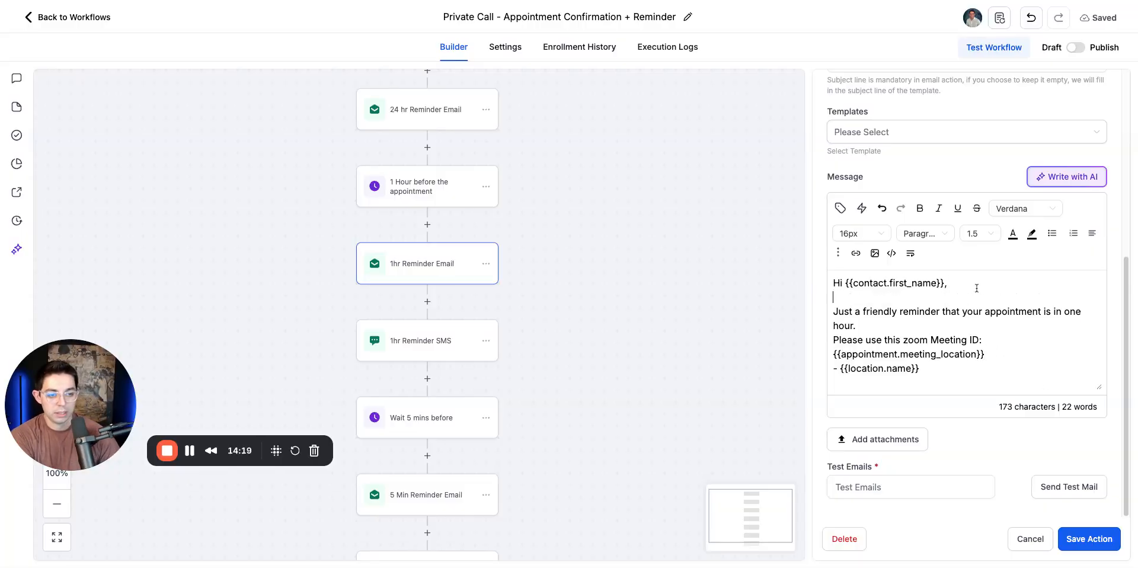
pyautogui.click(994, 354)
pyautogui.press('Return')
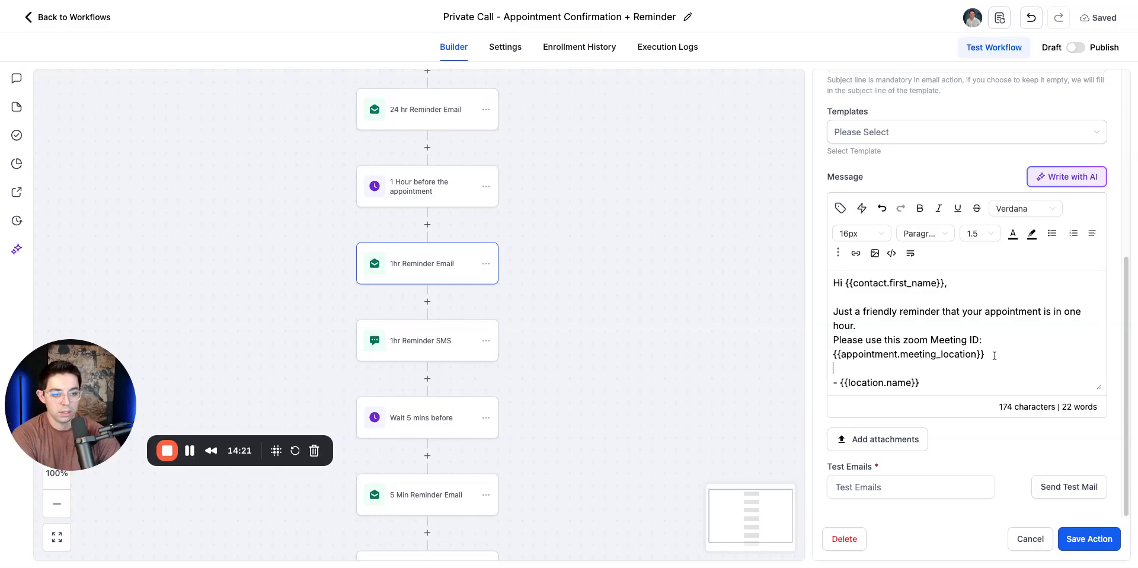
pyautogui.click(836, 341)
pyautogui.press('Return')
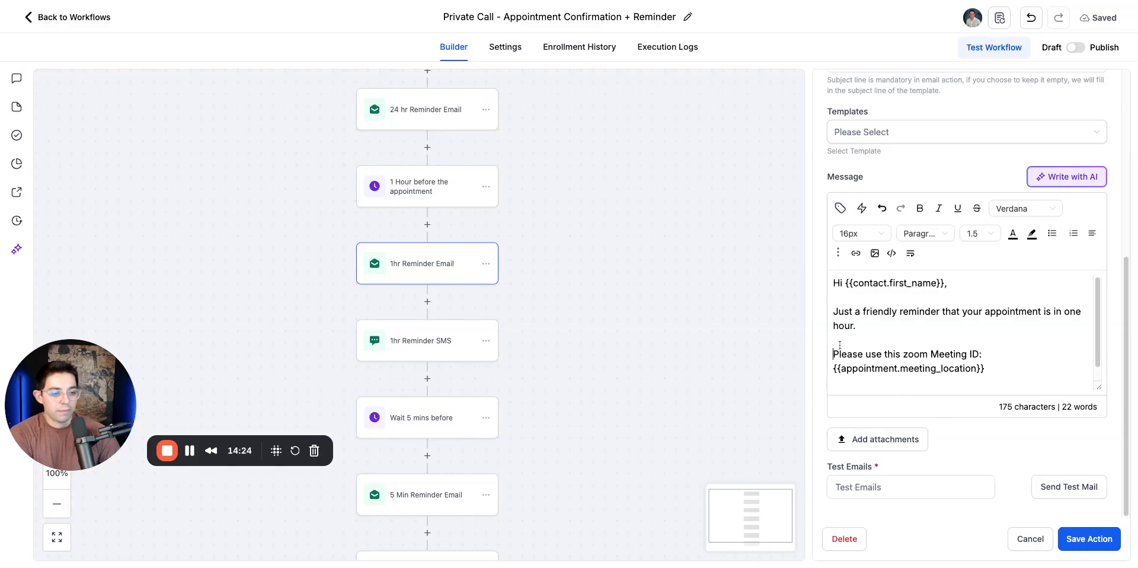
pyautogui.click(1102, 534)
# Step: In the 1hr Reminder SMS, insert "Meeting Location: {{appointment.meeting_location}}" after "in one hour." and separate the signature with a blank line
pyautogui.scroll(-2, 557, 320)
pyautogui.click(422, 287)
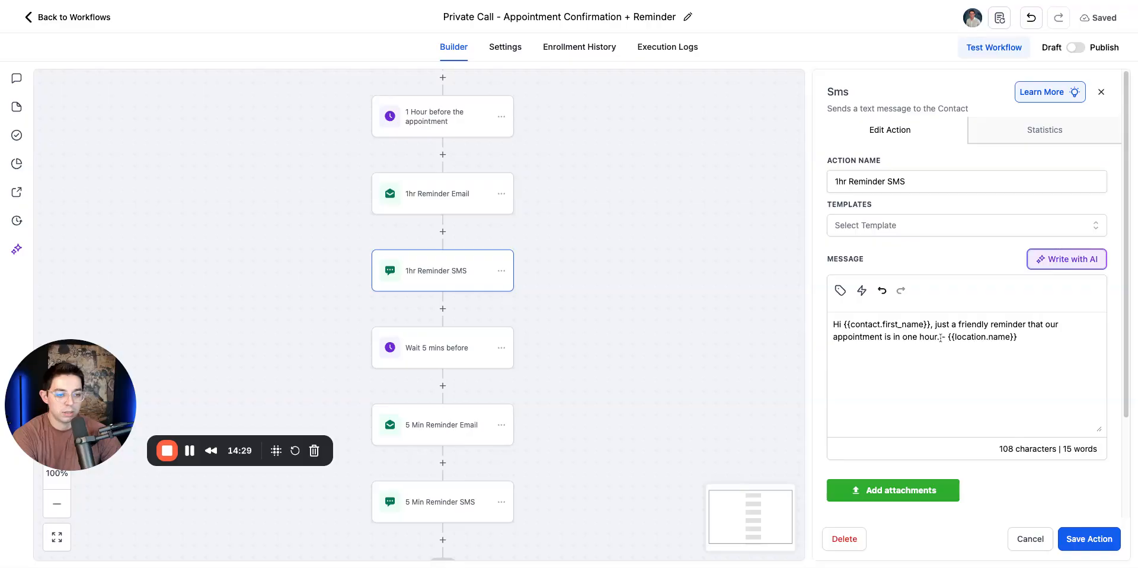
pyautogui.press('Right')
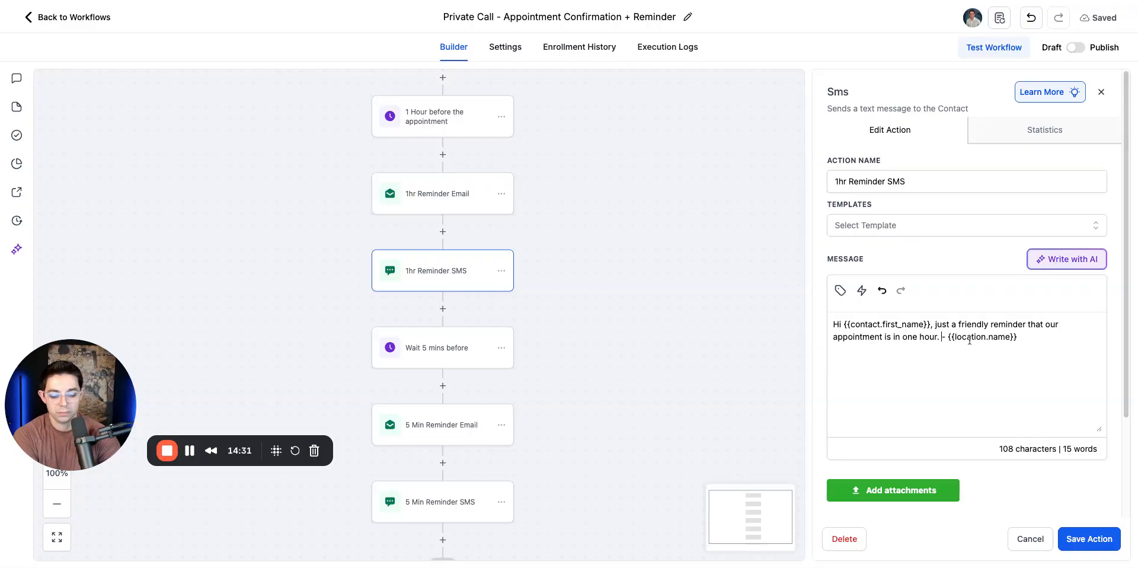
pyautogui.write('Meeting ')
pyautogui.write('Location:')
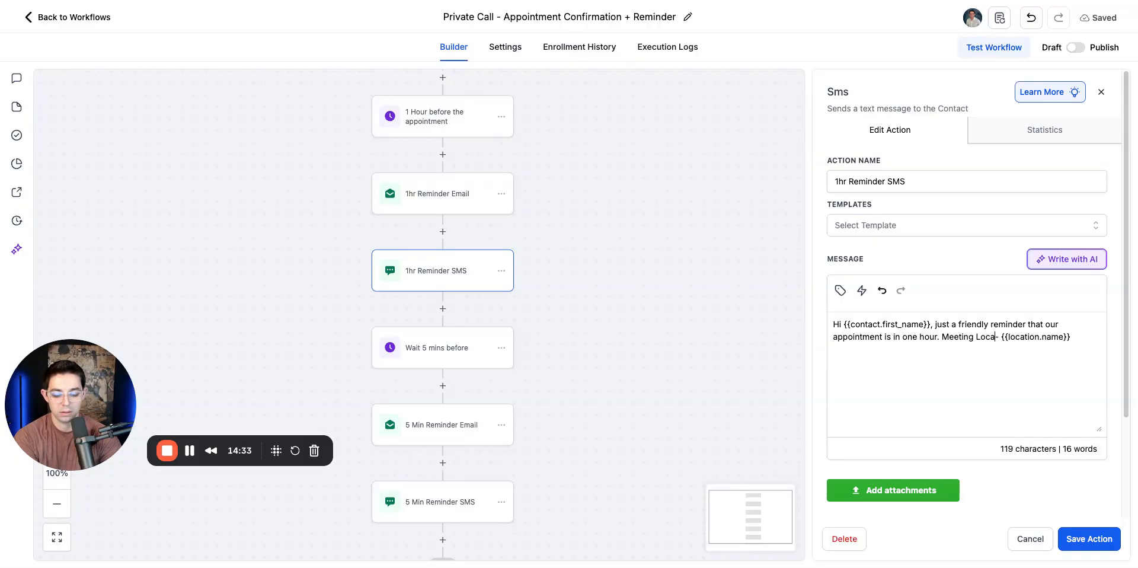
pyautogui.hotkey('ctrl', 'v')
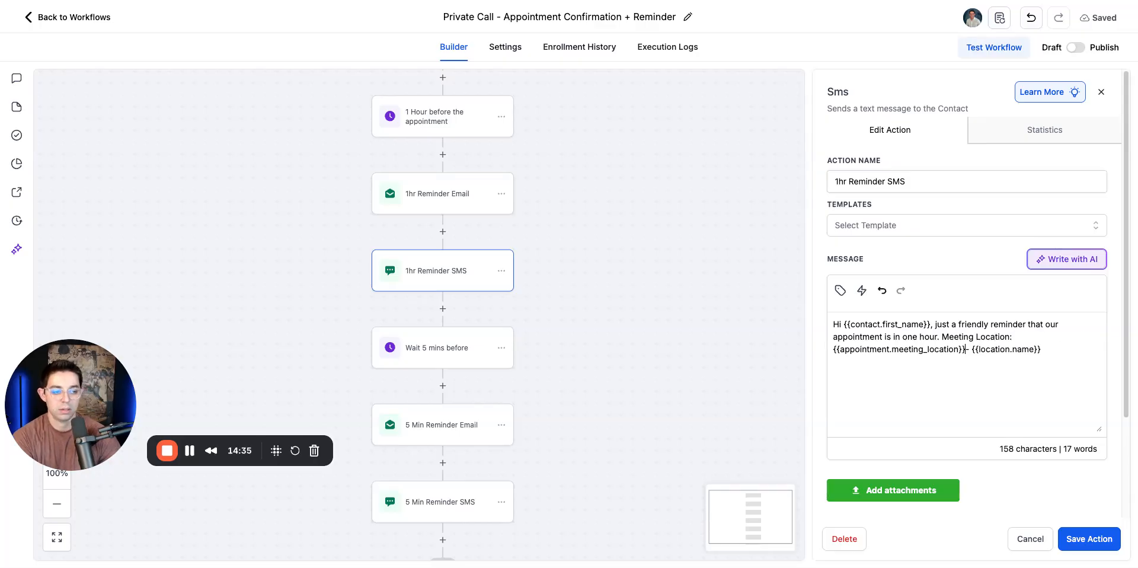
pyautogui.press('Return')
pyautogui.press('Return')
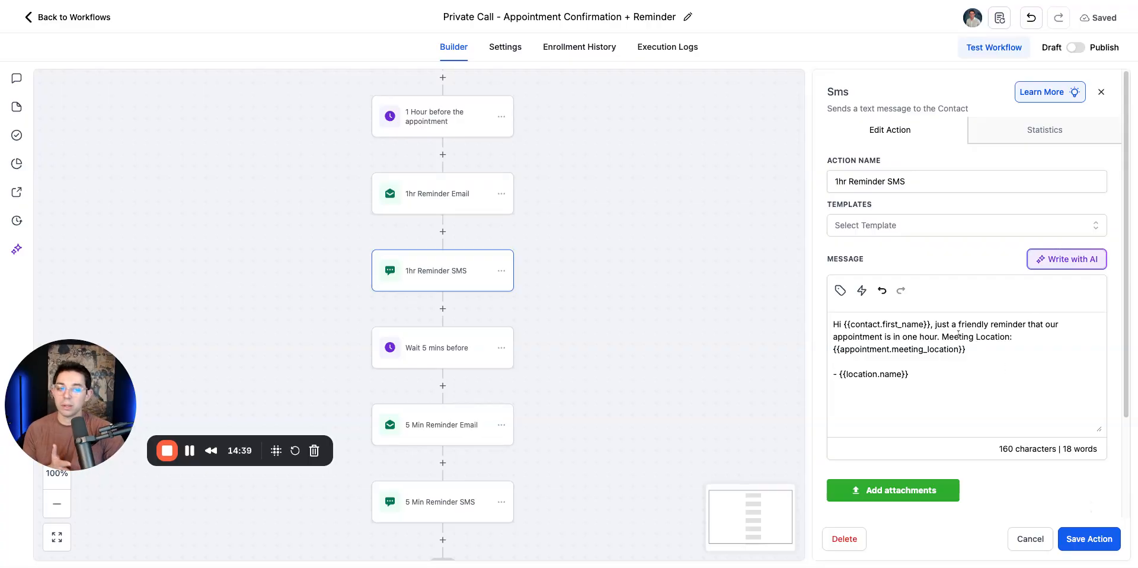
# Step: Remove "Meeting Location:" from the 1hr Reminder SMS and add "when the time comes." after the {{appointment.meeting_location}} value
pyautogui.moveTo(942, 335); pyautogui.dragTo(966, 349)
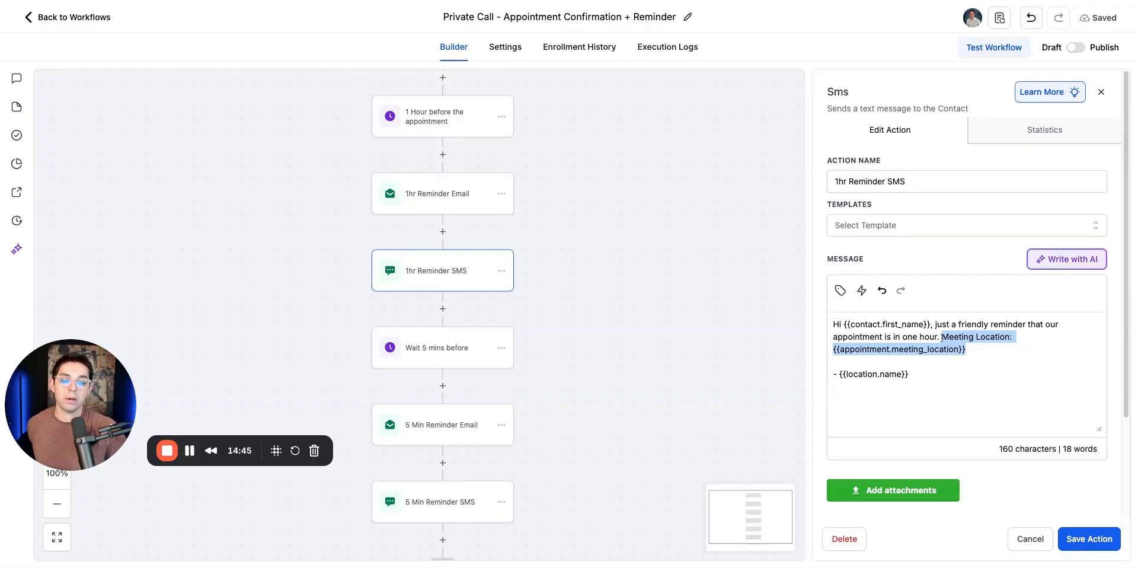
pyautogui.moveTo(941, 337); pyautogui.dragTo(1016, 337)
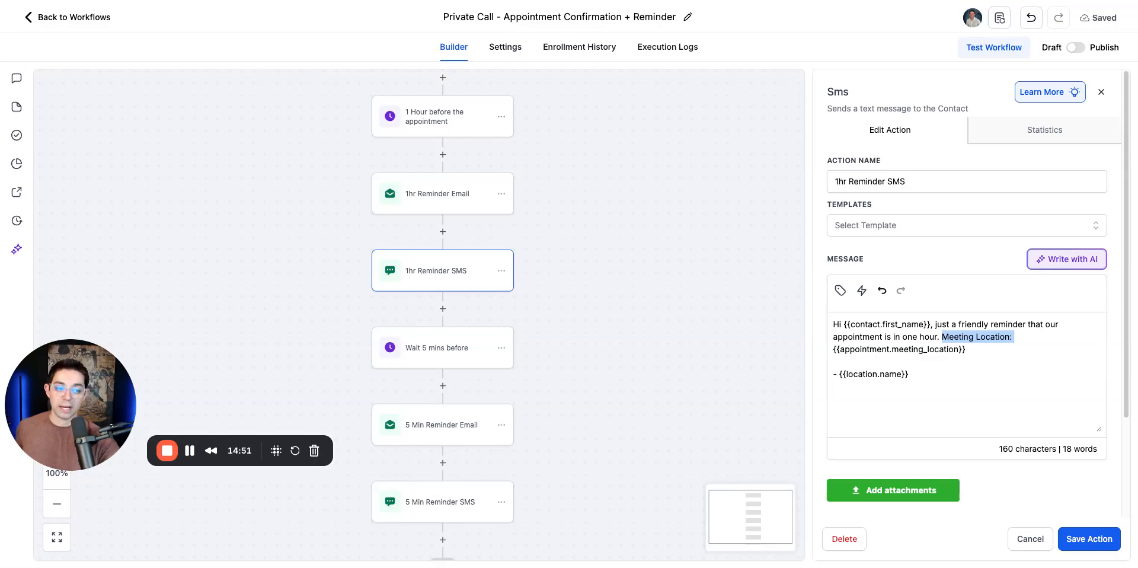
pyautogui.press('BackSpace')
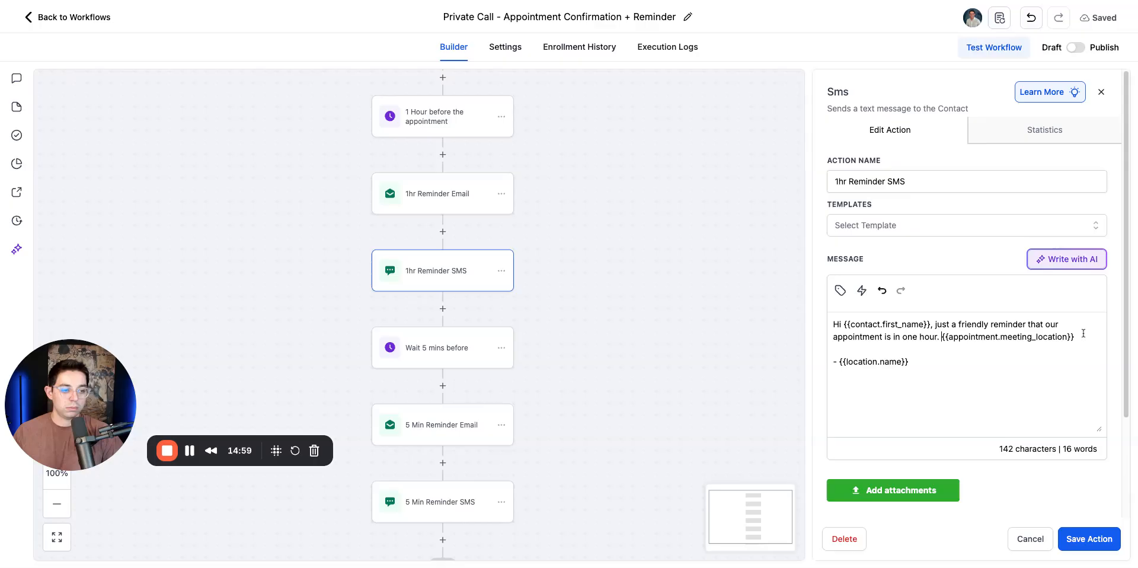
pyautogui.write('when the t')
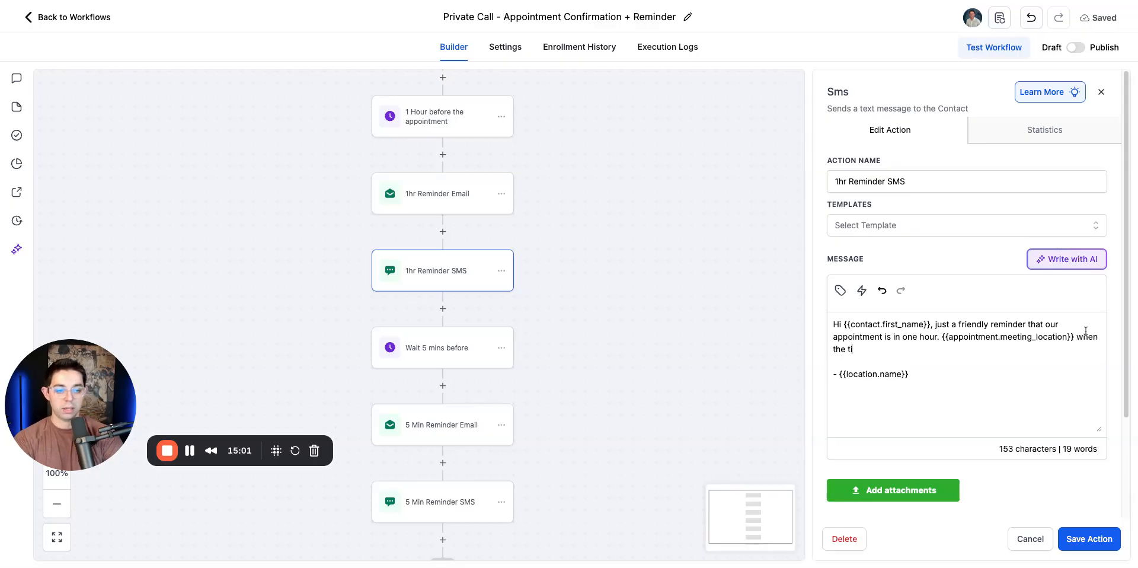
pyautogui.write('ime comes')
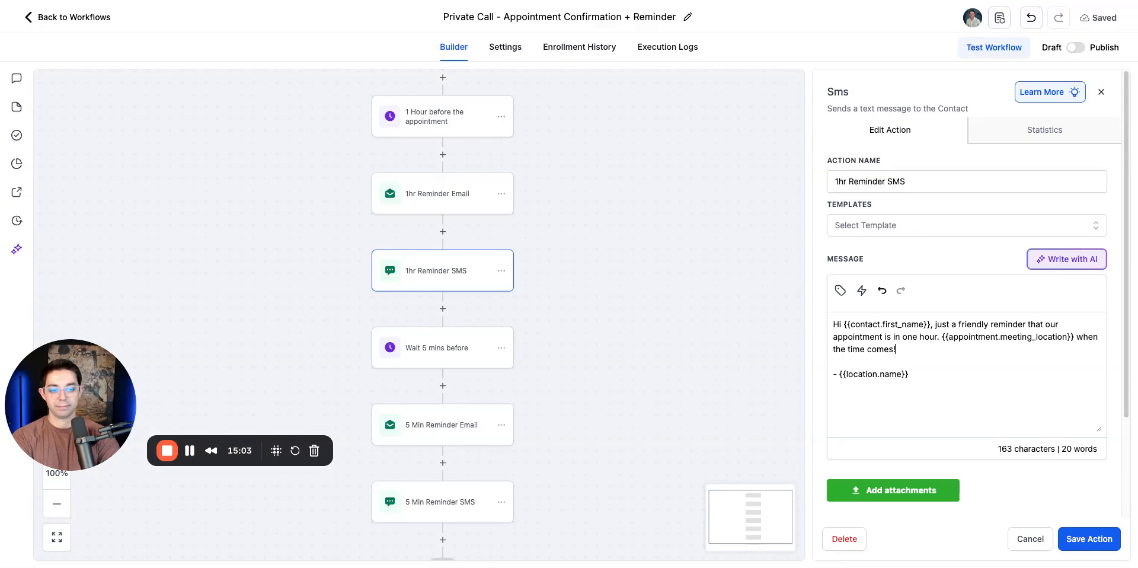
pyautogui.write('!')
pyautogui.press('Return')
pyautogui.press('Return')
pyautogui.press('BackSpace')
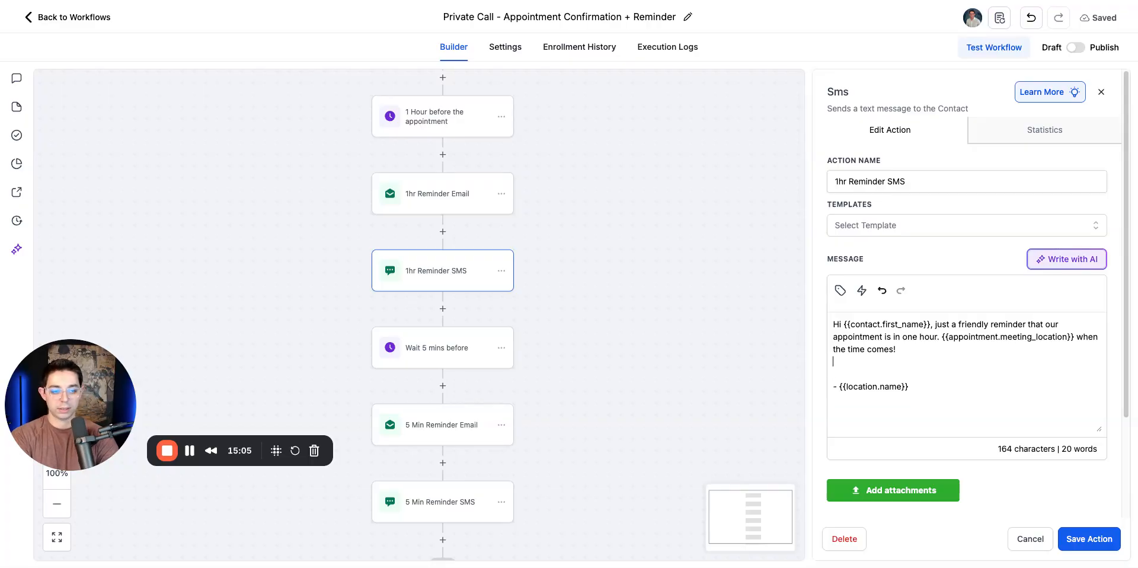
pyautogui.press('BackSpace')
pyautogui.press('BackSpace')
pyautogui.write('.')
# Step: Add a "Talk soon!" paragraph to the 1hr Reminder SMS, with the signature on the line directly below it
pyautogui.press('Return')
pyautogui.press('Return')
pyautogui.write('R')
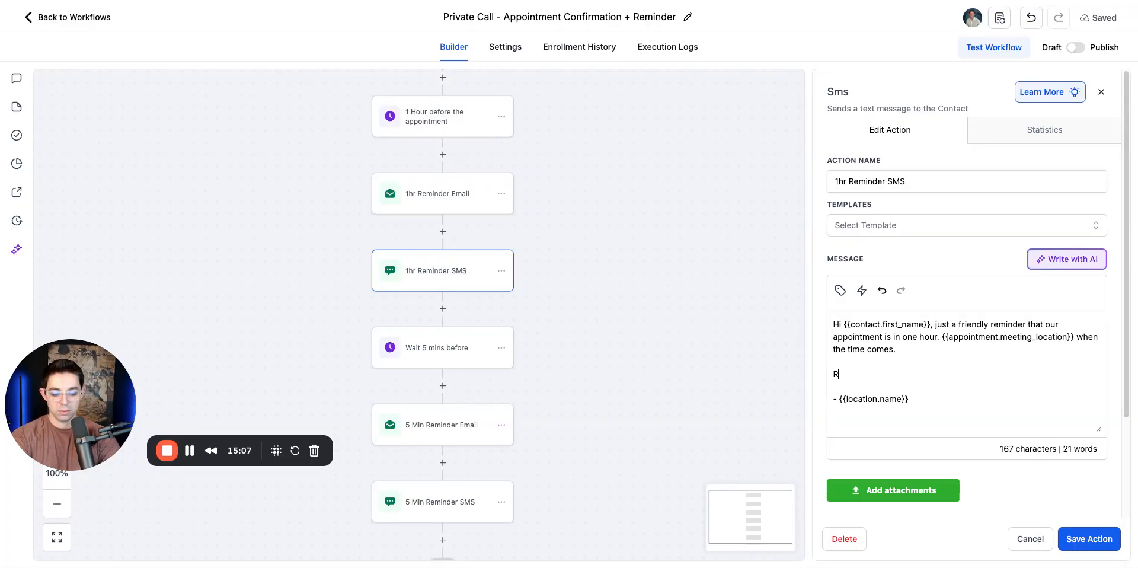
pyautogui.write('alk son=')
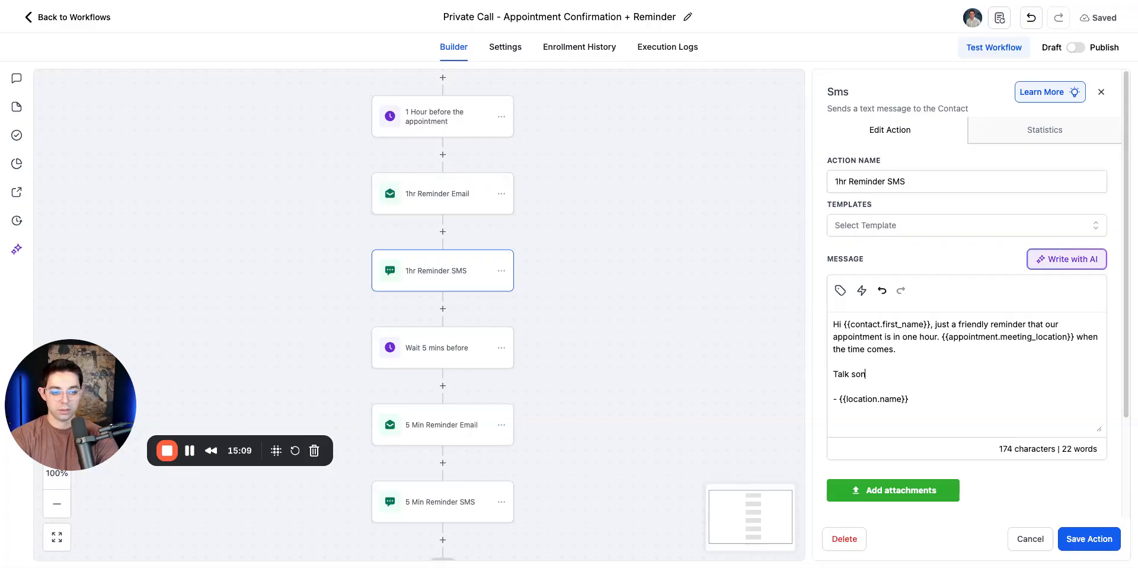
pyautogui.press('BackSpace')
pyautogui.press('BackSpace')
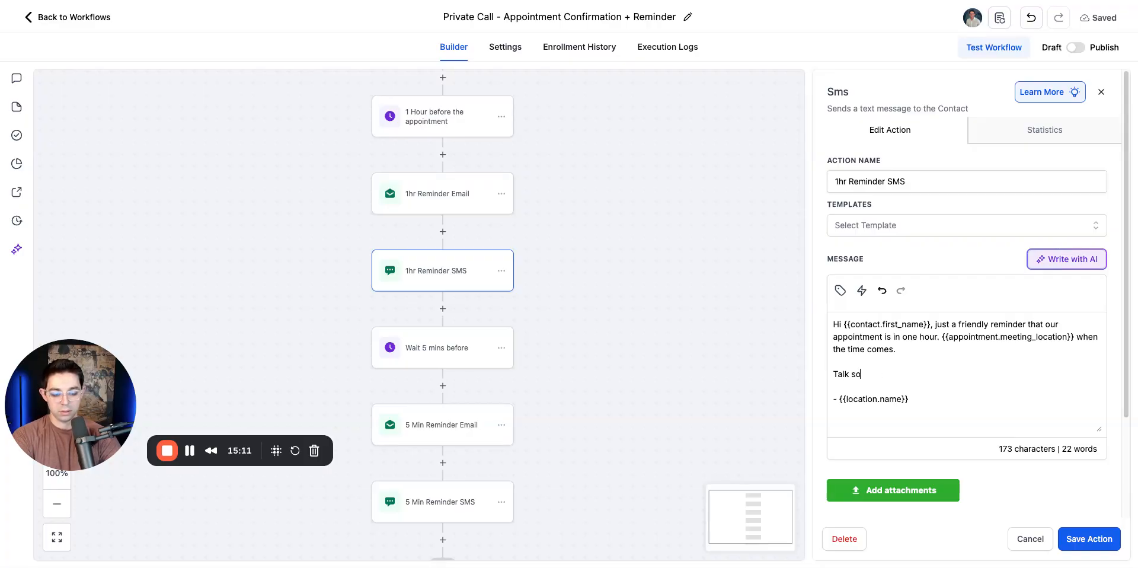
pyautogui.write('on!')
pyautogui.press('Delete')
pyautogui.press('Delete')
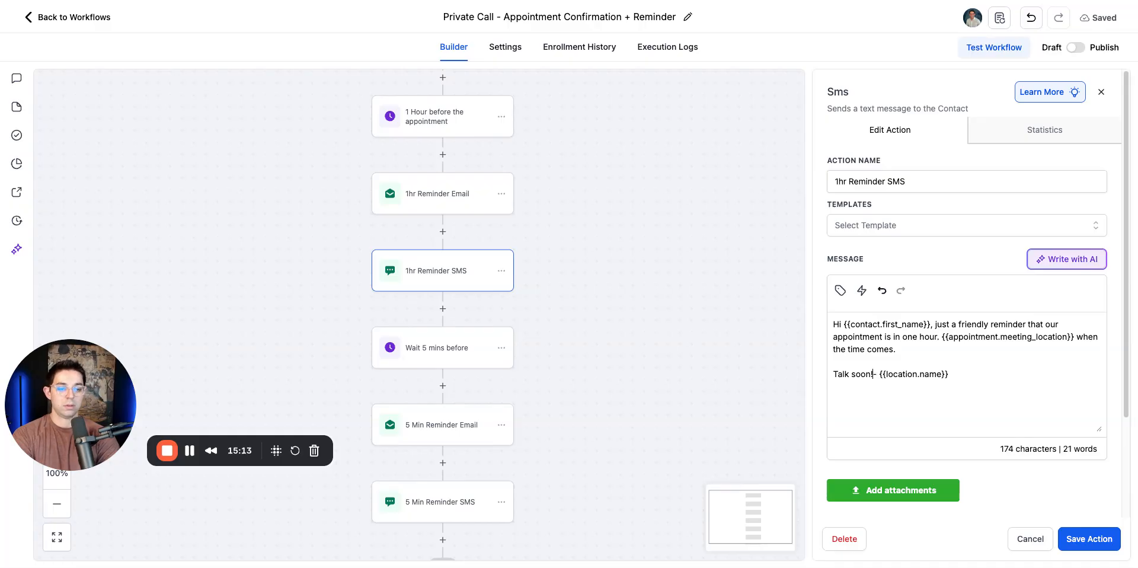
pyautogui.press('Return')
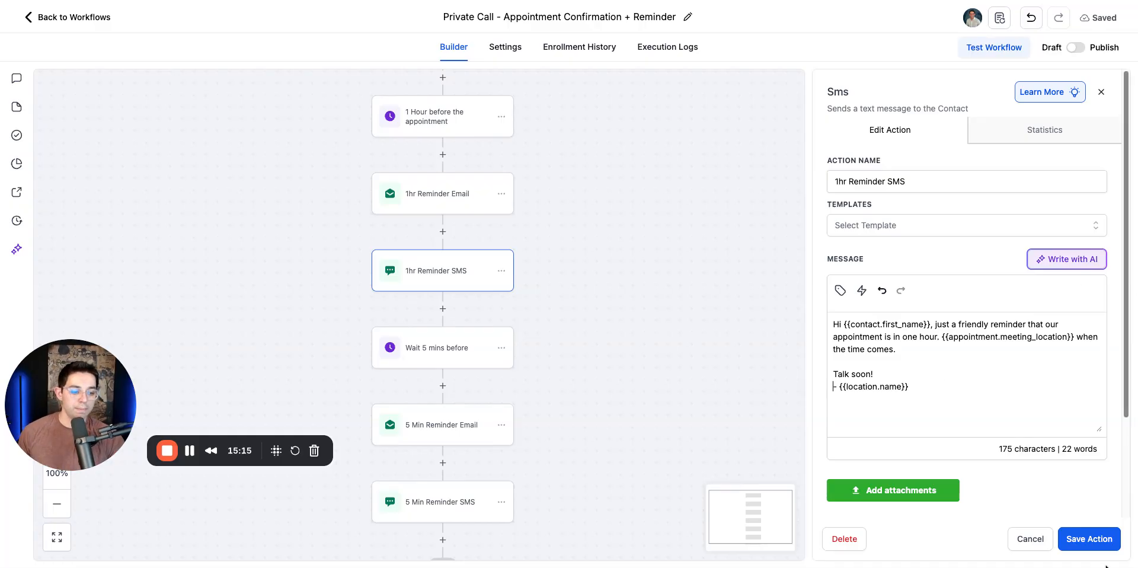
# Step: Replace the {{location.name}} signature in the 1hr Reminder SMS with "- {{user.name}}" using the User custom values, and save the action
pyautogui.tripleClick(931, 382)
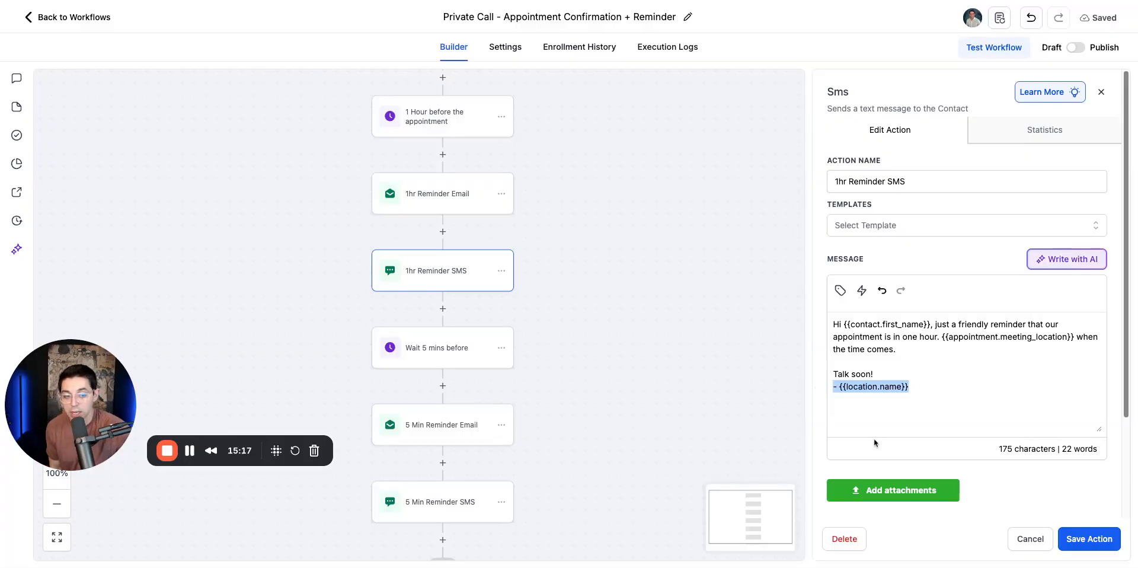
pyautogui.click(856, 296)
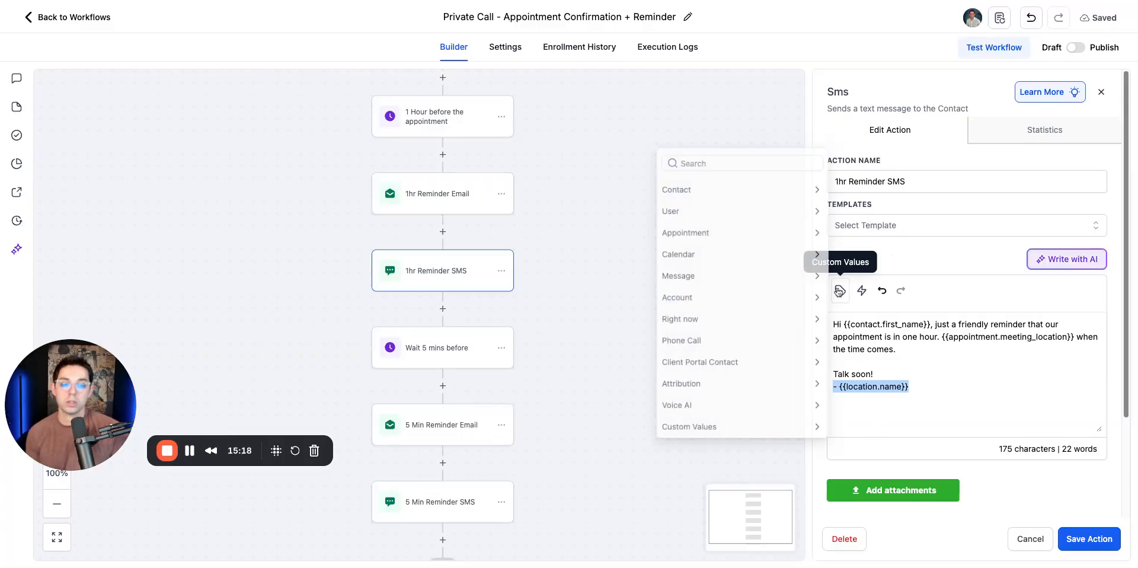
pyautogui.click(684, 207)
pyautogui.click(677, 223)
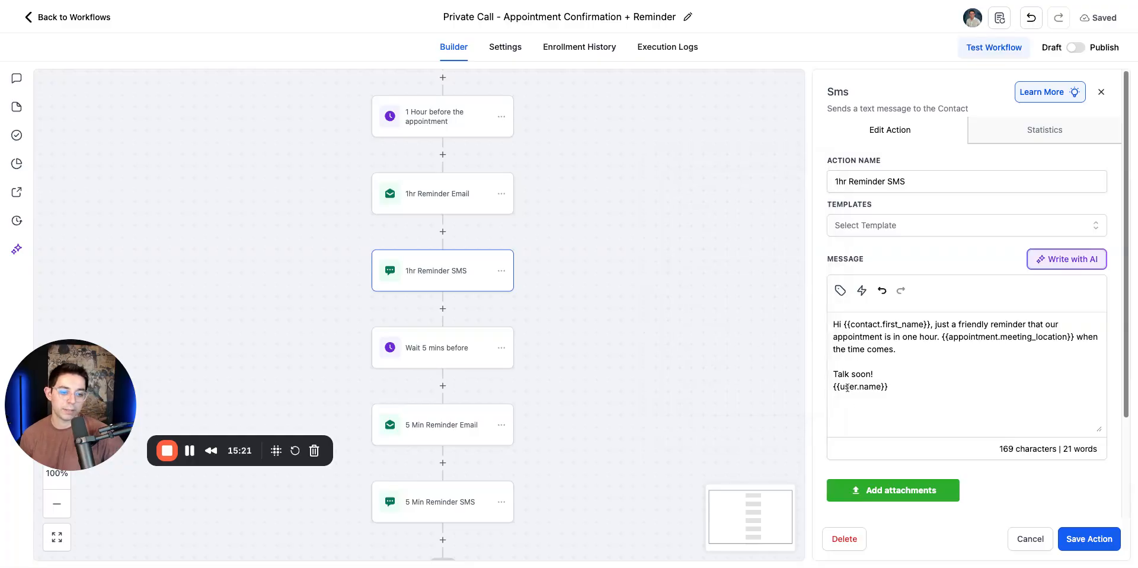
pyautogui.write('-')
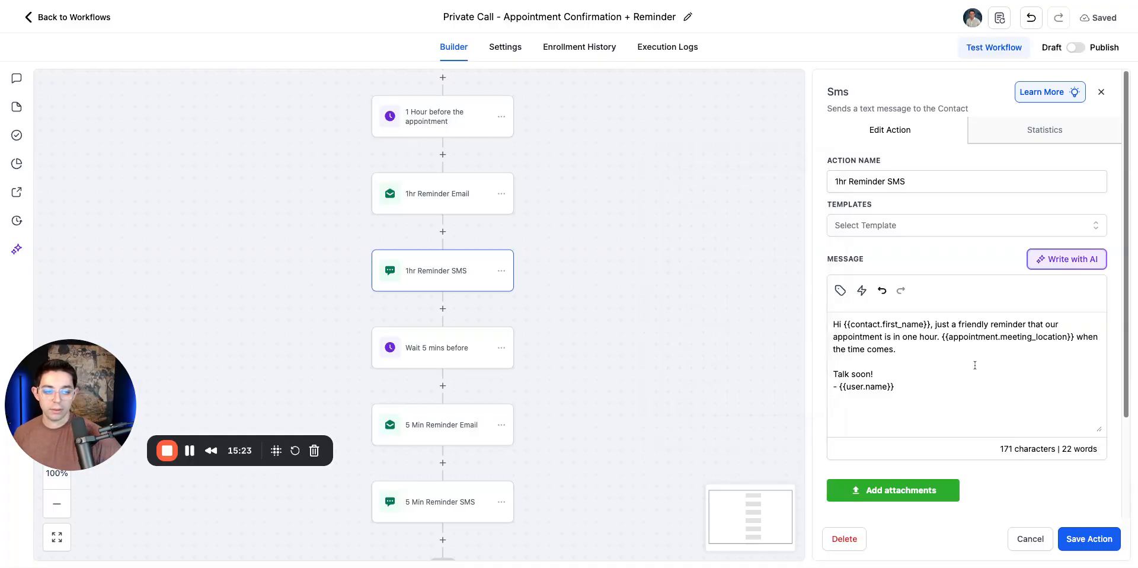
pyautogui.click(1087, 538)
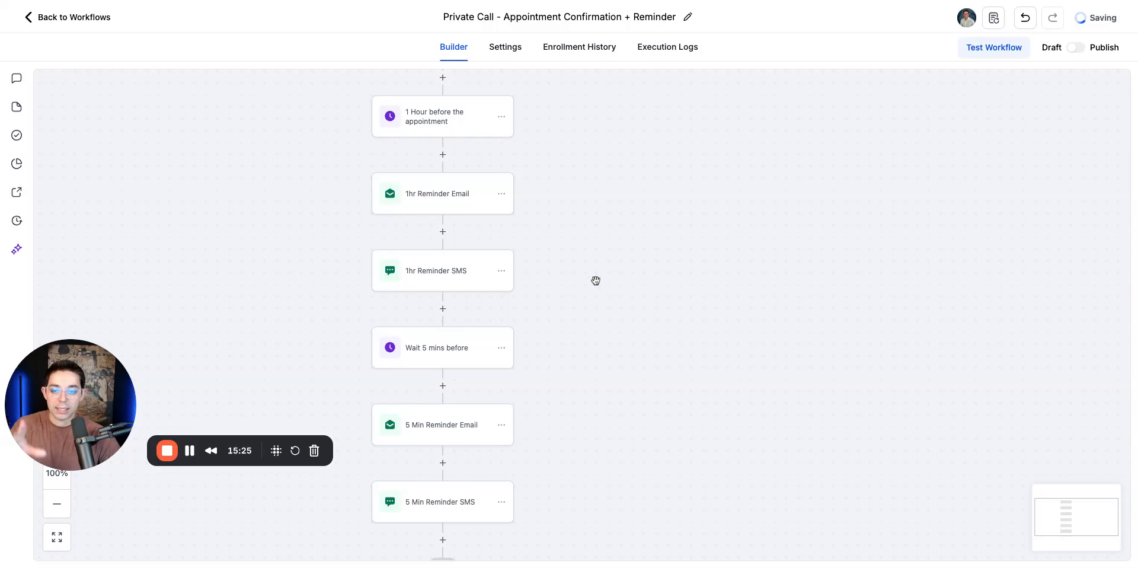
# Step: Copy {{appointment.meeting_location}} from the 1hr Reminder Email message
pyautogui.scroll(5, 595, 280)
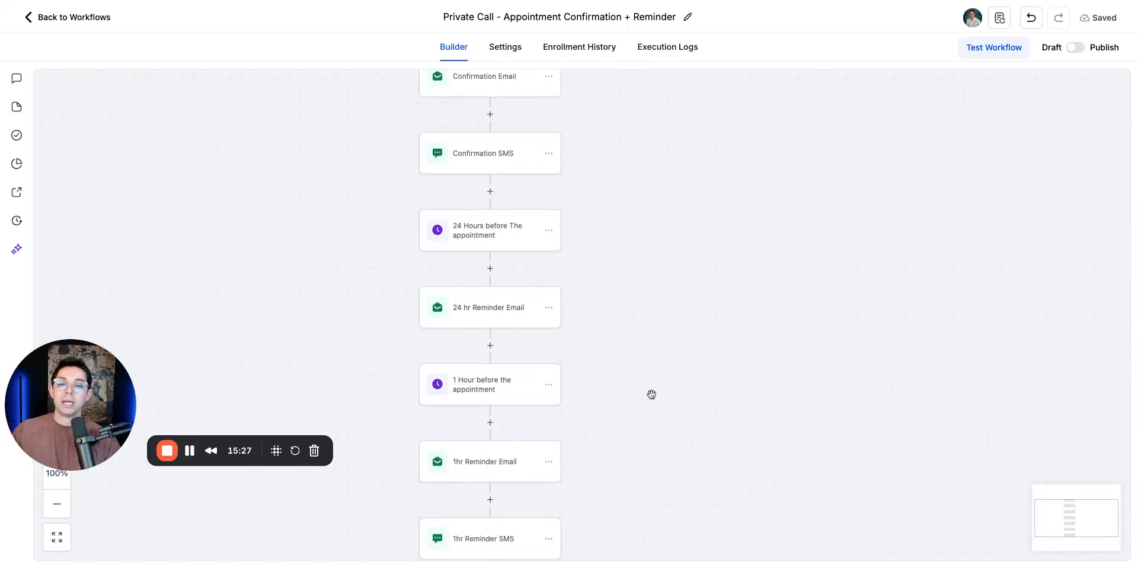
pyautogui.scroll(3, 683, 126)
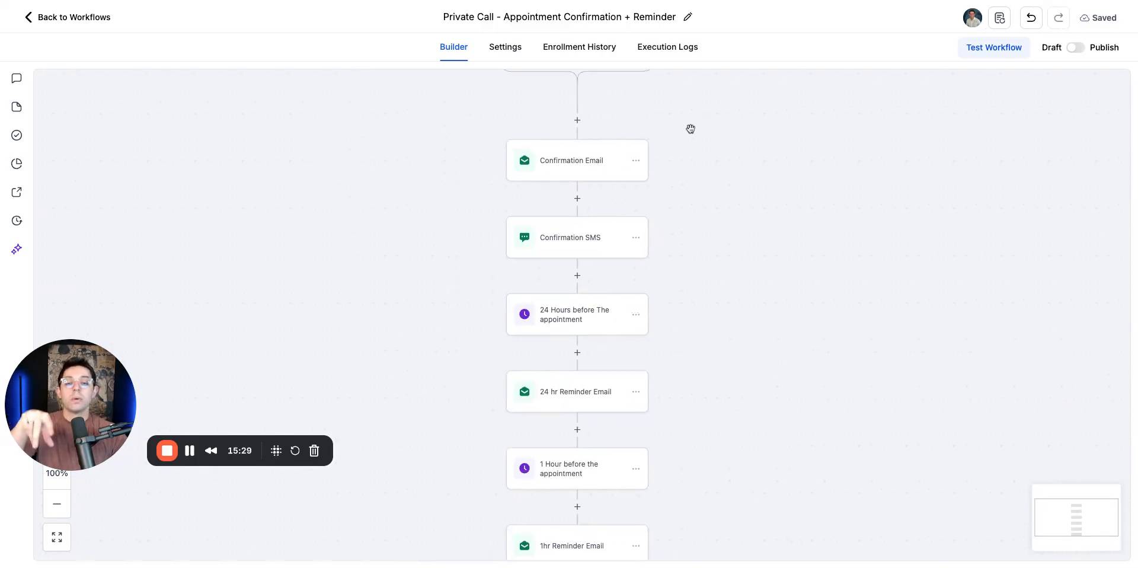
pyautogui.scroll(-3, 773, 368)
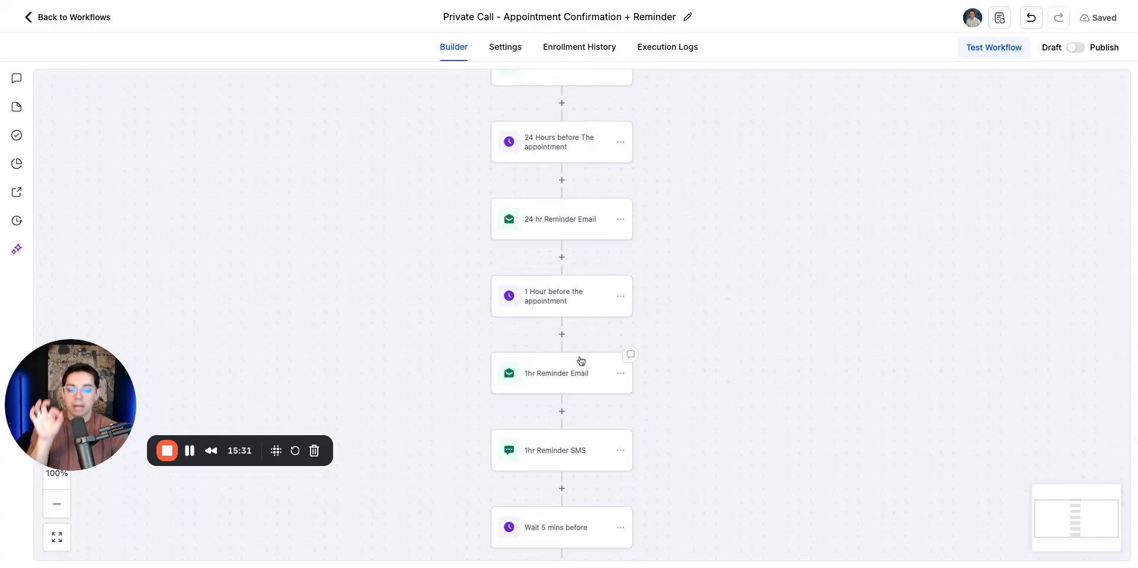
pyautogui.click(580, 360)
pyautogui.scroll(-3, 759, 375)
pyautogui.scroll(-5, 953, 309)
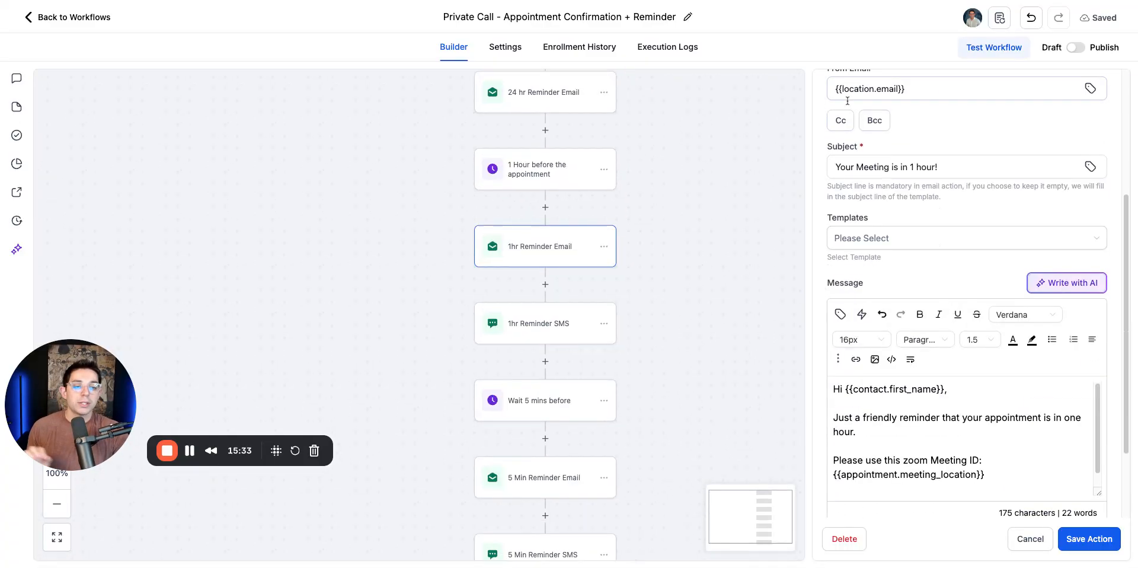
pyautogui.tripleClick(991, 167)
pyautogui.scroll(-1, 972, 385)
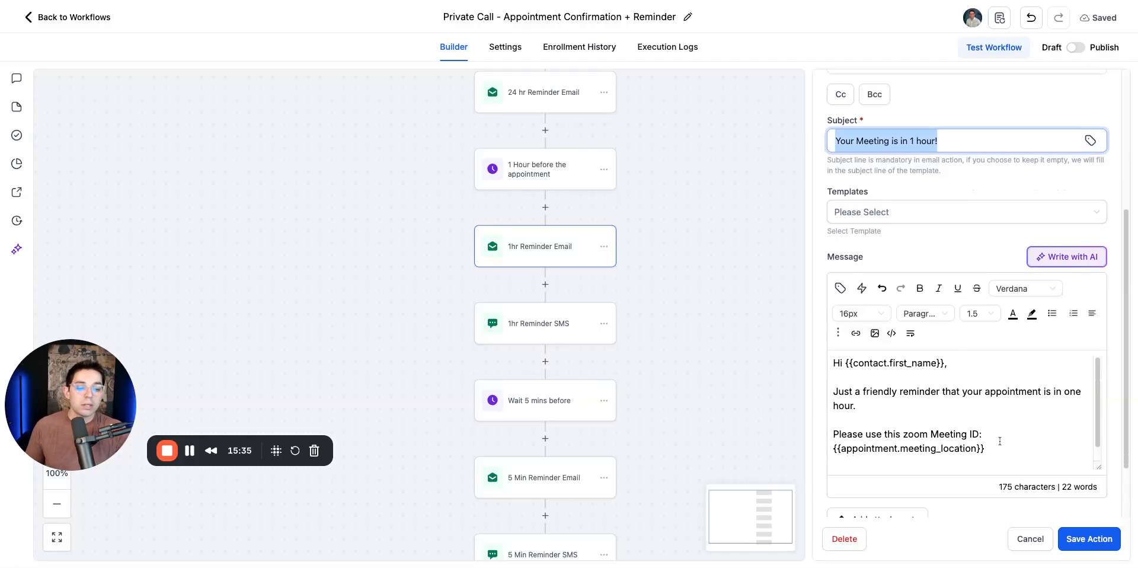
pyautogui.moveTo(999, 441); pyautogui.dragTo(844, 442)
pyautogui.hotkey('ctrl', 'c')
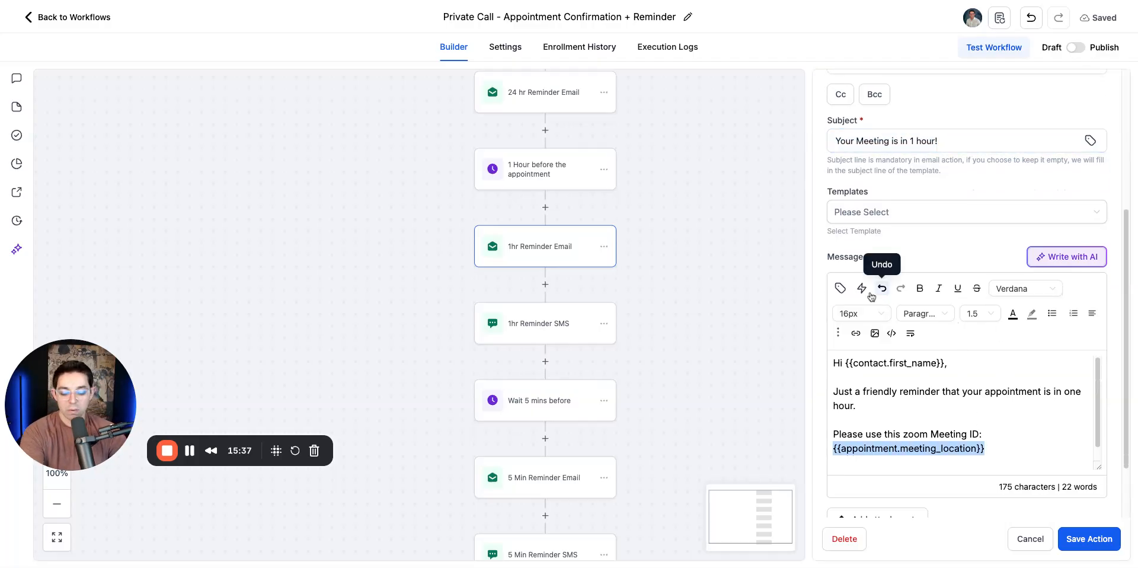
pyautogui.click(593, 314)
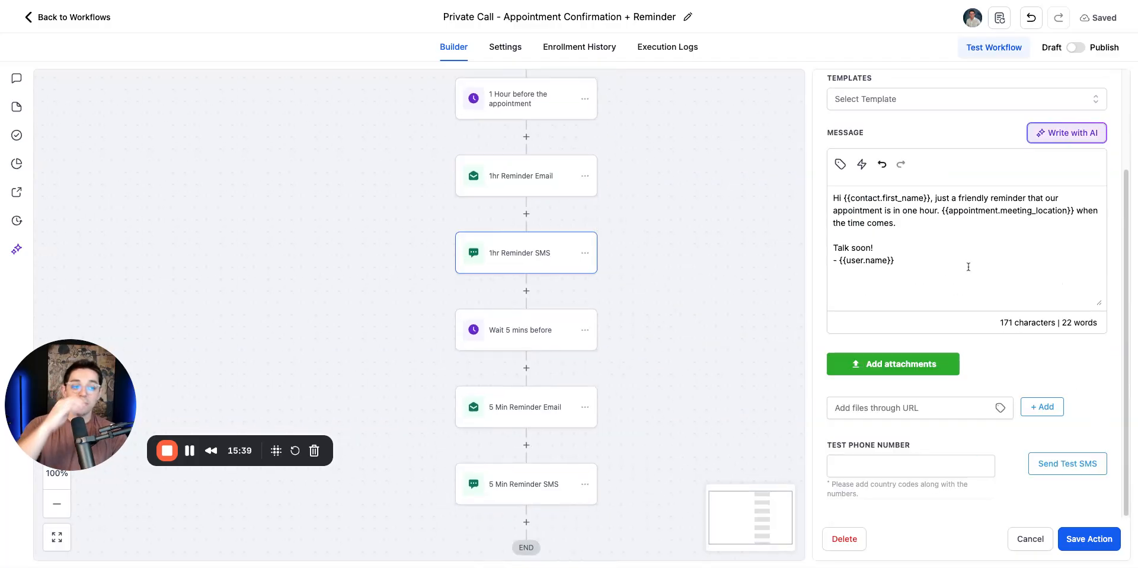
pyautogui.scroll(-1, 620, 294)
pyautogui.click(527, 342)
pyautogui.scroll(-2, 1034, 368)
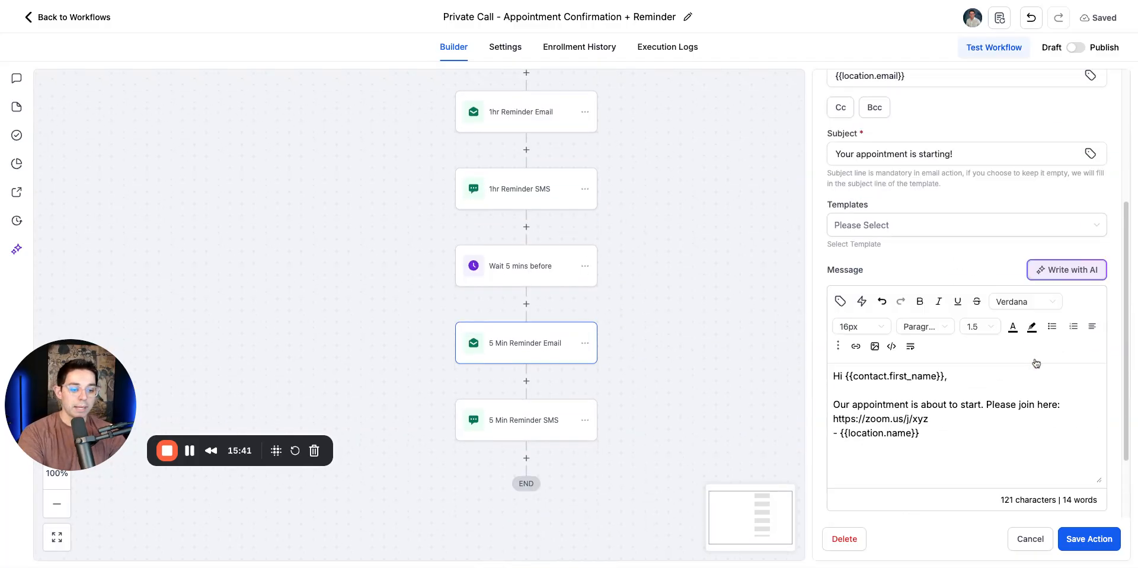
pyautogui.tripleClick(939, 399)
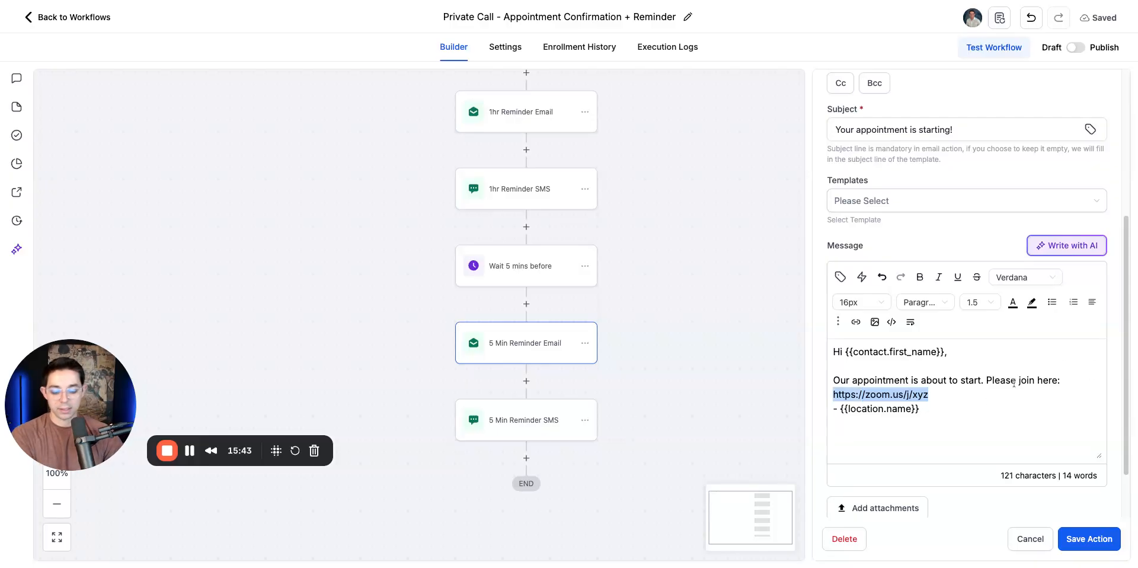
pyautogui.hotkey('ctrl', 'v')
pyautogui.press('Return')
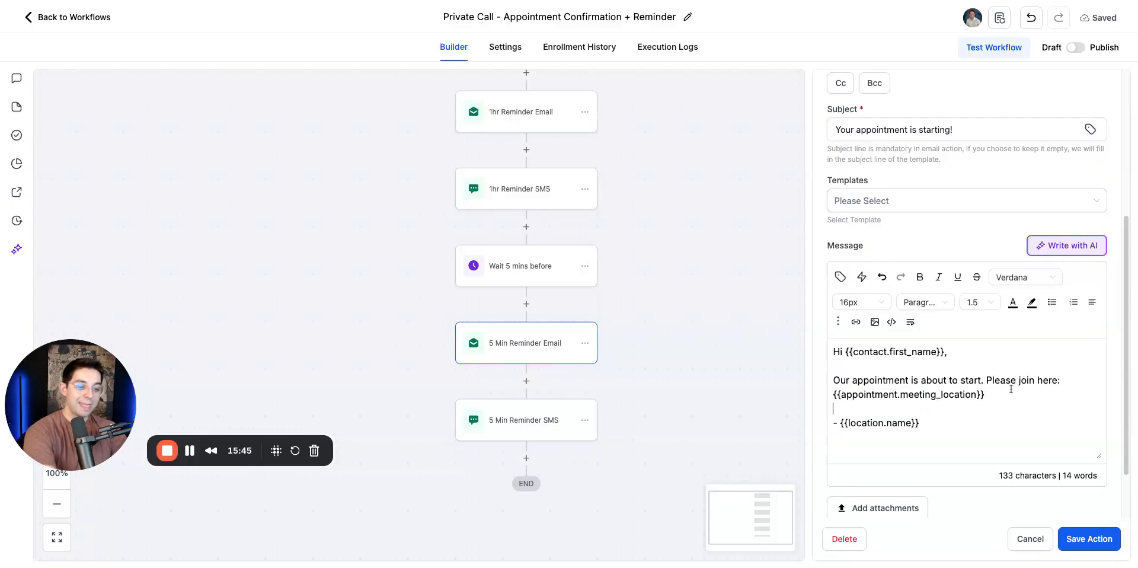
pyautogui.click(1111, 541)
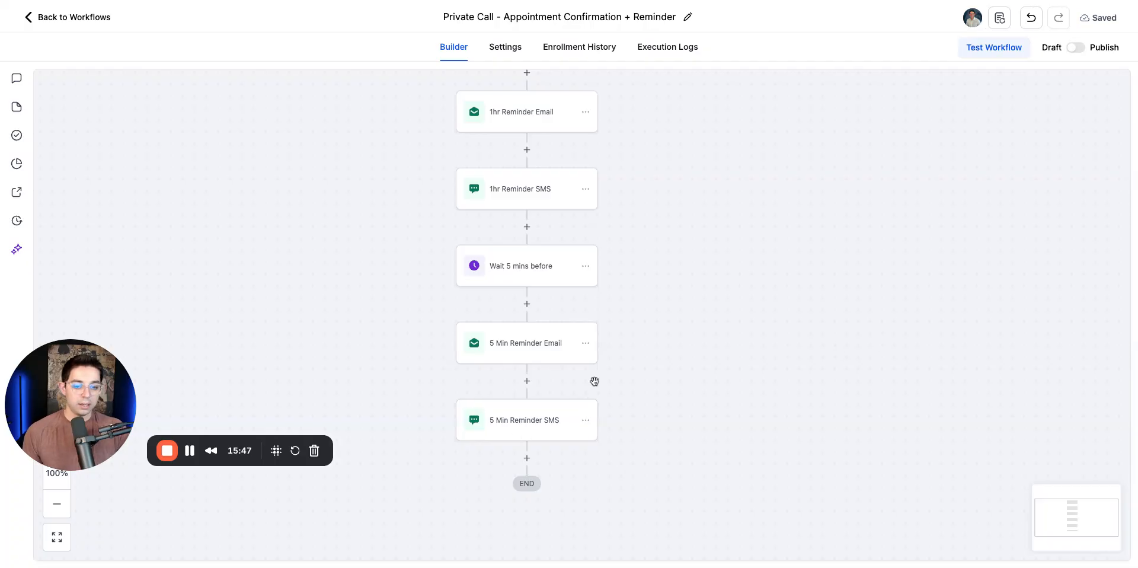
pyautogui.click(595, 401)
pyautogui.scroll(-3, 1004, 339)
pyautogui.moveTo(943, 211); pyautogui.dragTo(854, 211)
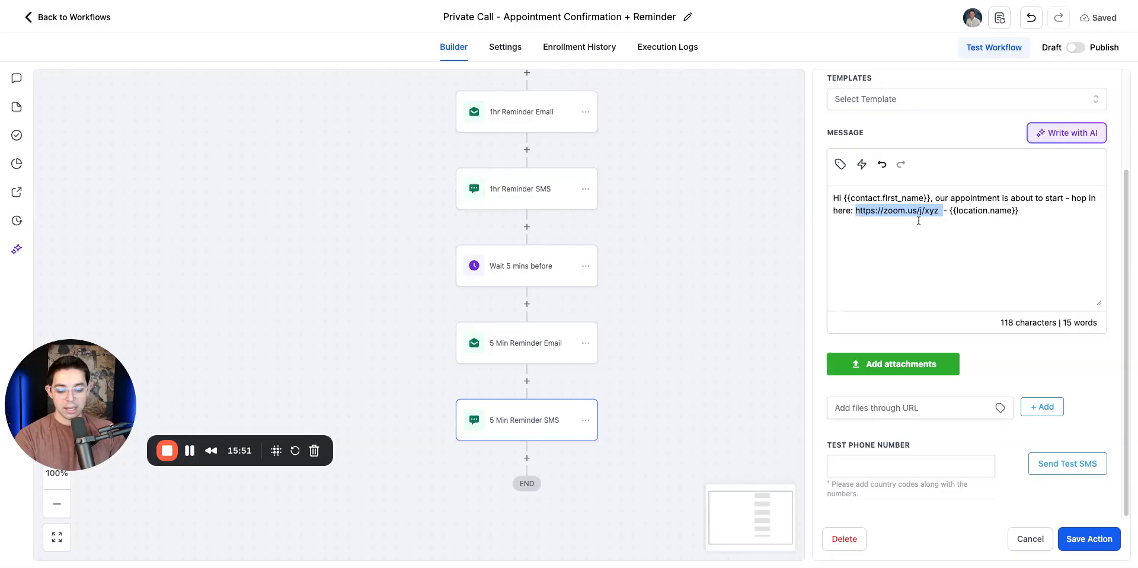
pyautogui.press('BackSpace')
pyautogui.hotkey('ctrl', 'v')
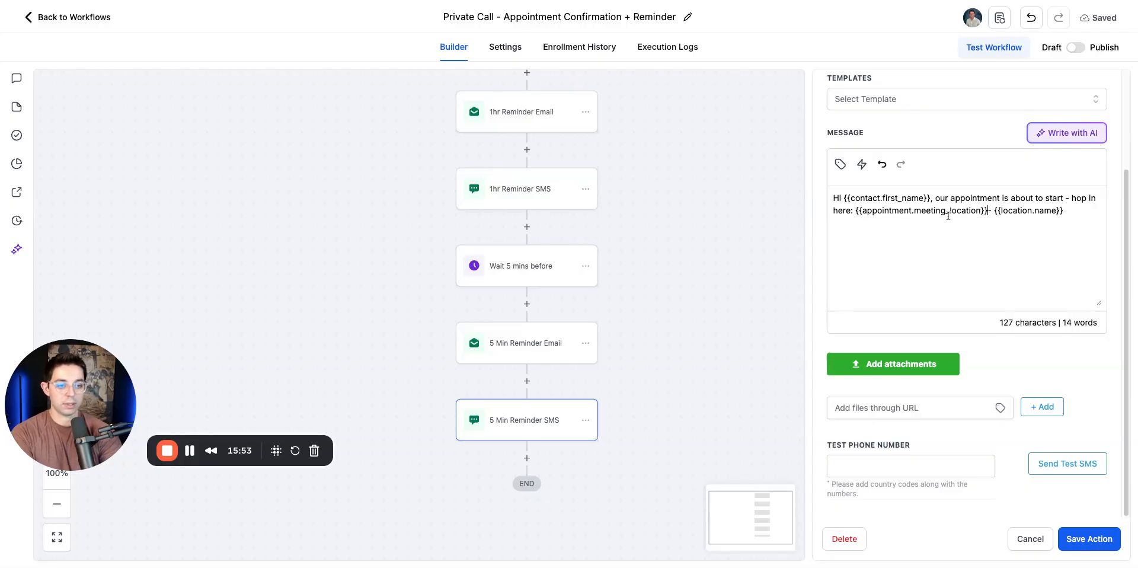
pyautogui.press('Return')
pyautogui.press('Return')
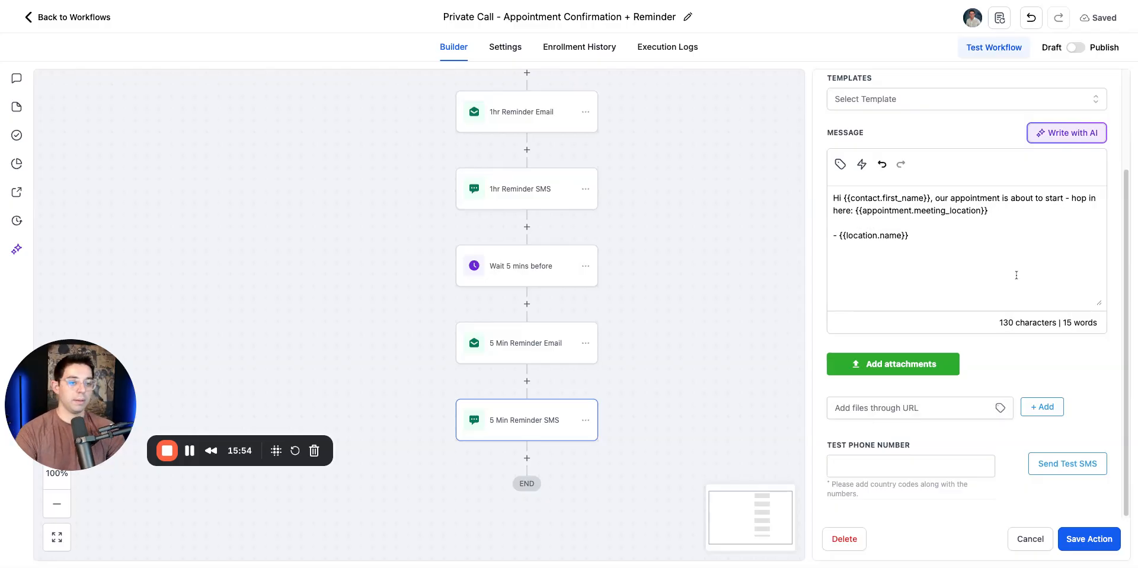
# Step: Save the edited 5 Min Reminder SMS action
pyautogui.click(1106, 548)
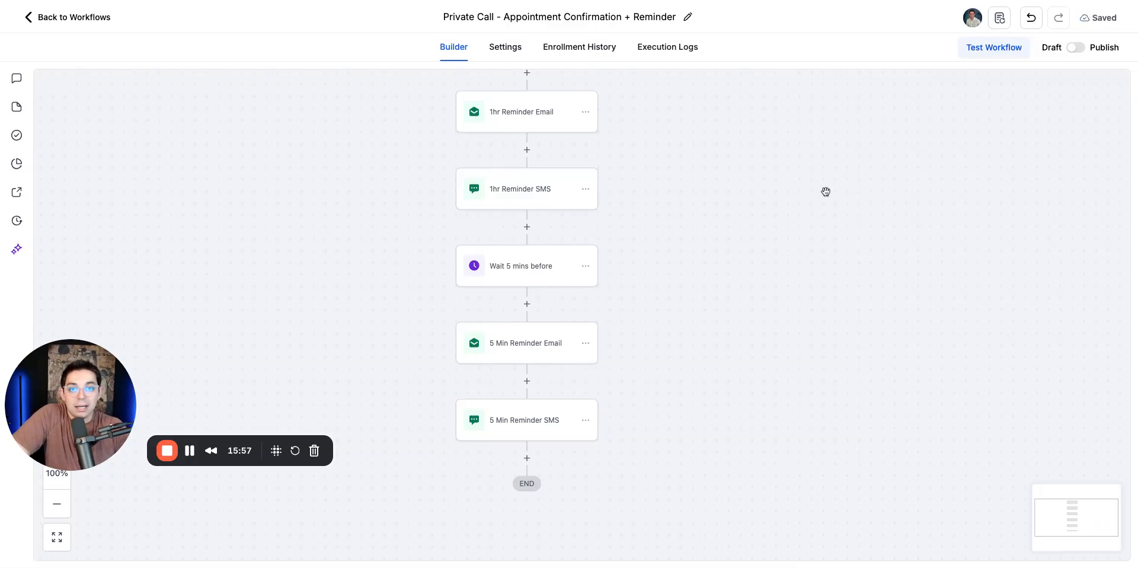
# Step: Review the workflow's sequence of confirmation messages, waits and reminders from the Confirmation Email through the 5 Min Reminder SMS
pyautogui.scroll(5, 826, 190)
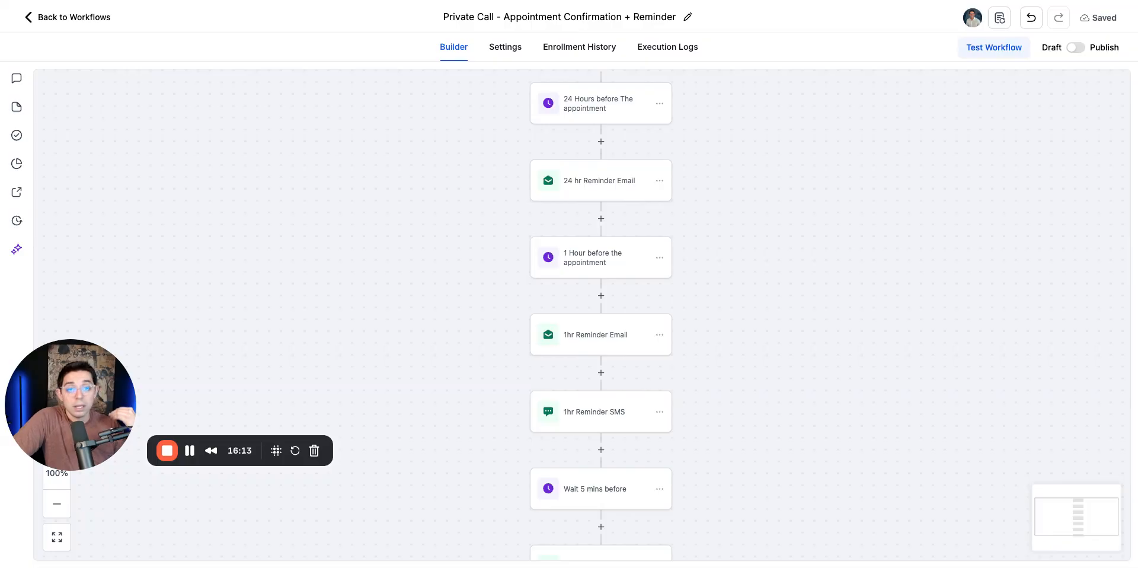
pyautogui.scroll(3, 814, 283)
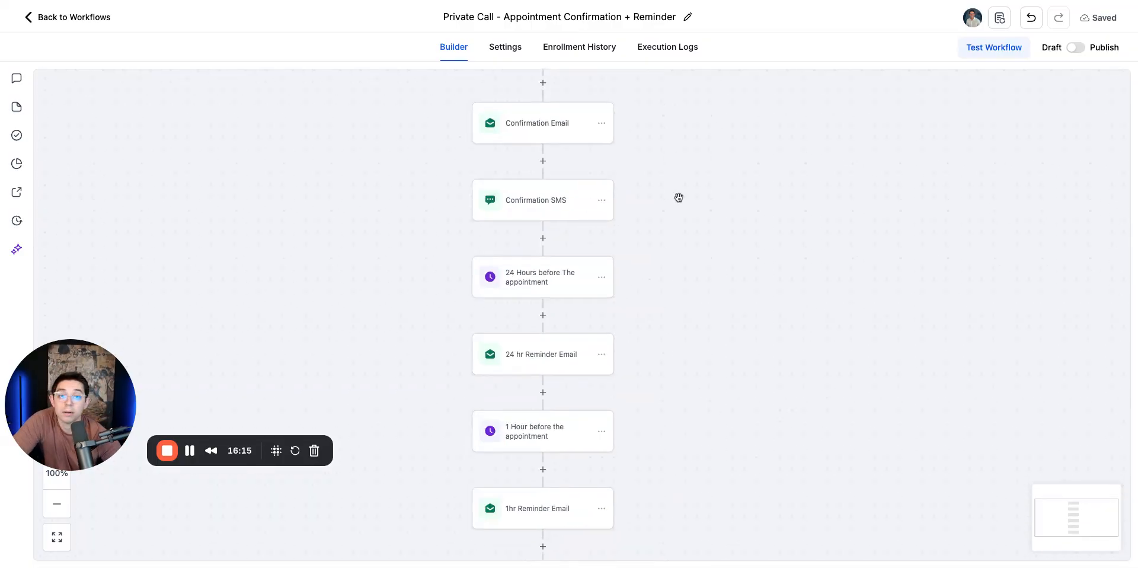
pyautogui.scroll(2, 678, 196)
pyautogui.scroll(-5, 641, 347)
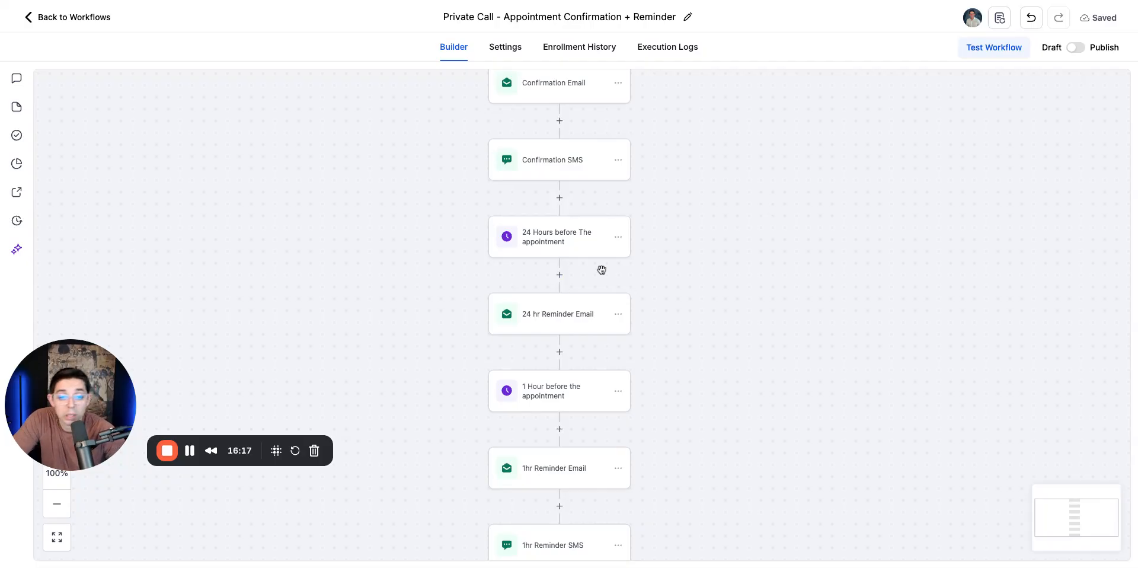
pyautogui.scroll(-4, 741, 214)
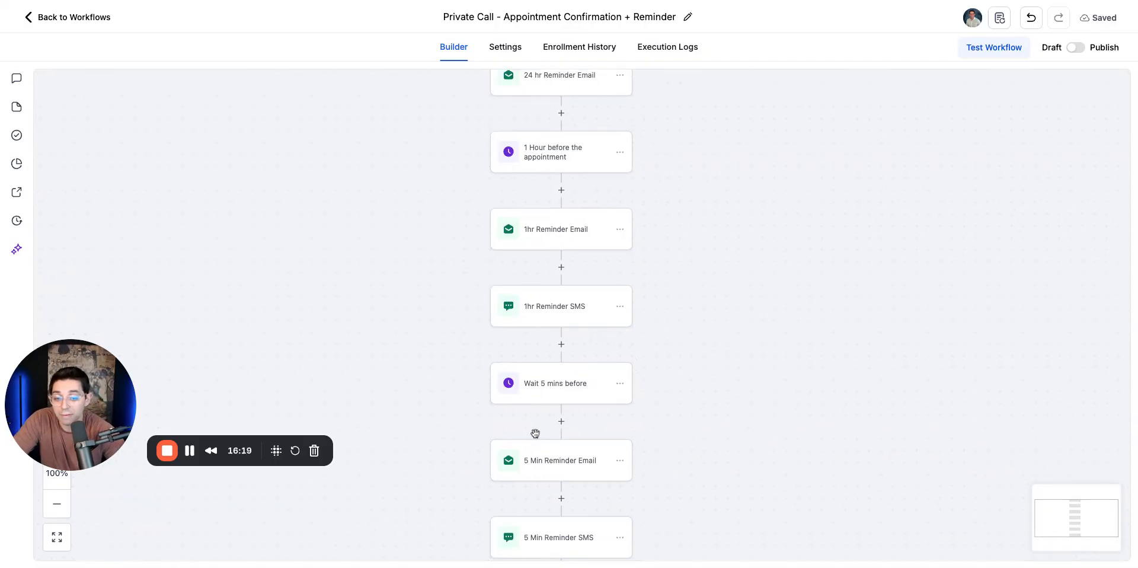
pyautogui.scroll(4, 750, 190)
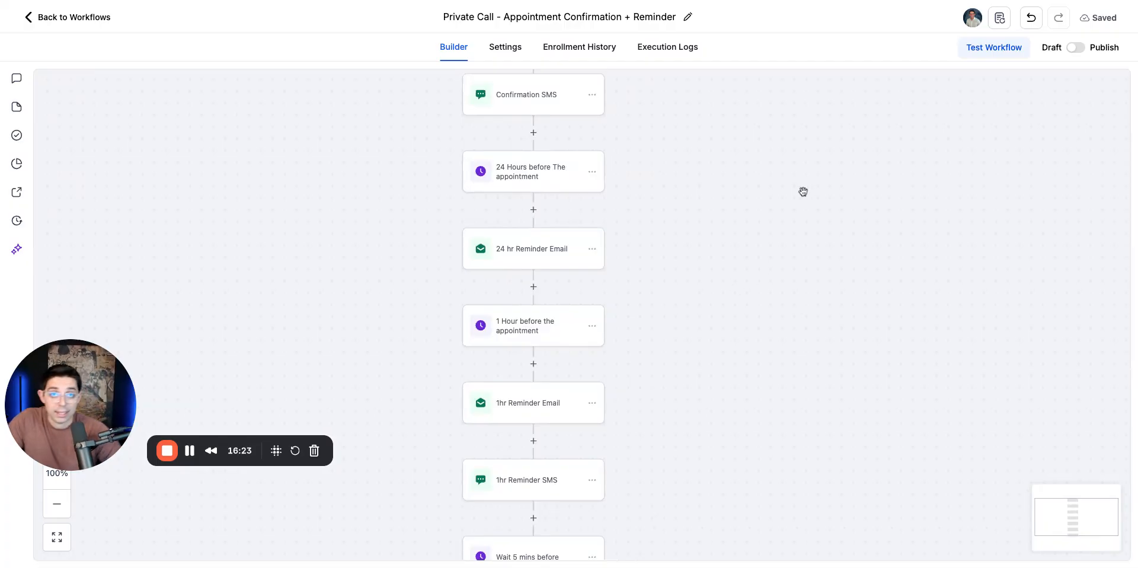
pyautogui.scroll(2, 780, 175)
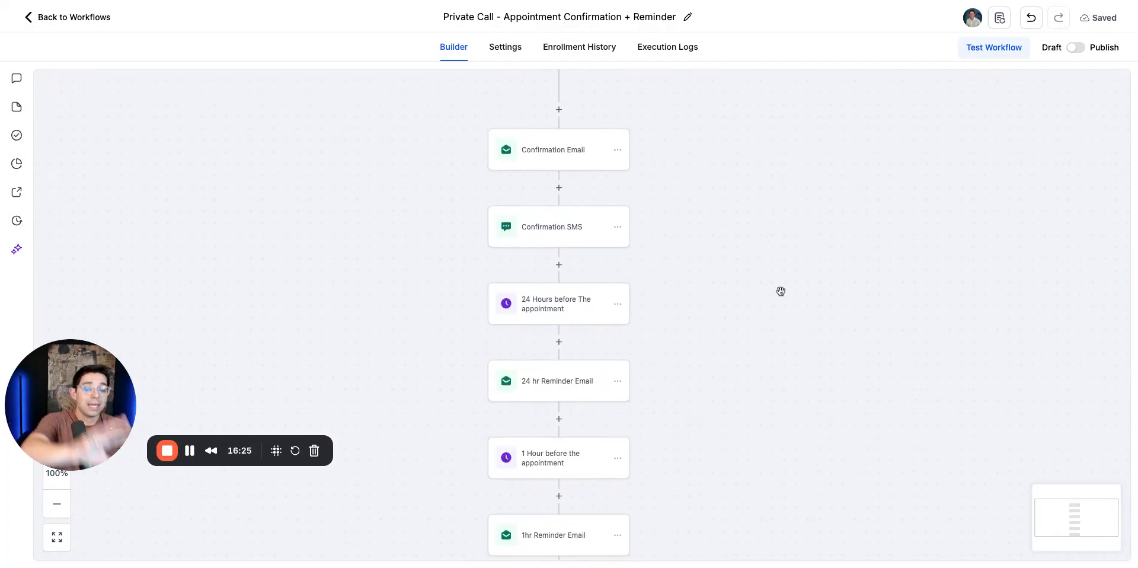
pyautogui.scroll(2, 790, 317)
pyautogui.scroll(-1, 736, 208)
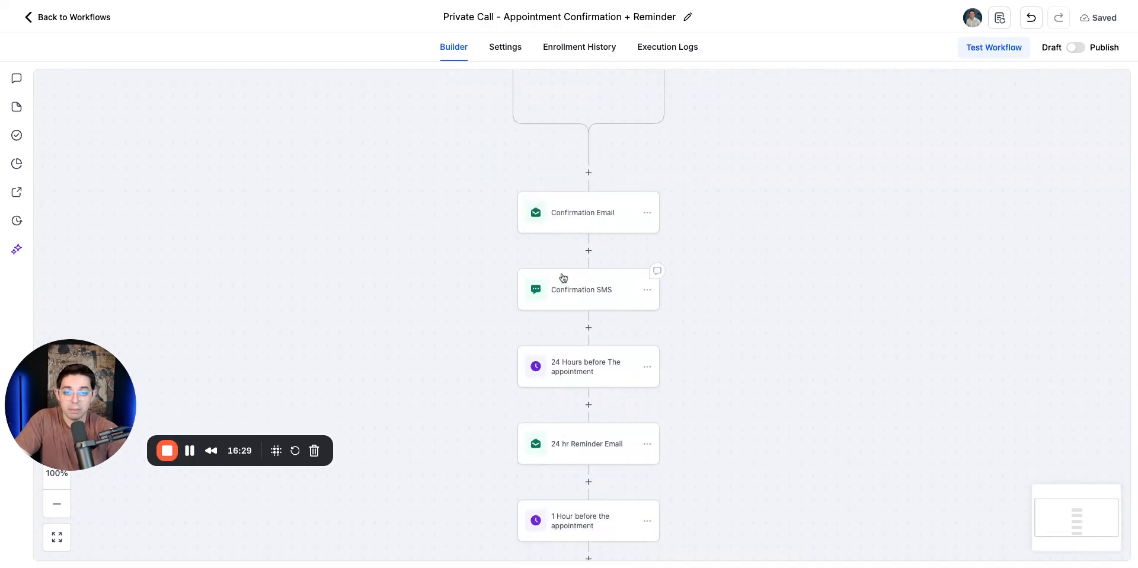
pyautogui.scroll(-3, 823, 356)
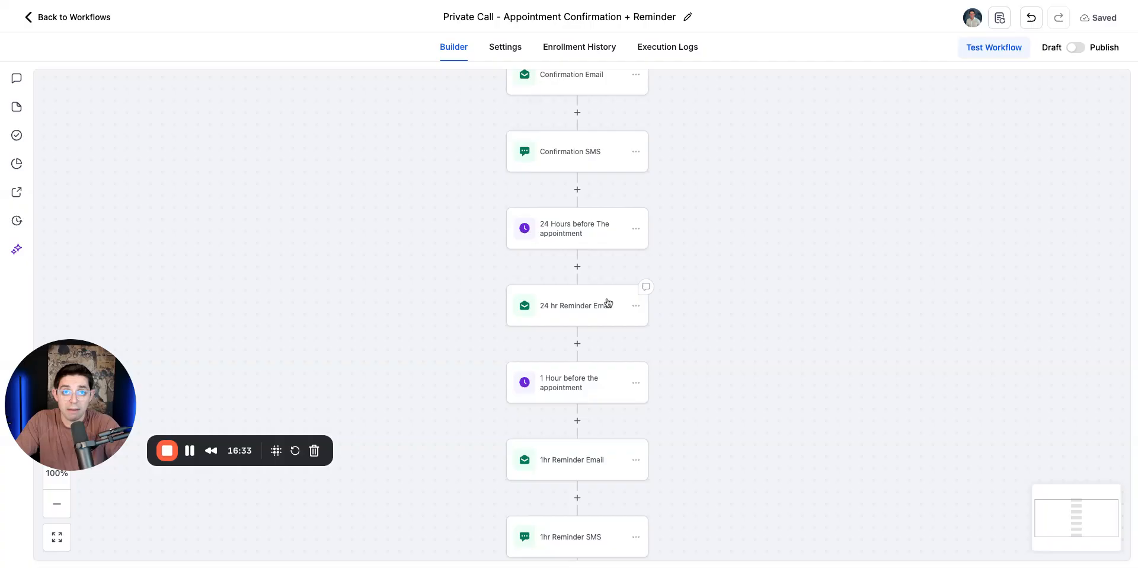
pyautogui.scroll(-1, 734, 371)
pyautogui.scroll(-5, 734, 371)
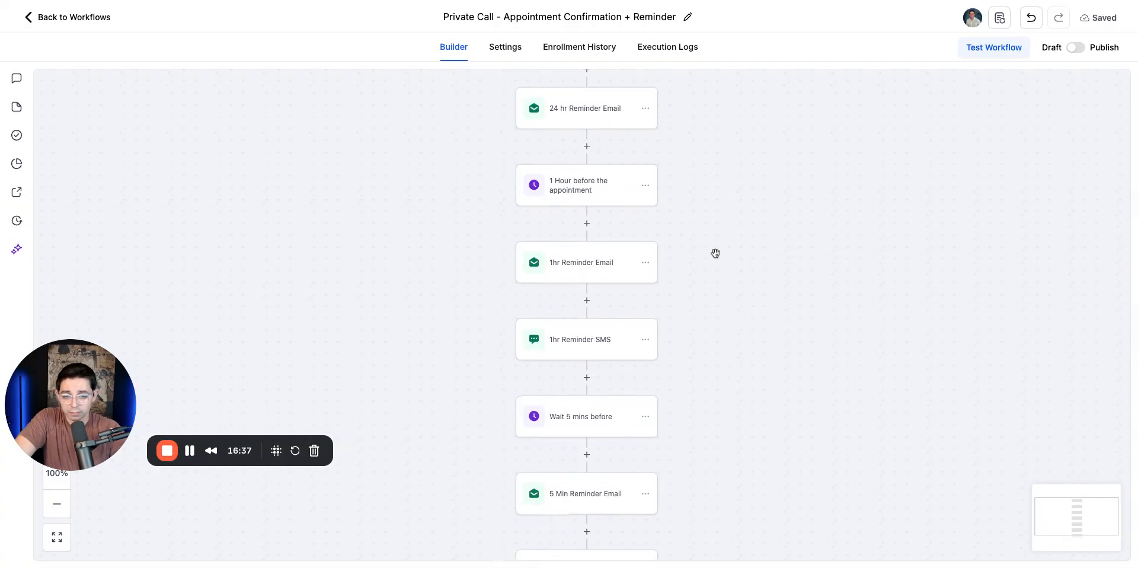
pyautogui.scroll(-1, 714, 251)
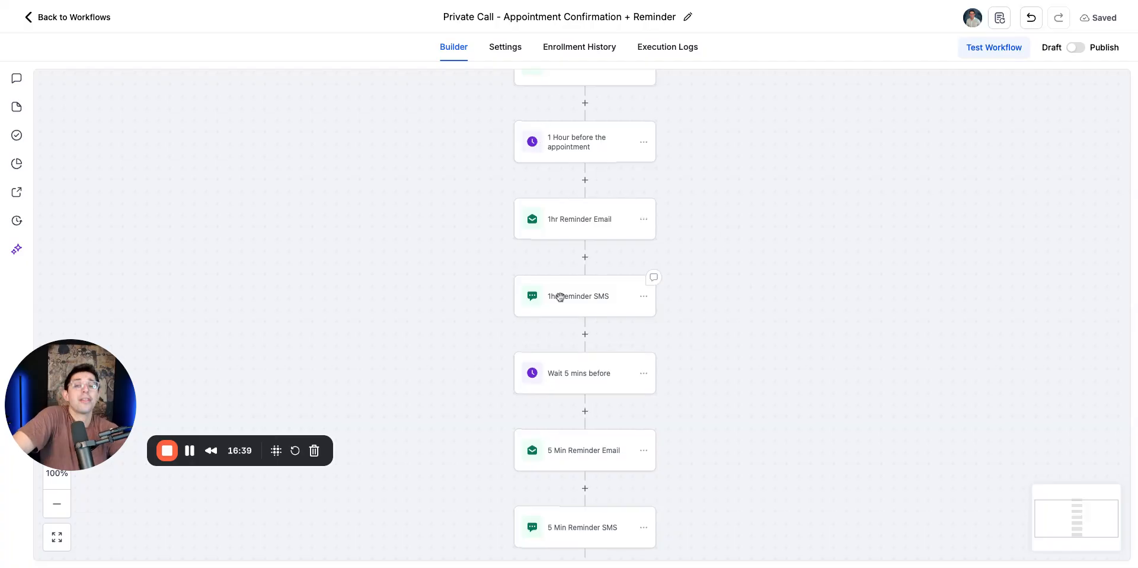
pyautogui.scroll(-1, 748, 216)
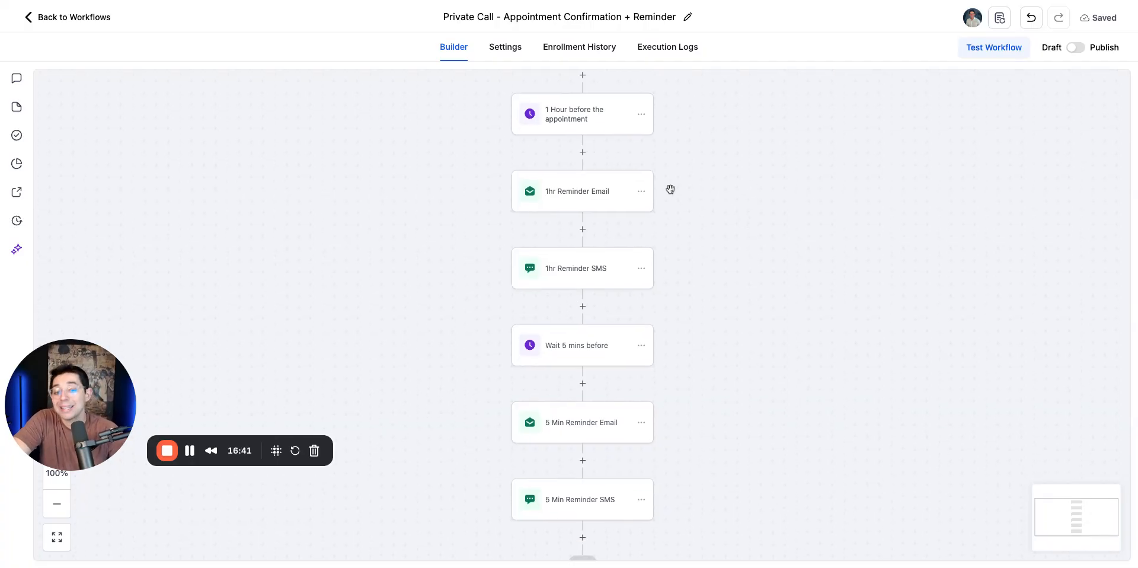
# Step: Copy the "1 Hour before the appointment" wait action and paste it directly below the 1hr Reminder SMS
pyautogui.click(641, 115)
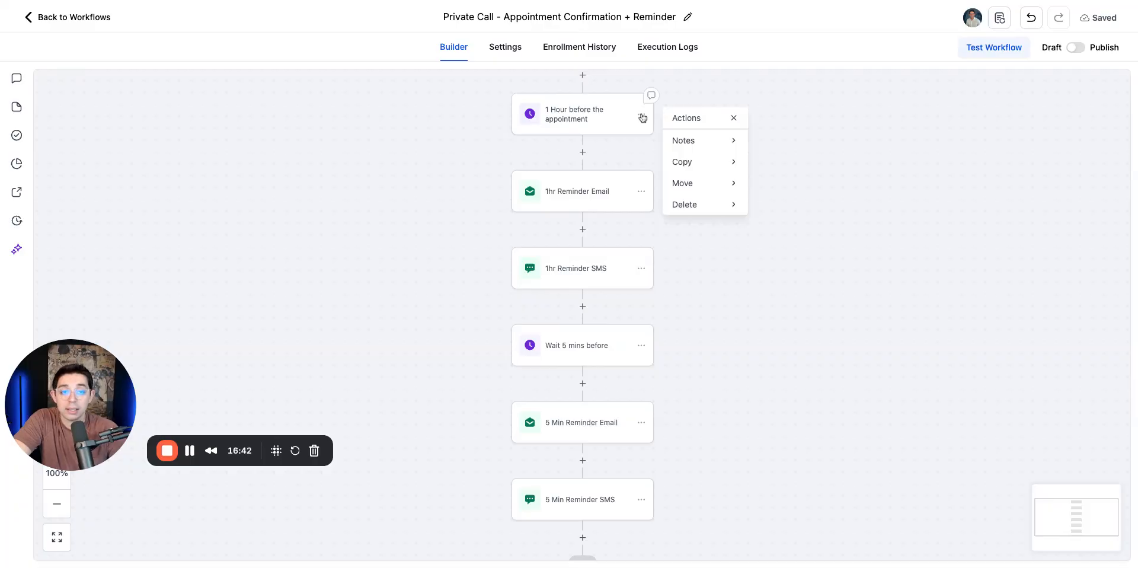
pyautogui.click(691, 164)
pyautogui.click(815, 145)
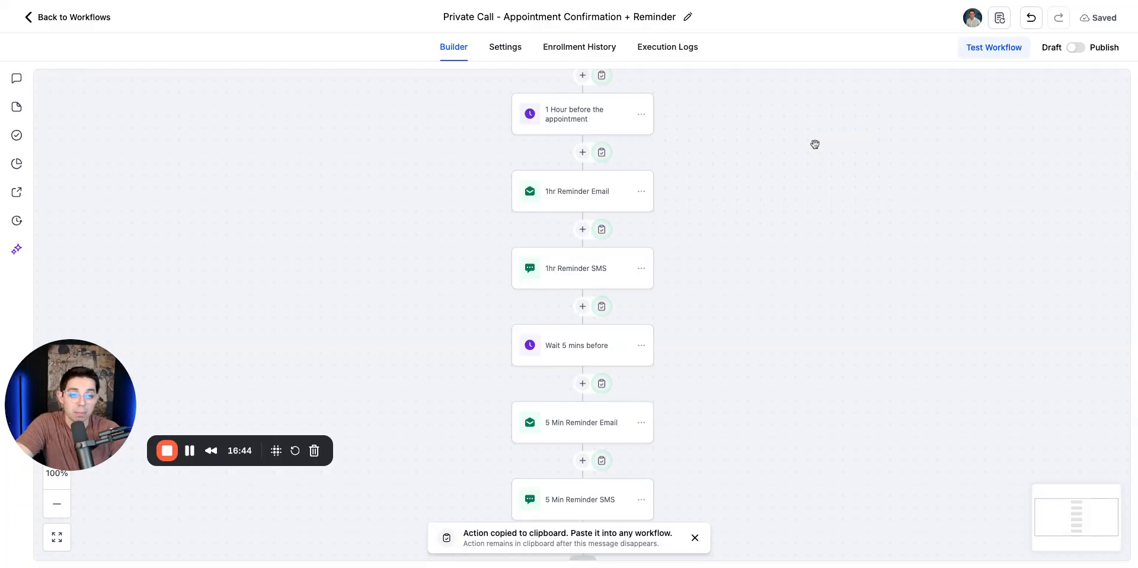
pyautogui.click(601, 306)
pyautogui.scroll(-2, 741, 246)
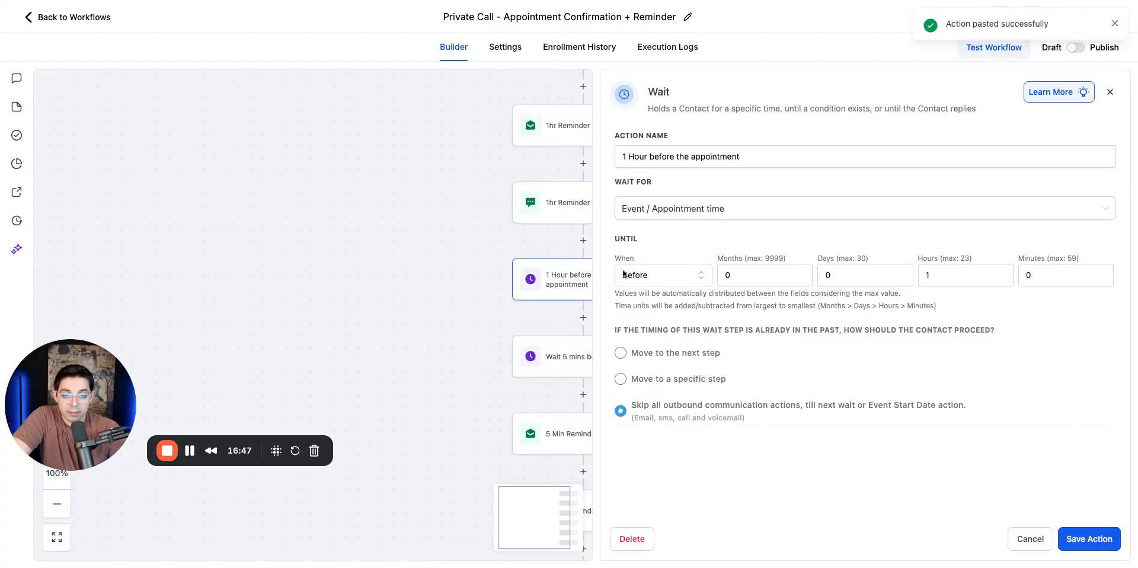
# Step: Rename the pasted wait "30 mins before the appointment", set it to 0 hours and 30 minutes before, and save it
pyautogui.moveTo(647, 156); pyautogui.dragTo(613, 159)
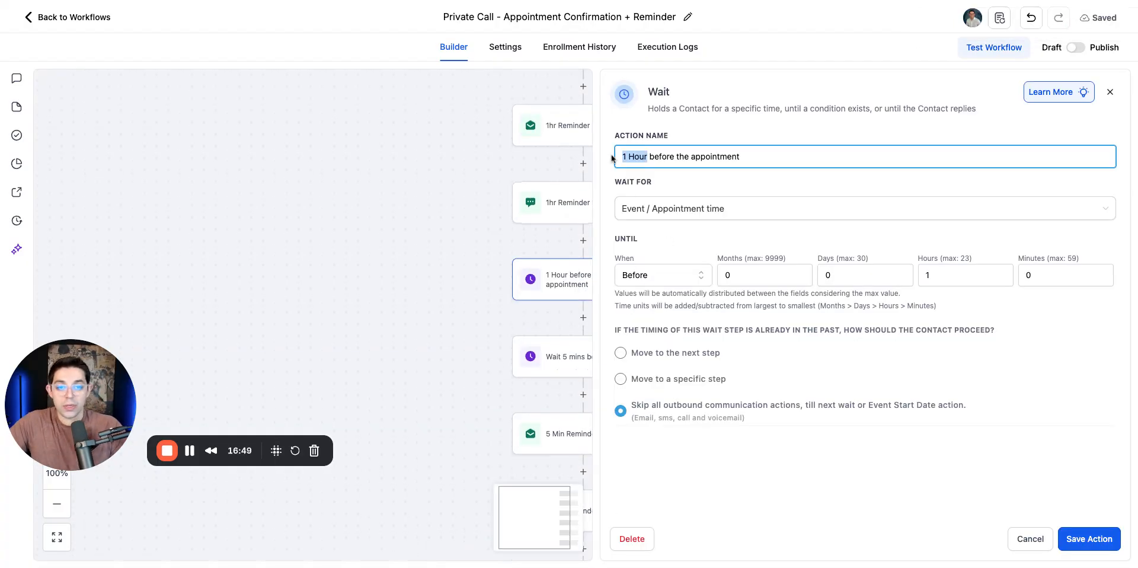
pyautogui.write('30 mins')
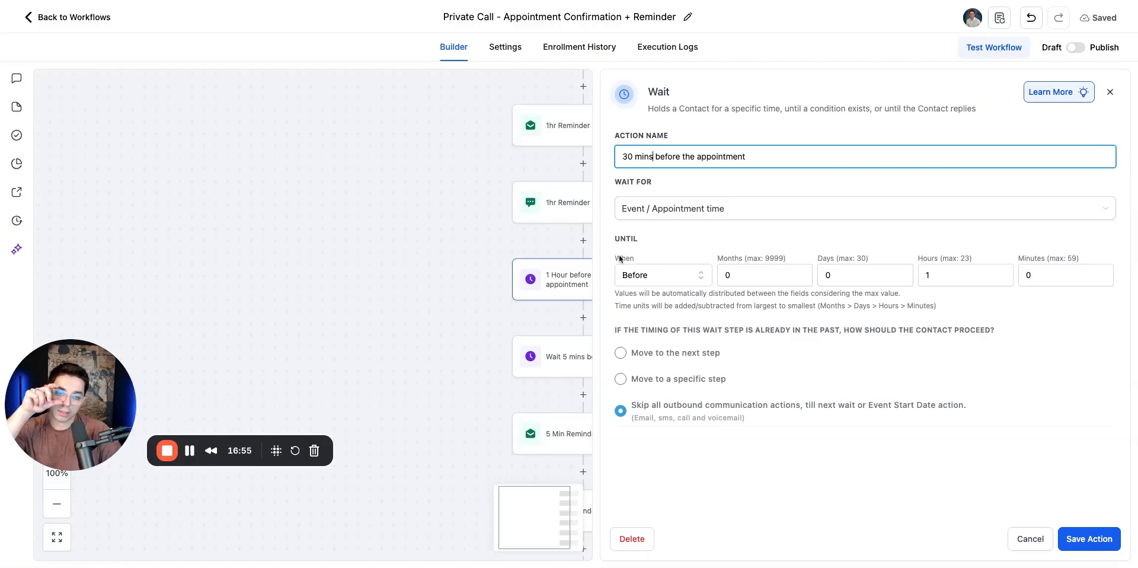
pyautogui.click(947, 275)
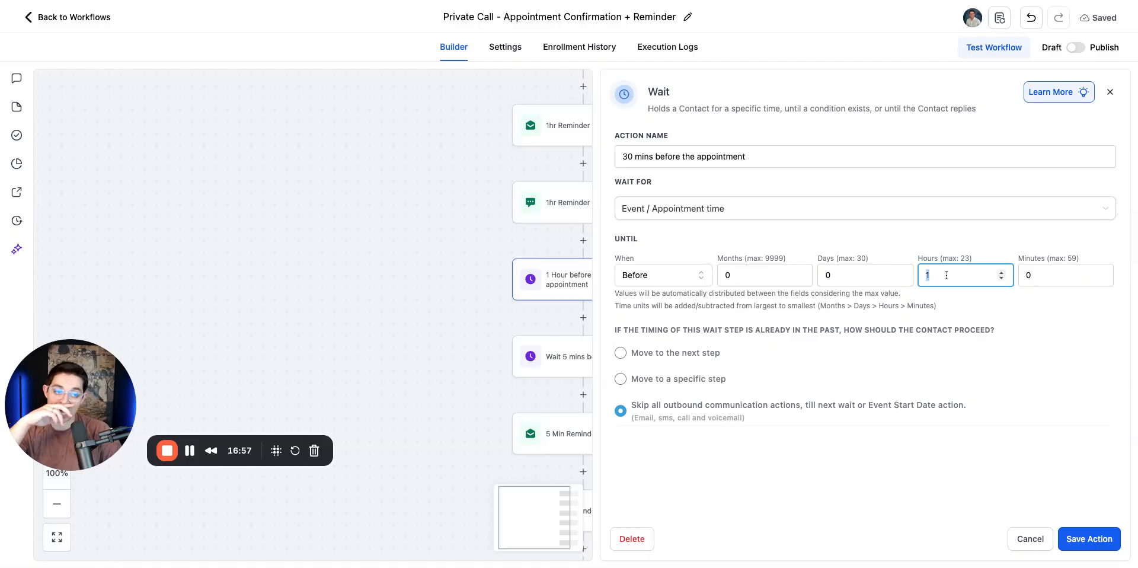
pyautogui.press('BackSpace')
pyautogui.write('0')
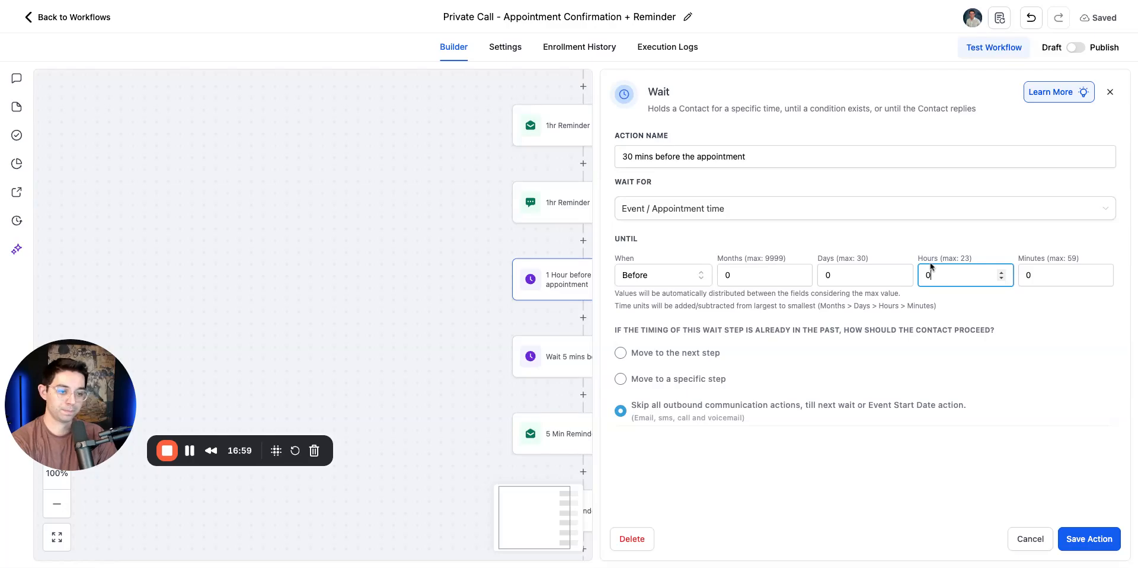
pyautogui.click(1045, 271)
pyautogui.write('30')
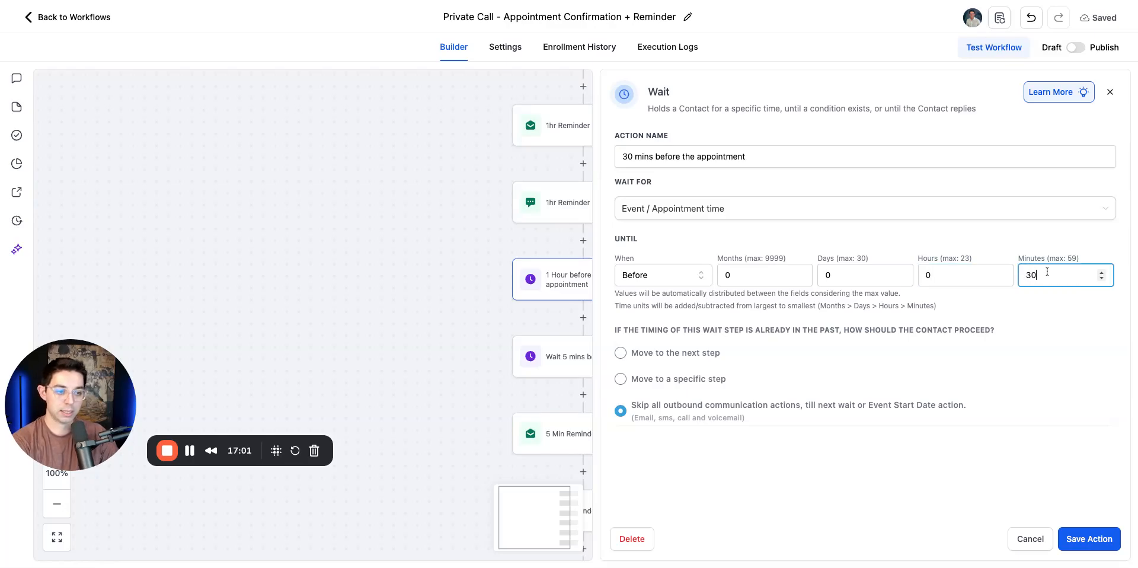
pyautogui.click(1081, 531)
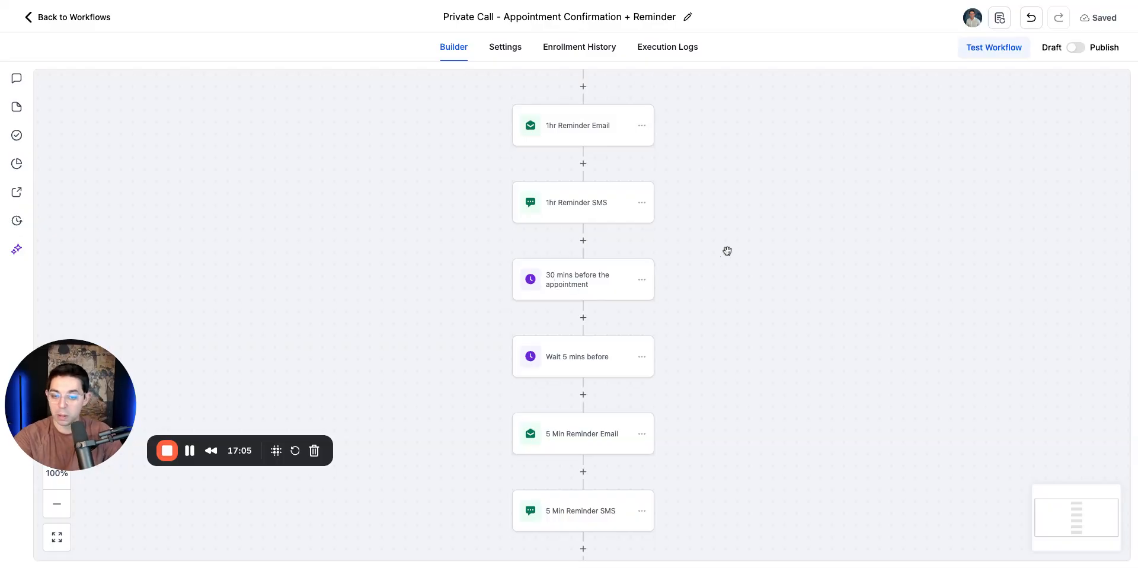
# Step: Copy the 1hr Reminder Email action and paste it below the "30 mins before the appointment" wait
pyautogui.scroll(1, 717, 249)
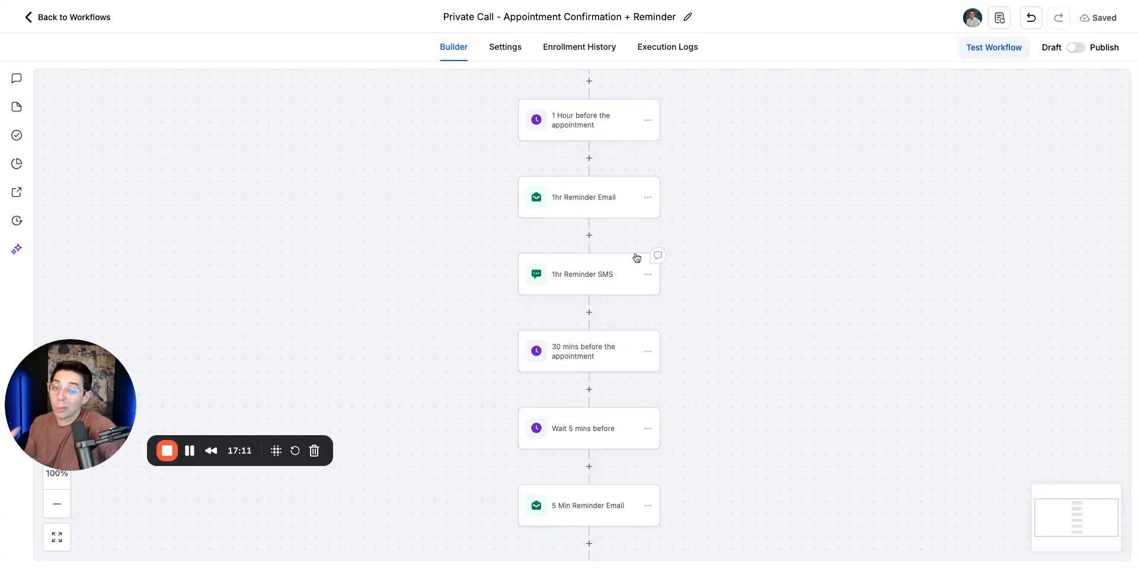
pyautogui.click(647, 198)
pyautogui.click(688, 245)
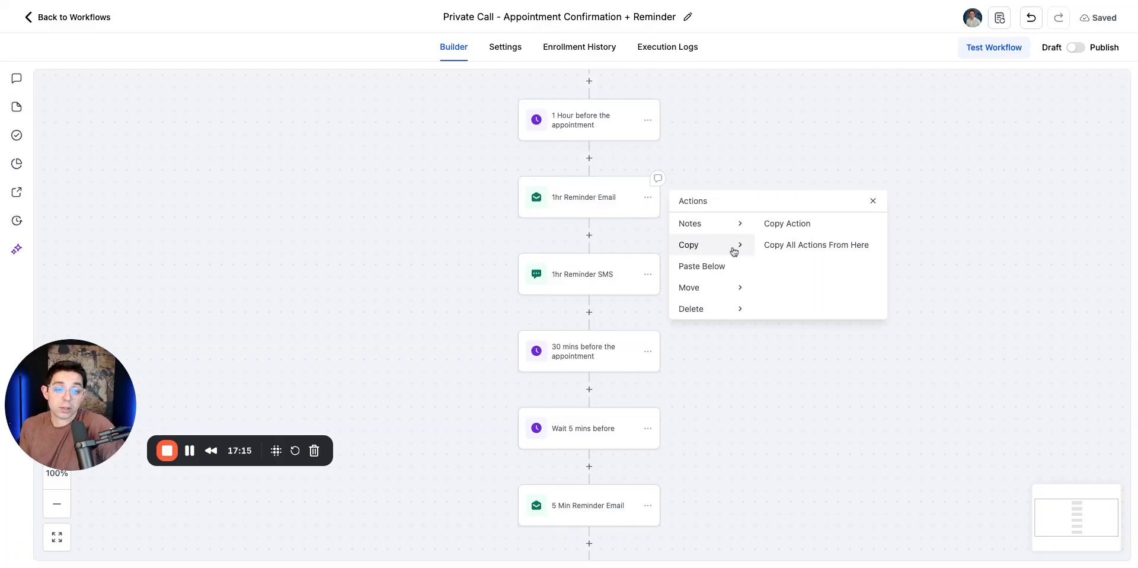
pyautogui.click(767, 225)
pyautogui.scroll(-2, 675, 287)
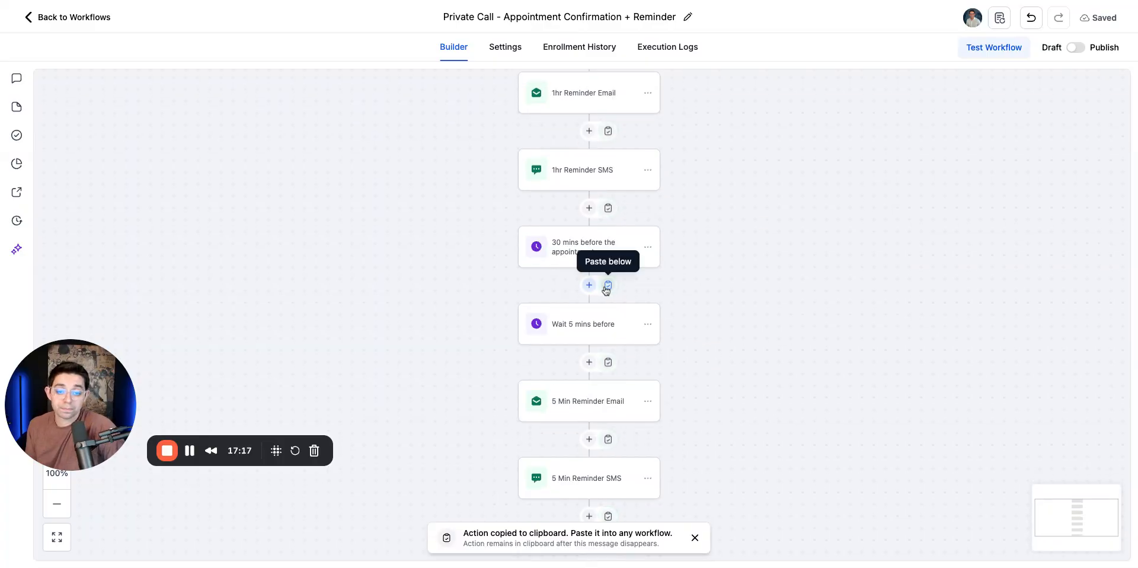
pyautogui.click(608, 285)
pyautogui.scroll(-1, 742, 315)
# Step: Rename the pasted email action "30 min Reminder Email" and change its subject to "Your Meeting is in 30mins!"
pyautogui.click(563, 266)
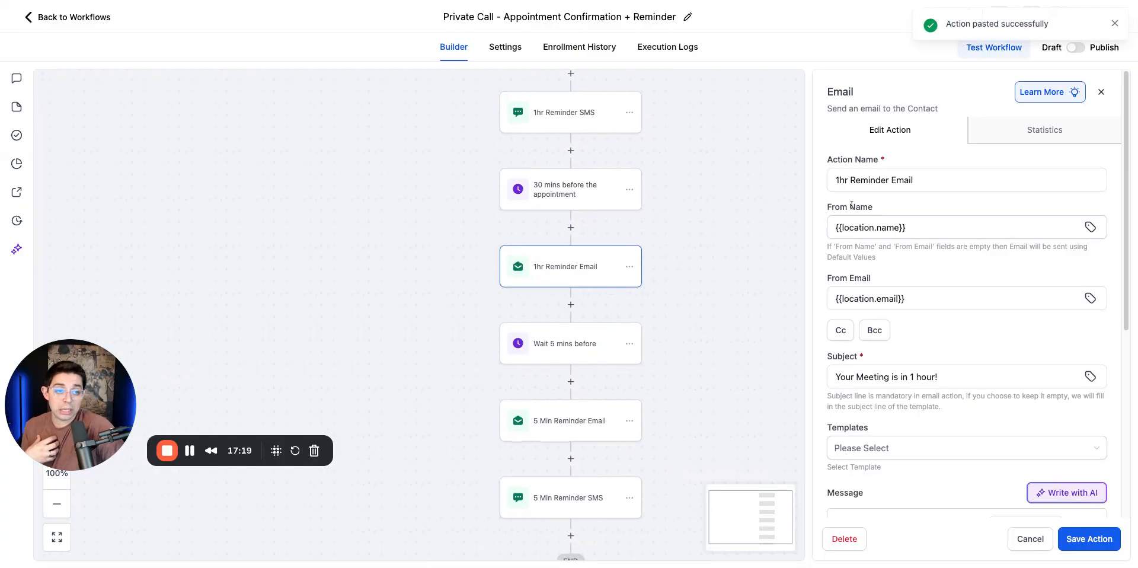
pyautogui.doubleClick(841, 180)
pyautogui.write('30 min')
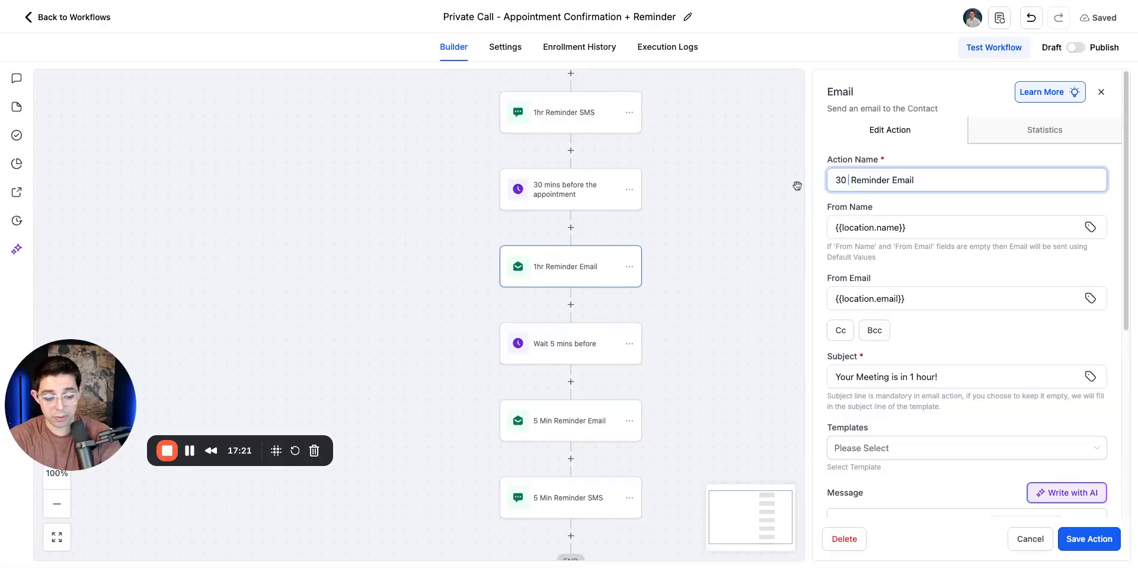
pyautogui.scroll(-4, 963, 325)
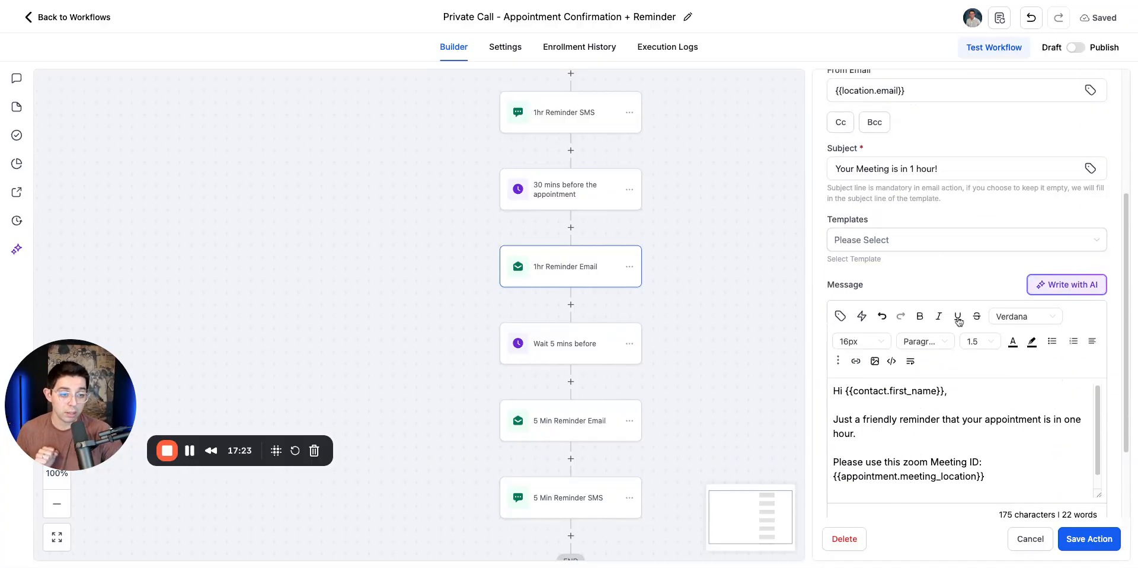
pyautogui.click(898, 168)
pyautogui.hotkey('shift', 'End')
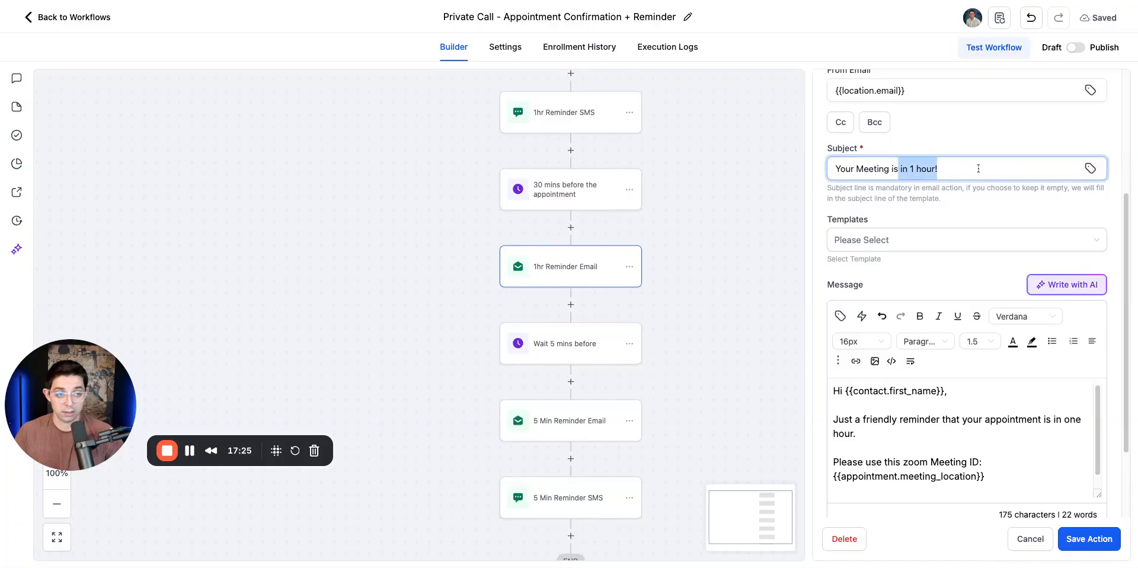
pyautogui.press('BackSpace')
pyautogui.write('is ')
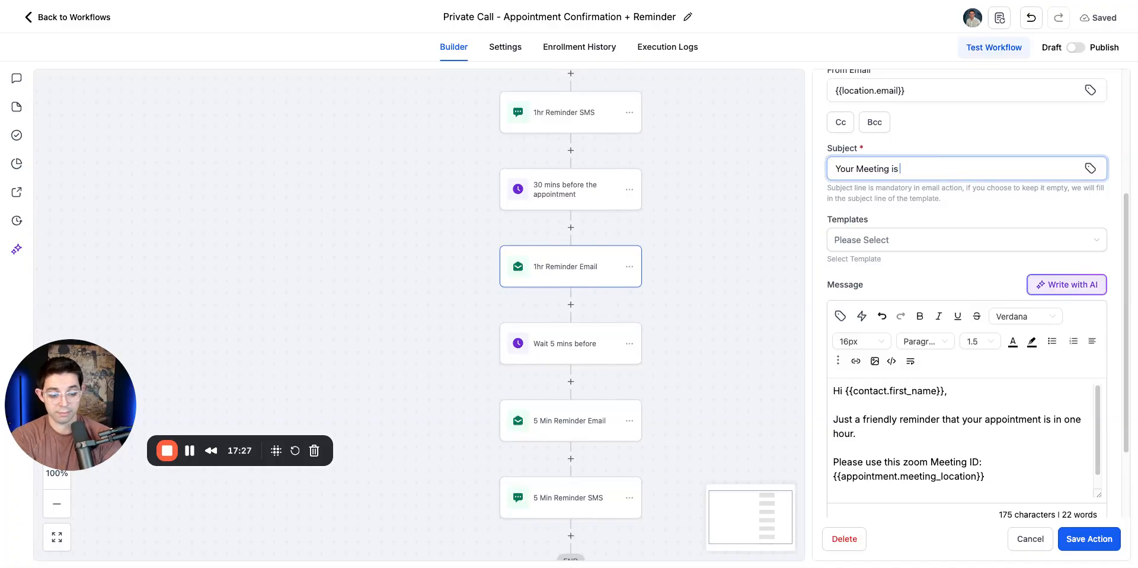
pyautogui.write('in 30mins!')
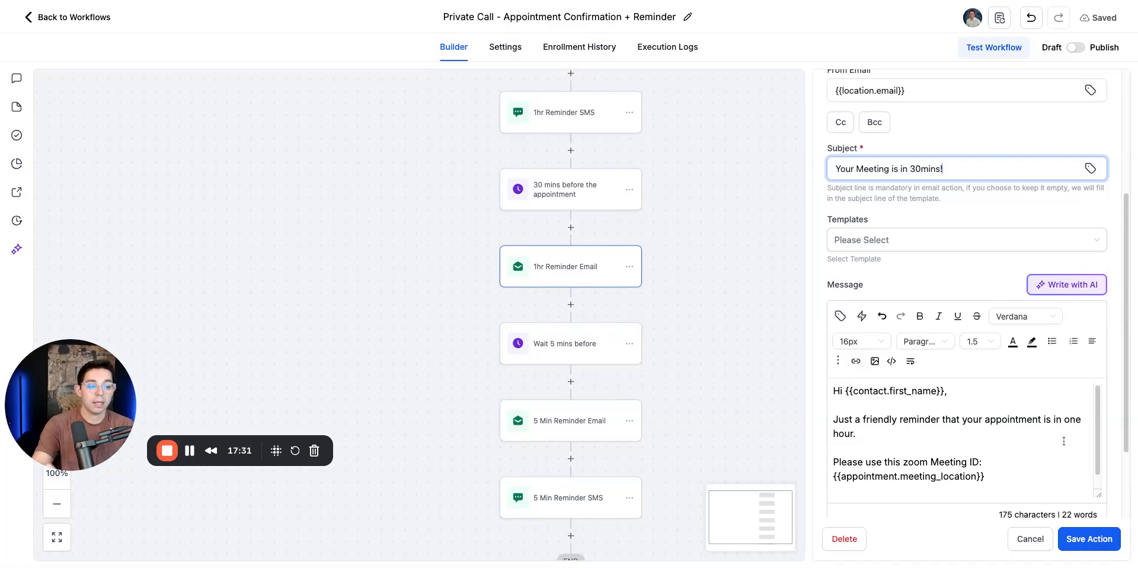
# Step: Change the email's reminder sentence to "Just a friendly reminder that your appointment is in 30mins!" and save the action
pyautogui.doubleClick(1071, 419)
pyautogui.write('30mins')
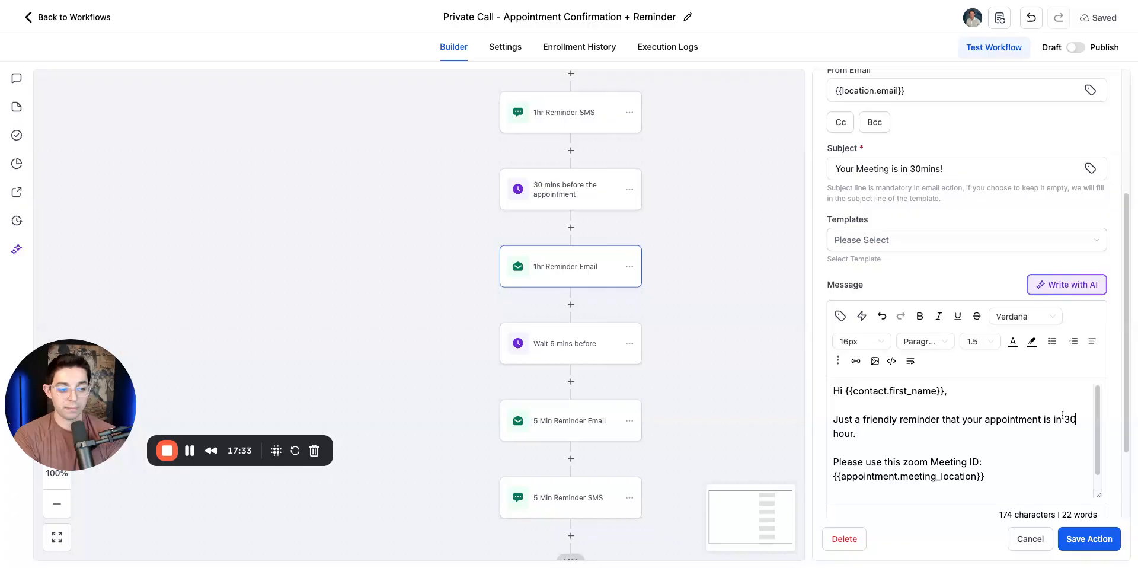
pyautogui.press('Right')
pyautogui.press('Delete')
pyautogui.press('Delete')
pyautogui.press('Delete')
pyautogui.press('Delete')
pyautogui.press('Delete')
pyautogui.press('Delete')
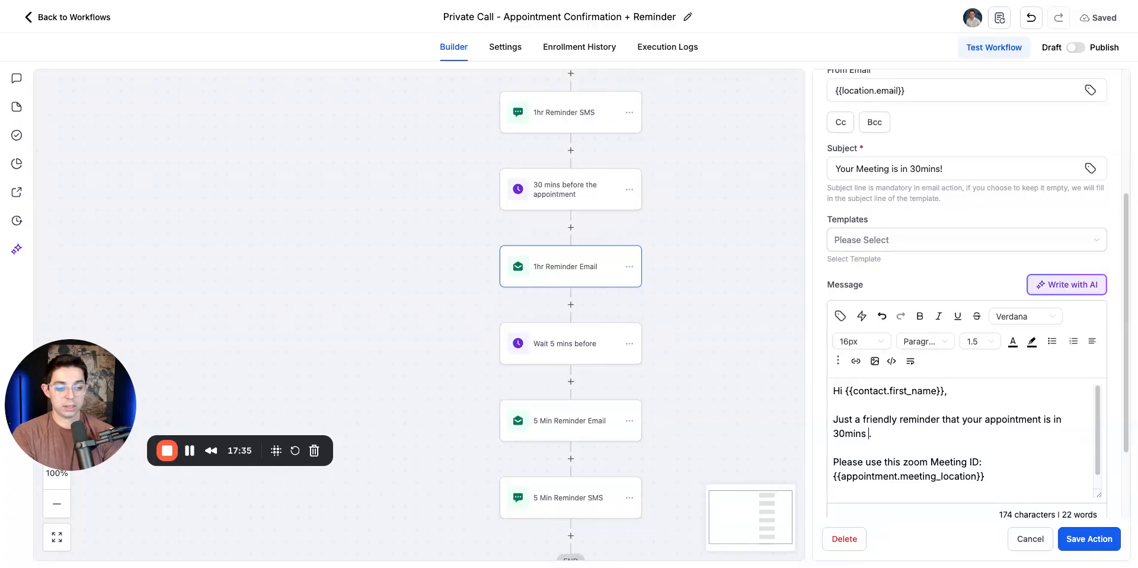
pyautogui.write('!')
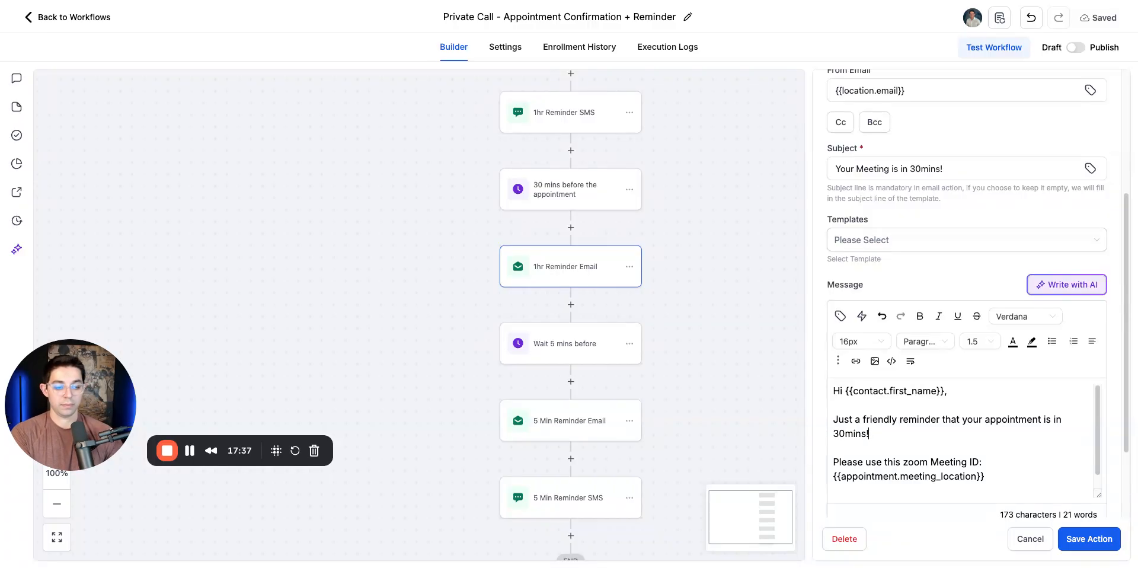
pyautogui.scroll(-2, 960, 439)
pyautogui.click(1089, 538)
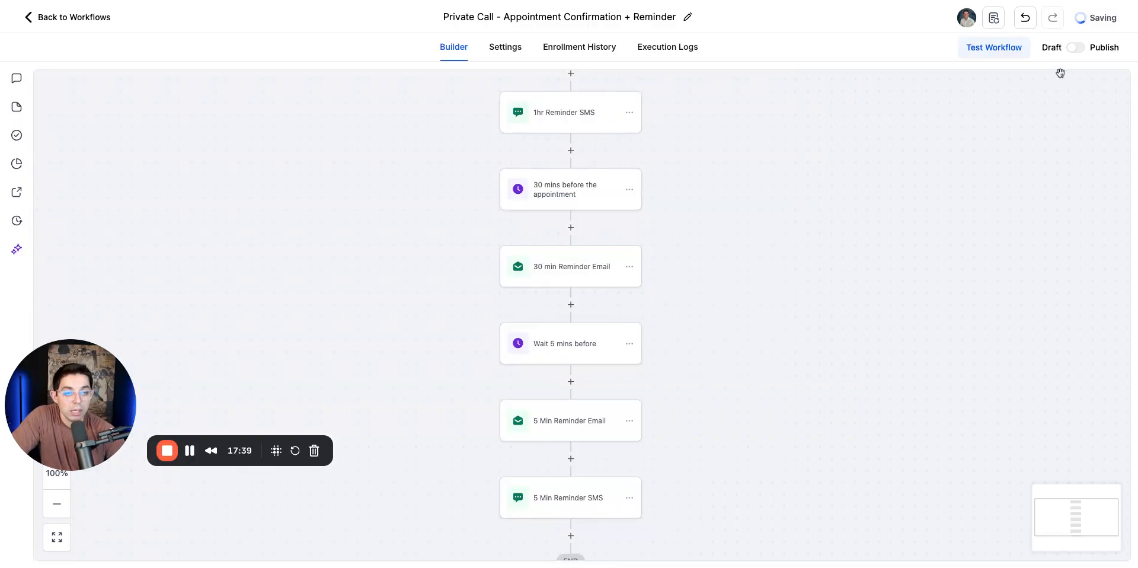
pyautogui.scroll(8, 879, 195)
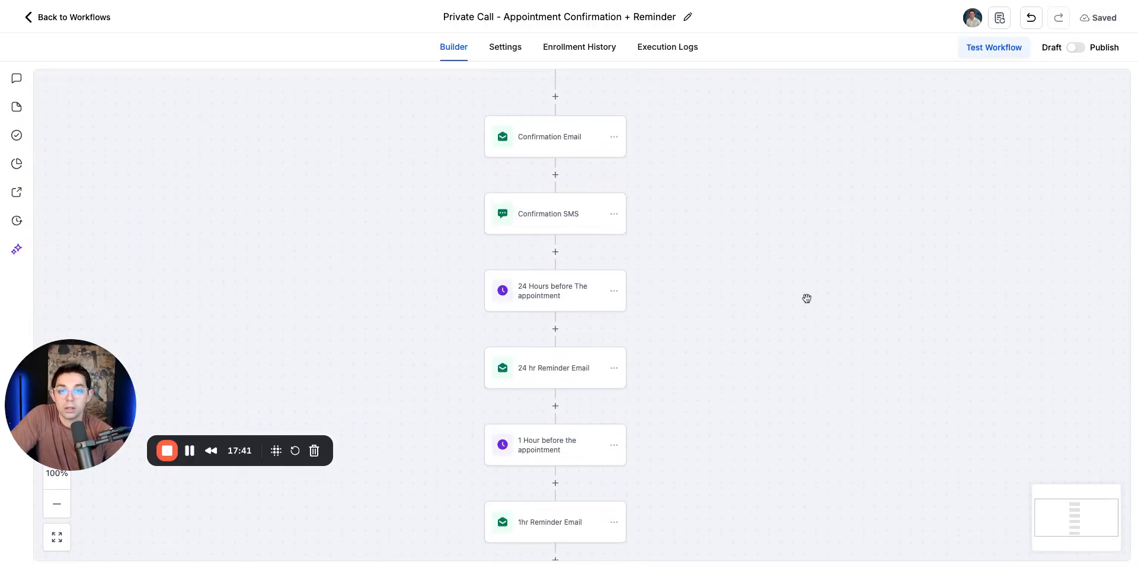
# Step: Copy all actions from "Wait 5 mins before" onward and paste them after the 5 Min Reminder SMS at the workflow's end
pyautogui.scroll(-4, 806, 298)
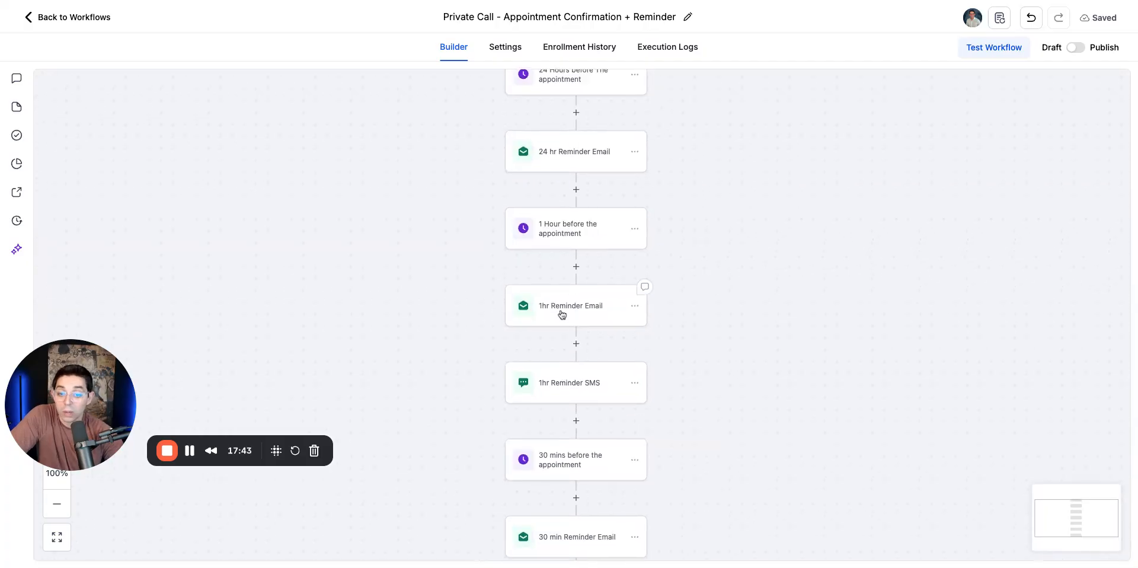
pyautogui.scroll(-3, 724, 259)
pyautogui.scroll(-2, 755, 389)
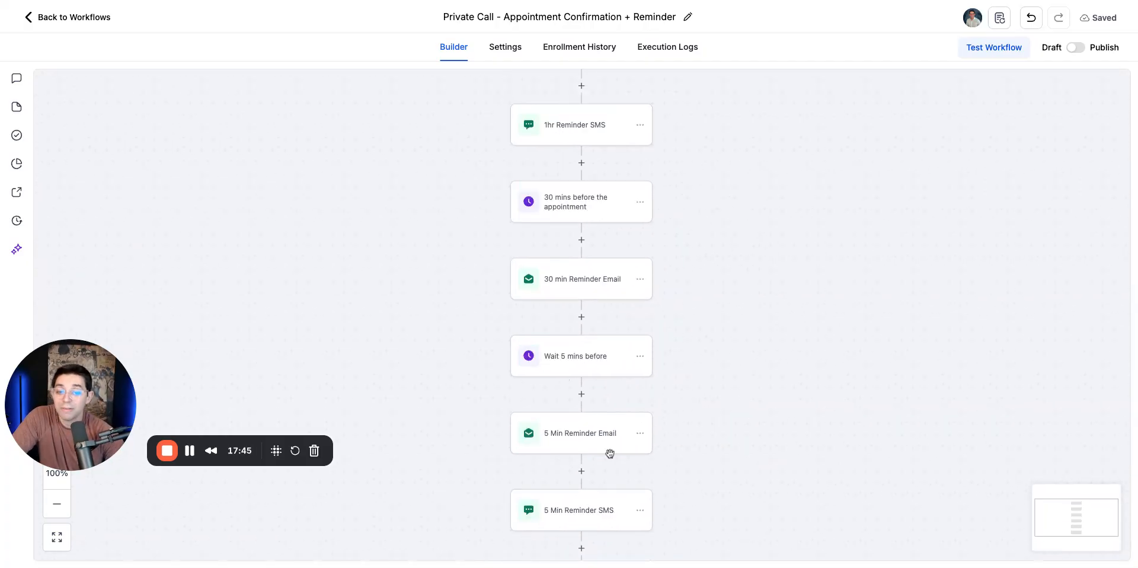
pyautogui.scroll(-2, 780, 446)
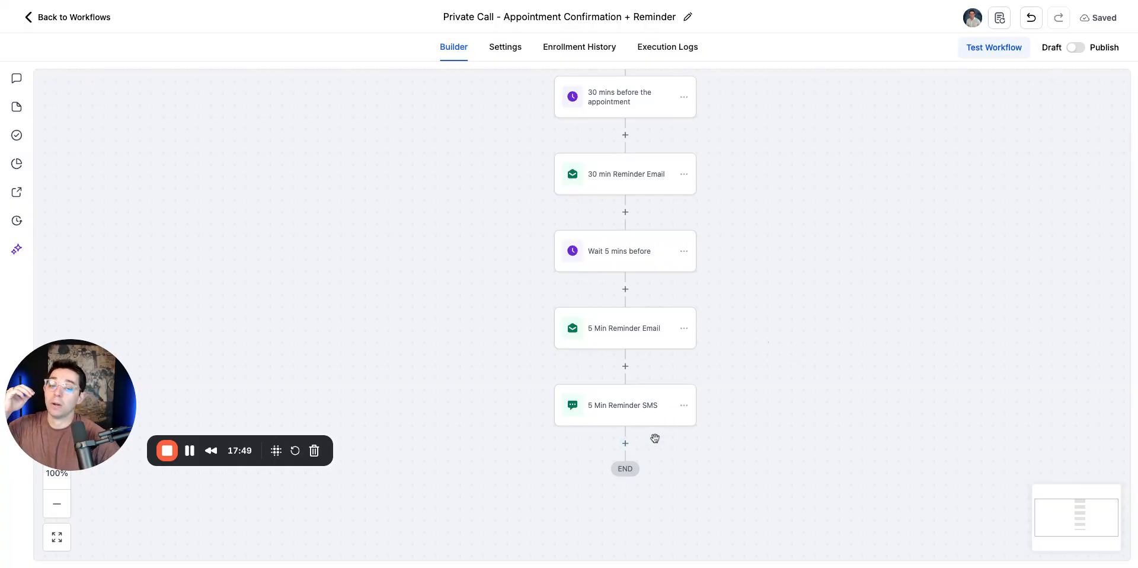
pyautogui.click(683, 251)
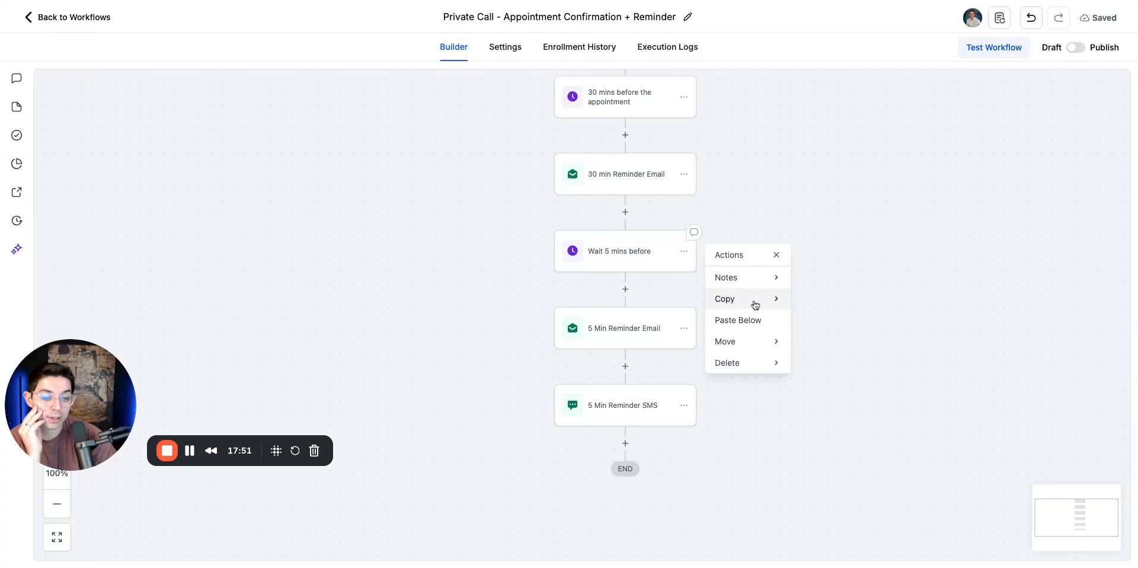
pyautogui.click(767, 301)
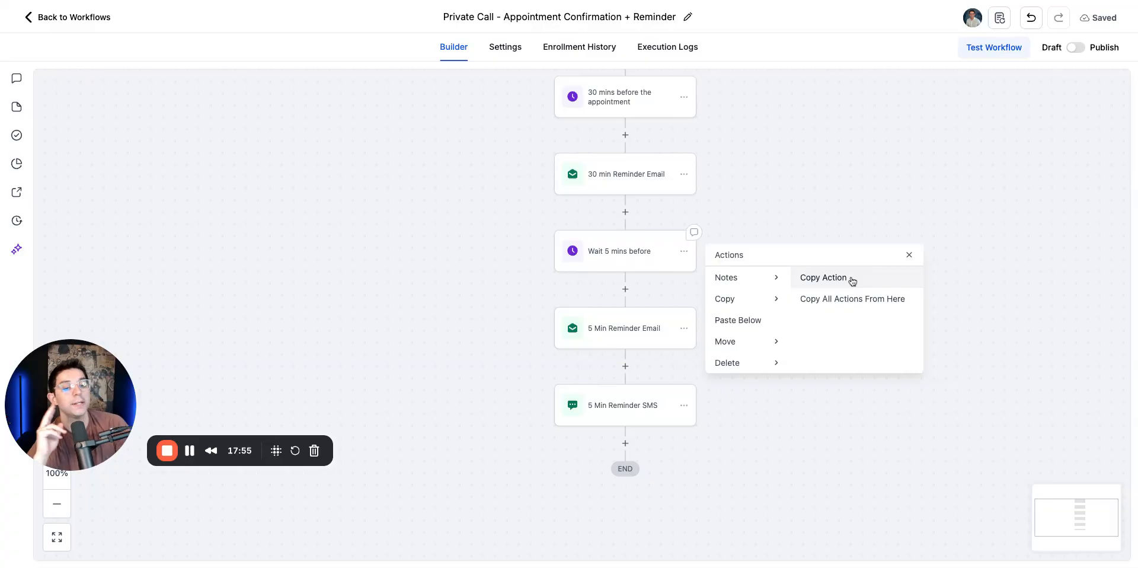
pyautogui.click(847, 299)
pyautogui.scroll(-2, 830, 288)
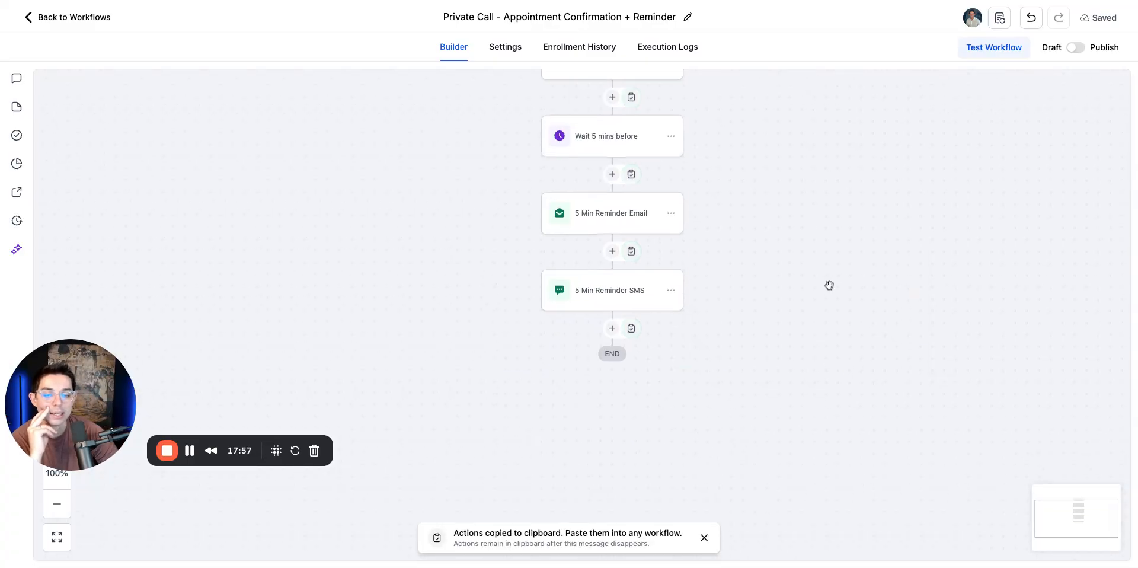
pyautogui.click(631, 328)
# Step: Open the pasted "Wait 5 mins before" action below the first 5 Min Reminder SMS and start editing its name
pyautogui.scroll(-2, 768, 300)
pyautogui.click(618, 307)
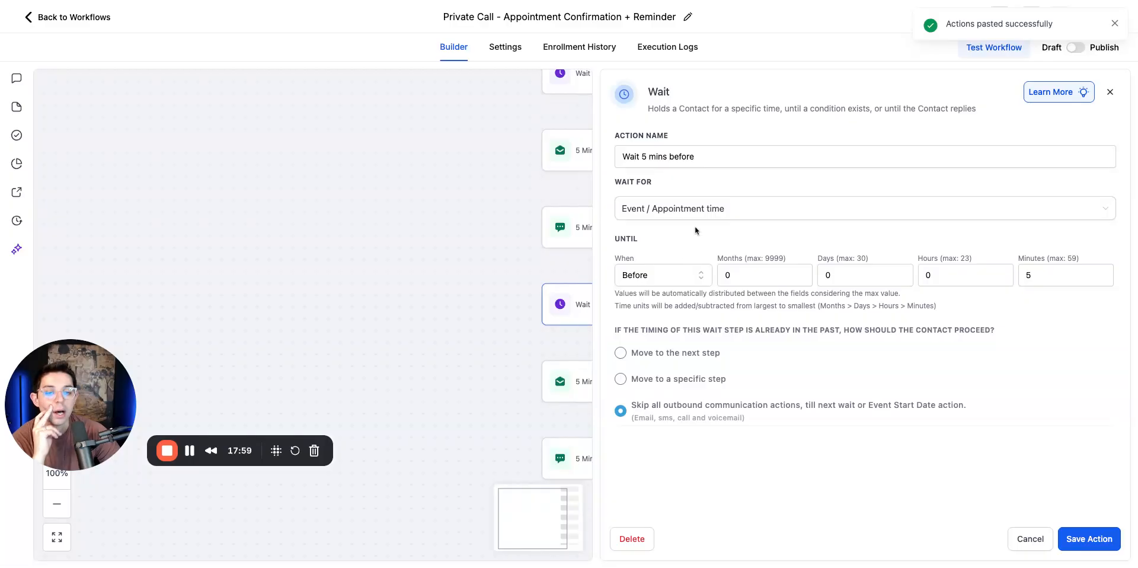
pyautogui.click(652, 157)
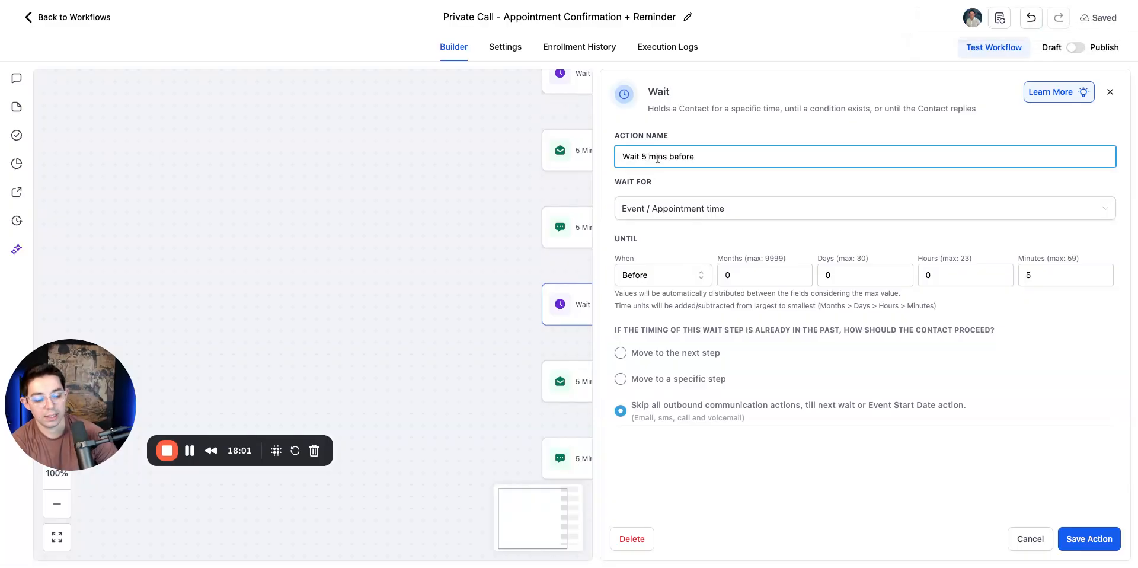
pyautogui.press('BackSpace')
pyautogui.press('BackSpace')
pyautogui.write('10')
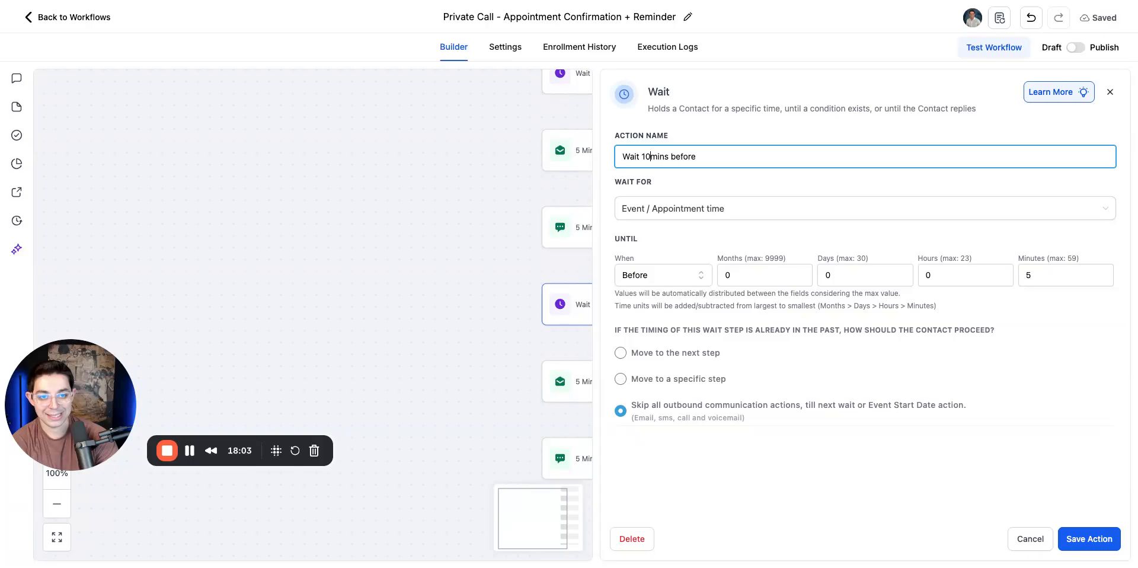
pyautogui.press('BackSpace')
pyautogui.press('BackSpace')
pyautogui.write('5')
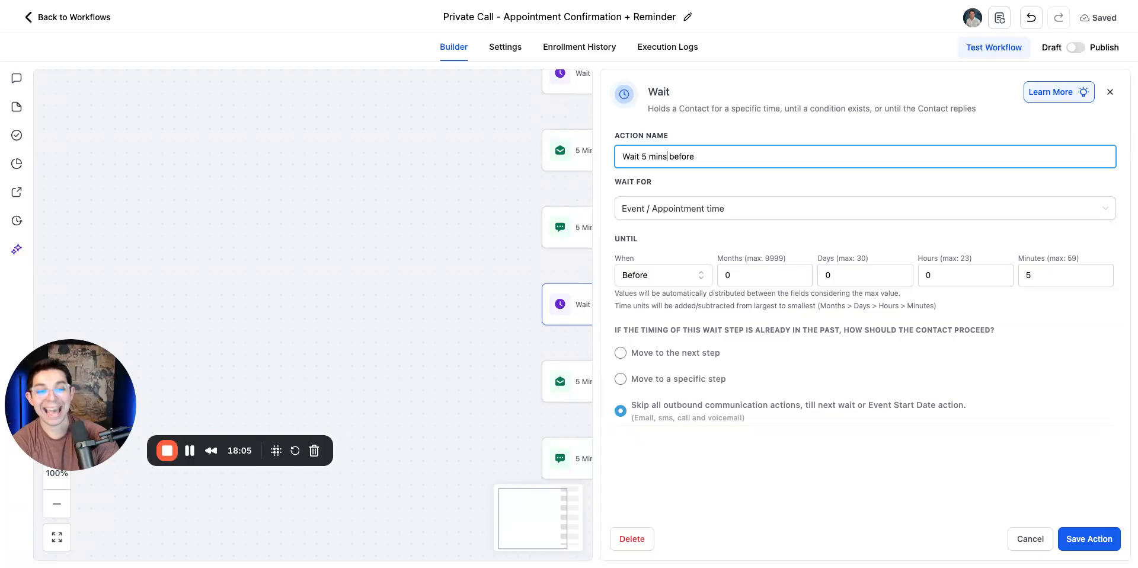
# Step: Rename the pasted wait action "Wait 45 mins After"
pyautogui.press('BackSpace')
pyautogui.press('BackSpace')
pyautogui.press('BackSpace')
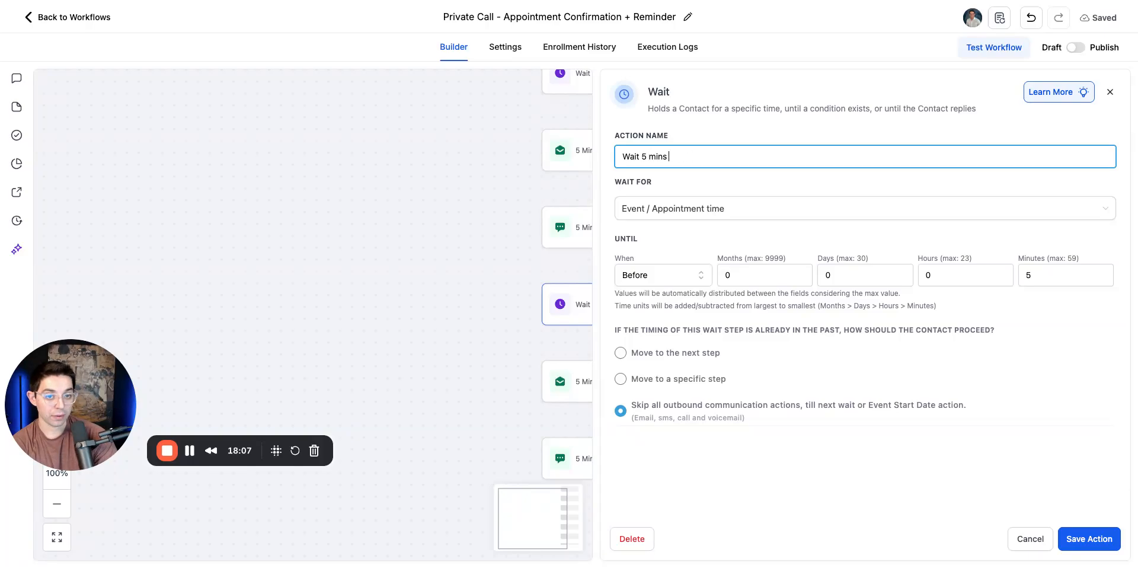
pyautogui.write('After')
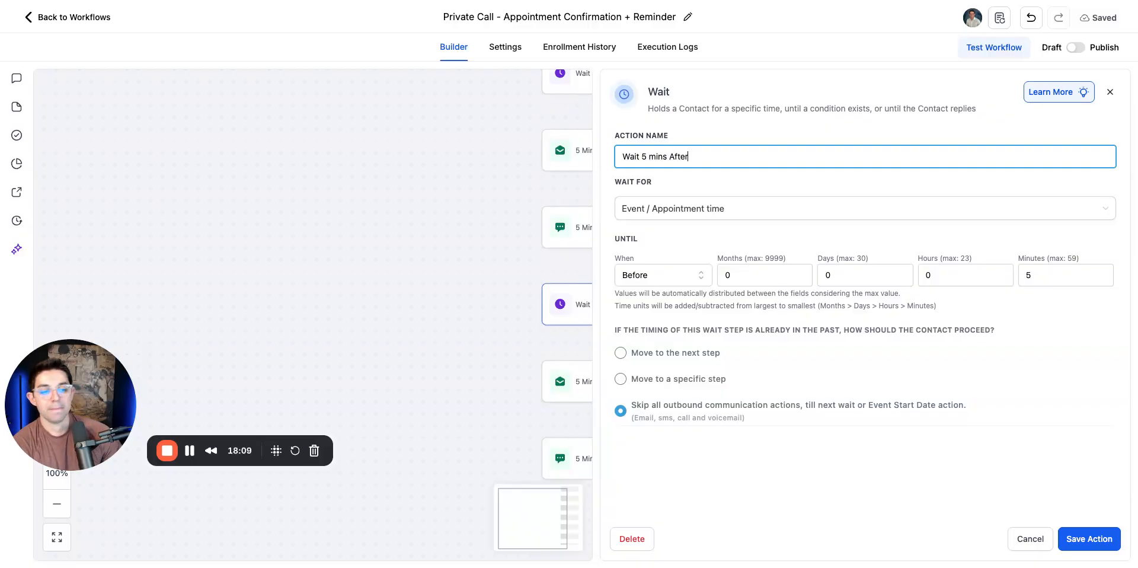
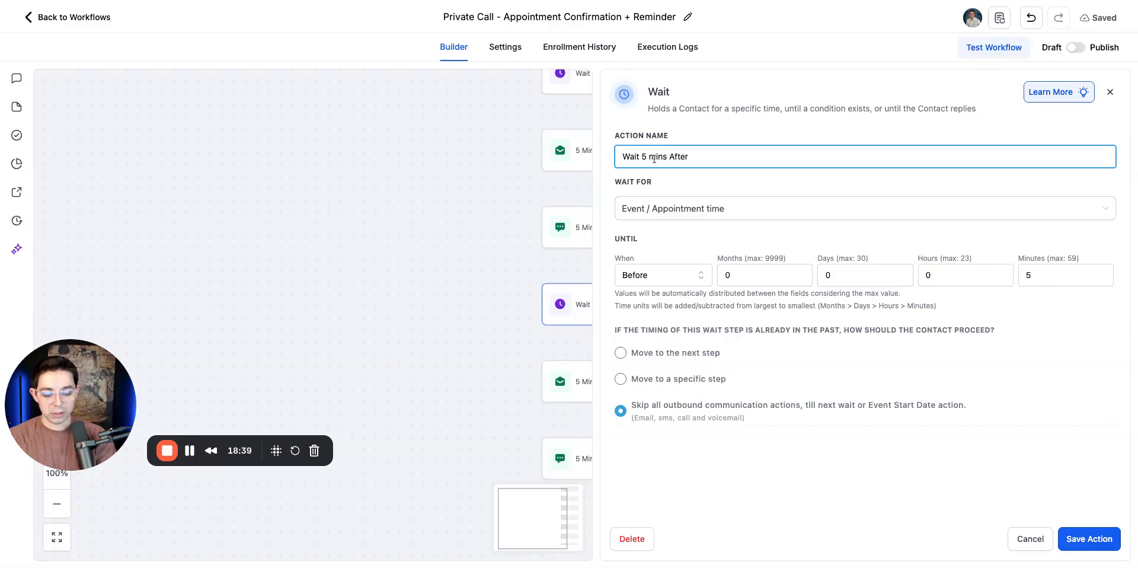
pyautogui.press('BackSpace')
pyautogui.write('45')
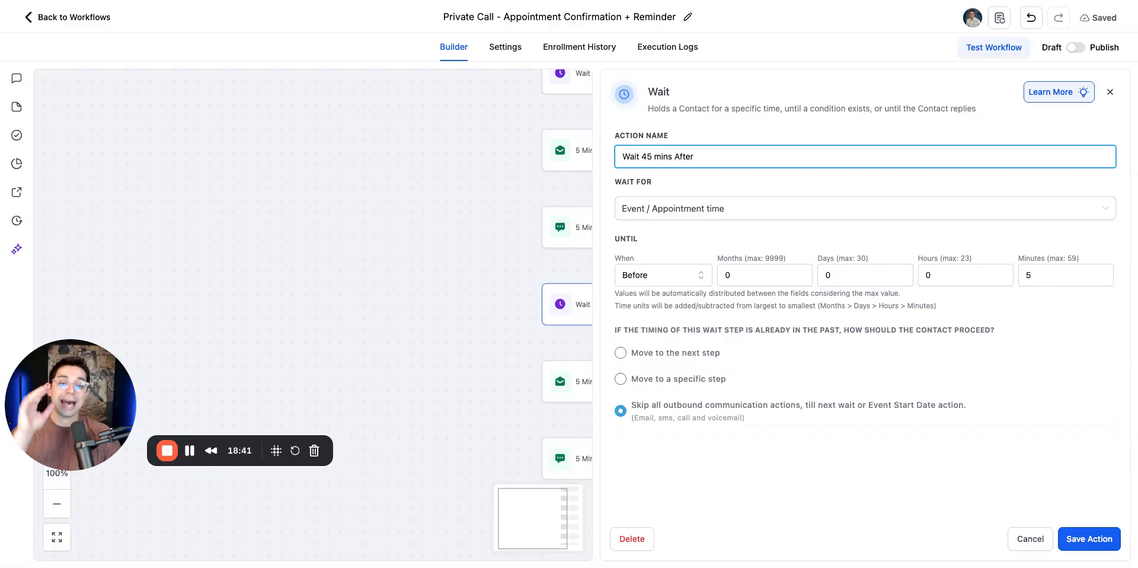
# Step: Set the wait to 45 minutes after the appointment time and save the action
pyautogui.click(652, 282)
pyautogui.click(697, 301)
pyautogui.click(1047, 272)
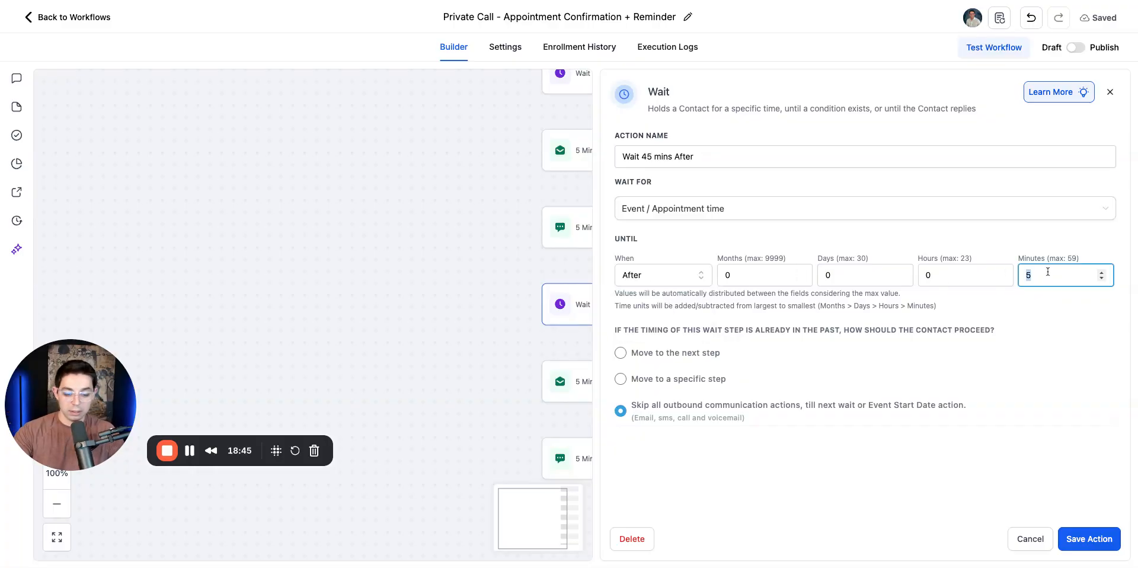
pyautogui.write('10')
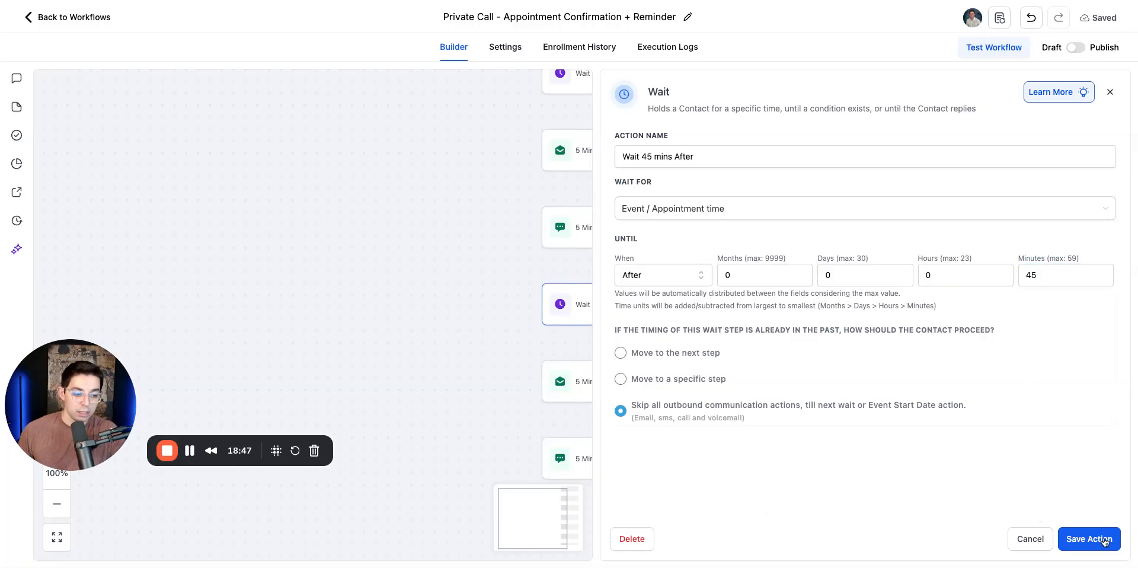
pyautogui.click(1093, 538)
# Step: Change the subject of the email below the 45-minute wait to "Thanks for hopping on! Here's your free gift!"
pyautogui.scroll(-3, 824, 366)
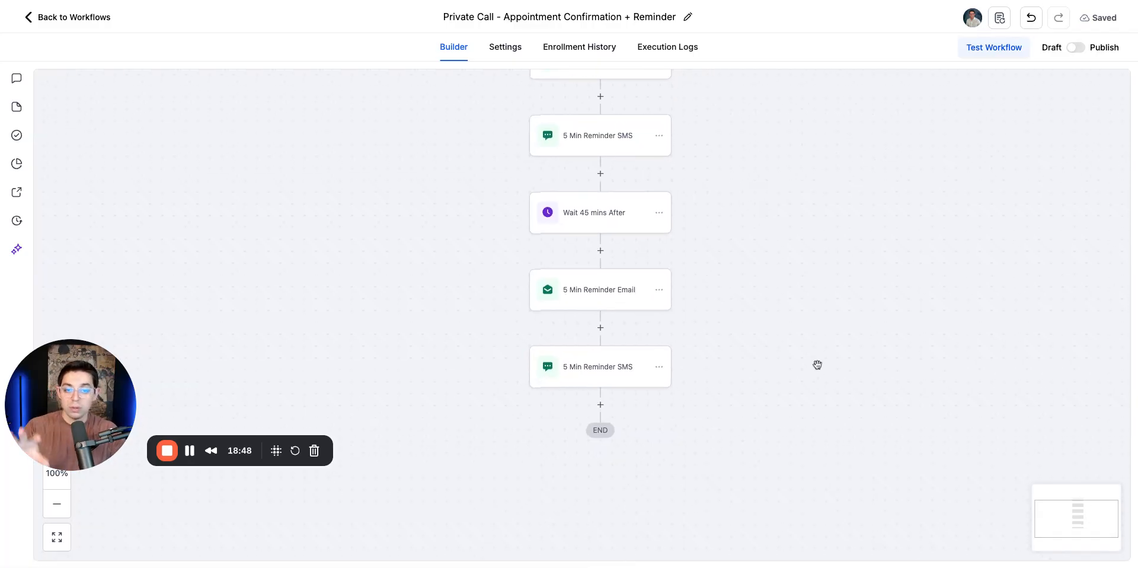
pyautogui.click(584, 296)
pyautogui.tripleClick(970, 375)
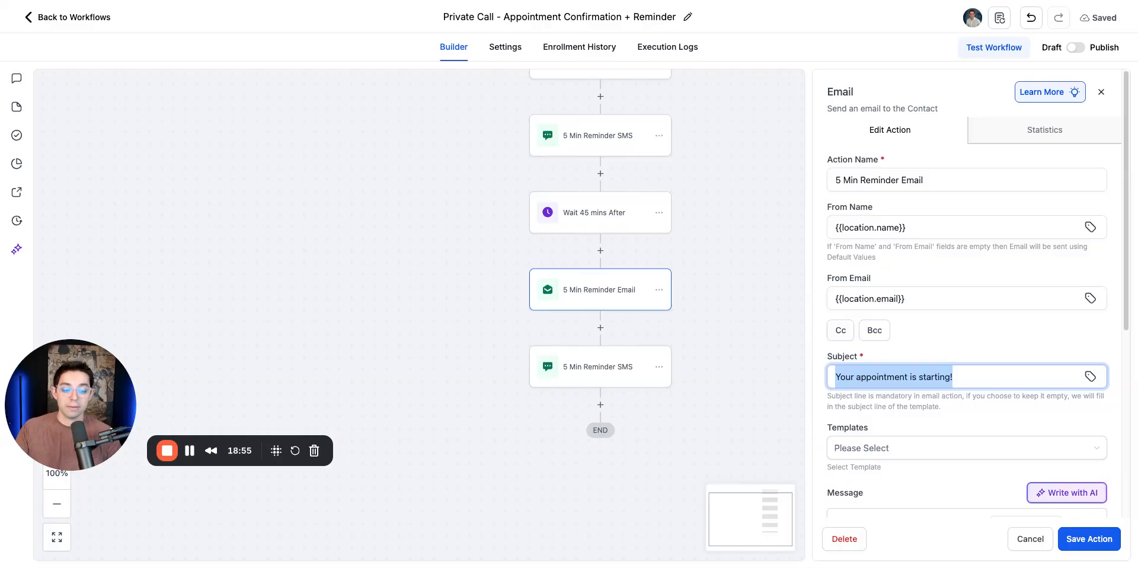
pyautogui.write('Thank ')
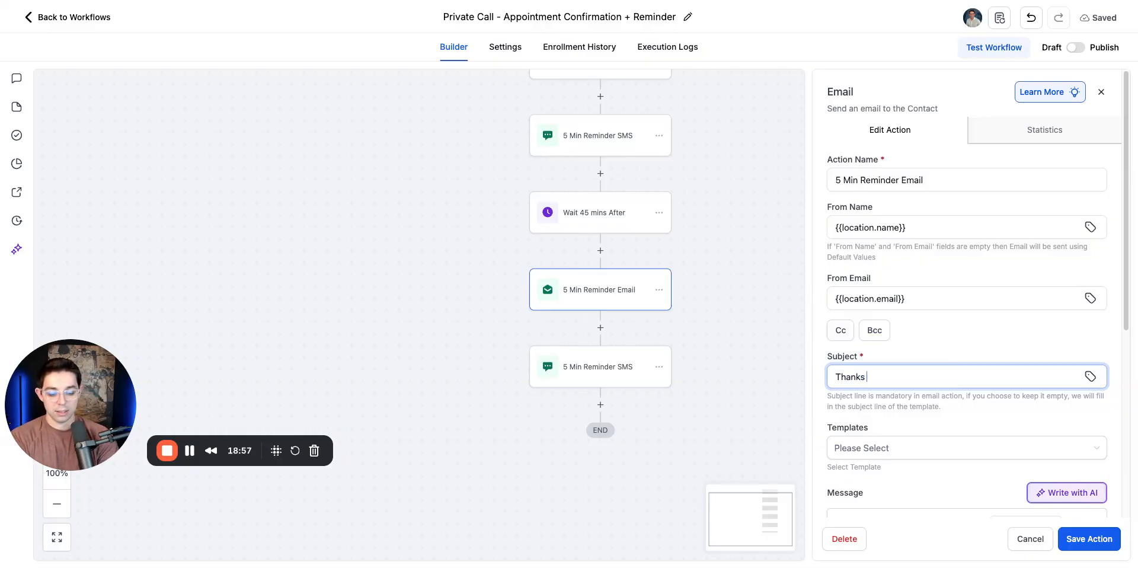
pyautogui.write(' for ho')
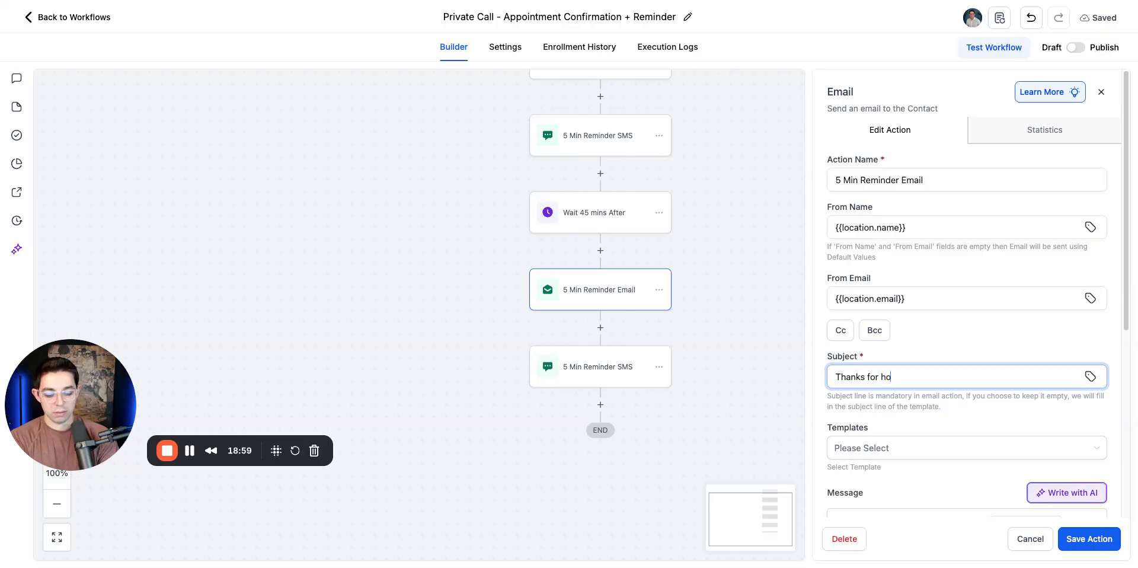
pyautogui.write('pping on !')
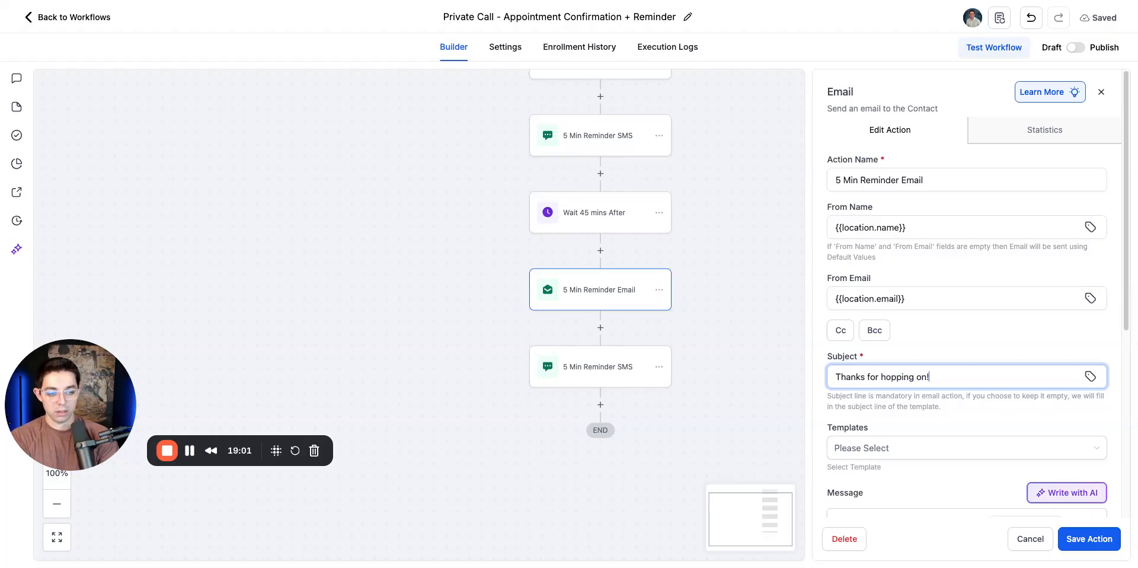
pyautogui.write(" Here's ")
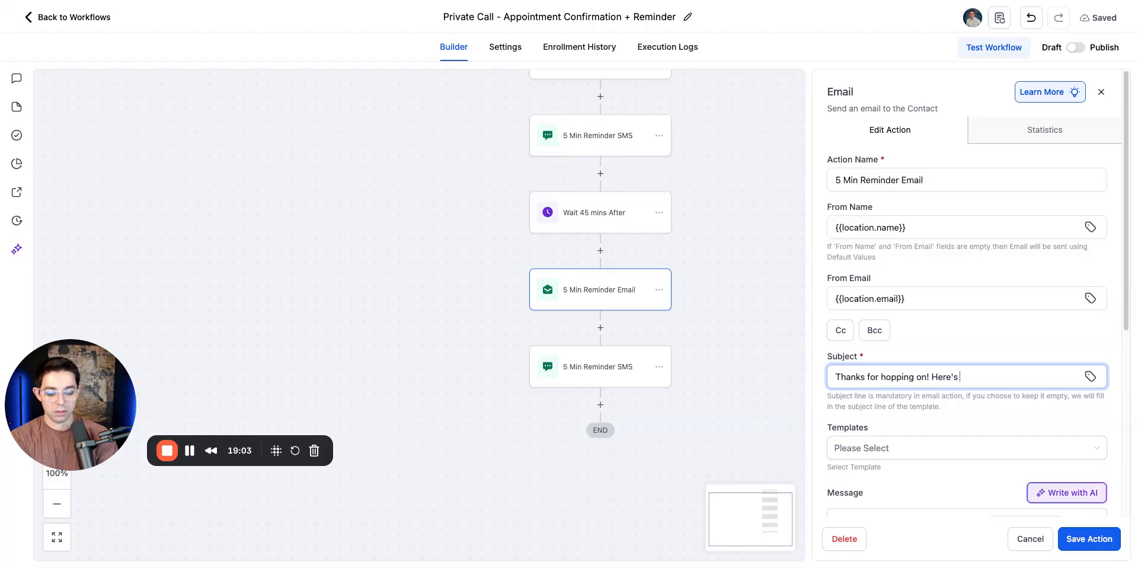
pyautogui.write('yout')
pyautogui.write(' free ')
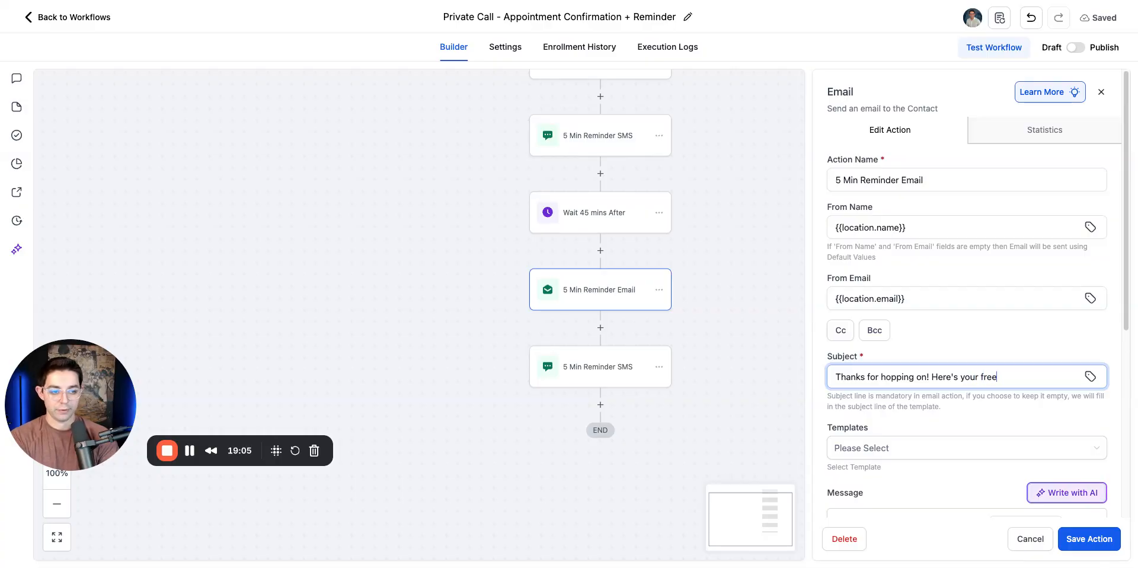
pyautogui.write('gift!')
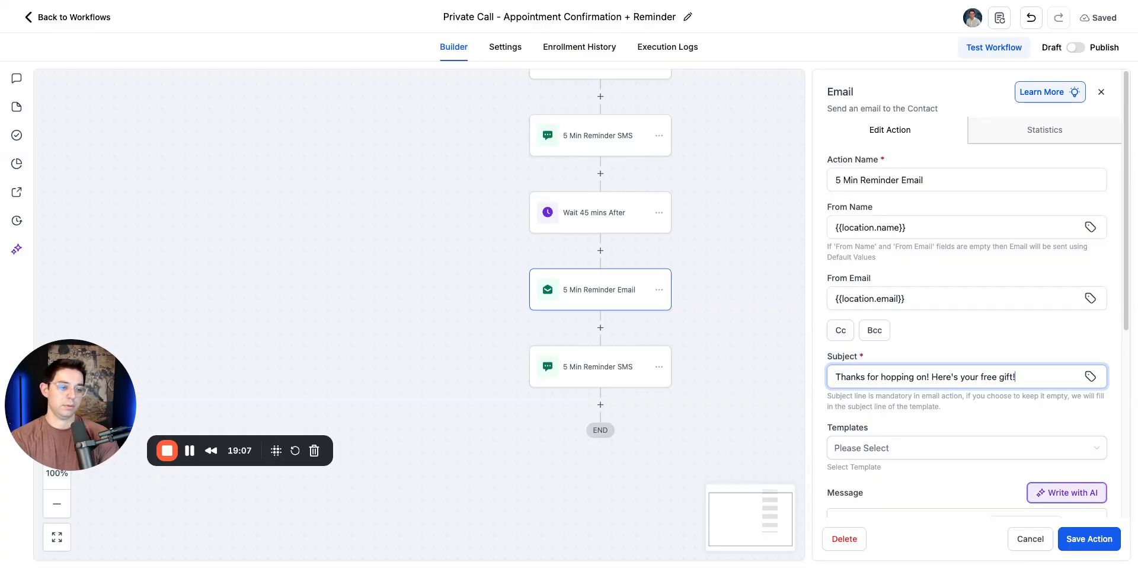
# Step: Replace the email's whole message body with a copy of its subject line and save the action
pyautogui.tripleClick(951, 372)
pyautogui.hotkey('ctrl', 'c')
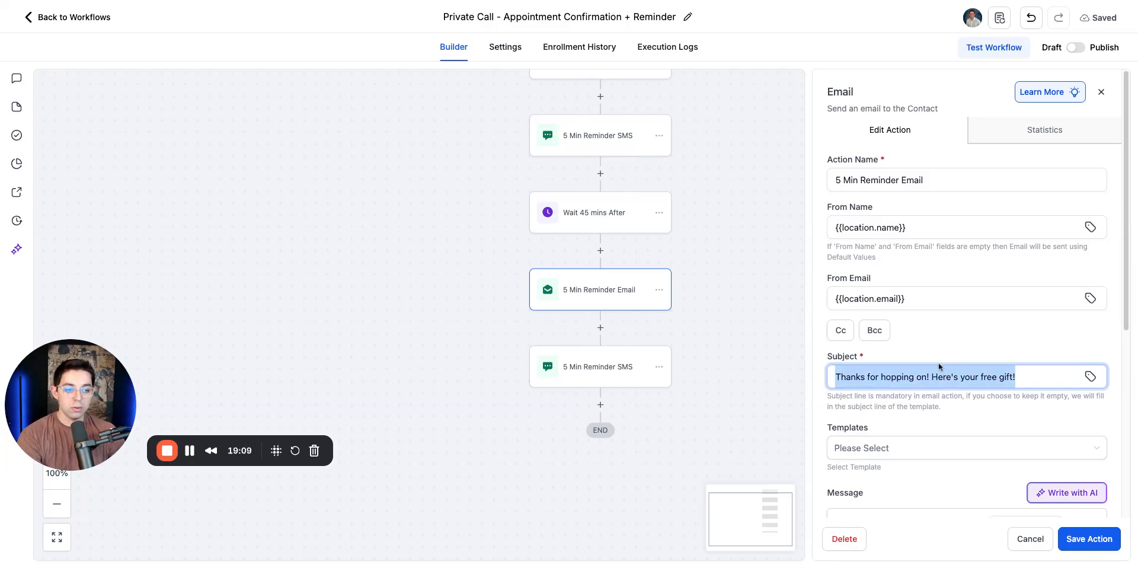
pyautogui.scroll(-4, 938, 365)
pyautogui.hotkey('ctrl', 'a')
pyautogui.hotkey('ctrl', 'v')
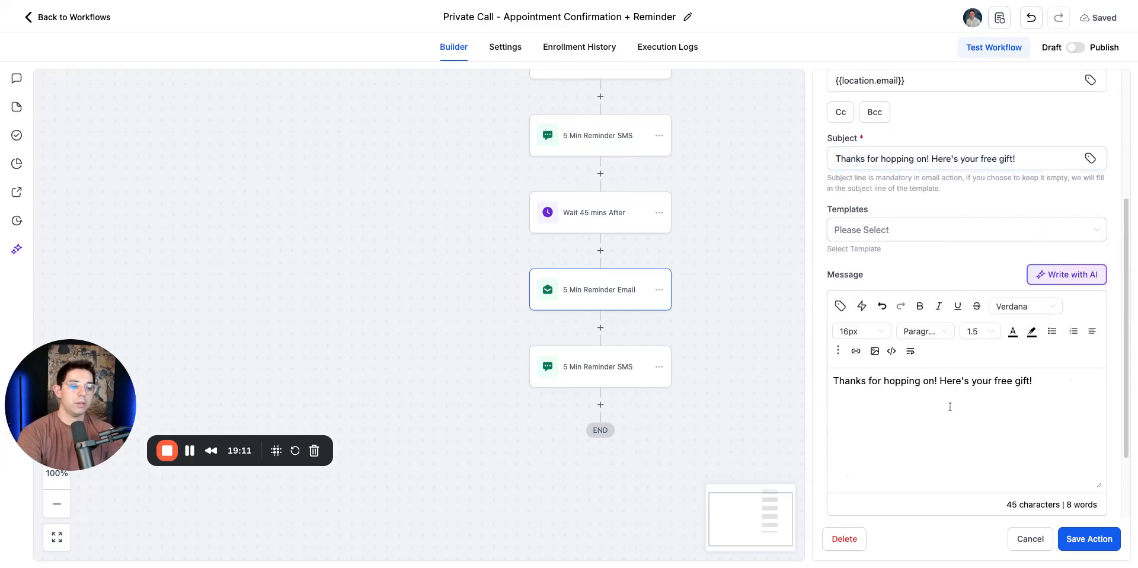
pyautogui.click(1112, 541)
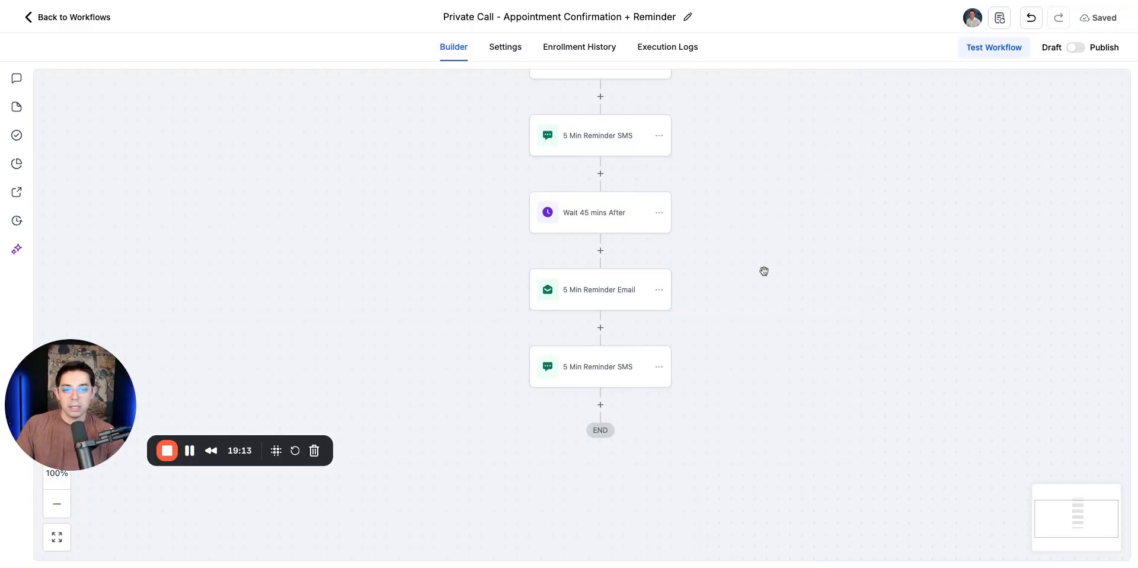
# Step: Rename the email action below the 45-minute wait "45 Min Email Gift access", copy that name, and save the action
pyautogui.click(593, 291)
pyautogui.click(838, 179)
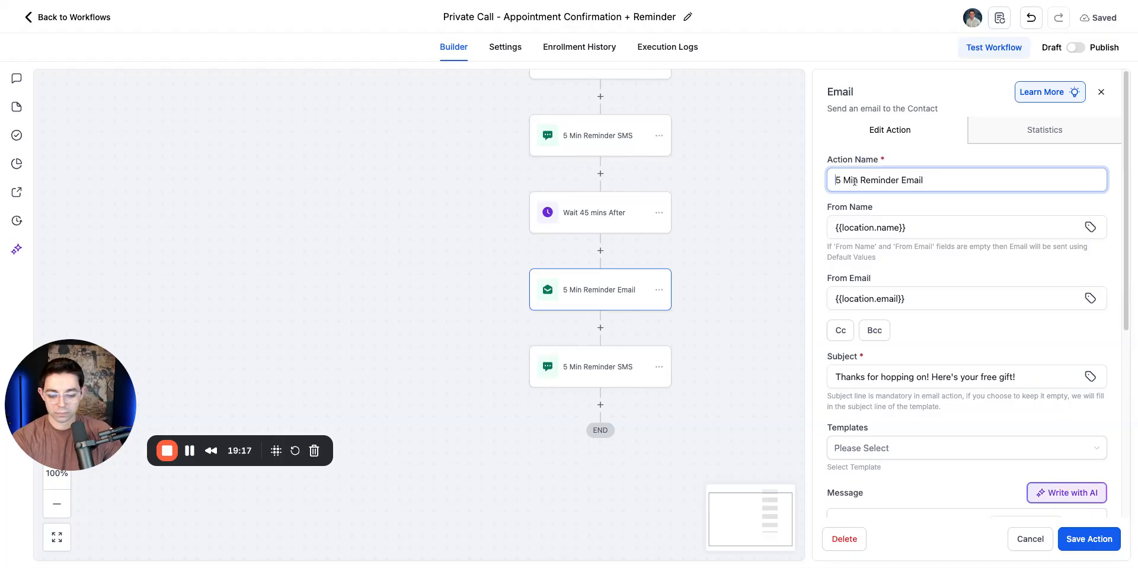
pyautogui.write('4')
pyautogui.moveTo(864, 179); pyautogui.dragTo(1011, 177)
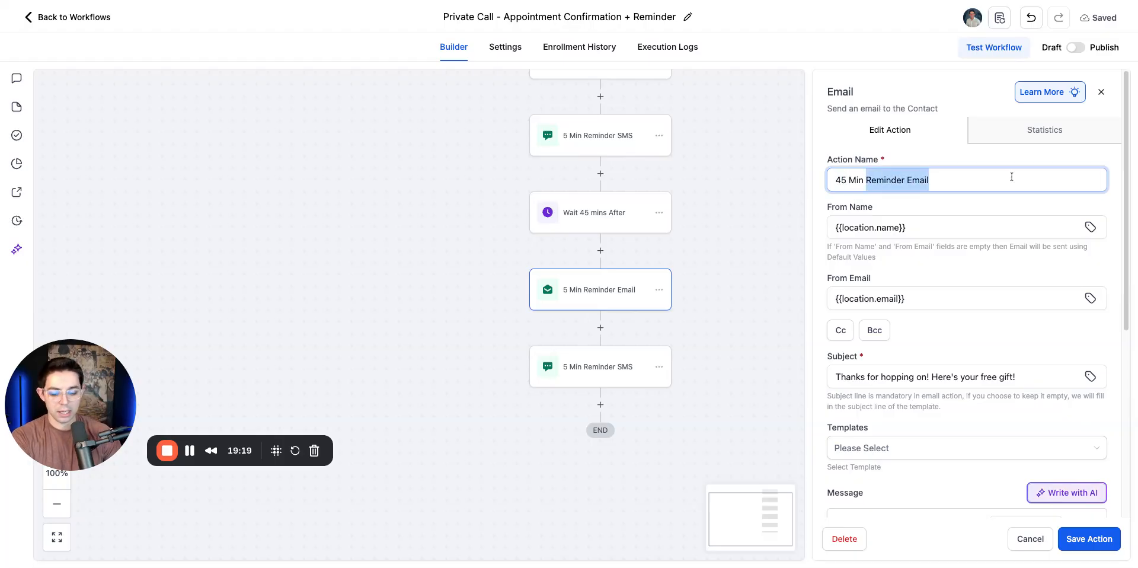
pyautogui.write('Email Gift access')
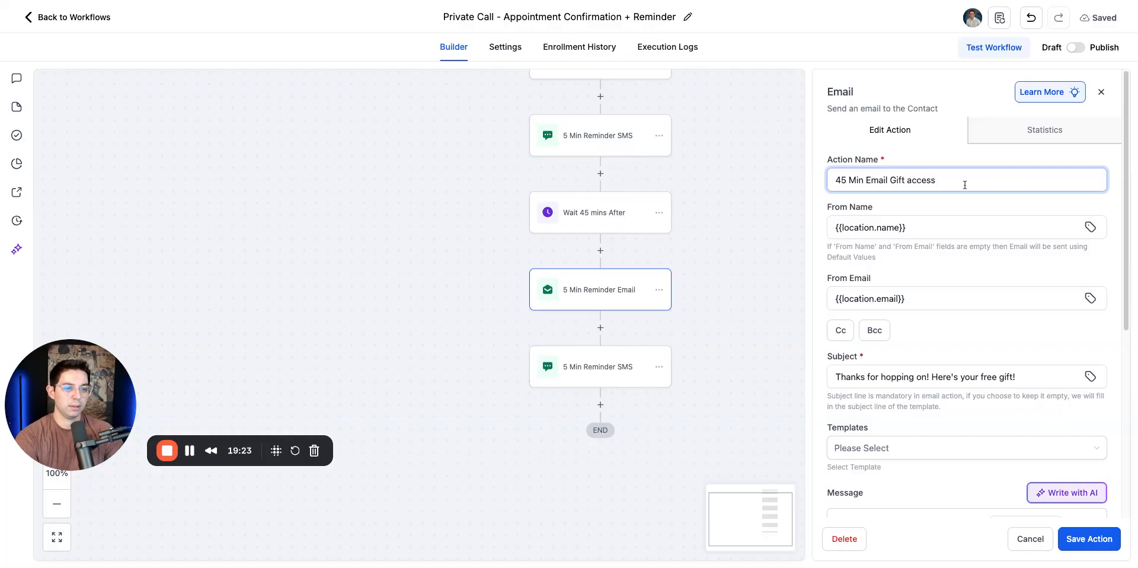
pyautogui.moveTo(964, 185); pyautogui.dragTo(832, 180)
pyautogui.hotkey('ctrl', 'c')
pyautogui.click(1089, 538)
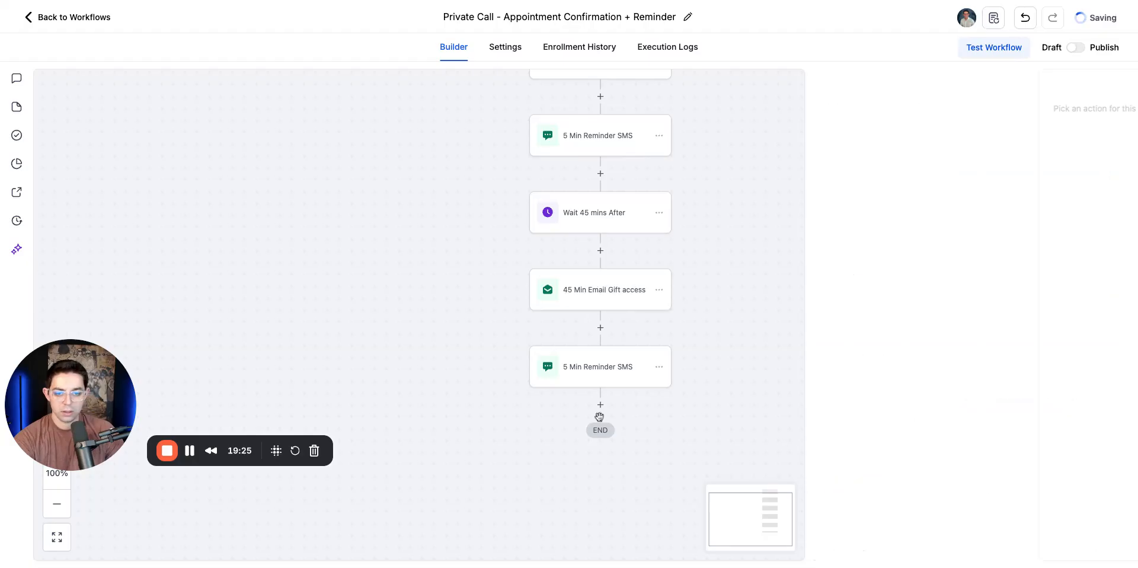
# Step: Rename the last SMS action "45 Min SMS Gift access", reusing the copied email name, and save the action
pyautogui.click(640, 366)
pyautogui.click(913, 180)
pyautogui.moveTo(916, 181); pyautogui.dragTo(833, 181)
pyautogui.hotkey('ctrl', 'v')
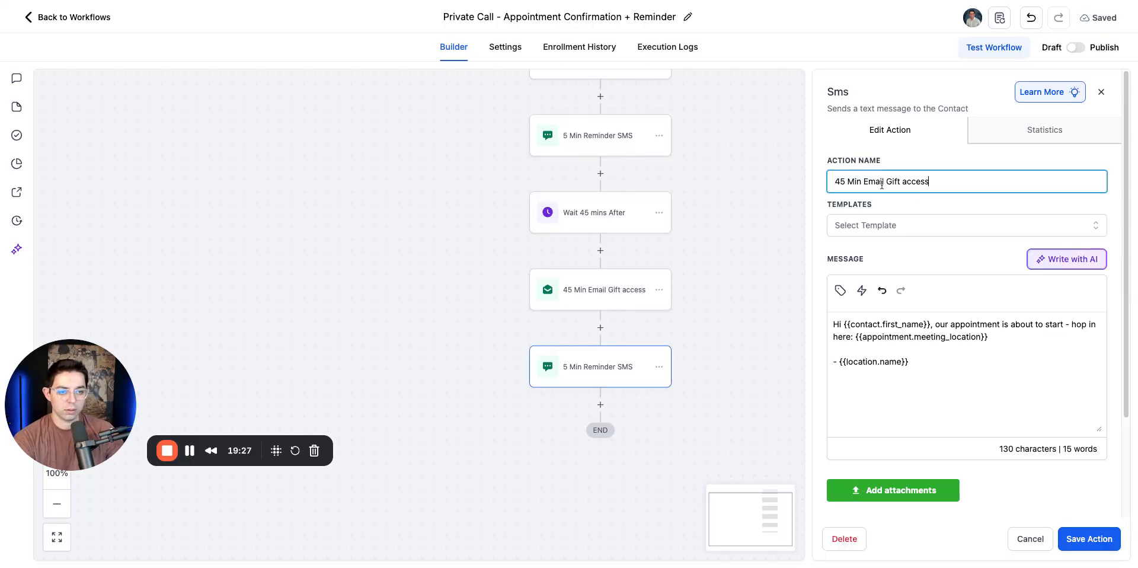
pyautogui.doubleClick(881, 182)
pyautogui.write('SMS')
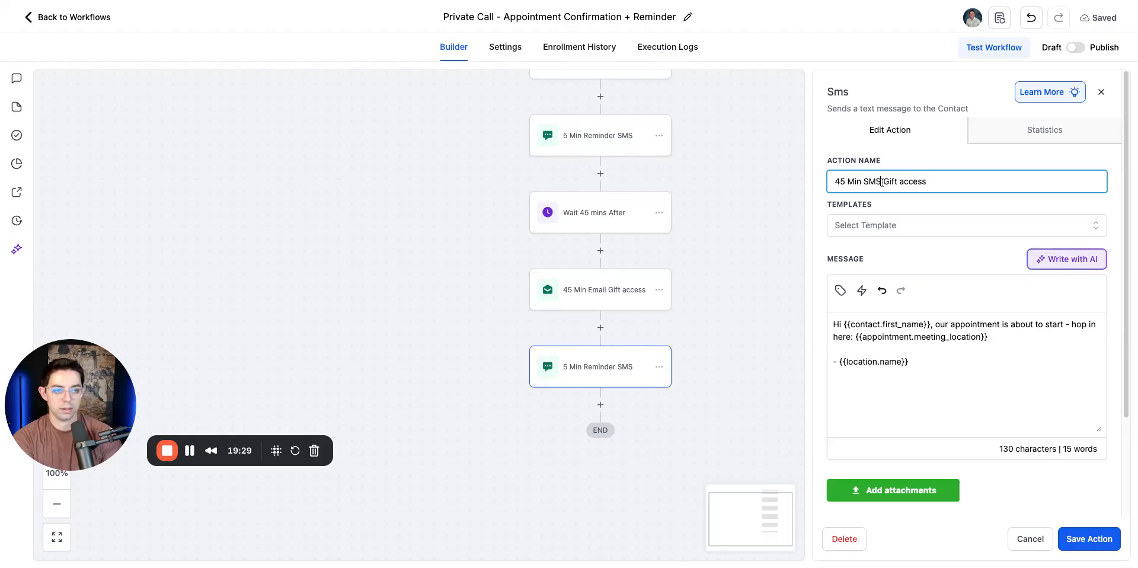
pyautogui.click(1099, 540)
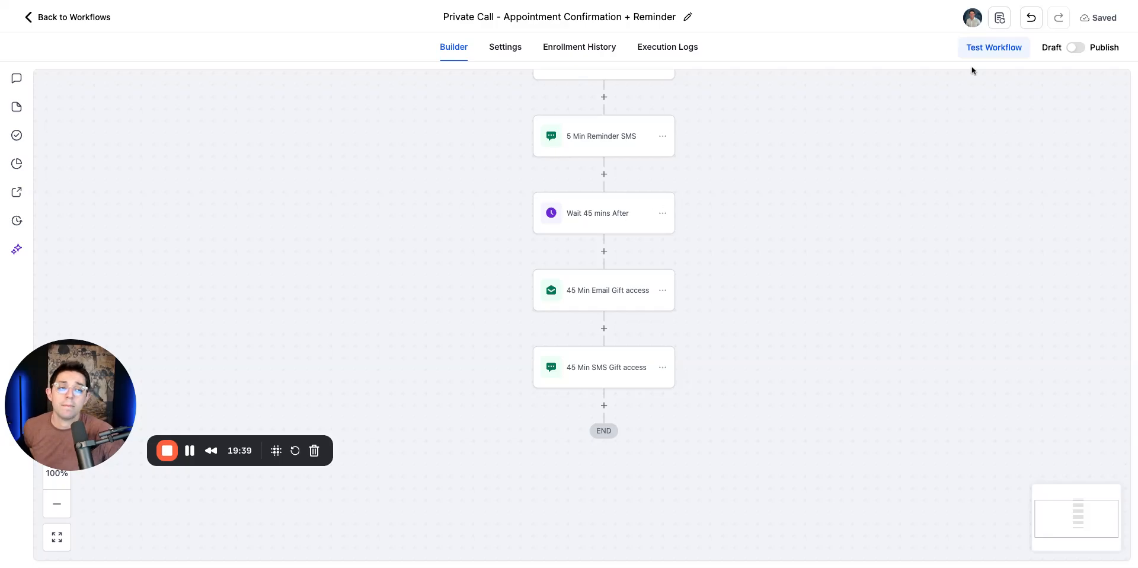
pyautogui.scroll(4, 774, 145)
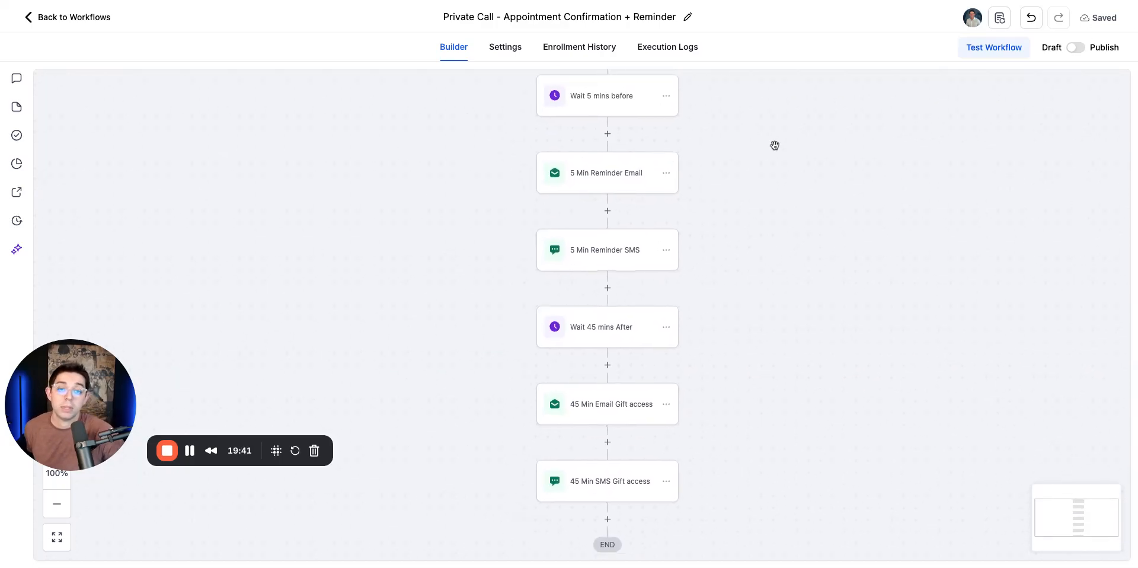
# Step: Review the settings of the 45 Min Email Gift access action and the Wait 45 mins After action, closing both without changes
pyautogui.scroll(-1, 812, 236)
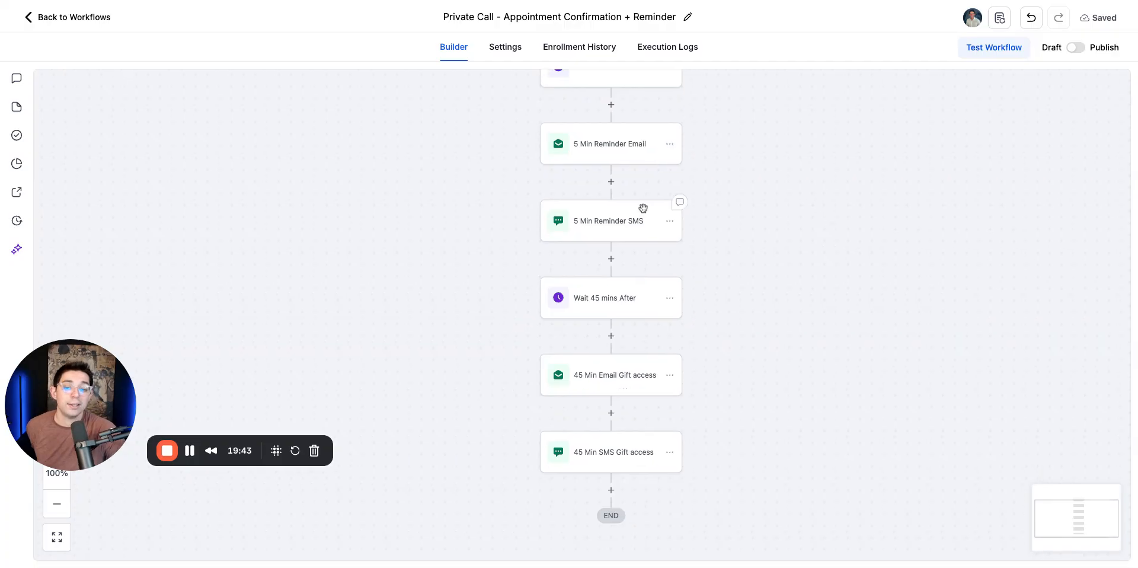
pyautogui.click(599, 380)
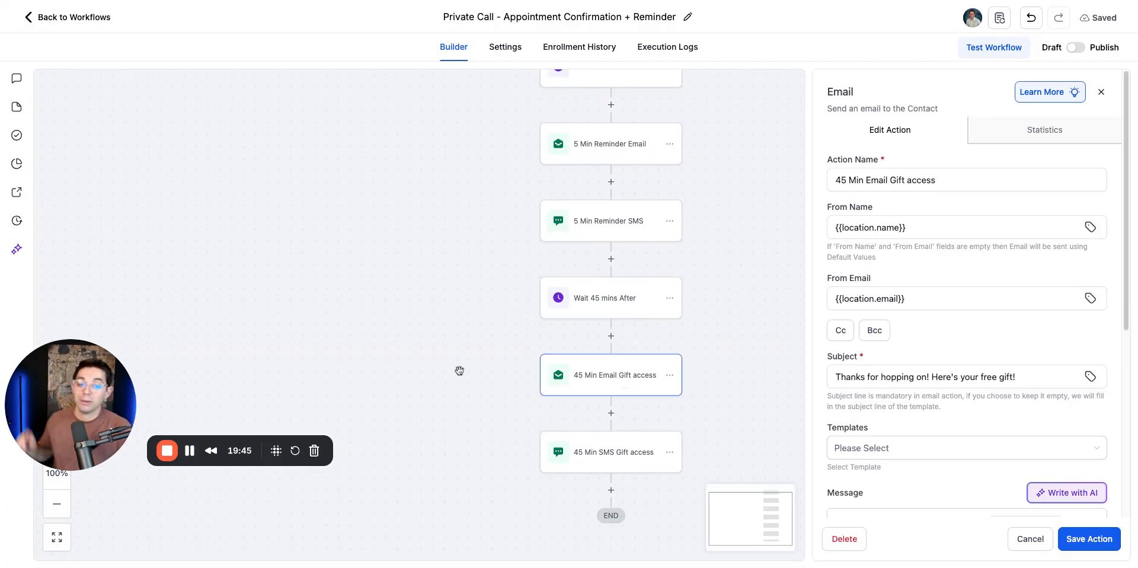
pyautogui.click(1028, 543)
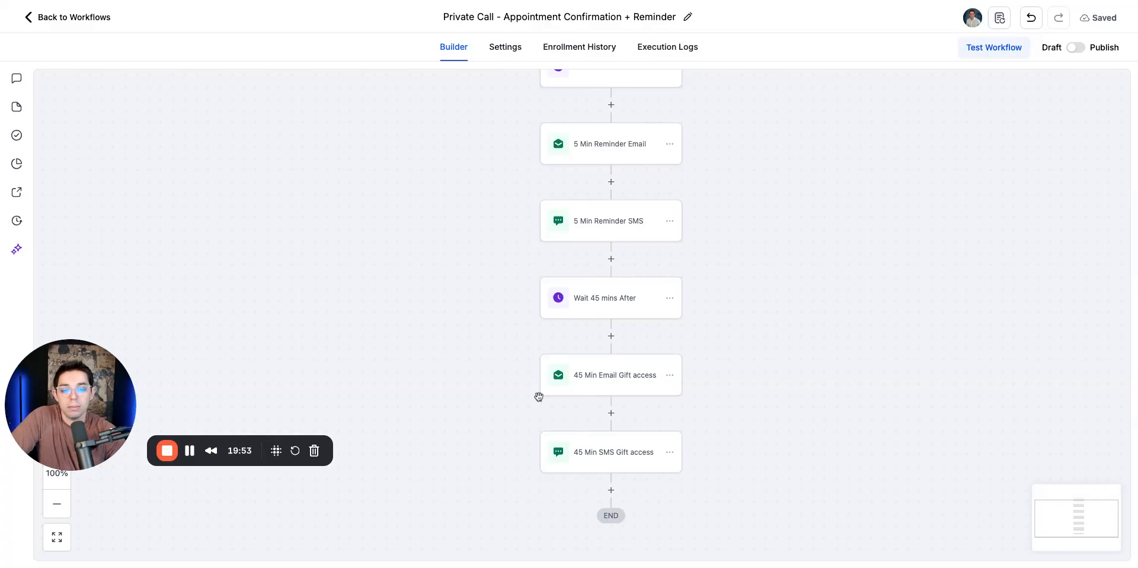
pyautogui.click(630, 304)
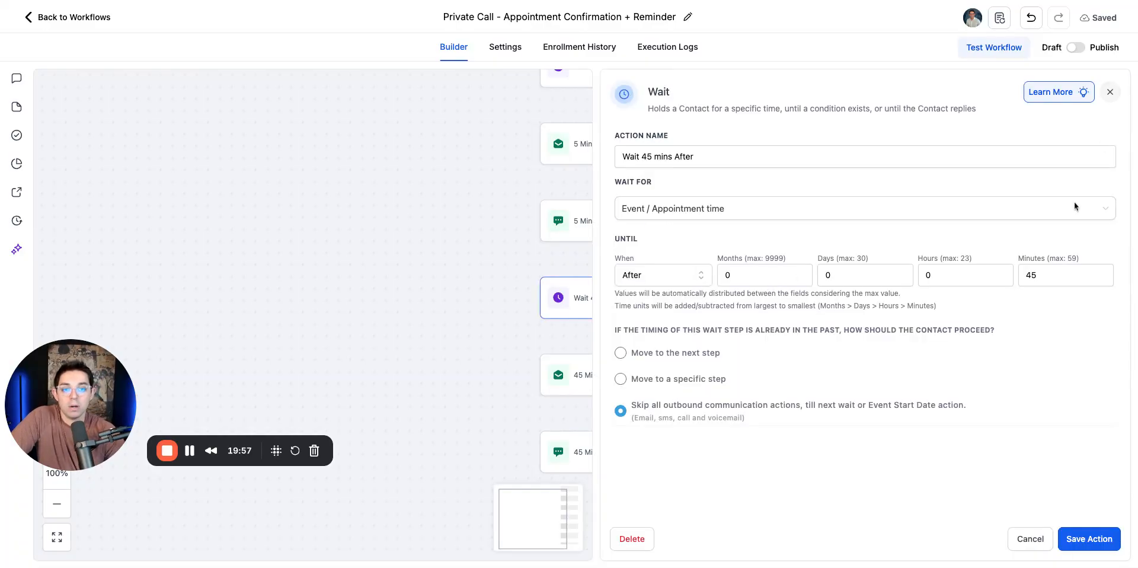
pyautogui.click(1110, 92)
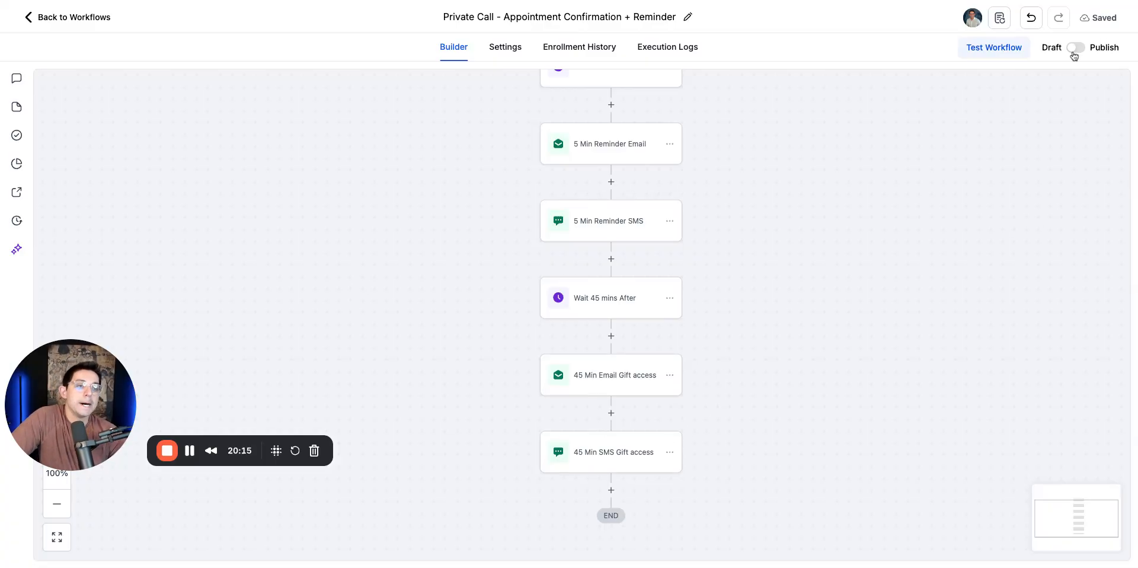
# Step: Delete the Wait 45 mins After action together with all actions below it
pyautogui.scroll(5, 806, 151)
pyautogui.scroll(-5, 777, 272)
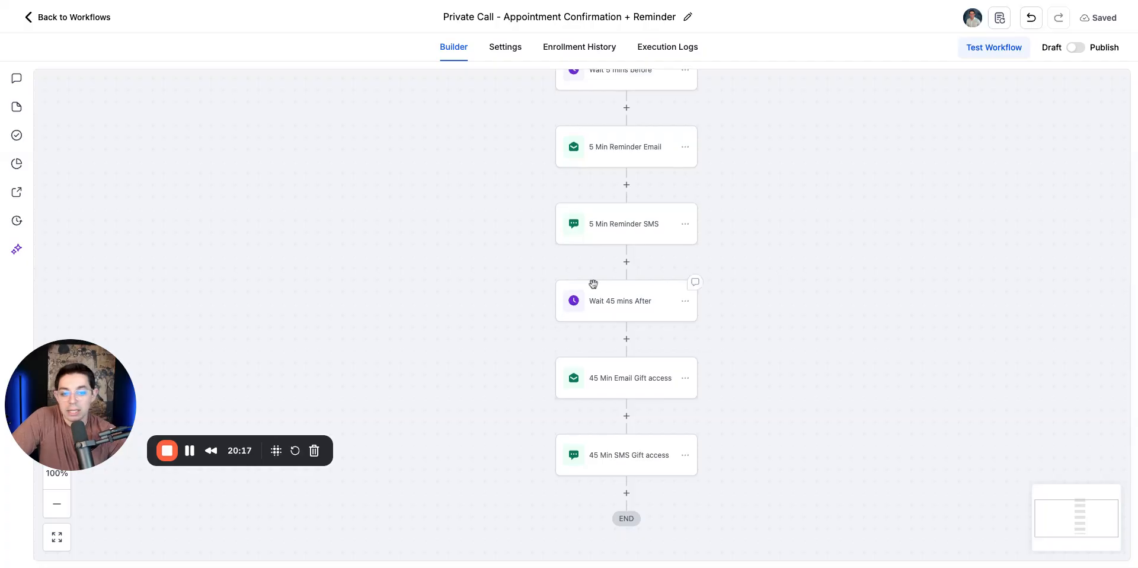
pyautogui.click(684, 301)
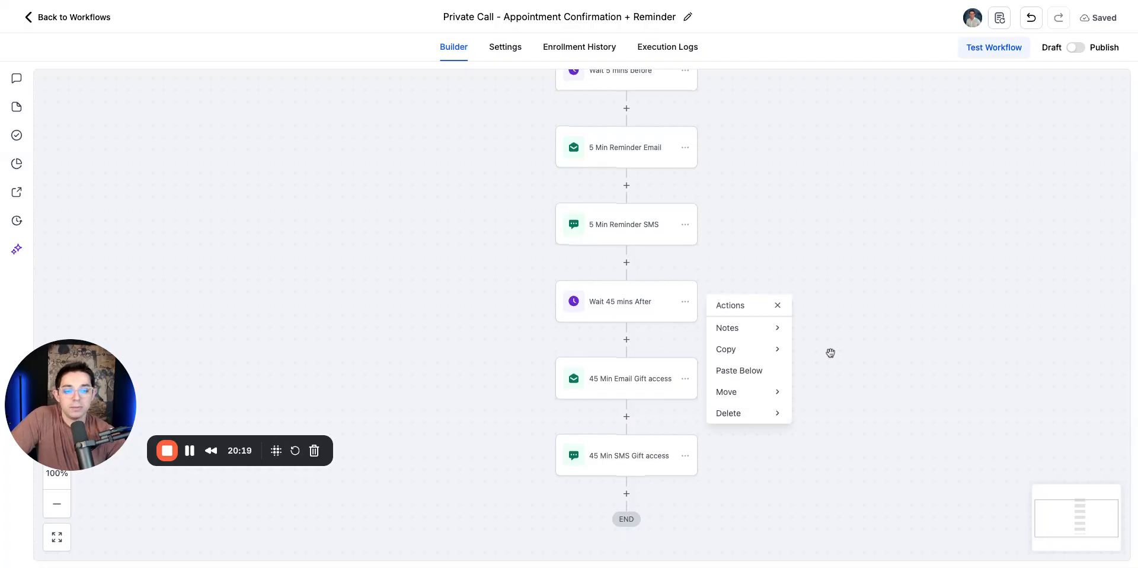
pyautogui.click(724, 415)
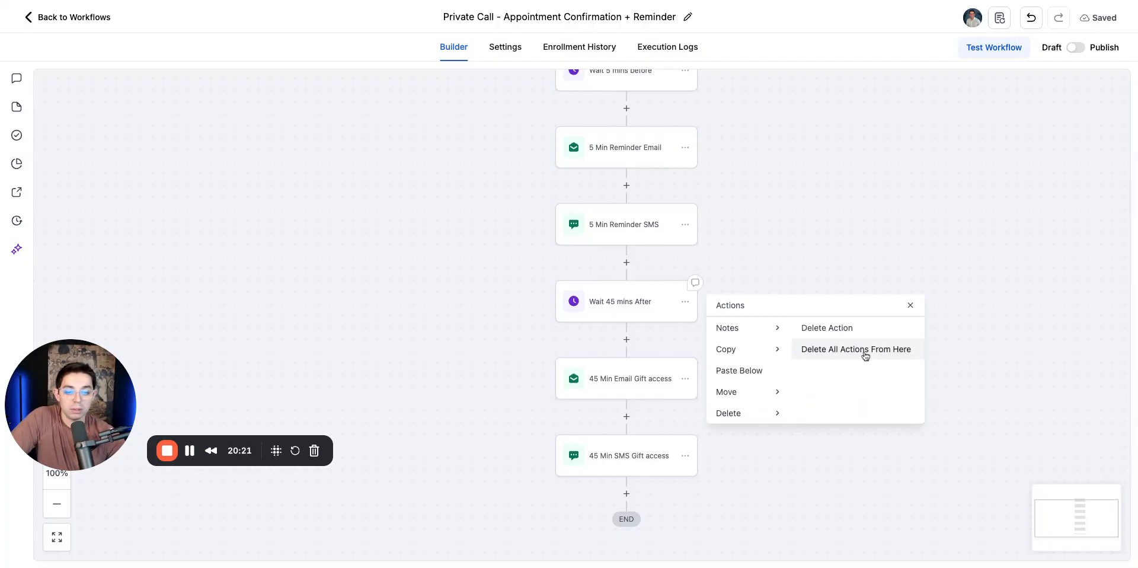
pyautogui.click(866, 355)
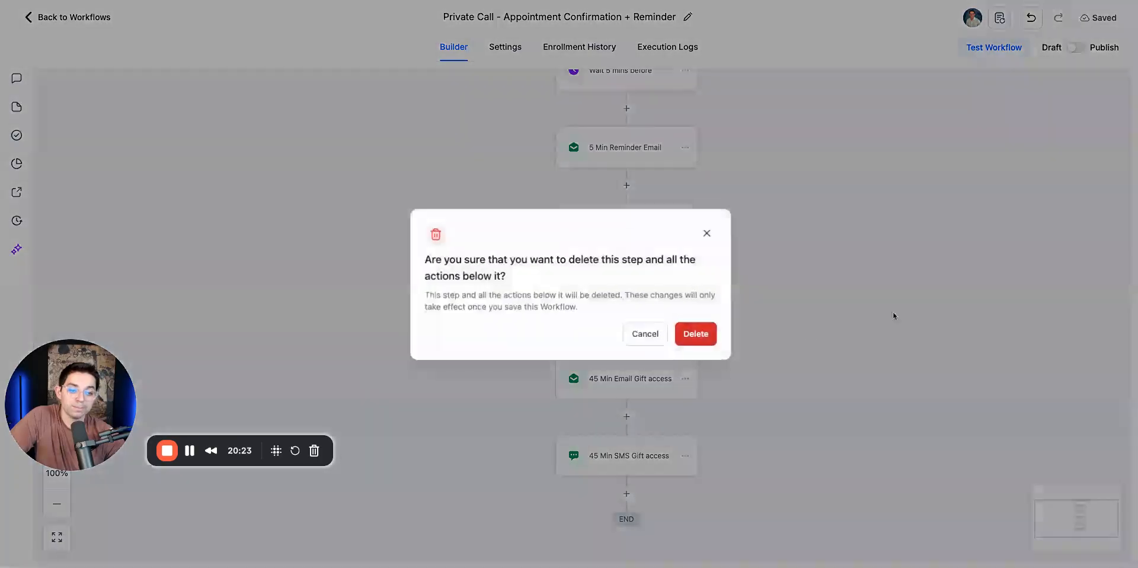
pyautogui.click(698, 332)
# Step: Switch the workflow from Draft to Publish and save it
pyautogui.scroll(10, 846, 210)
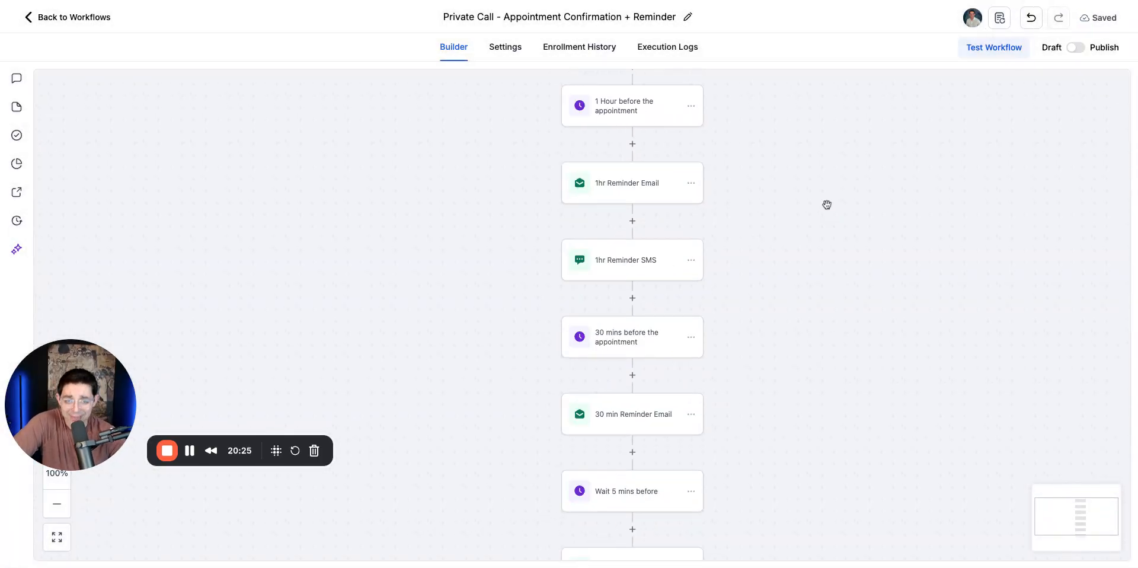
pyautogui.scroll(-8, 800, 330)
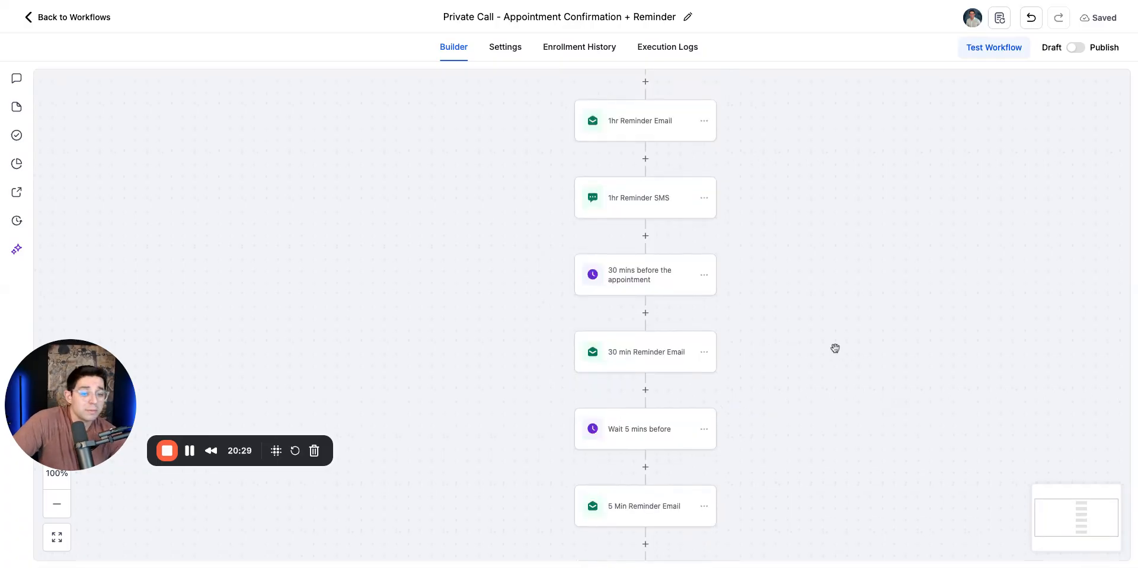
pyautogui.scroll(1, 1079, 98)
pyautogui.click(1076, 48)
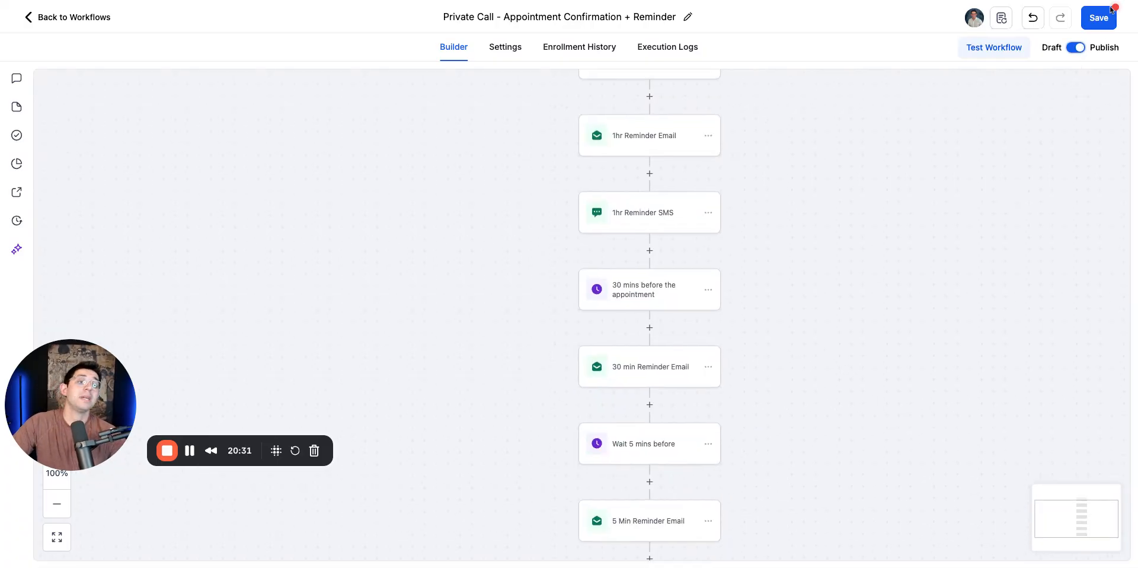
pyautogui.click(1103, 21)
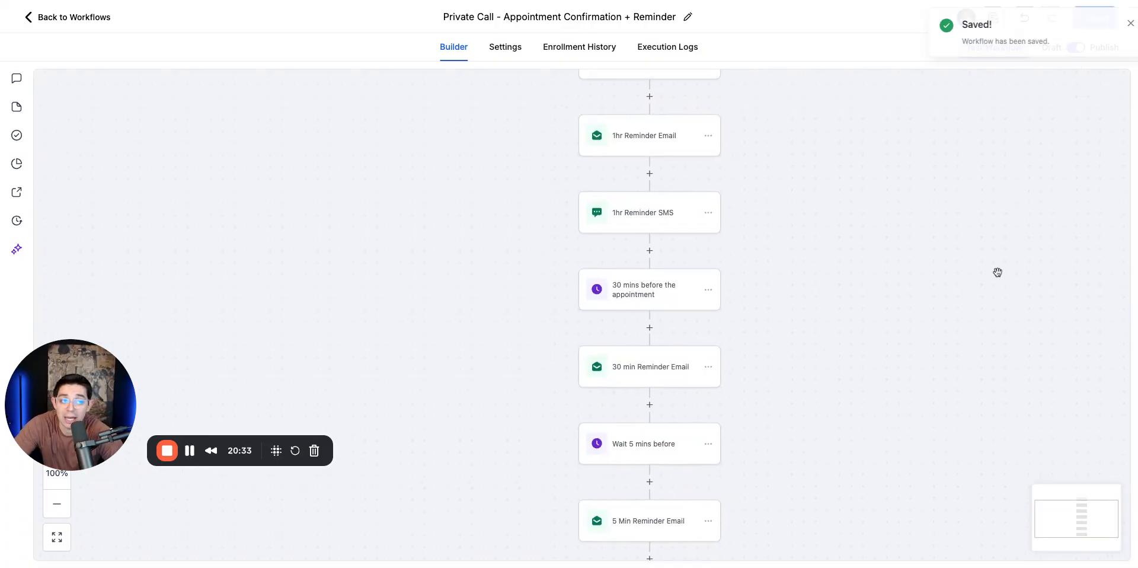
pyautogui.click(1117, 28)
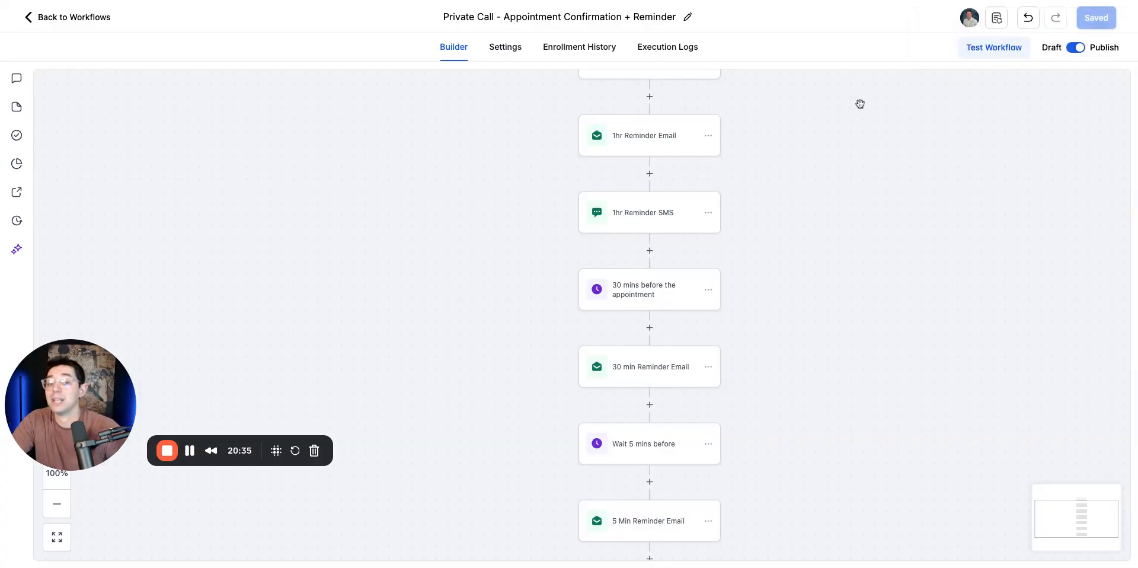
pyautogui.scroll(8, 859, 104)
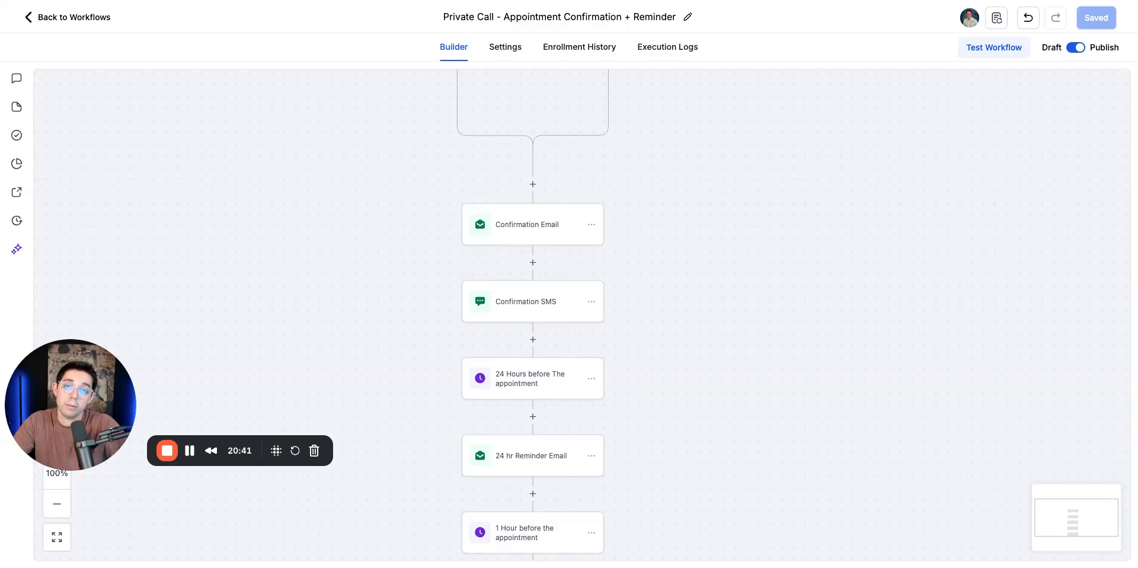
pyautogui.scroll(-2, 728, 267)
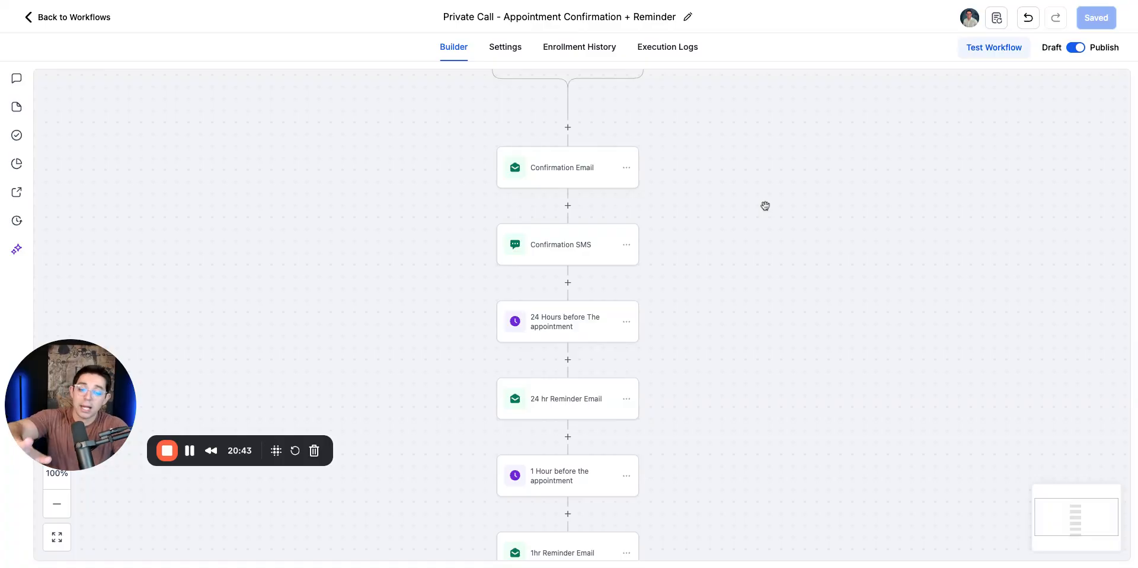